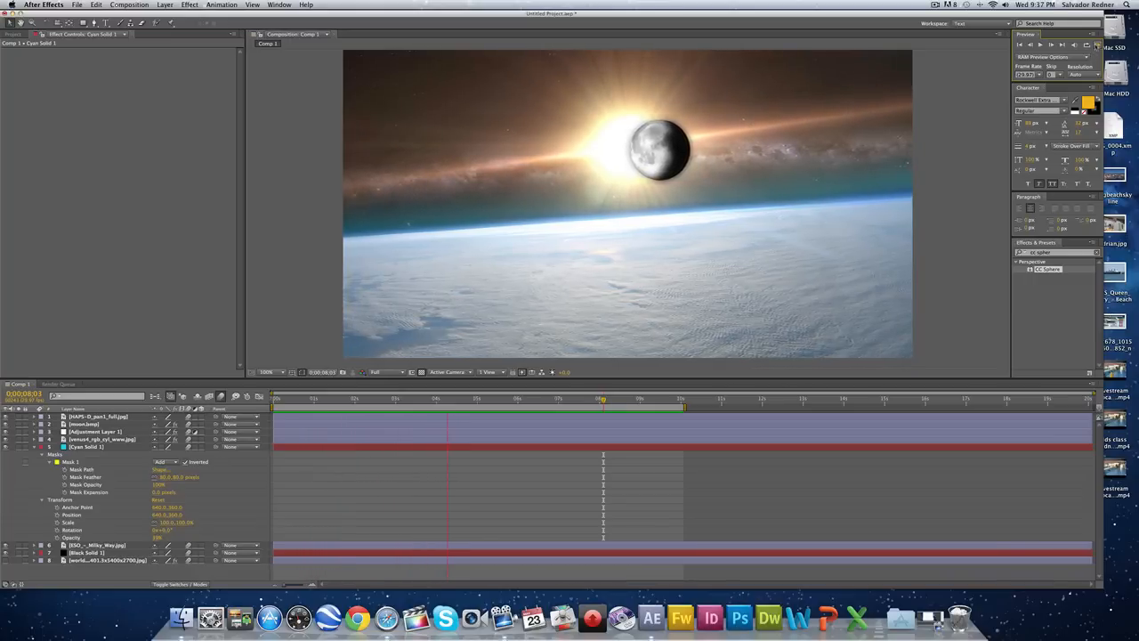
Step: Preview the eclipse composition and collapse the Cyan Solid 1 layer's properties
click(1097, 44)
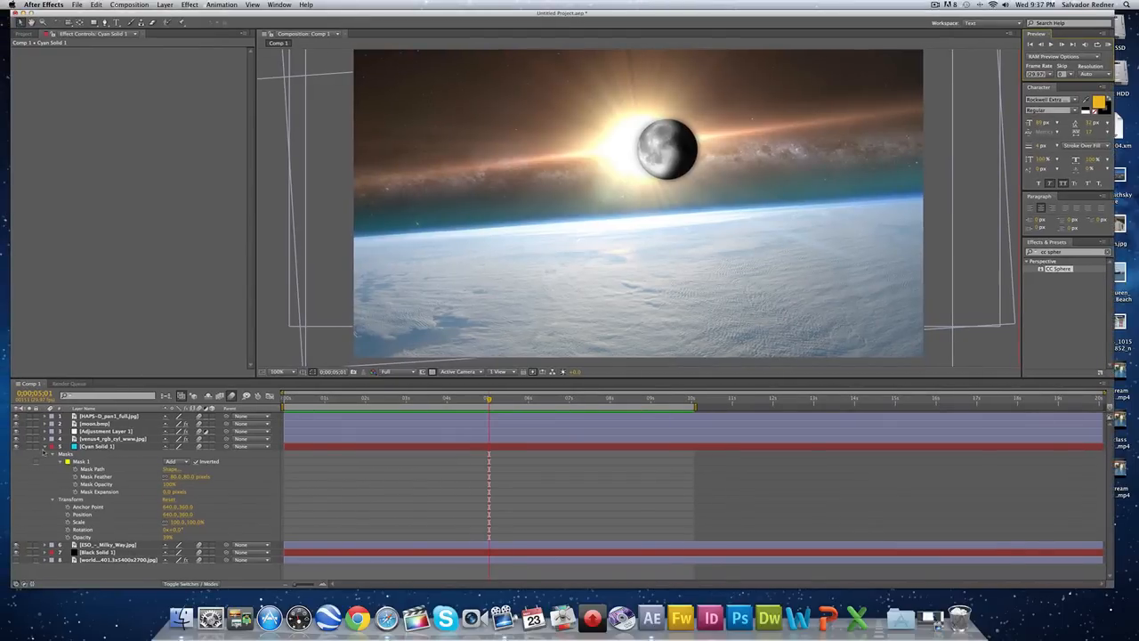
click(45, 447)
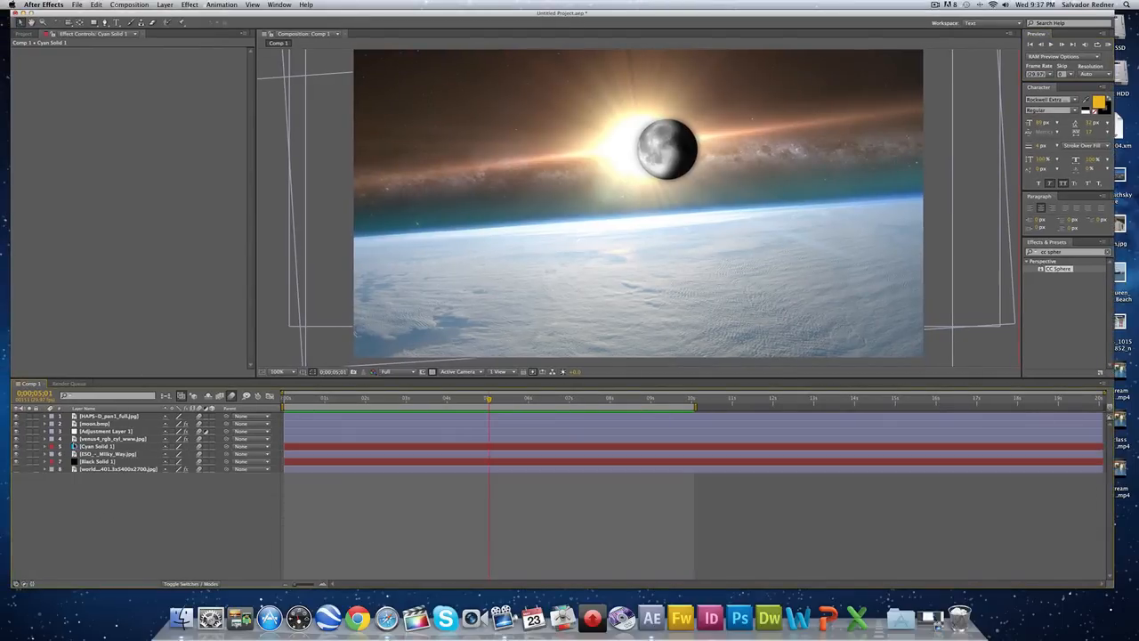
Step: Toggle the visibility of the HAPS-D_pan1_full.jpg layer several times to examine its contribution, leaving it hidden
click(15, 417)
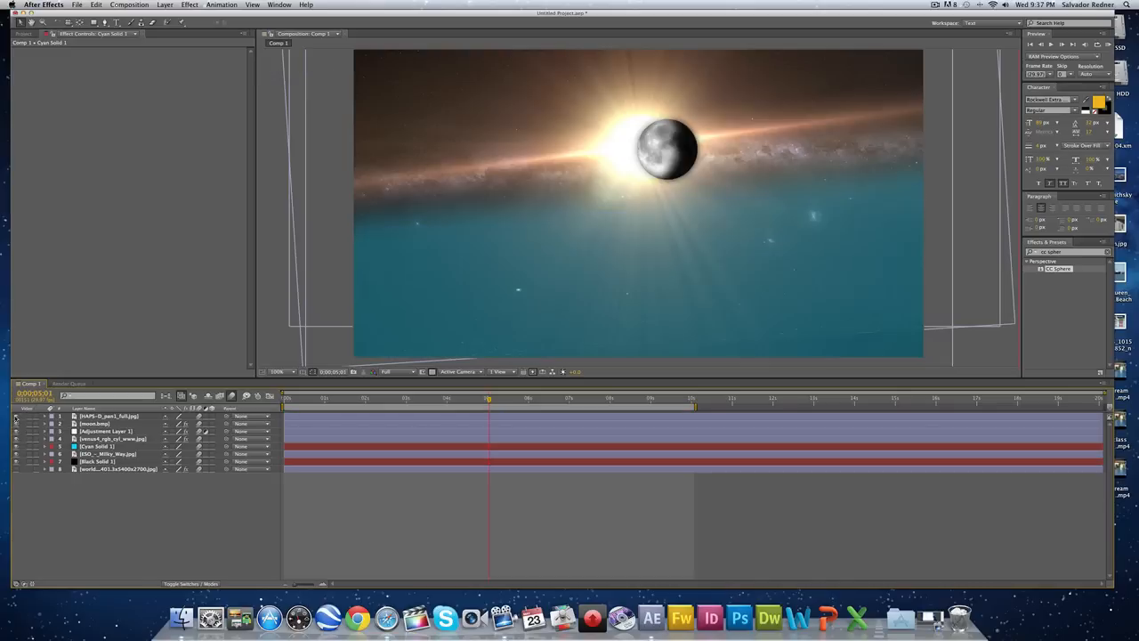
click(15, 416)
click(15, 416)
click(15, 417)
click(16, 417)
click(15, 416)
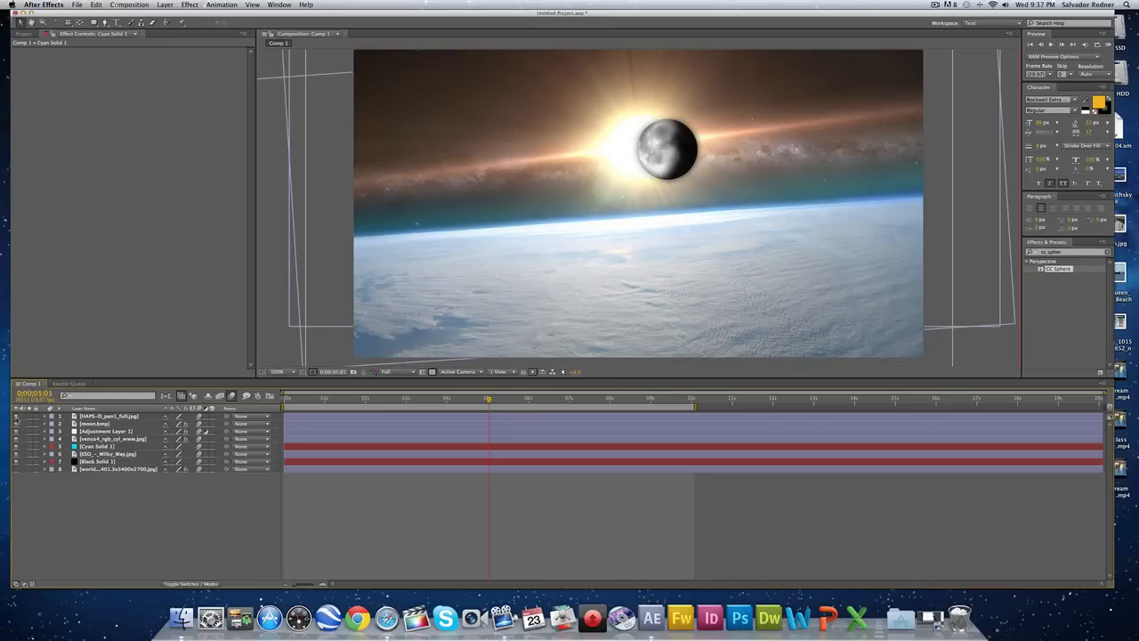
click(15, 416)
Step: Toggle the moon.bmp layer on and off to examine its part in the composite, leaving it hidden
click(15, 423)
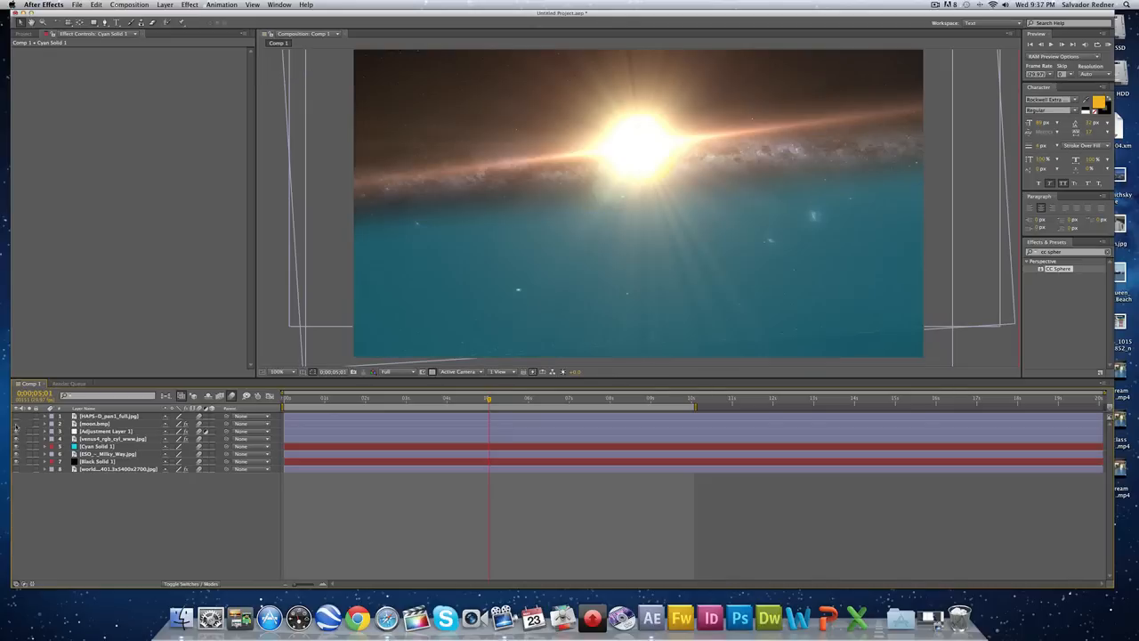
click(15, 423)
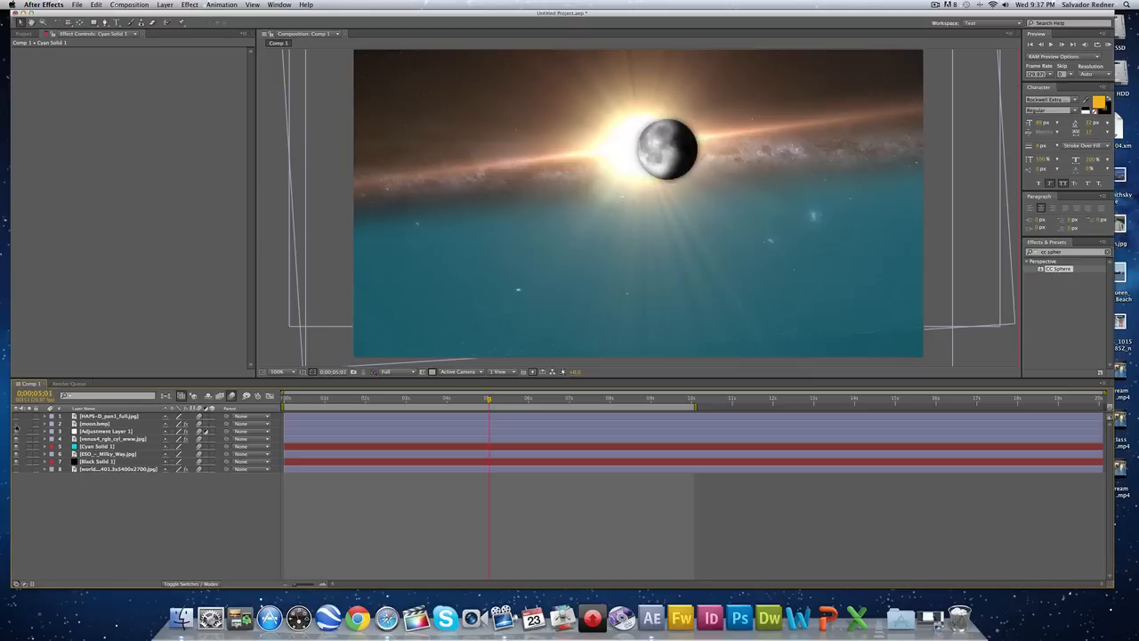
click(15, 423)
click(15, 423)
click(15, 423)
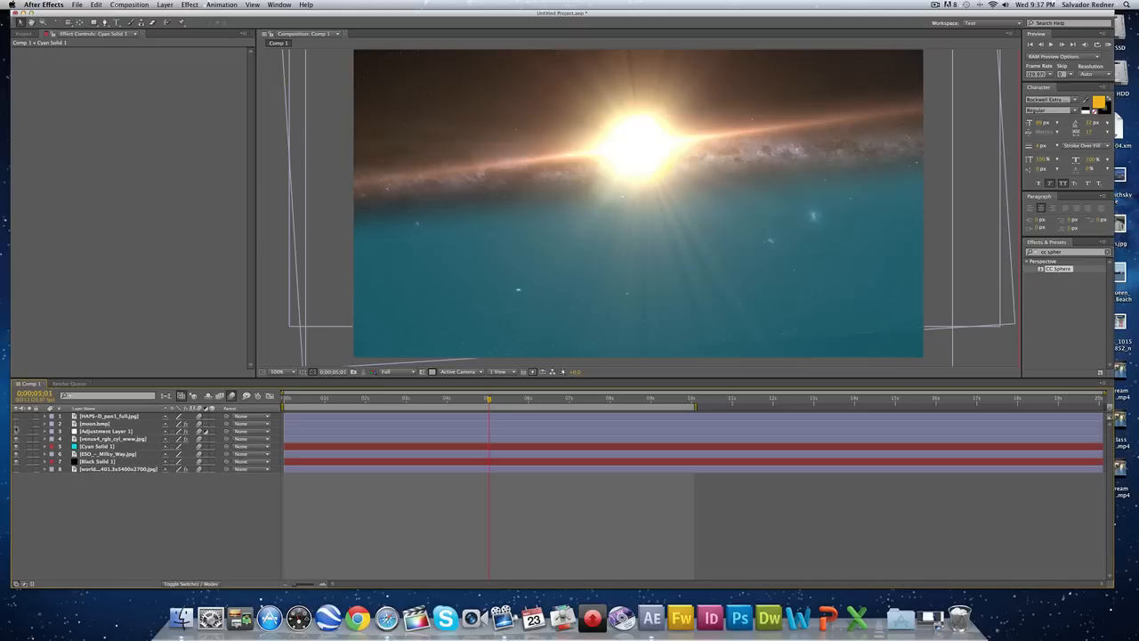
Step: Toggle Adjustment Layer 1 on and off to compare the sun's glow, leaving the layer hidden
click(15, 432)
click(15, 431)
click(15, 432)
click(15, 431)
click(15, 431)
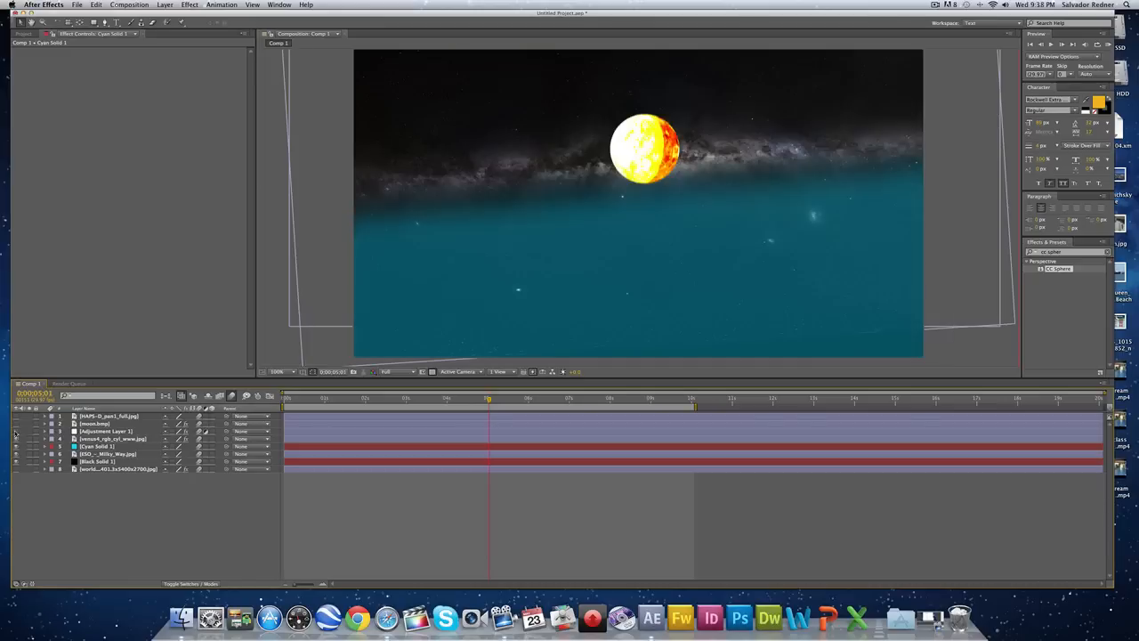
Step: Toggle the visibility of the venus4_rgb_cyl_www.jpg sun layer to examine it, leaving it hidden
click(15, 439)
click(15, 439)
click(15, 440)
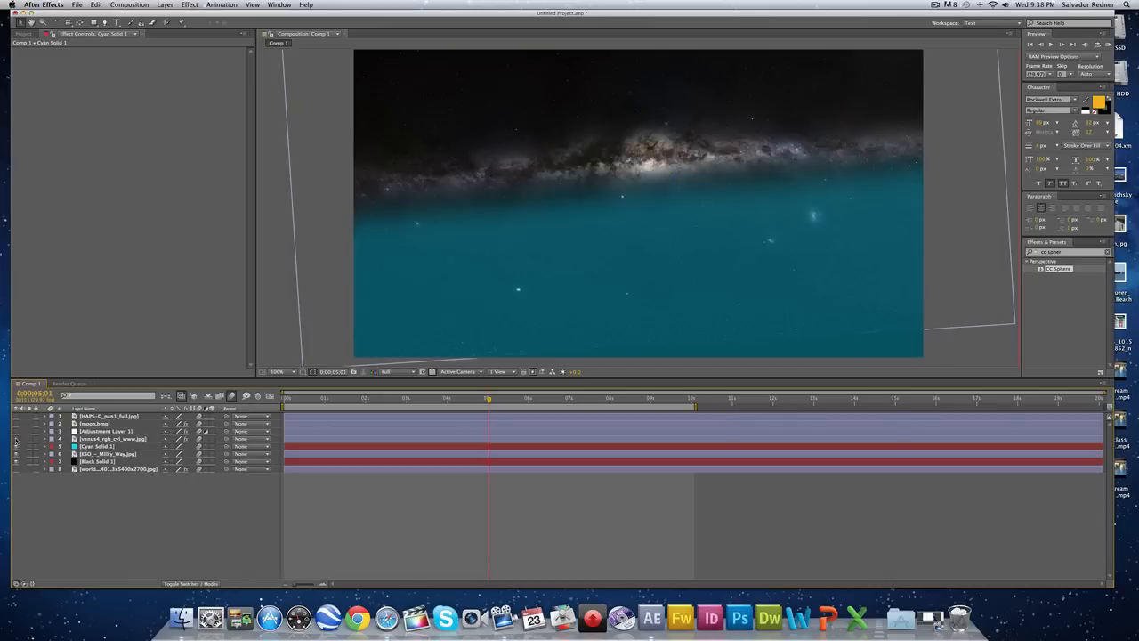
click(15, 440)
click(15, 440)
Step: Toggle the Cyan Solid 1 layer on and off to compare the background tint, leaving it hidden
click(15, 447)
click(15, 447)
click(16, 447)
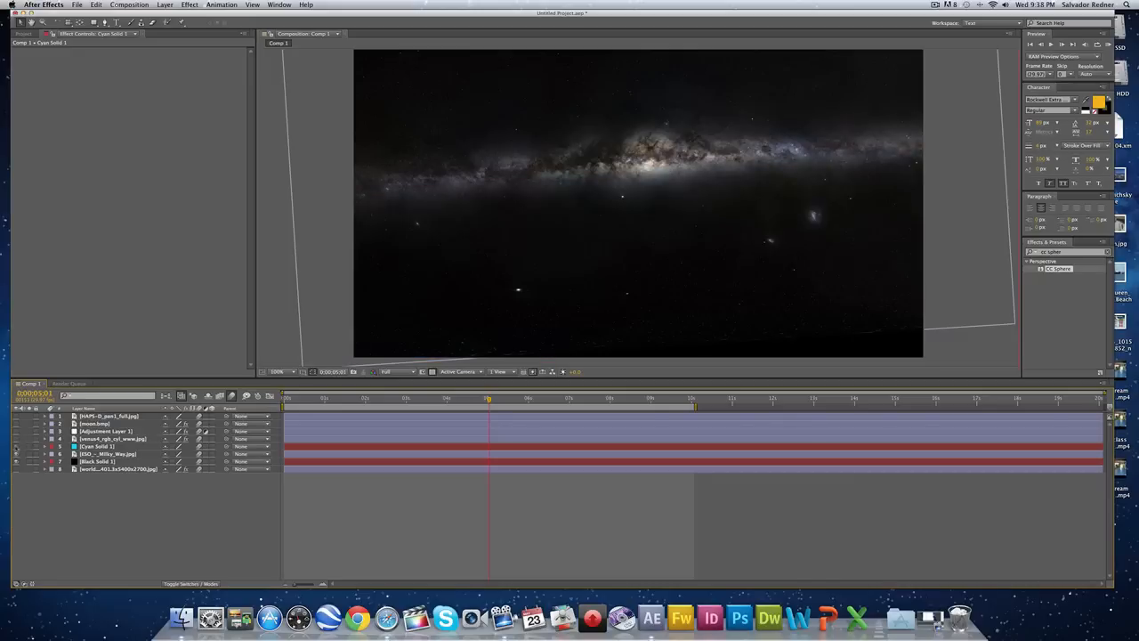
click(16, 446)
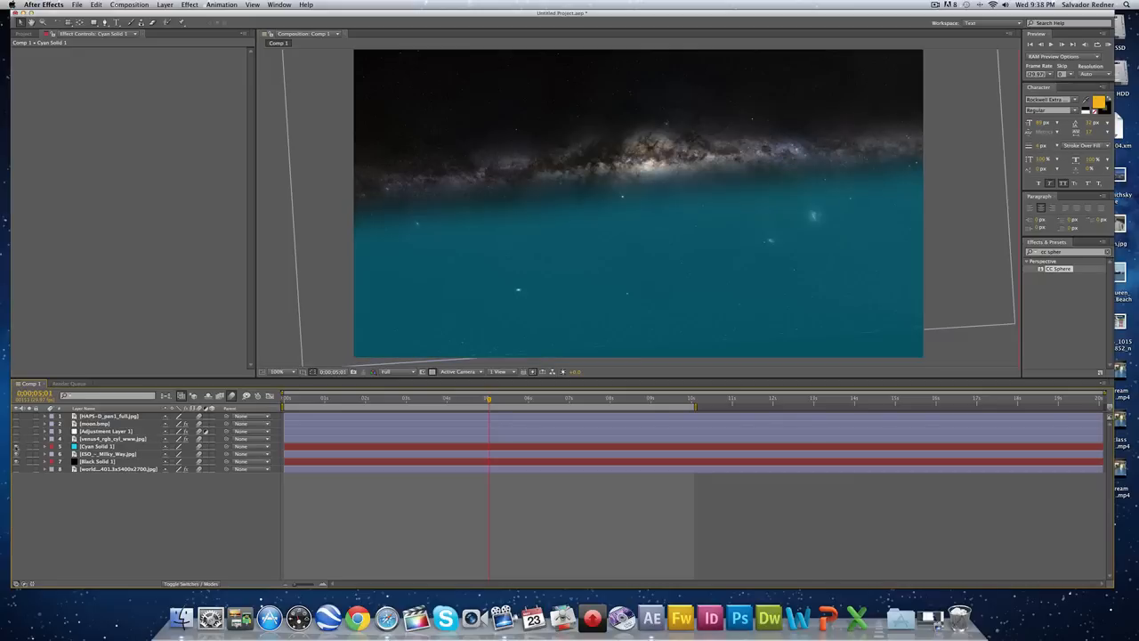
click(15, 447)
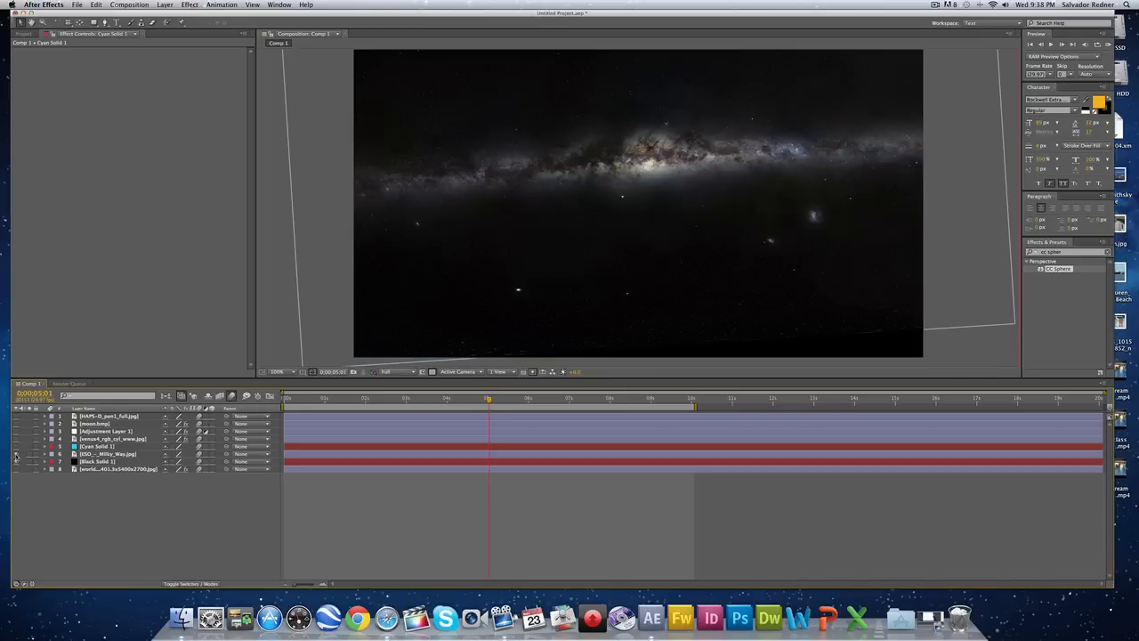
Step: Toggle the ESO_-_Milky_Way.jpg background layer to examine it, and make the hidden layers above it visible again
click(15, 454)
click(15, 453)
click(15, 454)
click(15, 453)
drag(15, 446, 16, 415)
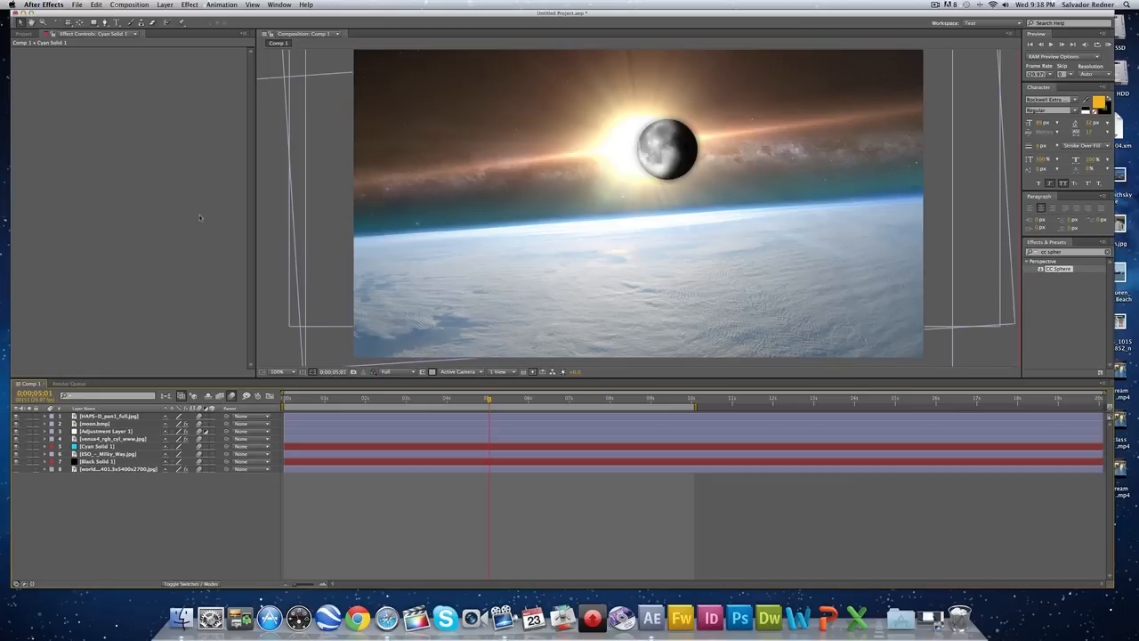
Step: Save the project on the Desktop as "Eclipise Graphic" and dismiss the missing-footage warning
click(80, 4)
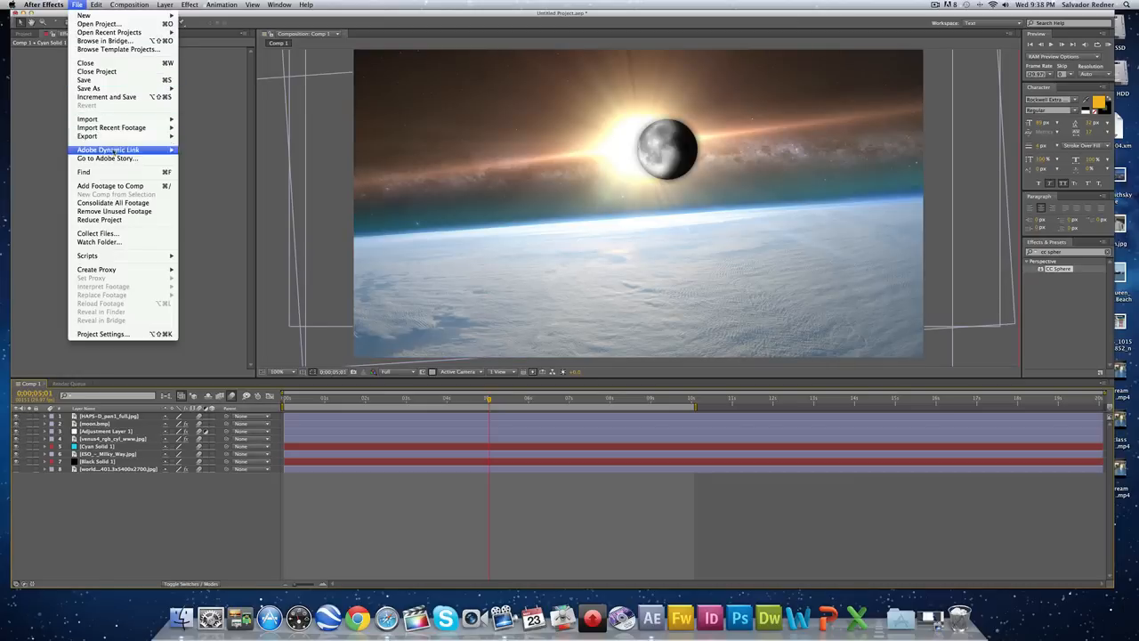
mouse_move(79, 5)
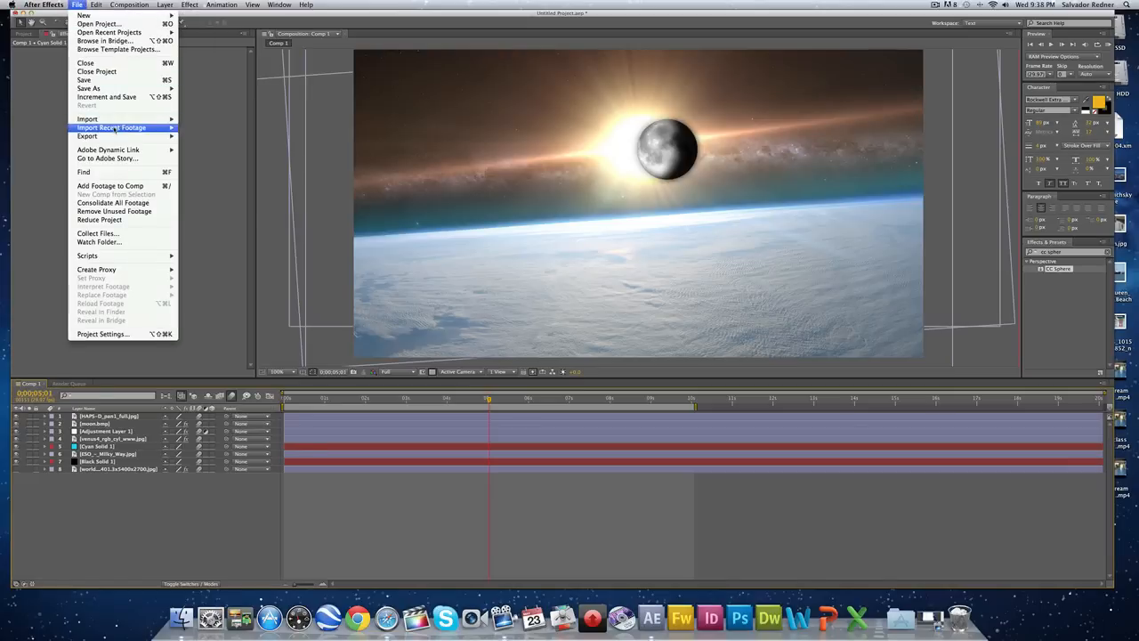
mouse_move(119, 91)
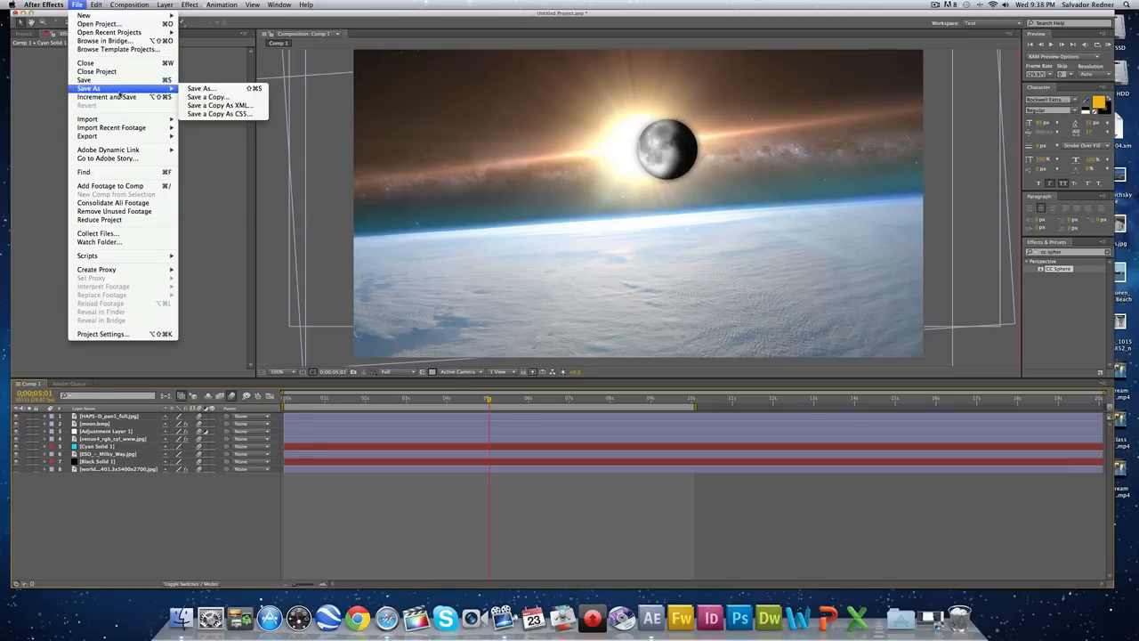
click(200, 88)
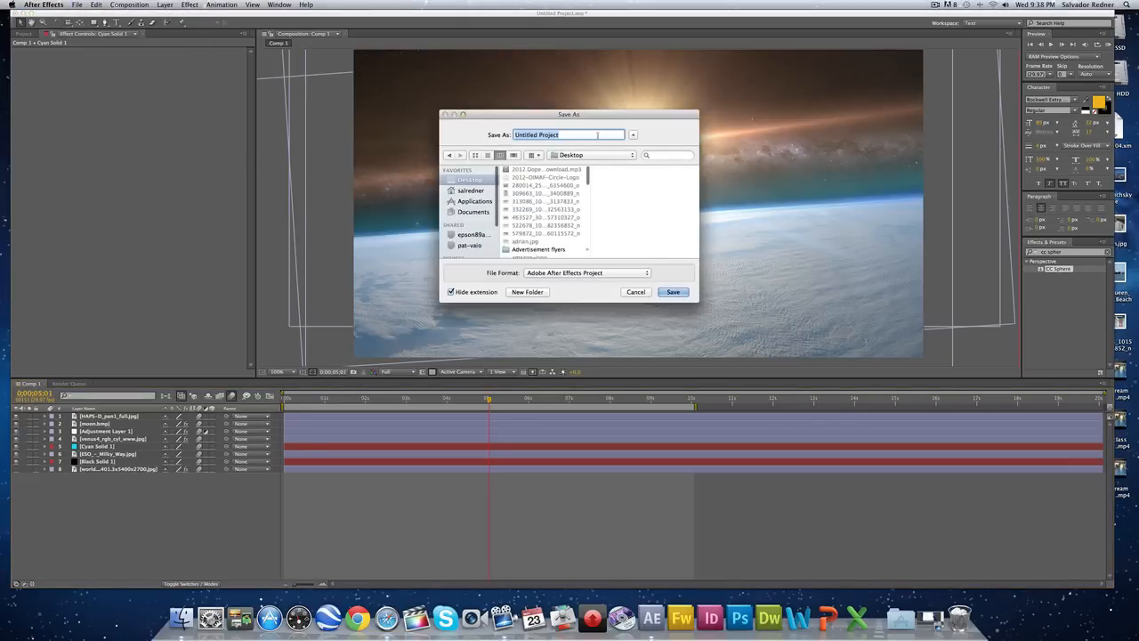
text(Ecli)
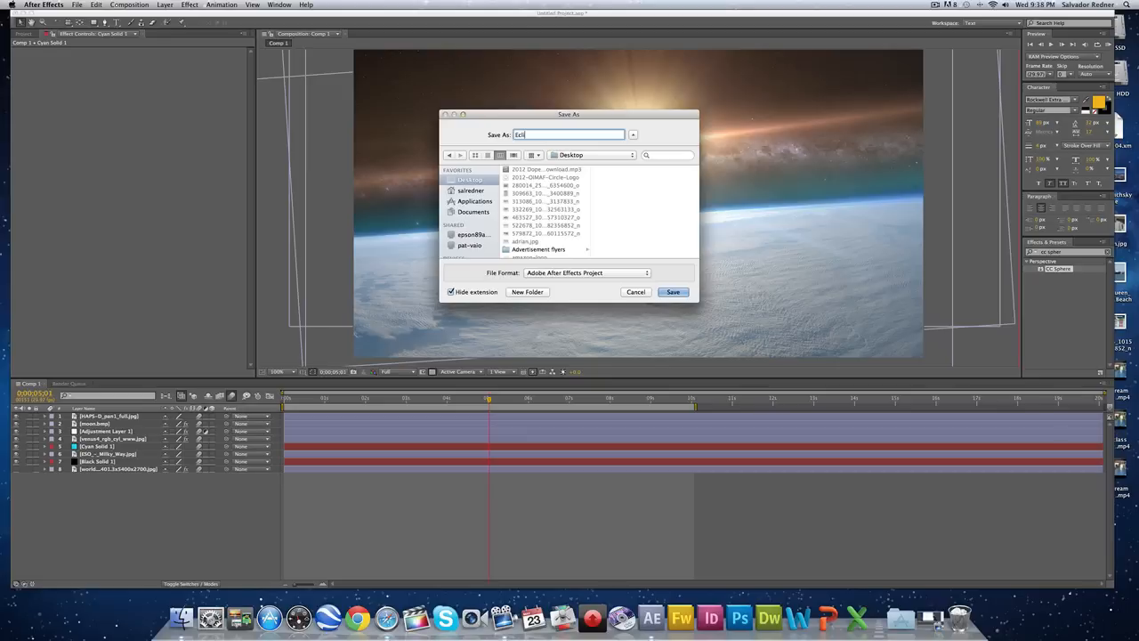
text(pise Graphic)
key(Return)
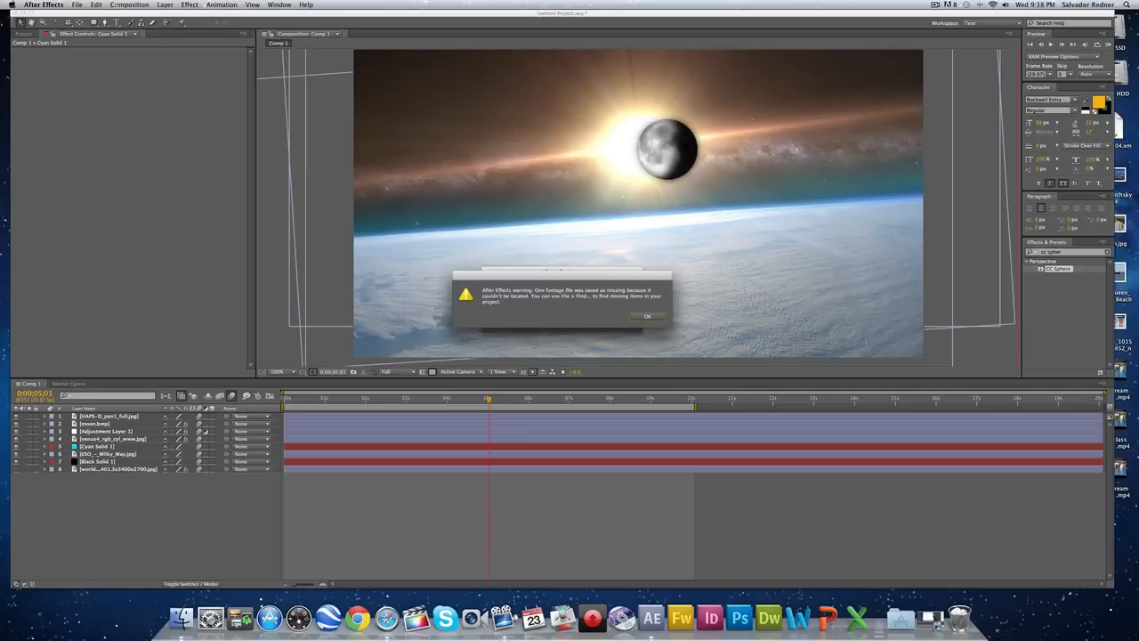
click(649, 317)
click(648, 317)
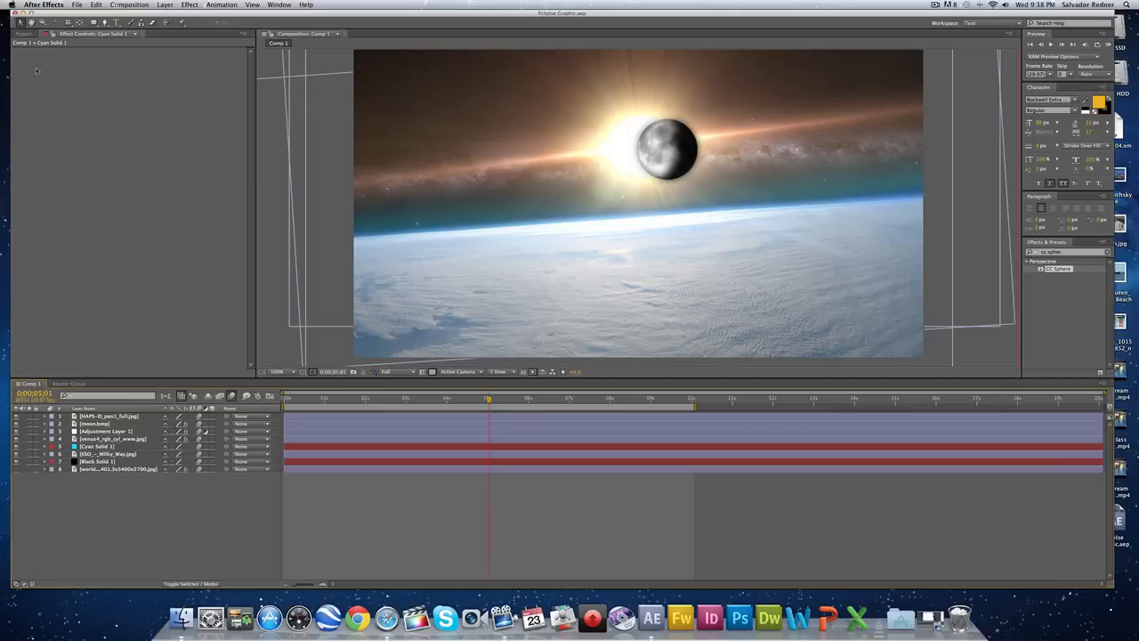
click(35, 4)
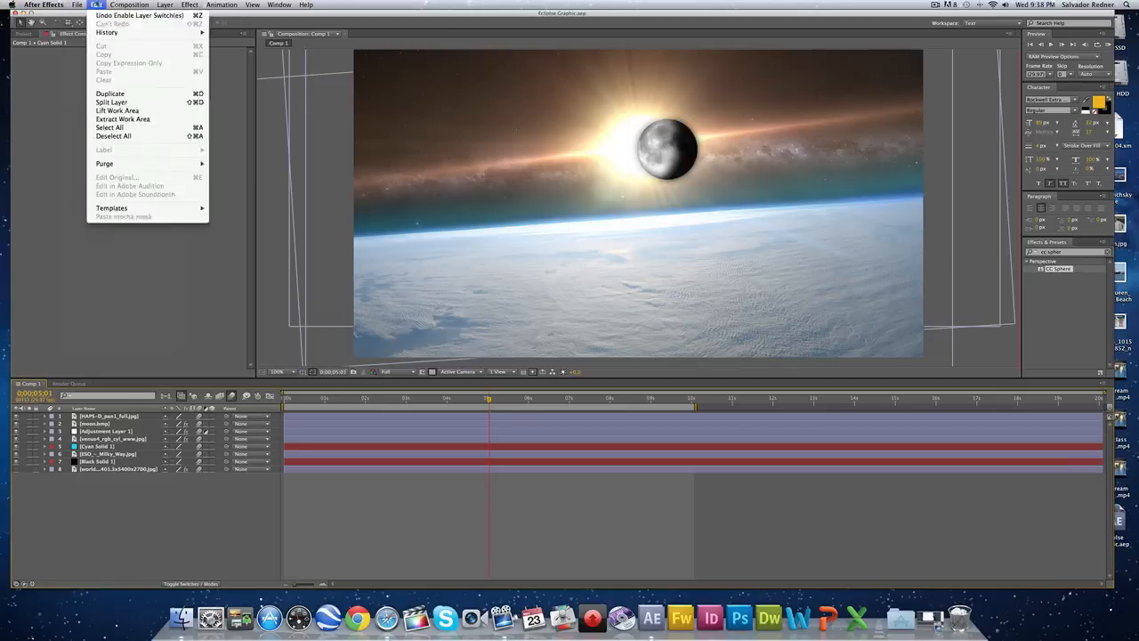
click(134, 15)
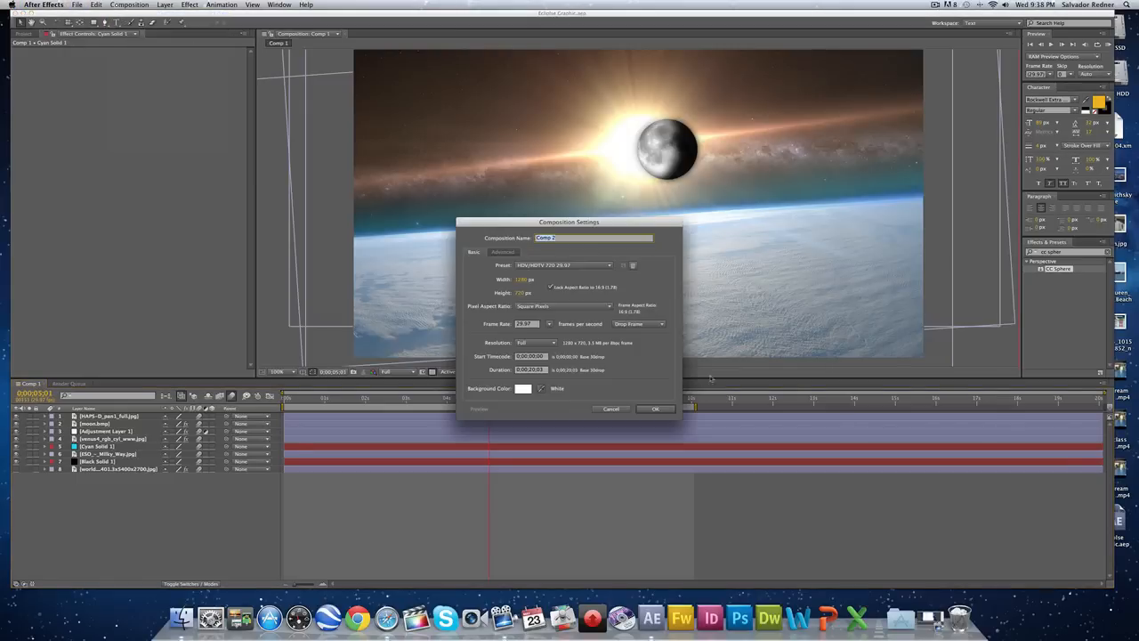
click(504, 252)
click(479, 252)
click(610, 408)
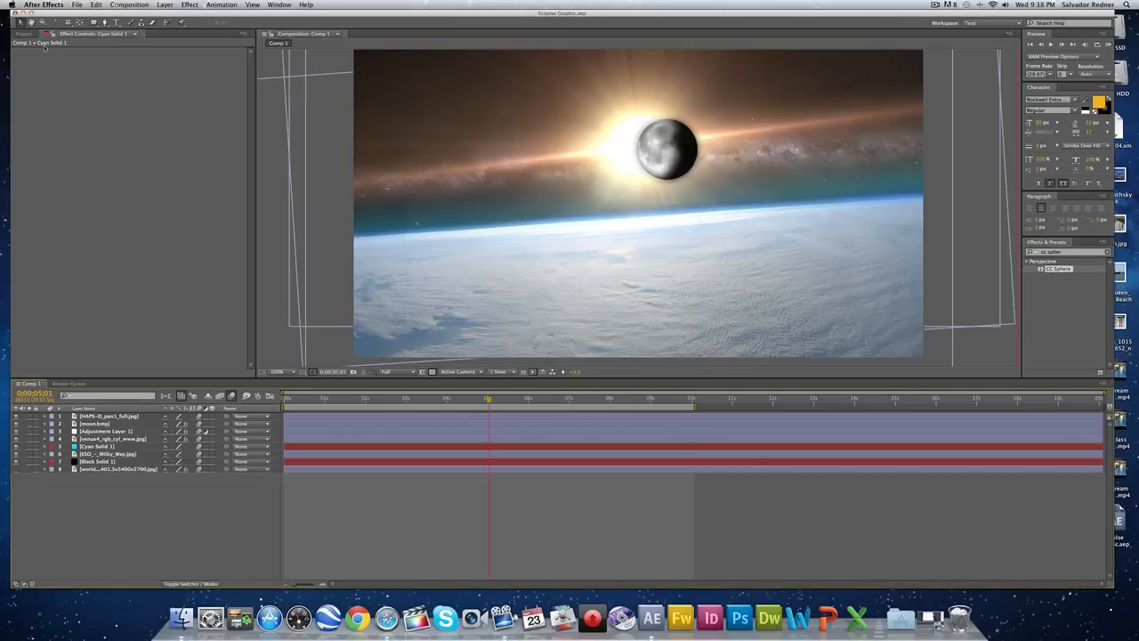
Step: Close the saved project and display the list of project items in the empty project
click(43, 4)
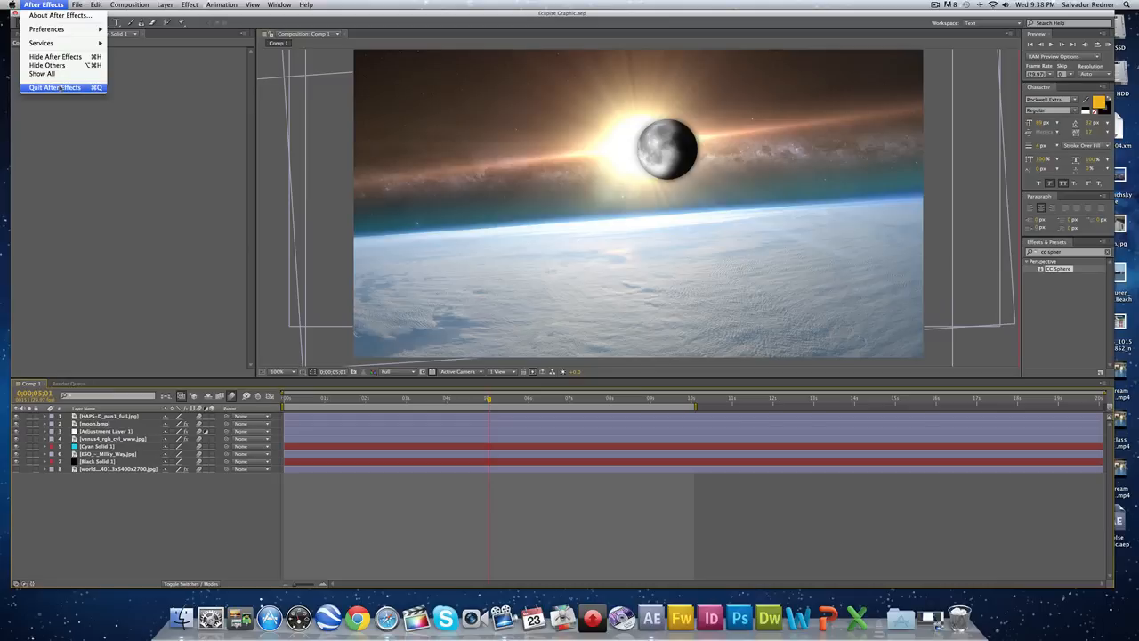
mouse_move(77, 5)
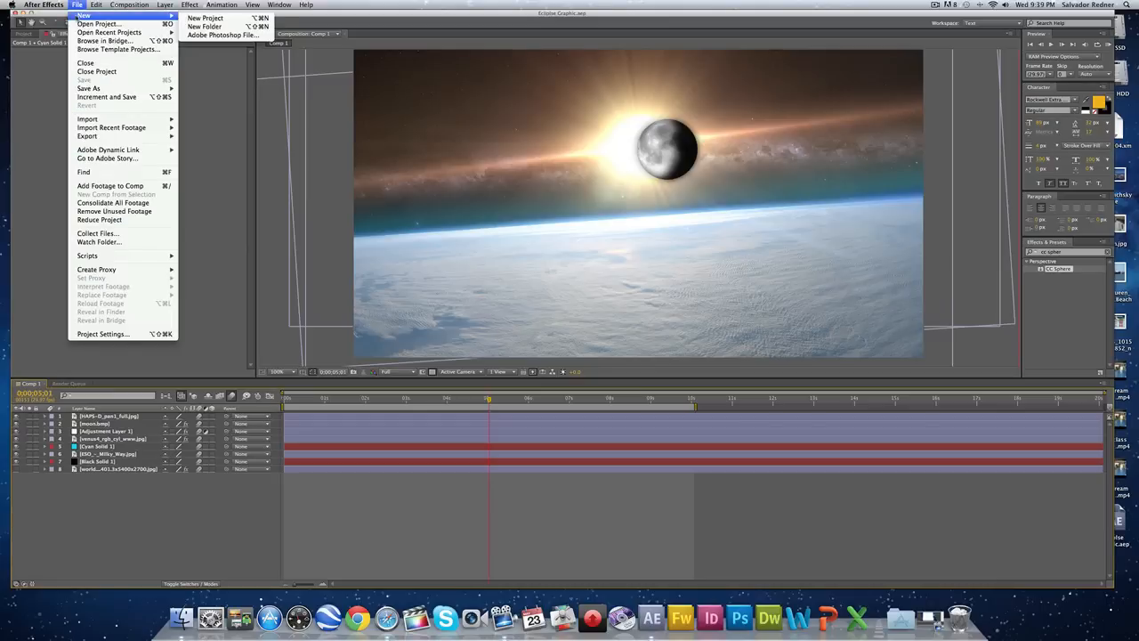
click(123, 73)
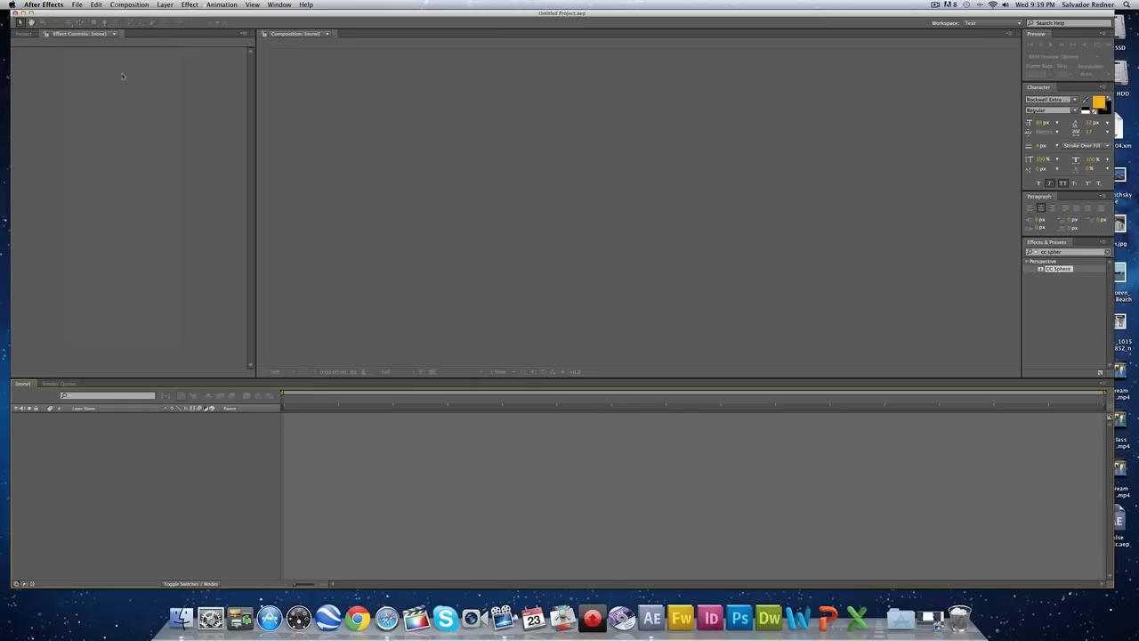
click(25, 34)
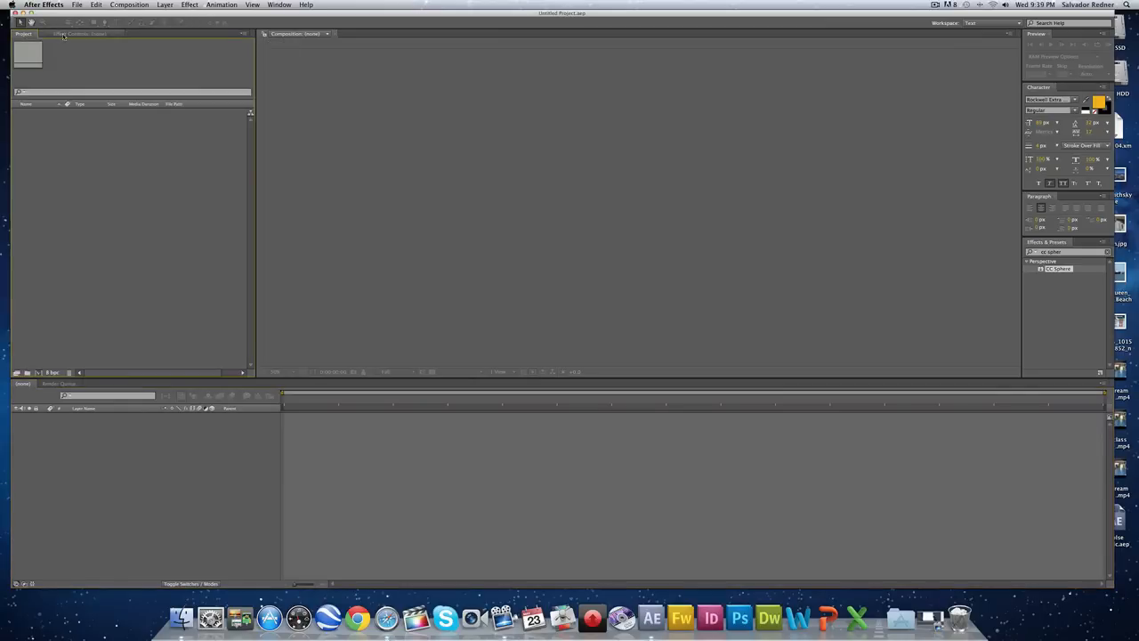
click(64, 35)
click(23, 34)
Step: Start a new composition with the HDV/HDTV 720 25 preset and a duration of 0:00:14:03
click(128, 5)
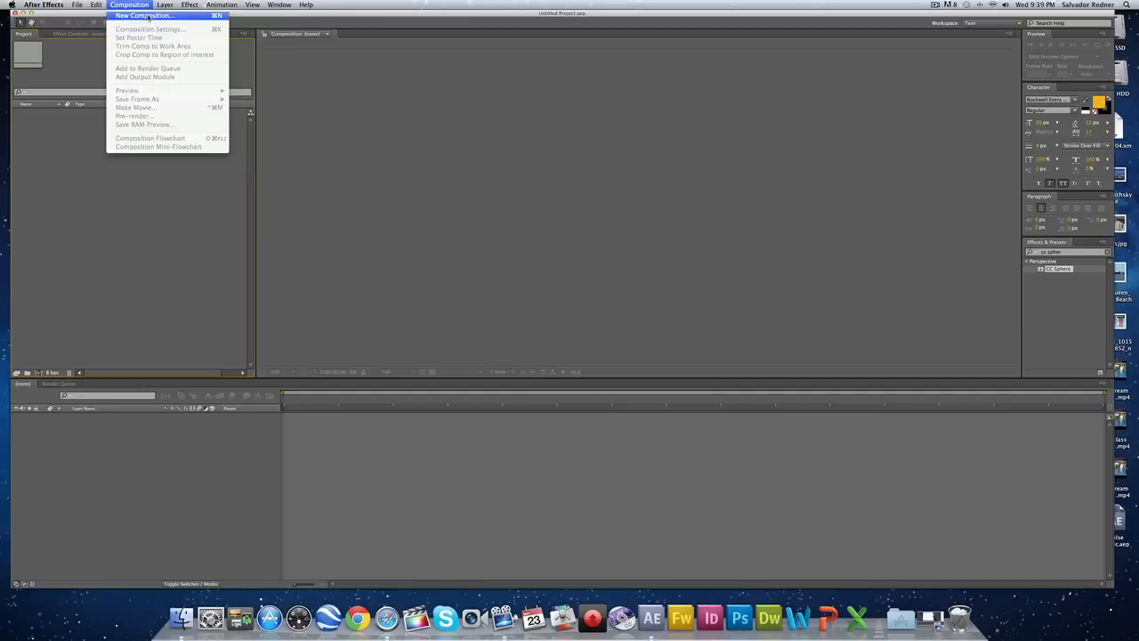
click(149, 18)
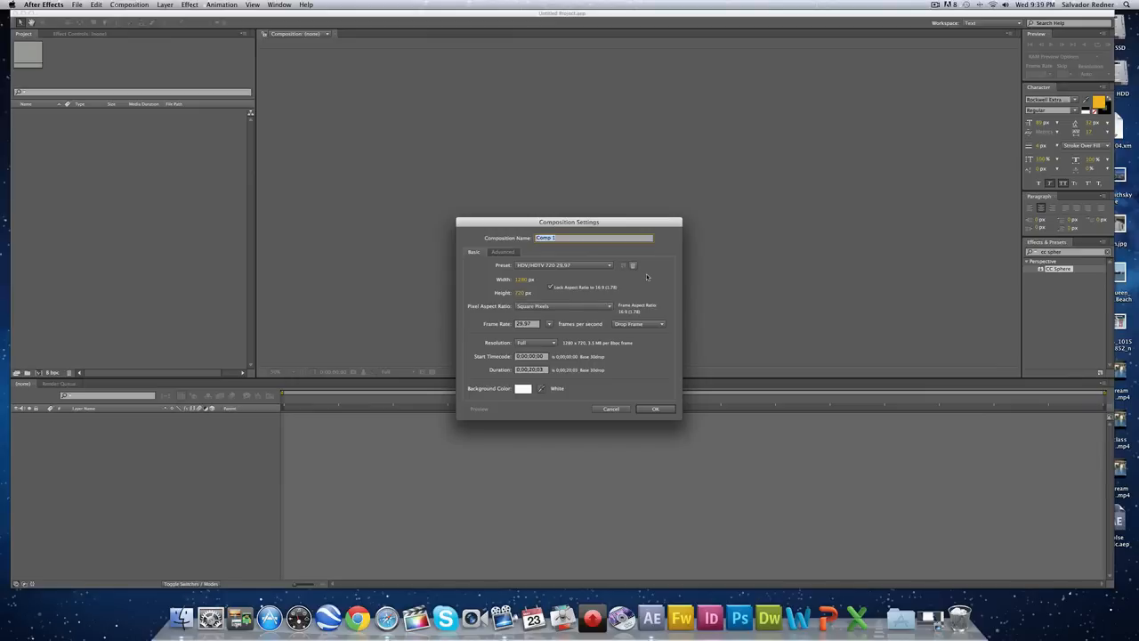
click(545, 266)
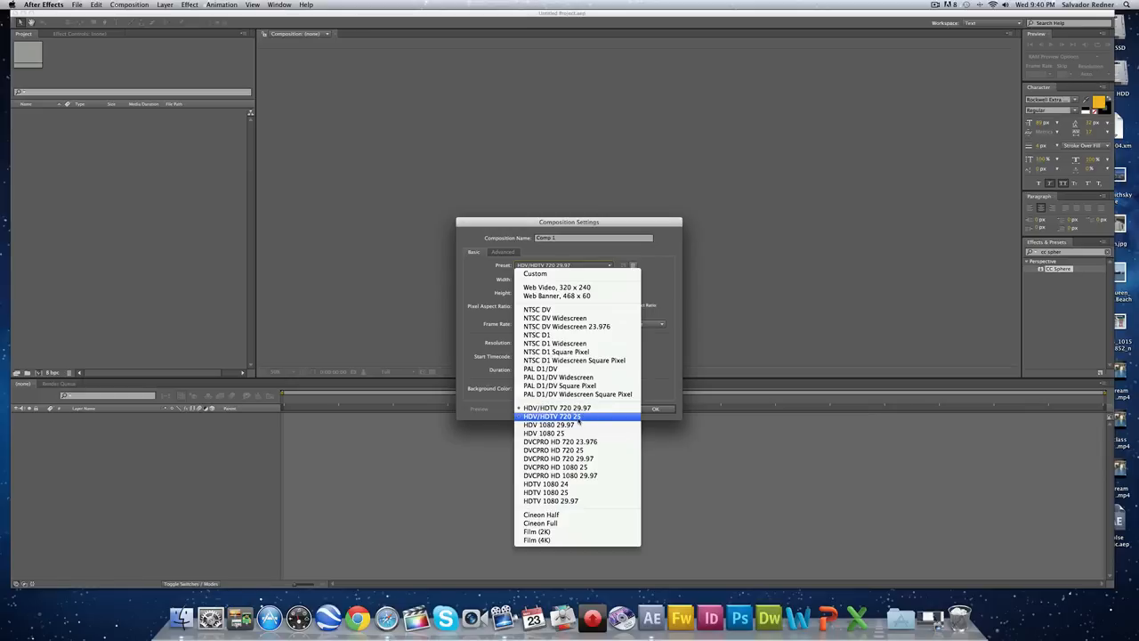
click(580, 416)
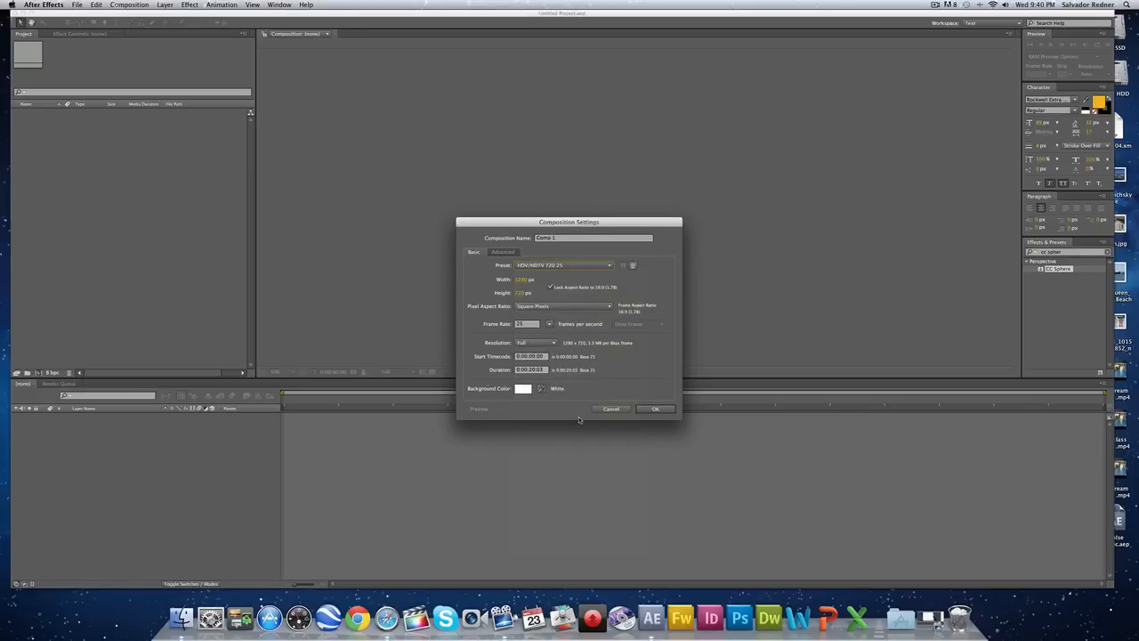
click(532, 369)
text(14)
Step: Set the new composition's background color to black and create the composition
click(522, 388)
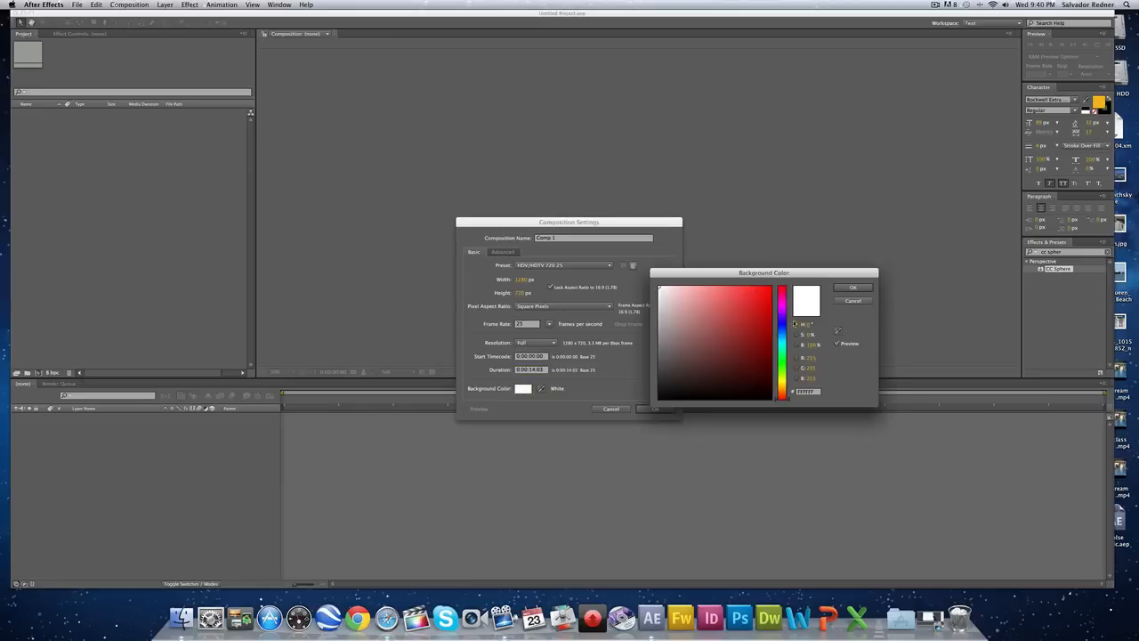
click(771, 397)
click(853, 286)
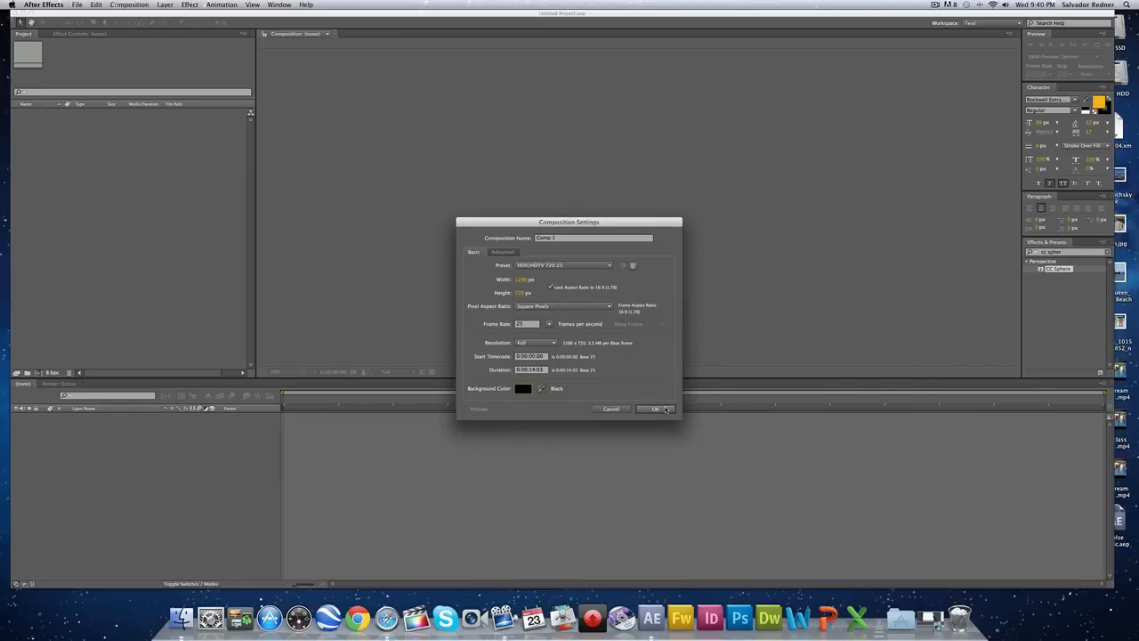
click(665, 408)
key(comma)
key(comma)
key(comma)
key(comma)
key(comma)
key(comma)
scroll(616, 244, up, 8)
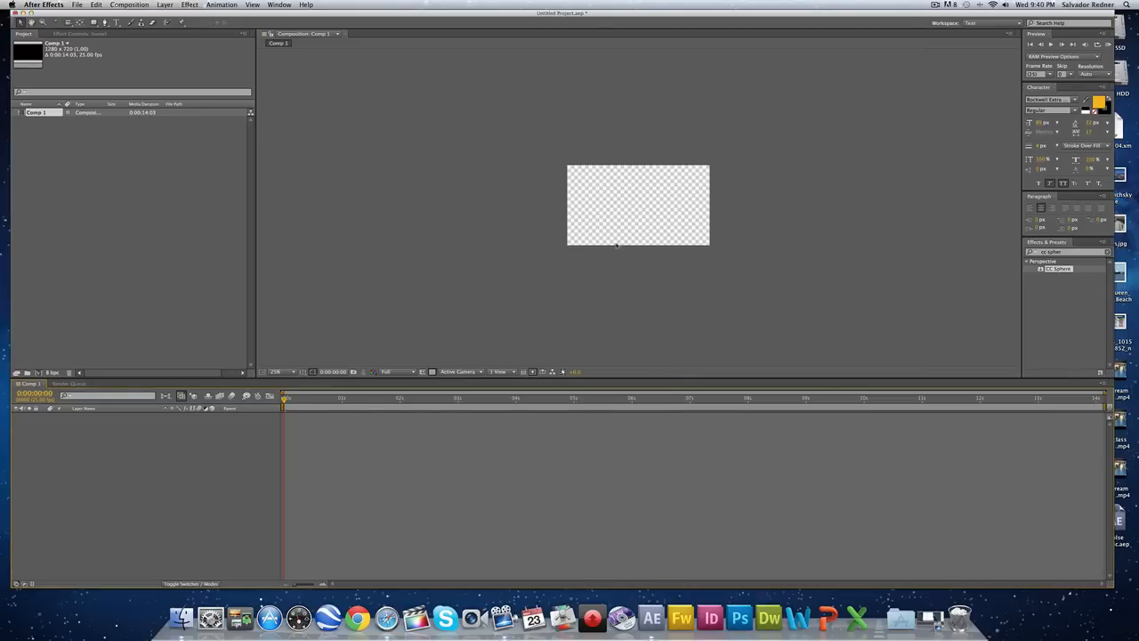
scroll(615, 245, down, 5)
scroll(615, 244, up, 5)
scroll(616, 244, down, 4)
scroll(616, 245, up, 2)
scroll(616, 245, down, 5)
scroll(616, 245, up, 3)
scroll(616, 244, up, 4)
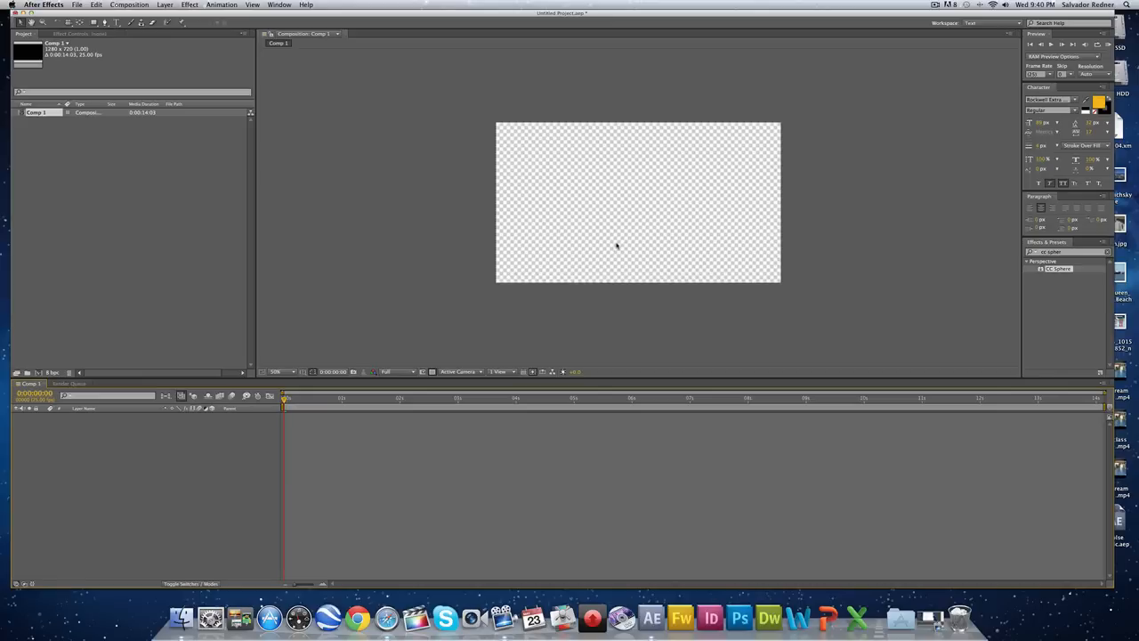
Step: Import the images ESO_-_Milky_Way and HAPS-D_pan1_full from the Desktop into the project as footage
scroll(615, 244, down, 2)
right_click(90, 145)
mouse_move(156, 174)
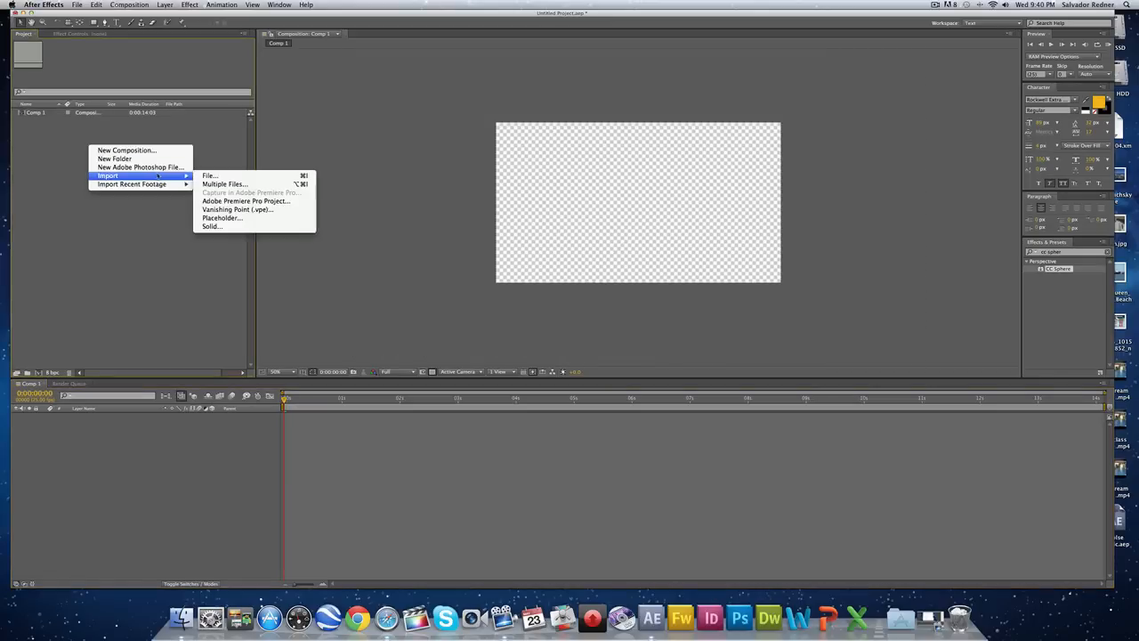
click(214, 175)
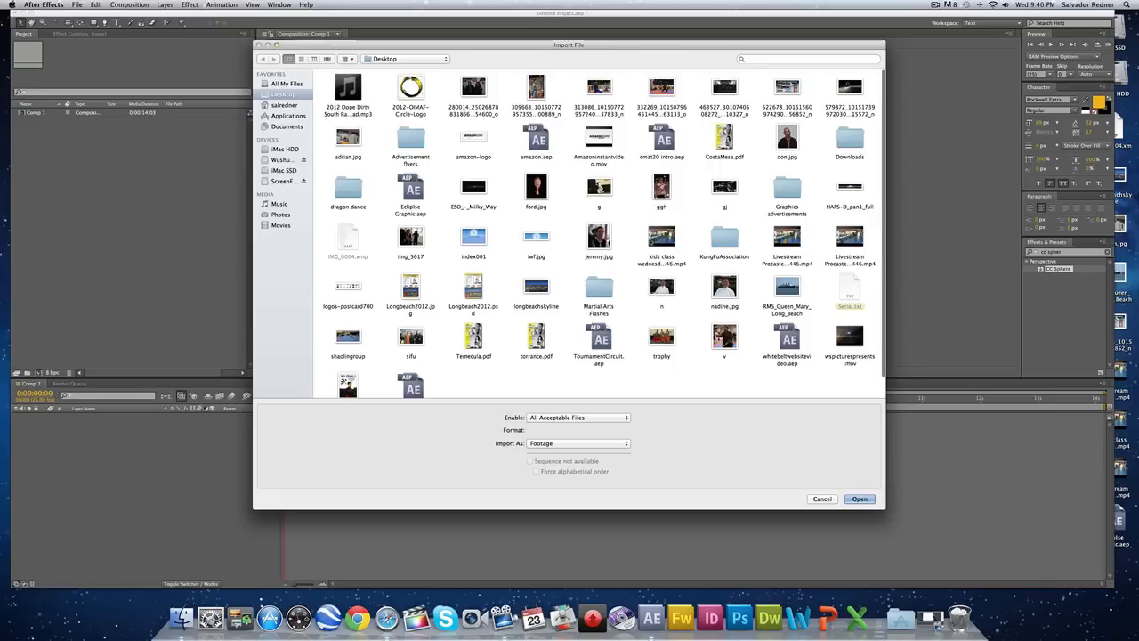
scroll(641, 273, down, 1)
scroll(641, 273, down, 1)
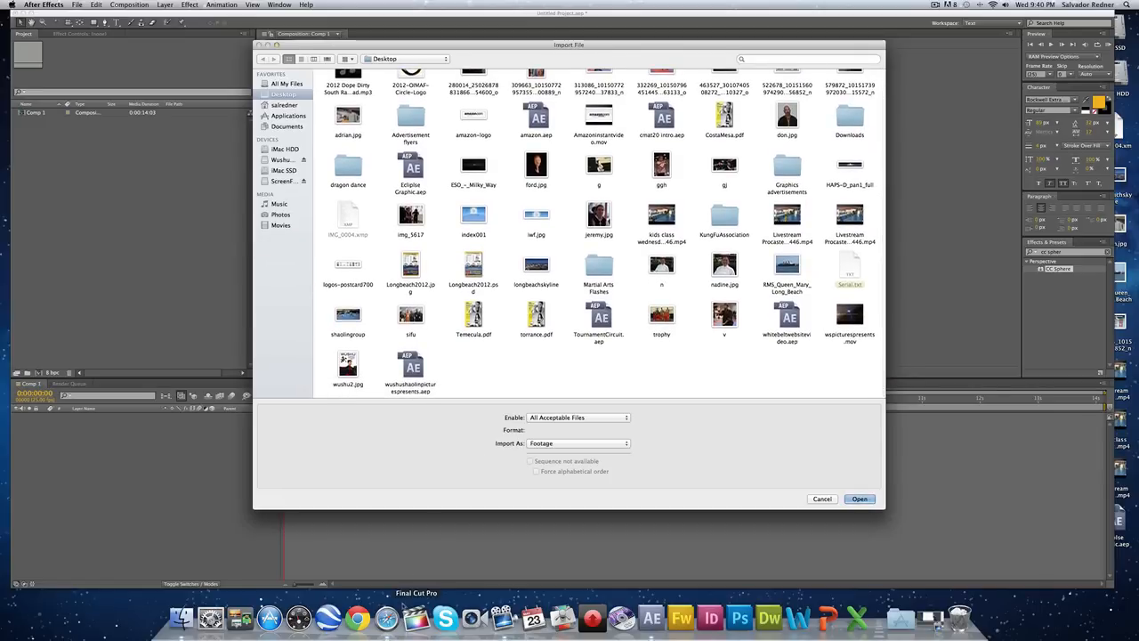
scroll(514, 372, up, 1)
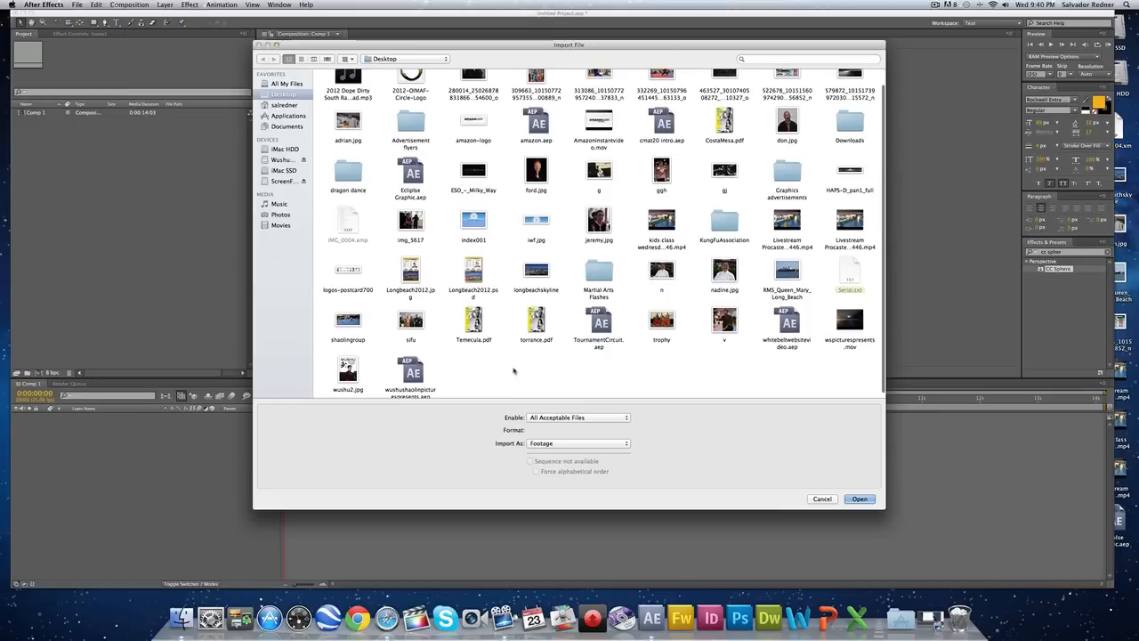
scroll(756, 267, up, 1)
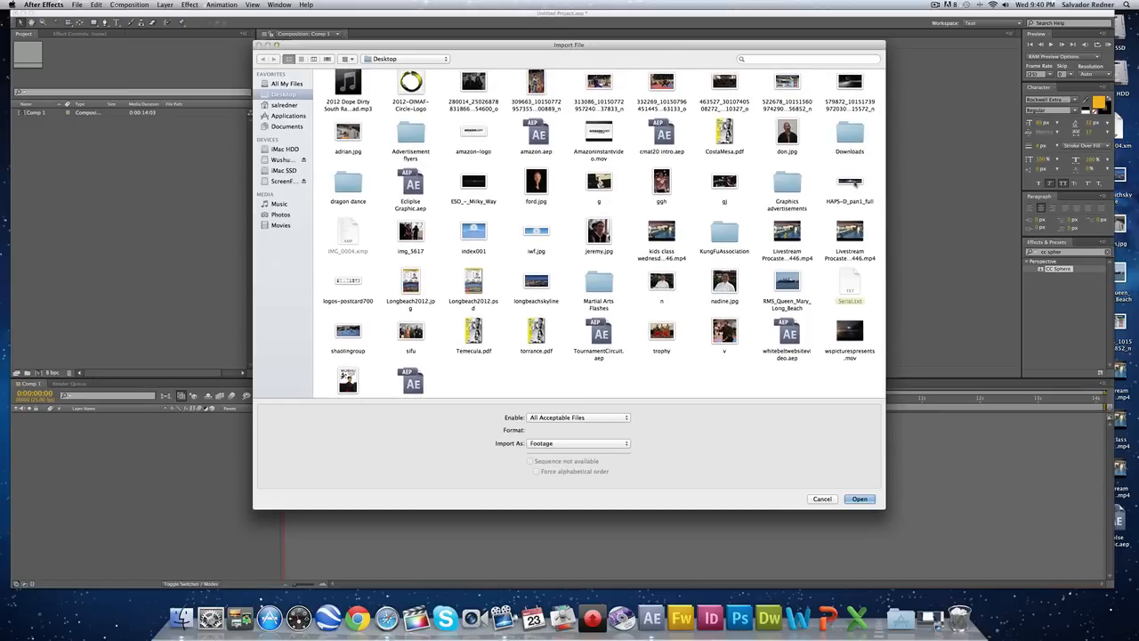
click(854, 185)
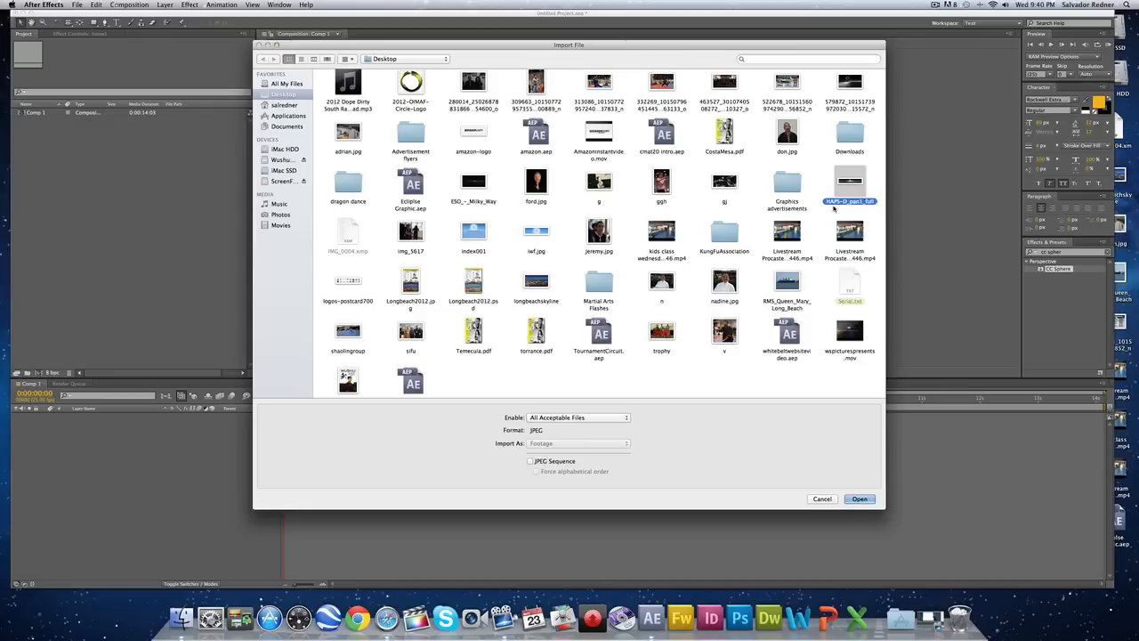
scroll(489, 192, up, 1)
super+click(474, 188)
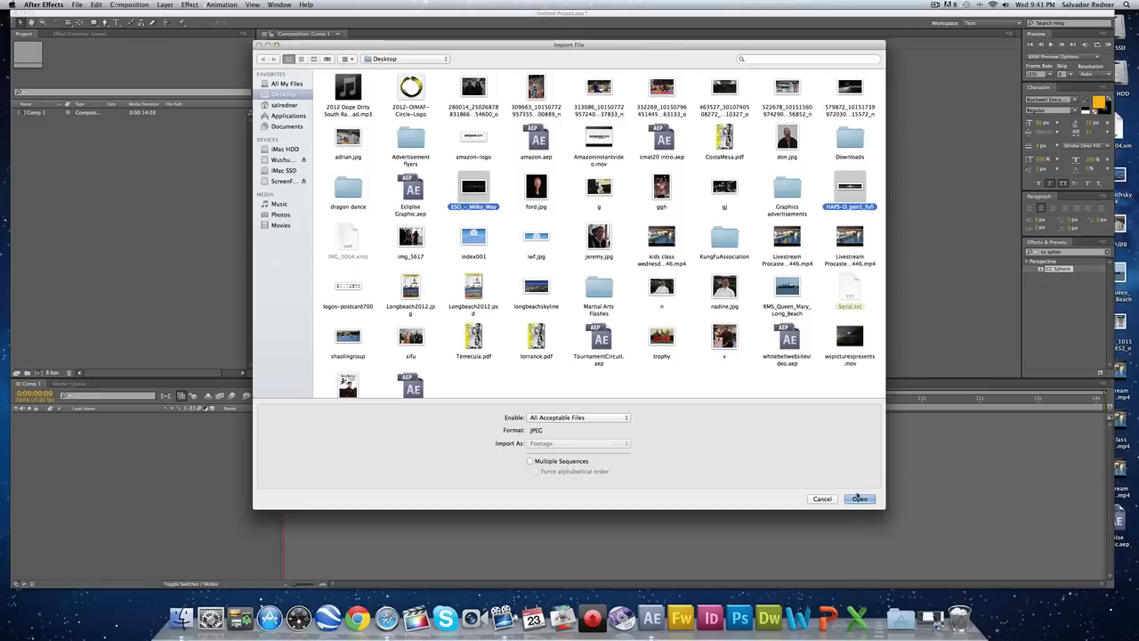
key(Return)
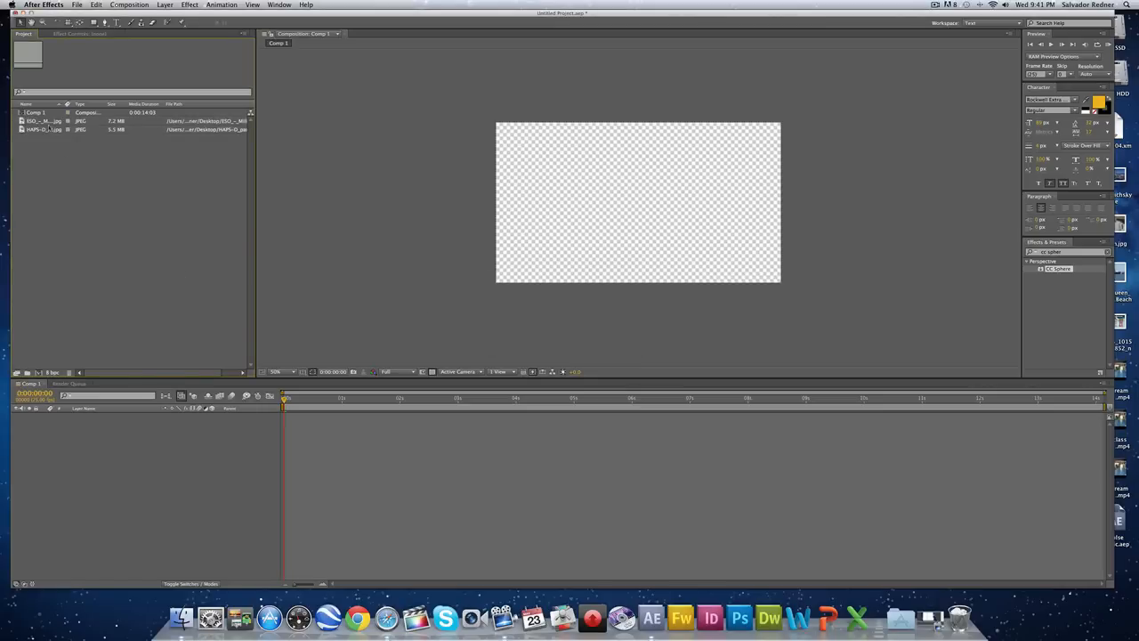
Step: Add the ESO_-_Milky_Way image to the composition, centered over the frame
click(49, 129)
click(49, 120)
drag(51, 122, 631, 196)
scroll(627, 196, up, 5)
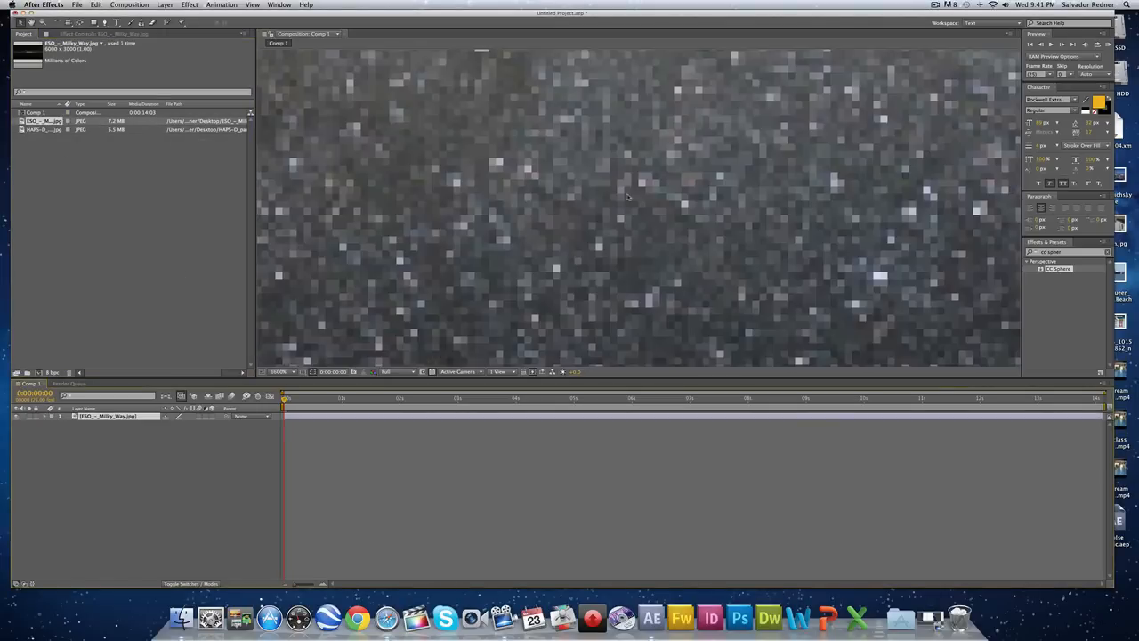
scroll(627, 196, down, 6)
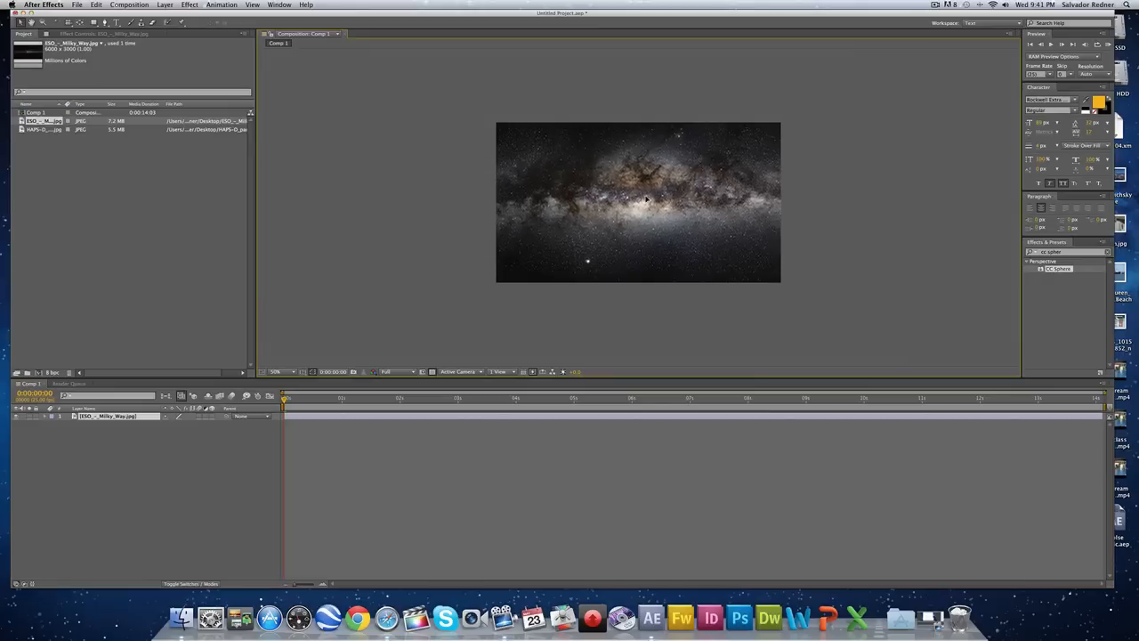
key(super+shift+a)
Step: Scale the Milky Way layer down to 26% in its transform properties
click(44, 417)
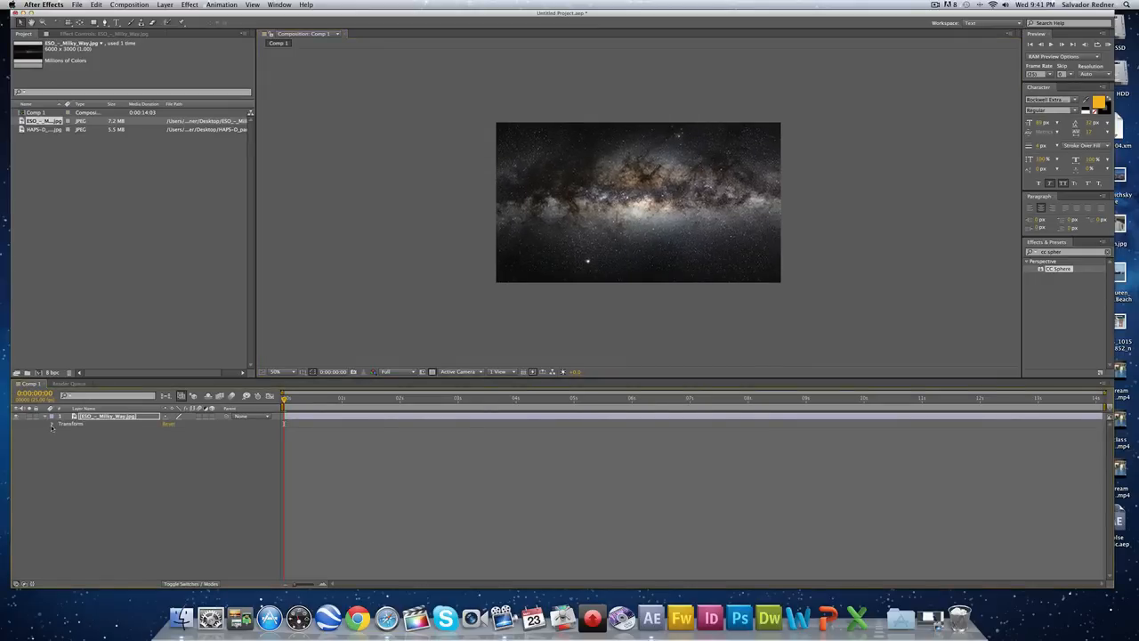
click(51, 423)
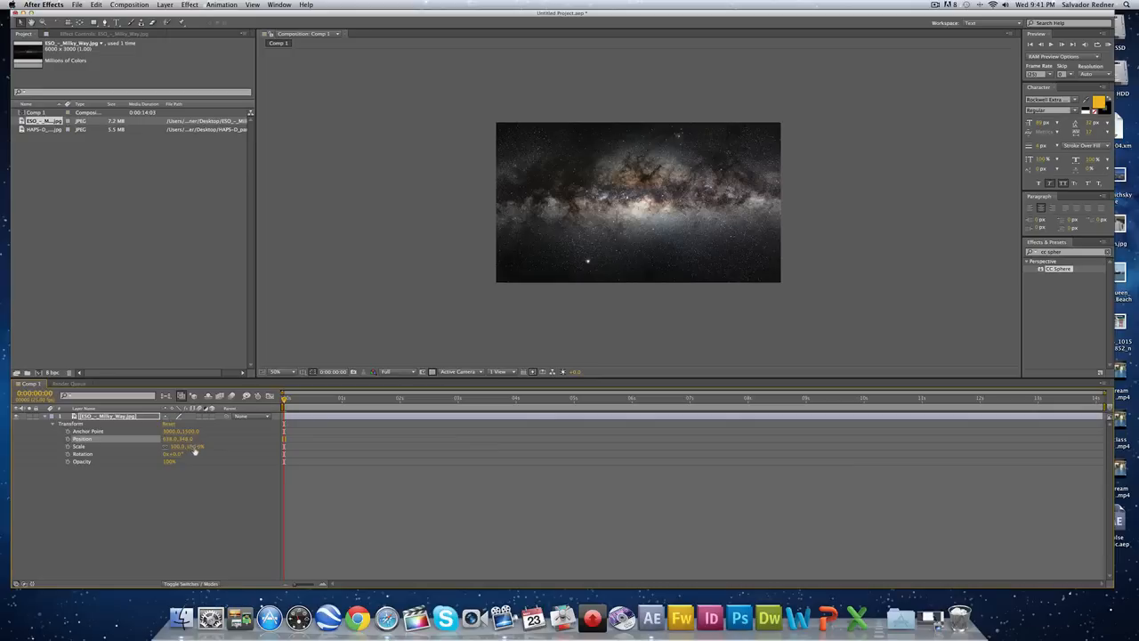
drag(193, 450, 234, 451)
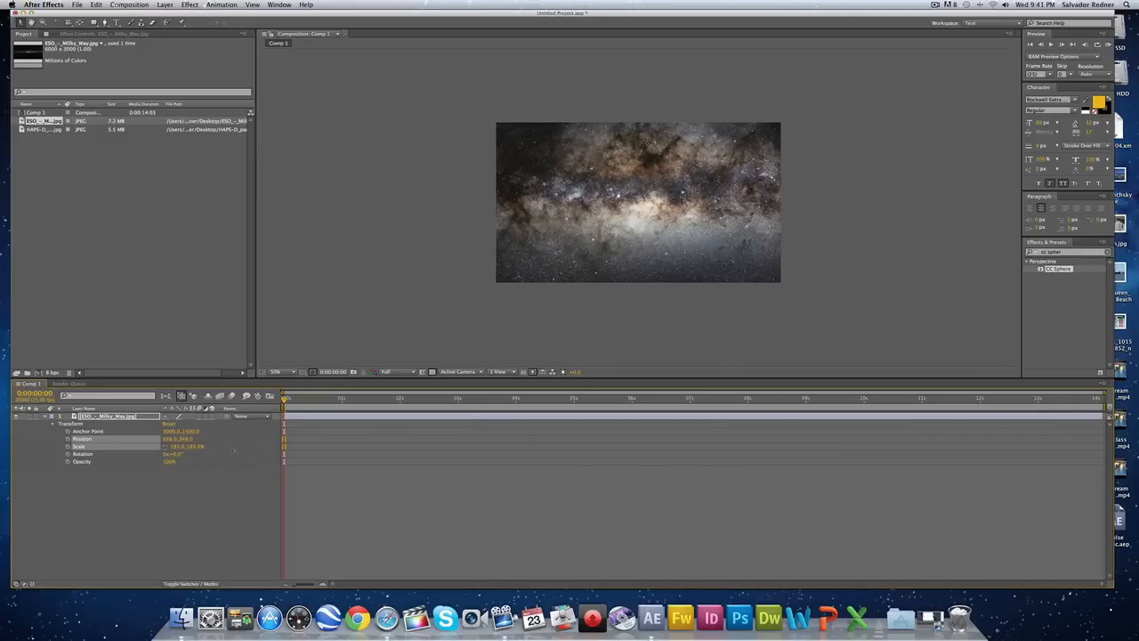
drag(234, 451, 165, 453)
click(254, 444)
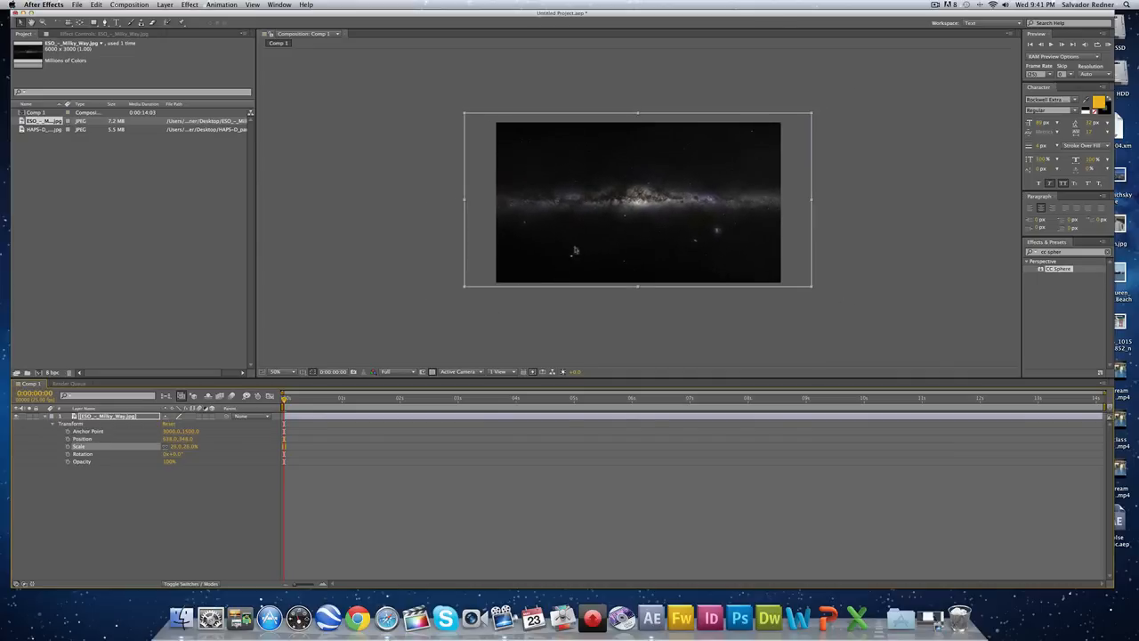
Step: Enlarge the Milky Way layer freehand to about 29% by 31% and shift it up so the galaxy band sits slightly above center
mouse_move(578, 195)
mouse_down()
mouse_move(595, 199)
mouse_move(580, 198)
mouse_up()
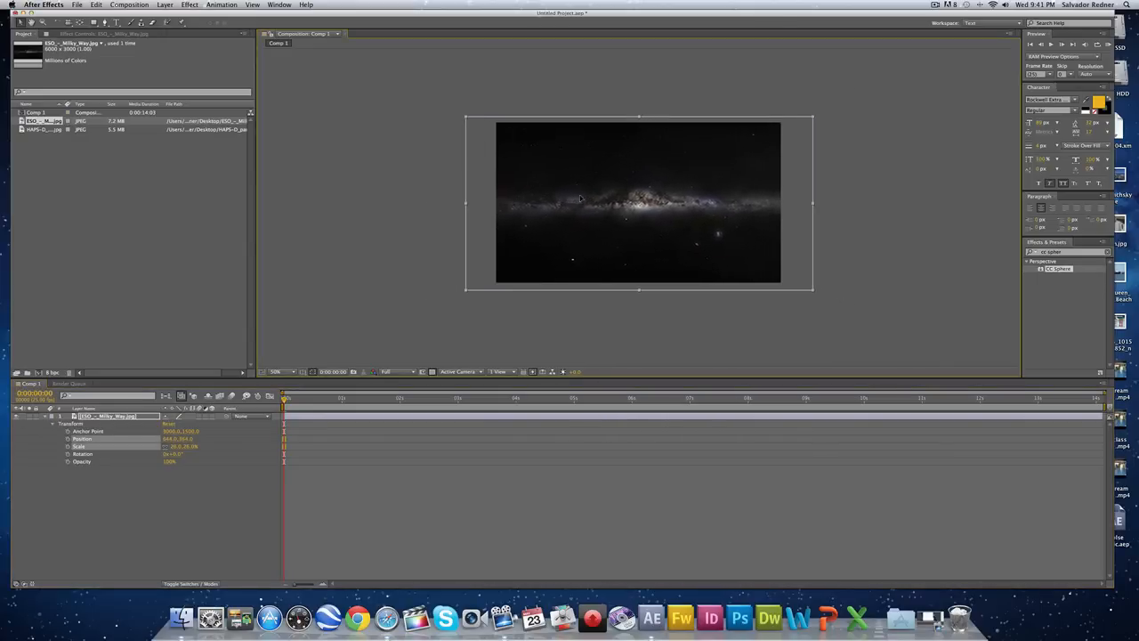
drag(467, 117, 444, 100)
drag(562, 139, 564, 122)
click(419, 178)
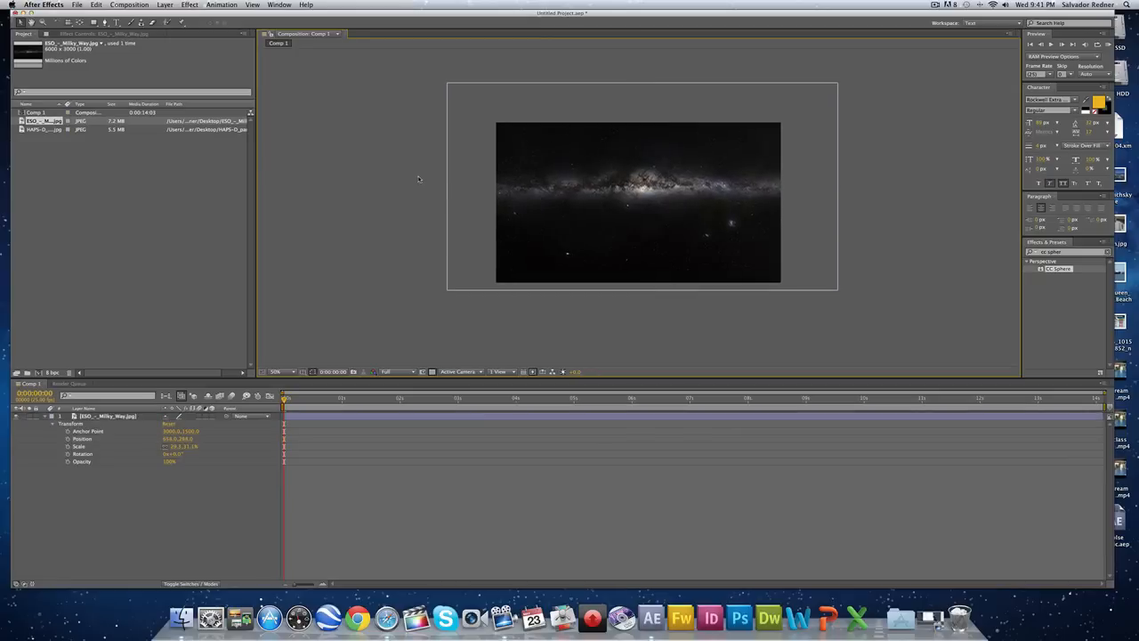
Step: Add the HAPS-D_pan1_full image above the Milky Way layer and move it until the horizon crosses the upper third of the frame
click(138, 220)
click(40, 122)
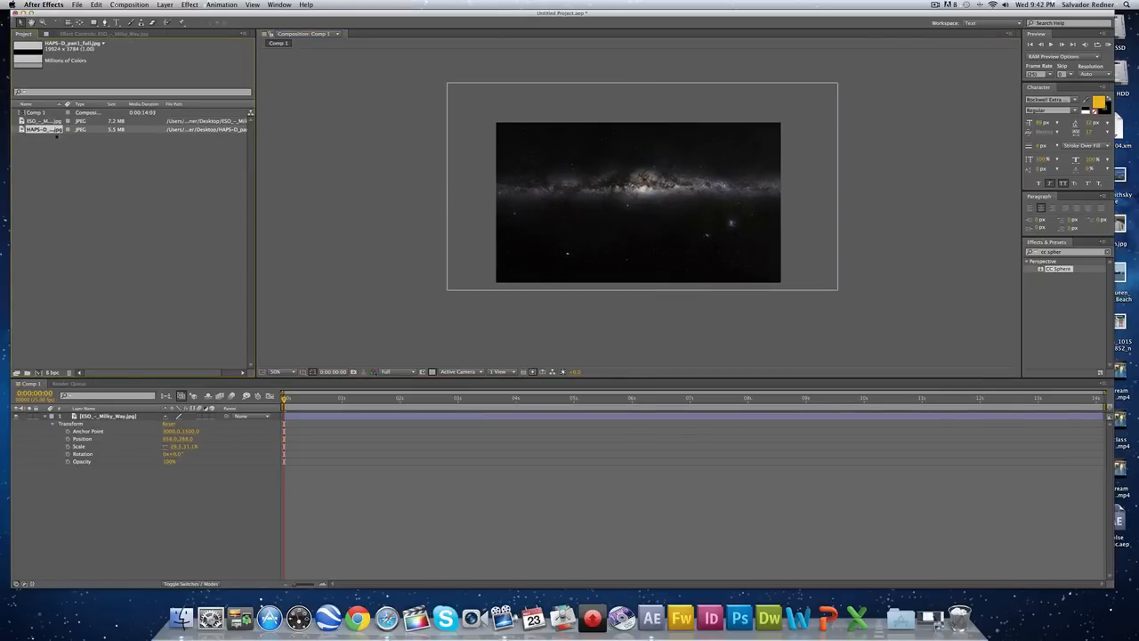
click(47, 130)
drag(46, 132, 650, 197)
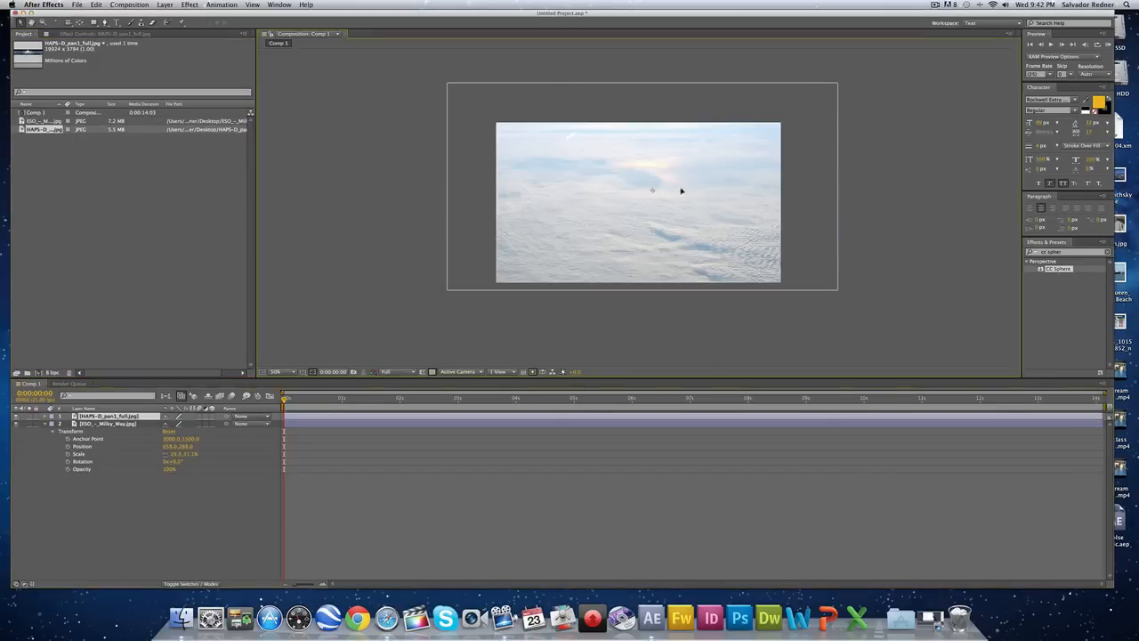
drag(725, 169, 662, 209)
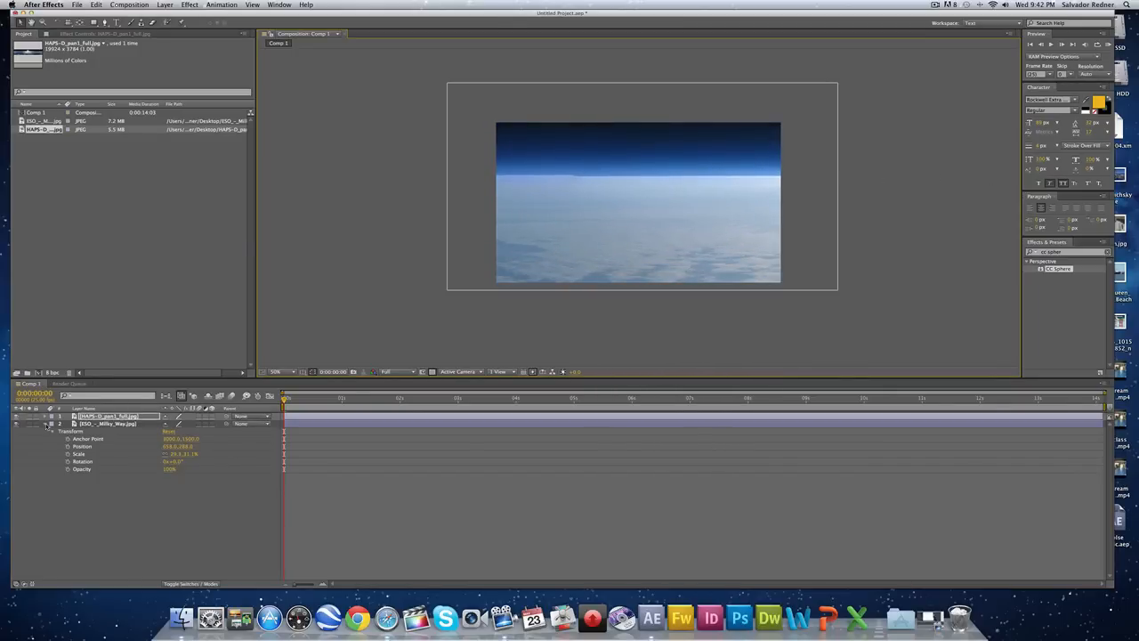
Step: Scale the HAPS-D_pan1_full layer to 29% and move it so the horizon runs just above the frame's middle
click(53, 423)
click(53, 416)
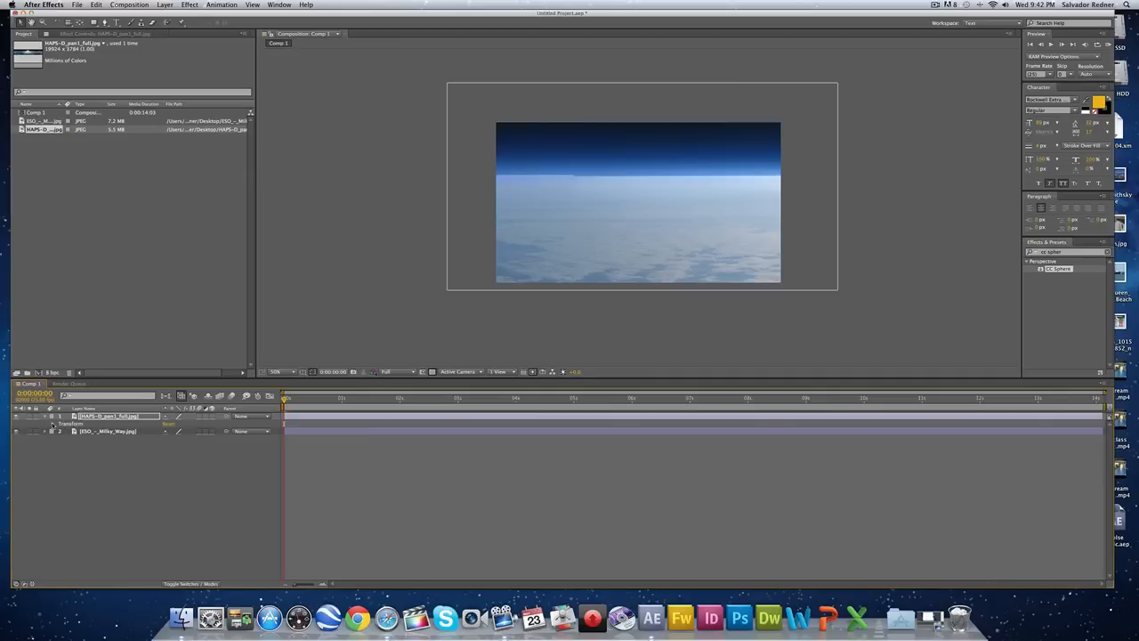
click(54, 423)
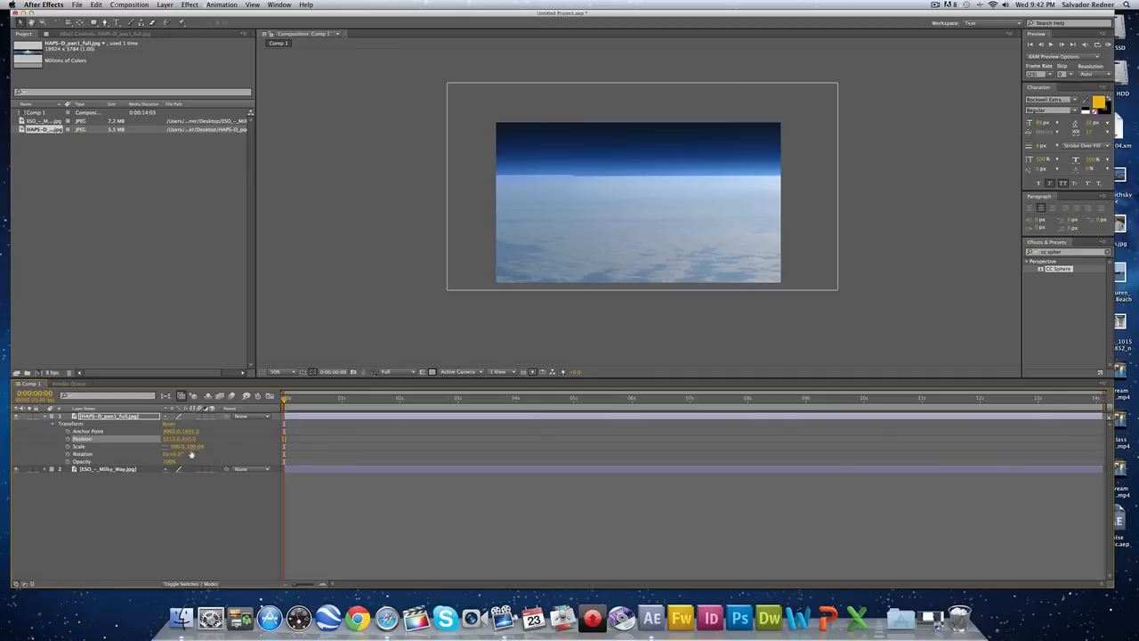
drag(192, 447, 148, 447)
drag(670, 240, 449, 194)
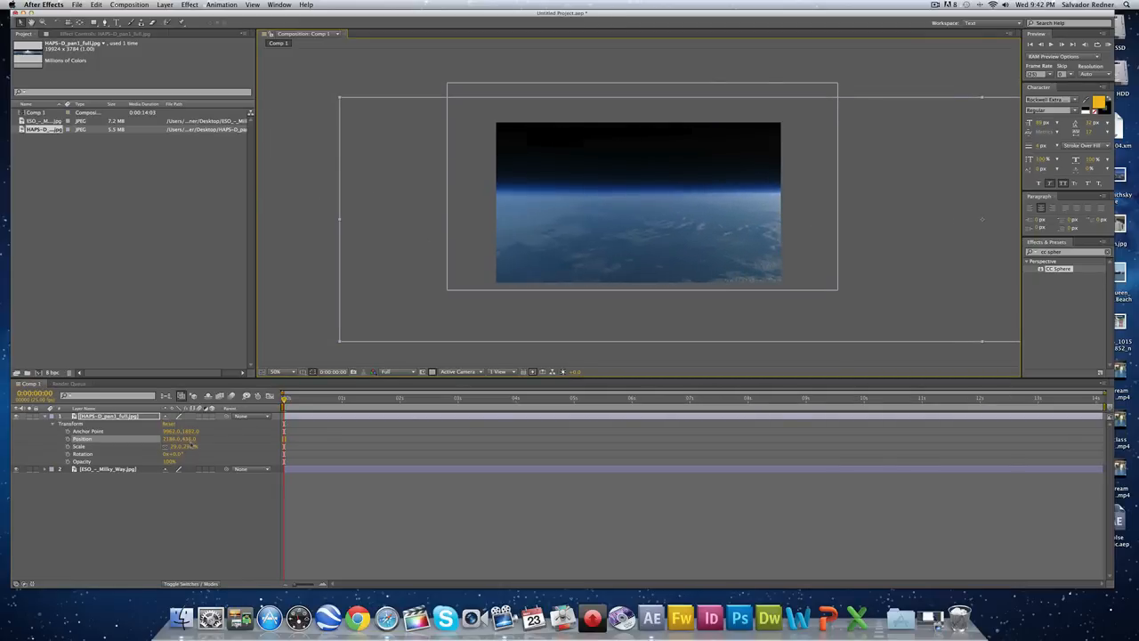
Step: Scale the HAPS-D_pan1_full layer to 18% and place it with the horizon below mid-frame and the sun near the frame's right edge
mouse_move(189, 439)
mouse_down()
mouse_move(168, 439)
mouse_move(183, 448)
mouse_up()
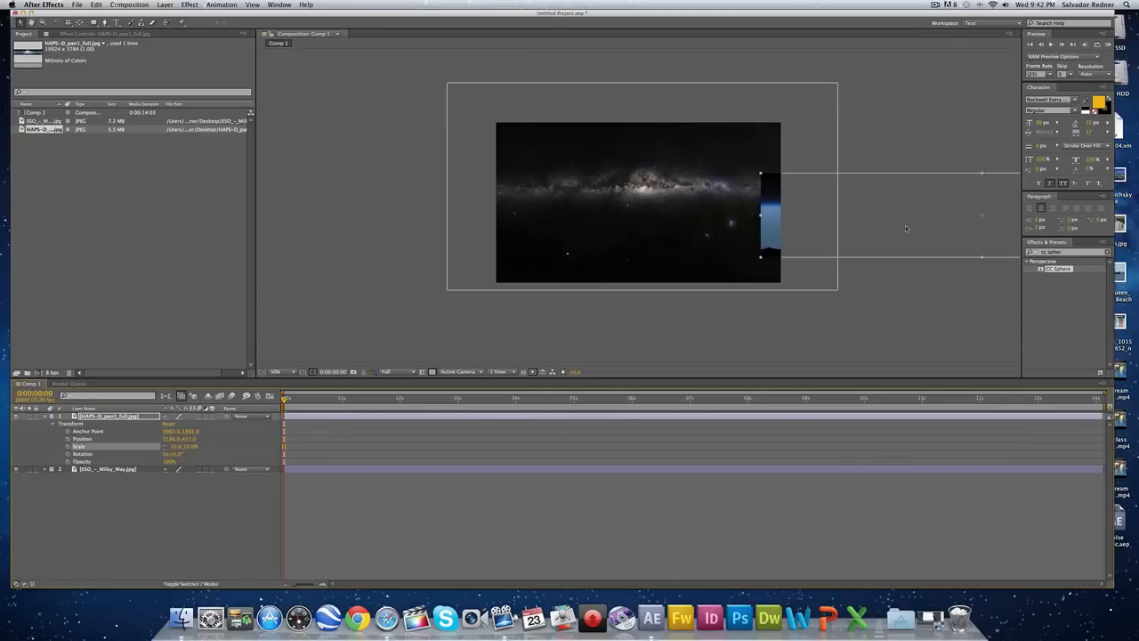
drag(905, 225, 634, 261)
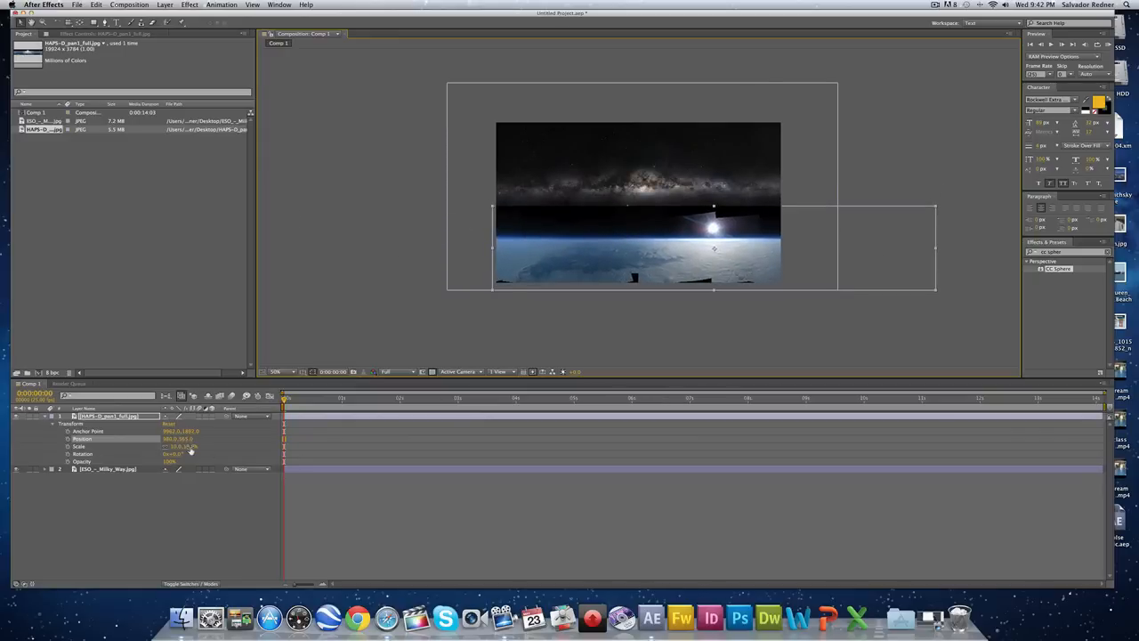
drag(188, 448, 196, 447)
drag(598, 262, 384, 272)
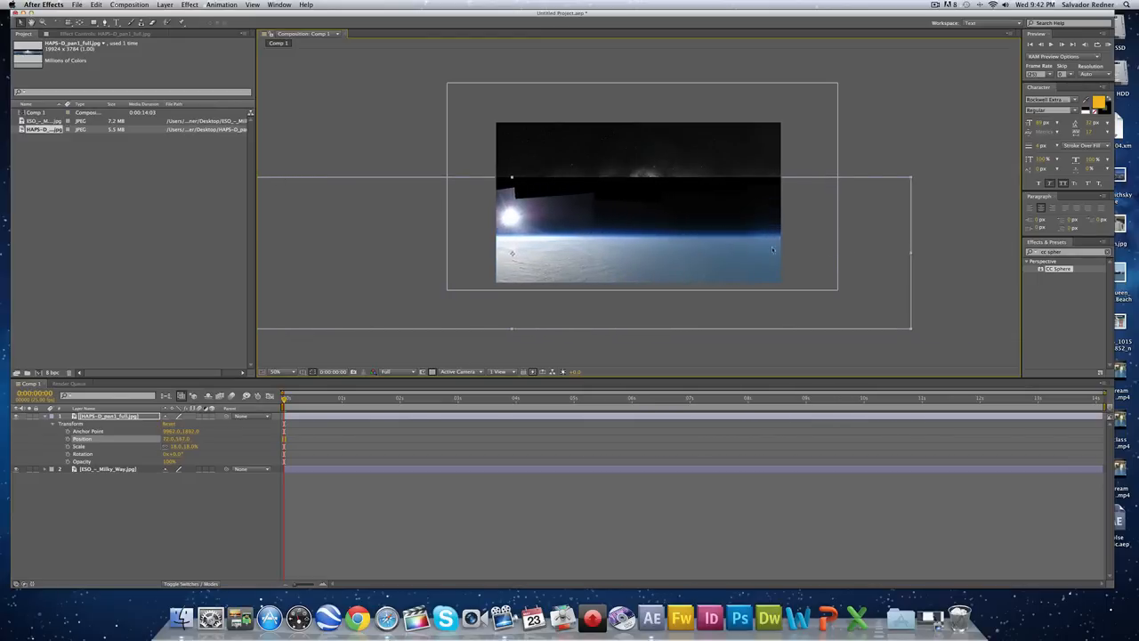
drag(772, 249, 888, 250)
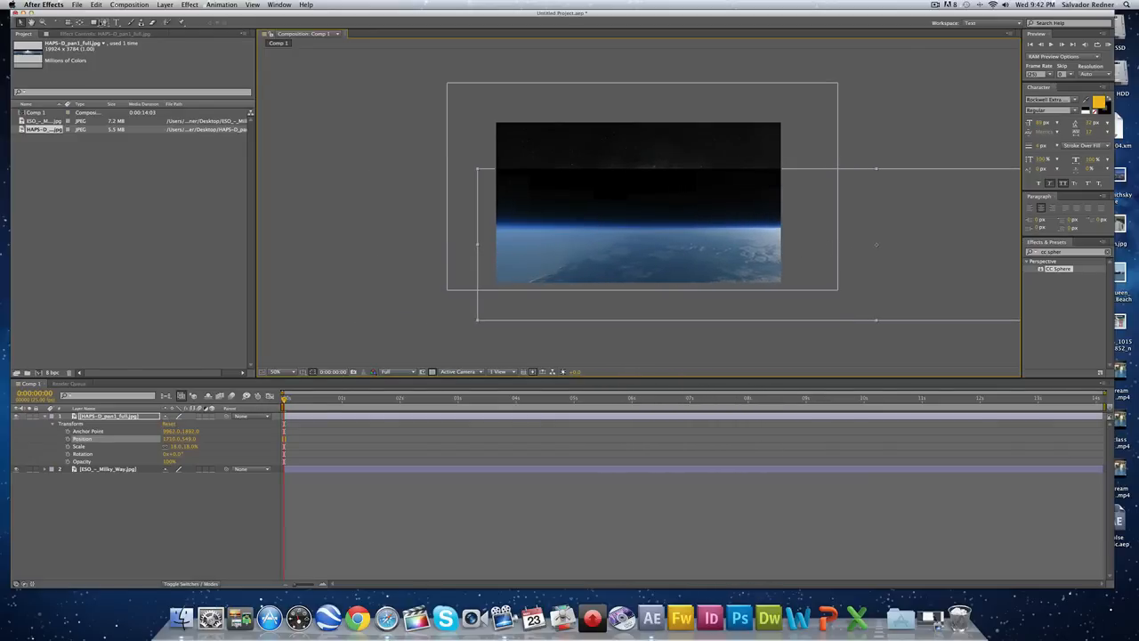
drag(669, 257, 530, 257)
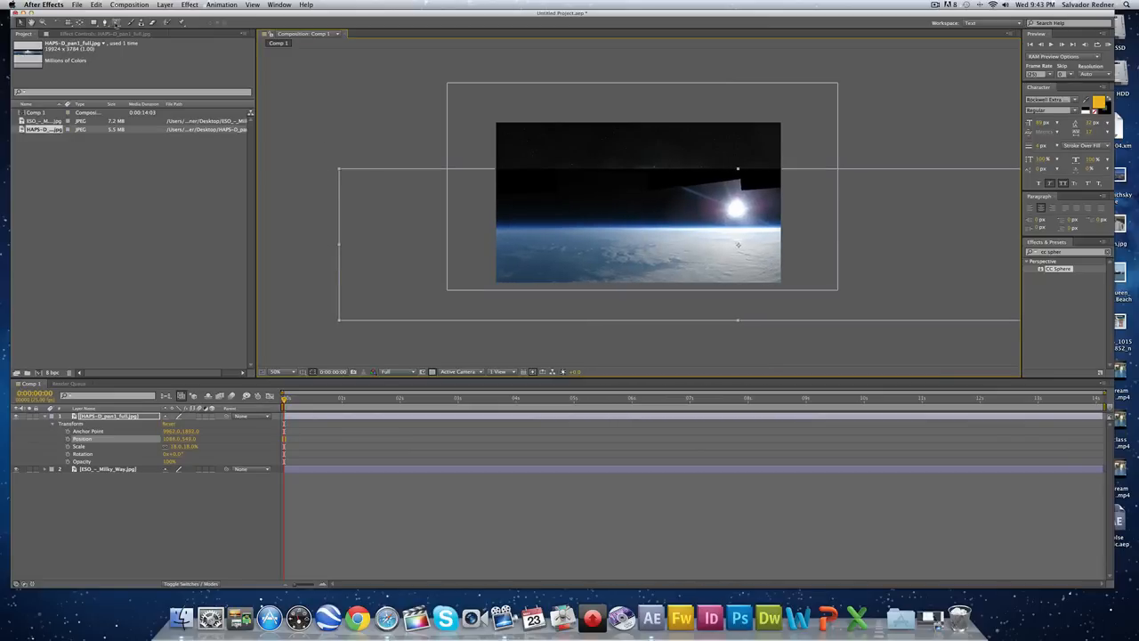
Step: Draw a closed mask with the Pen tool on the HAPS-D_pan1_full layer, following the horizon and enclosing the whole sky above it
click(105, 22)
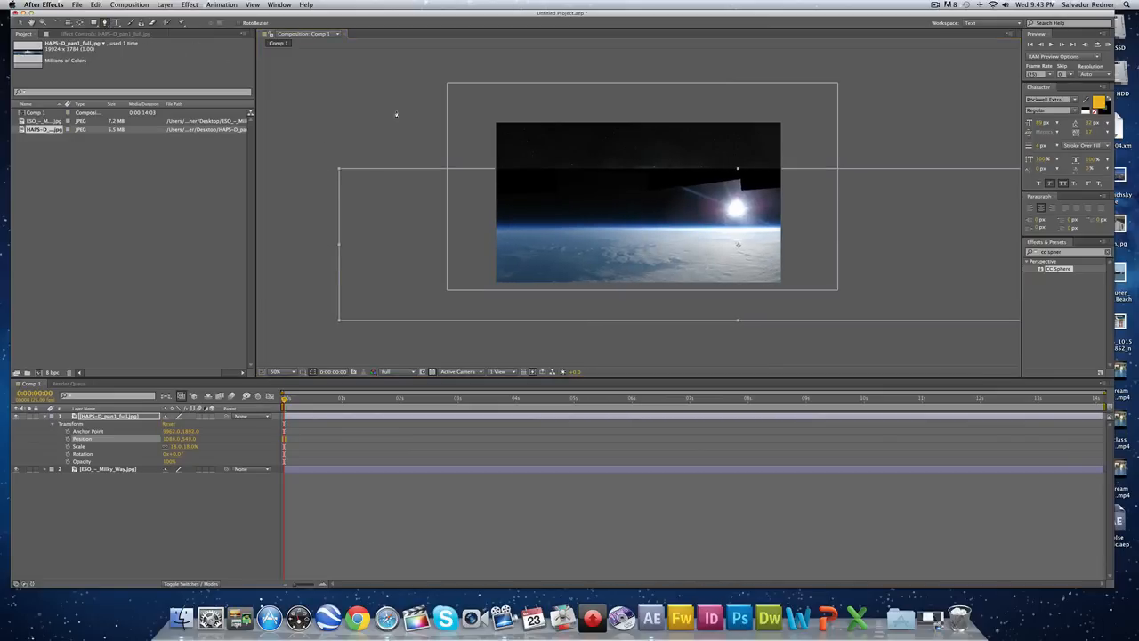
click(286, 103)
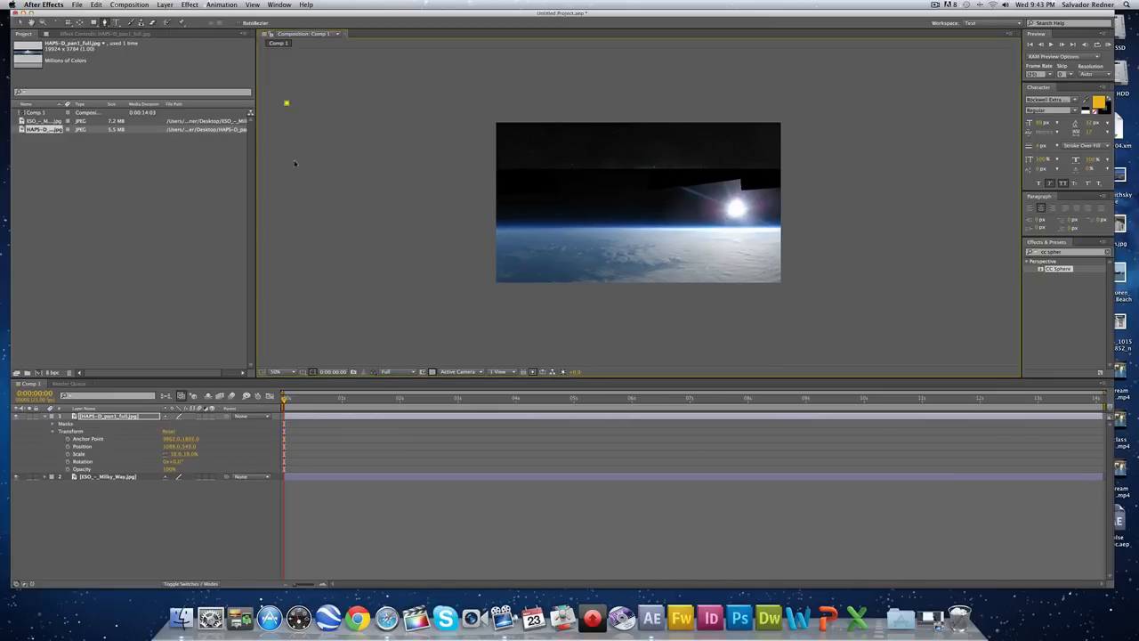
click(313, 231)
click(449, 227)
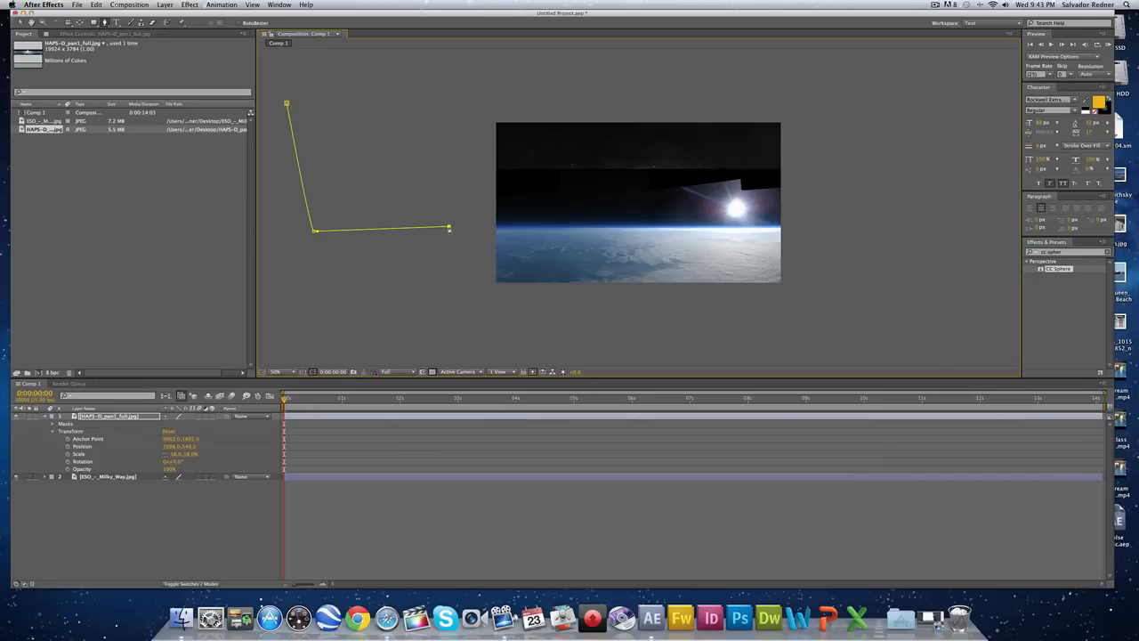
click(511, 227)
click(591, 227)
click(709, 225)
click(752, 225)
click(784, 224)
click(843, 224)
click(895, 223)
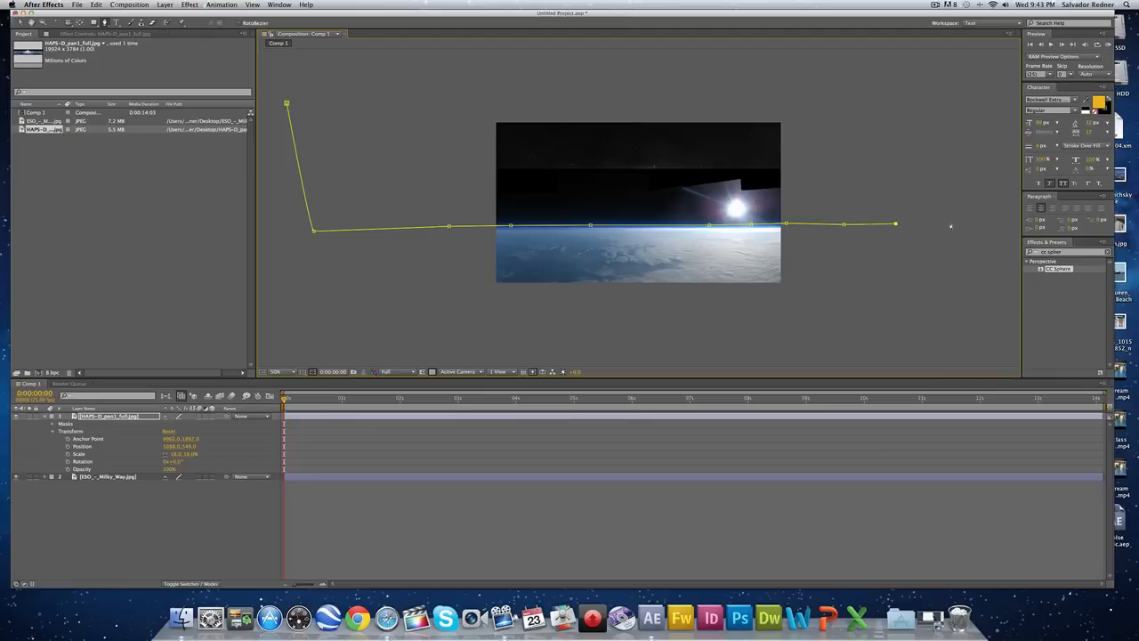
click(950, 222)
click(993, 216)
click(966, 69)
click(677, 87)
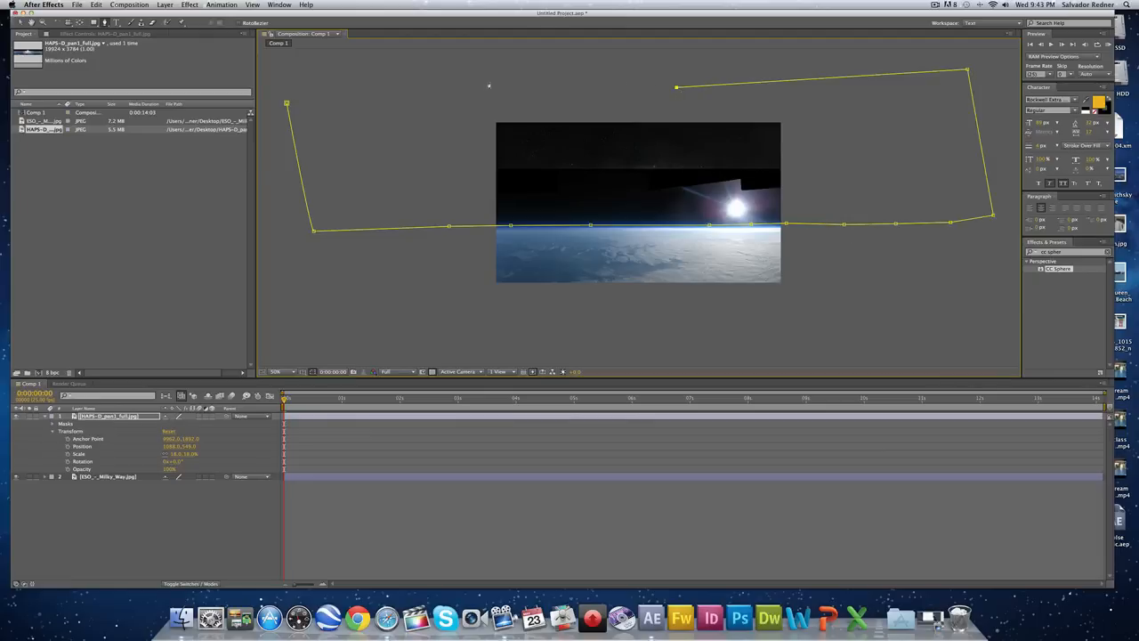
click(487, 82)
click(331, 101)
click(287, 104)
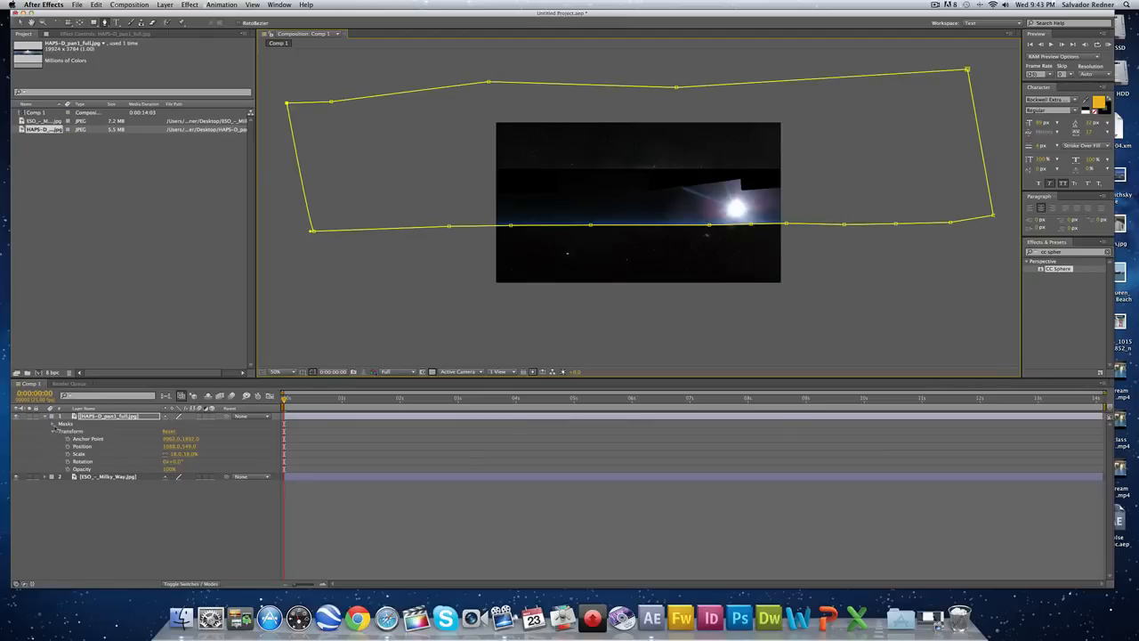
Step: Invert Mask 1 on the HAPS-D_pan1_full layer so it keeps the Earth below the horizon and hides the sky
click(53, 424)
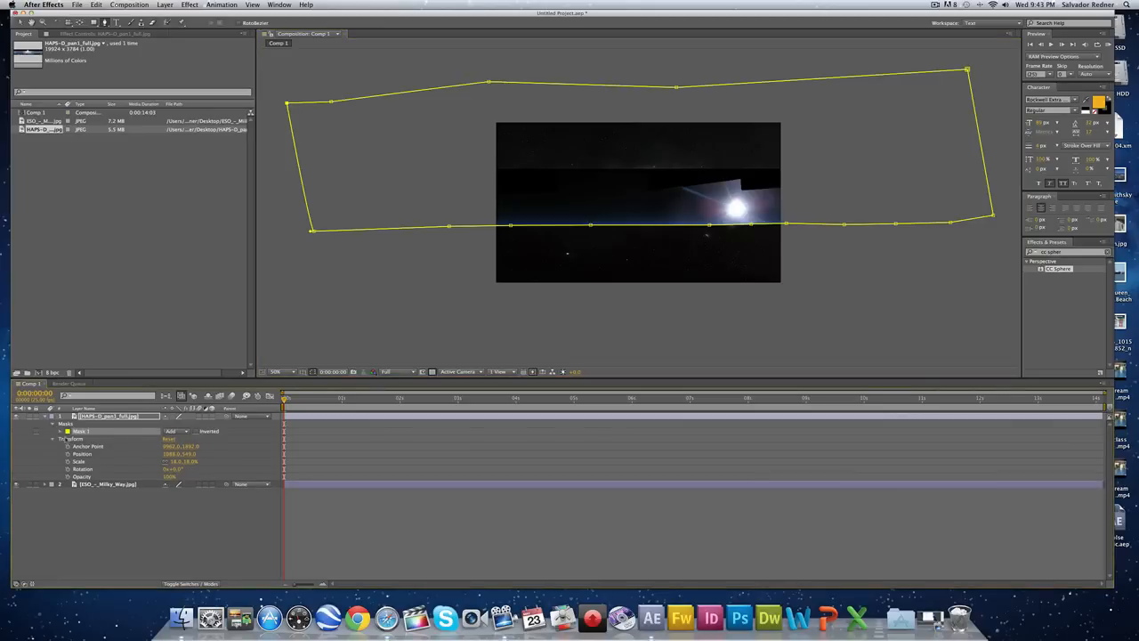
click(61, 432)
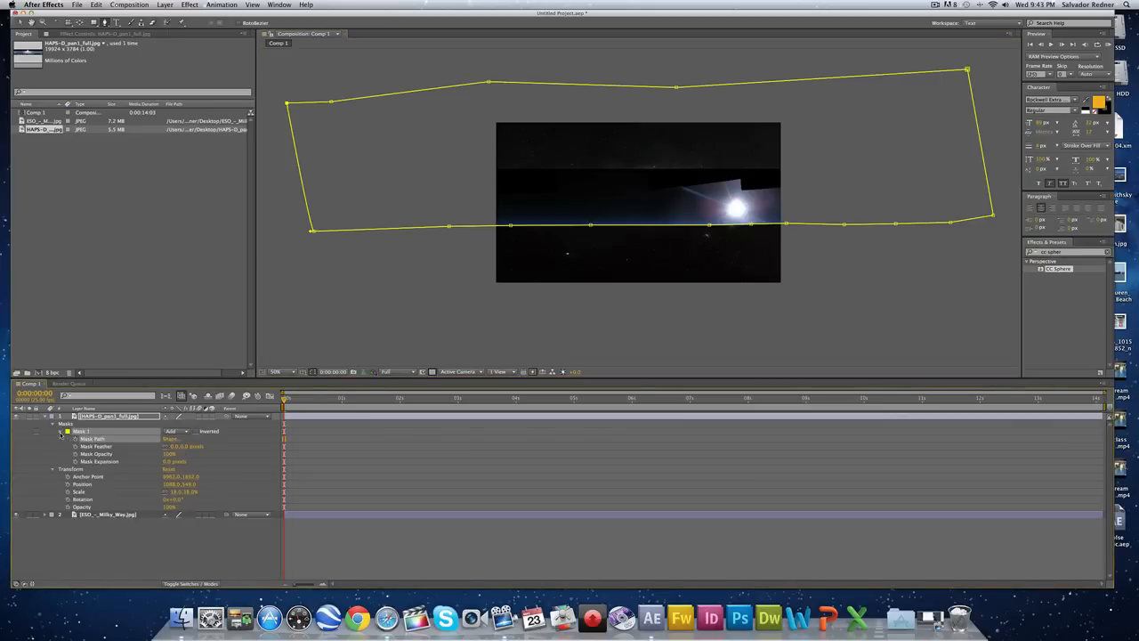
click(196, 431)
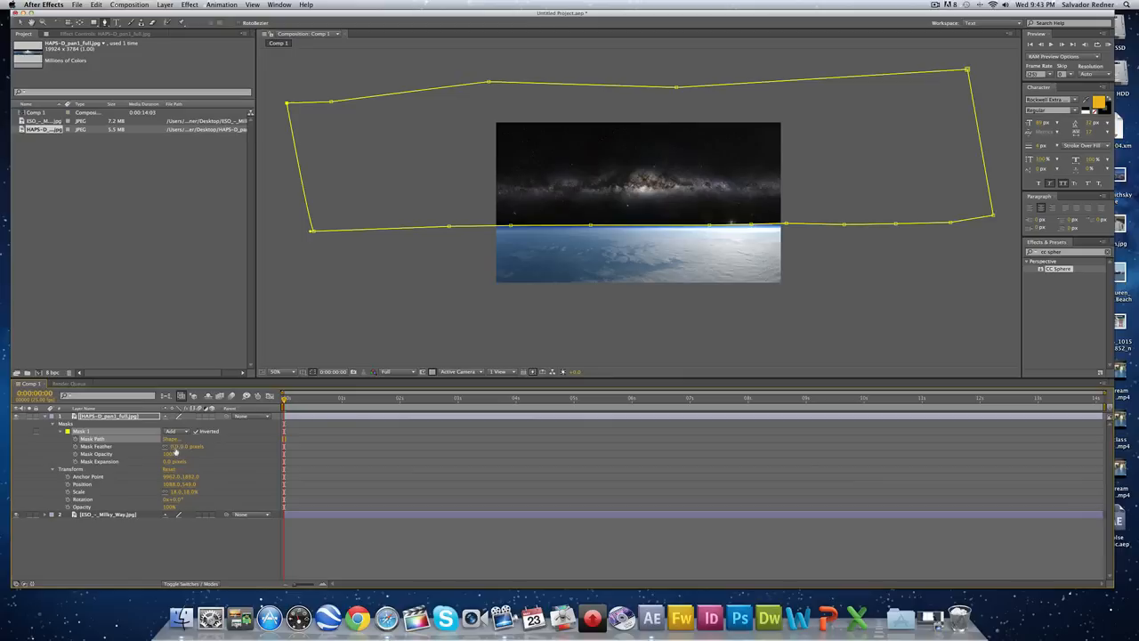
Step: Set the feather of Mask 1 on the HAPS-D_pan1_full layer to 205 pixels
drag(174, 447, 348, 443)
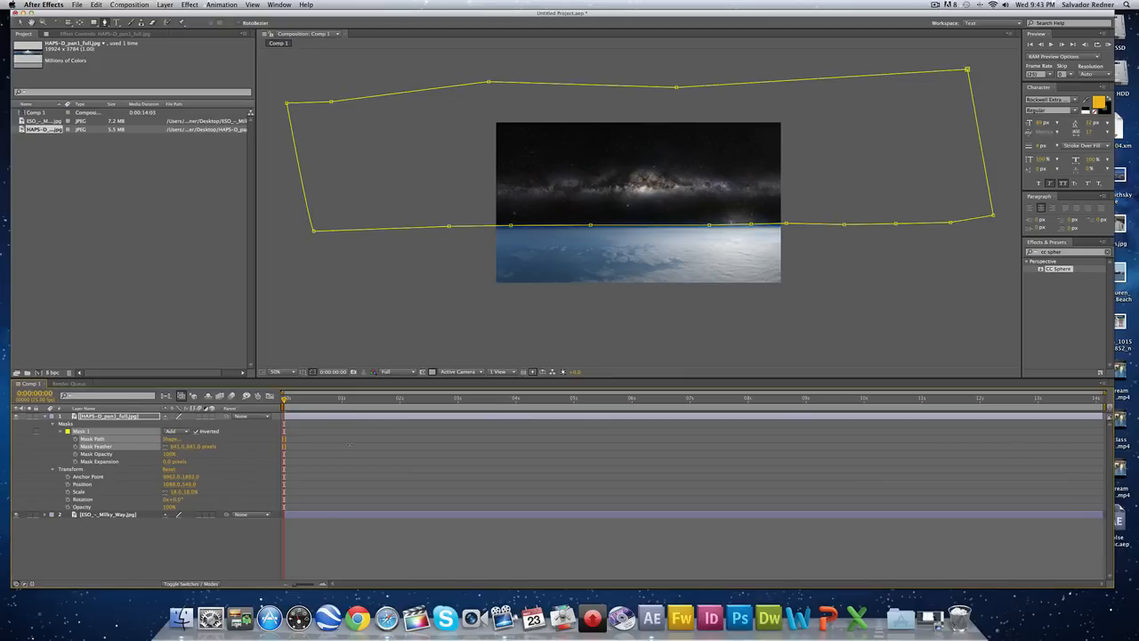
drag(226, 447, 169, 446)
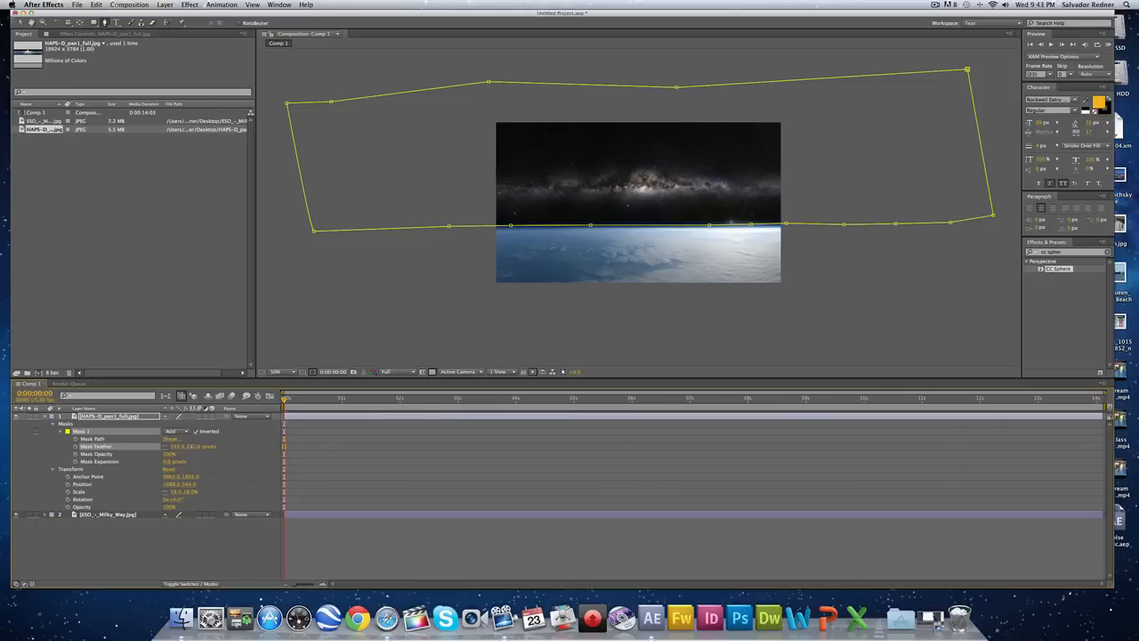
drag(178, 446, 495, 458)
drag(245, 444, 209, 446)
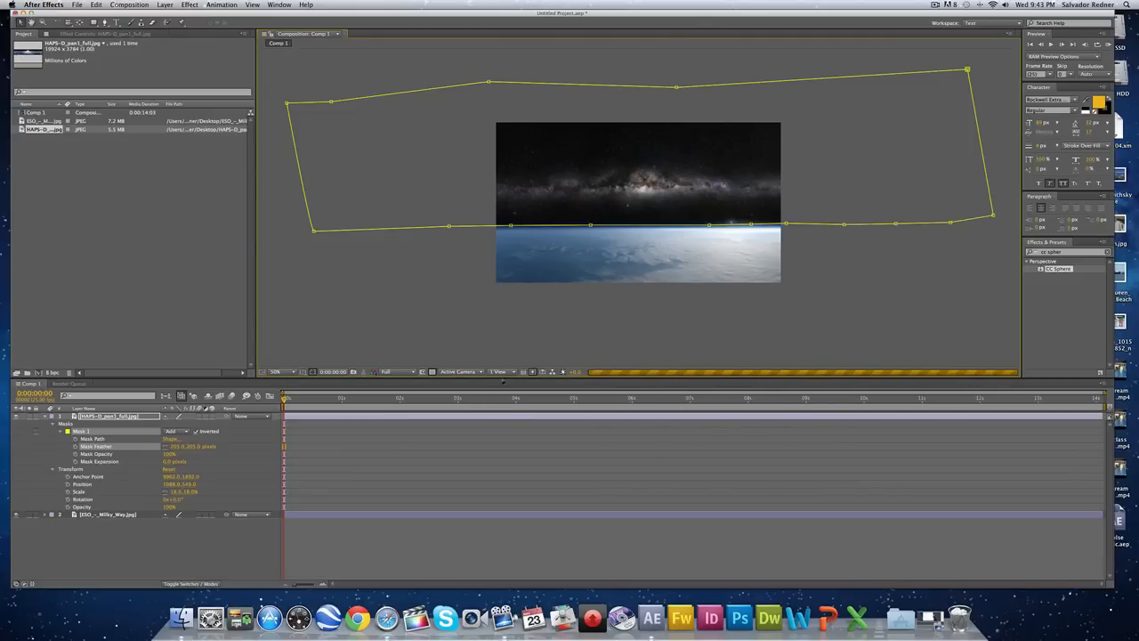
Step: Inspect the horizon edge up close and reduce the feather of Mask 1 slightly to below 200 pixels
key(comma)
key(comma)
key(comma)
key(comma)
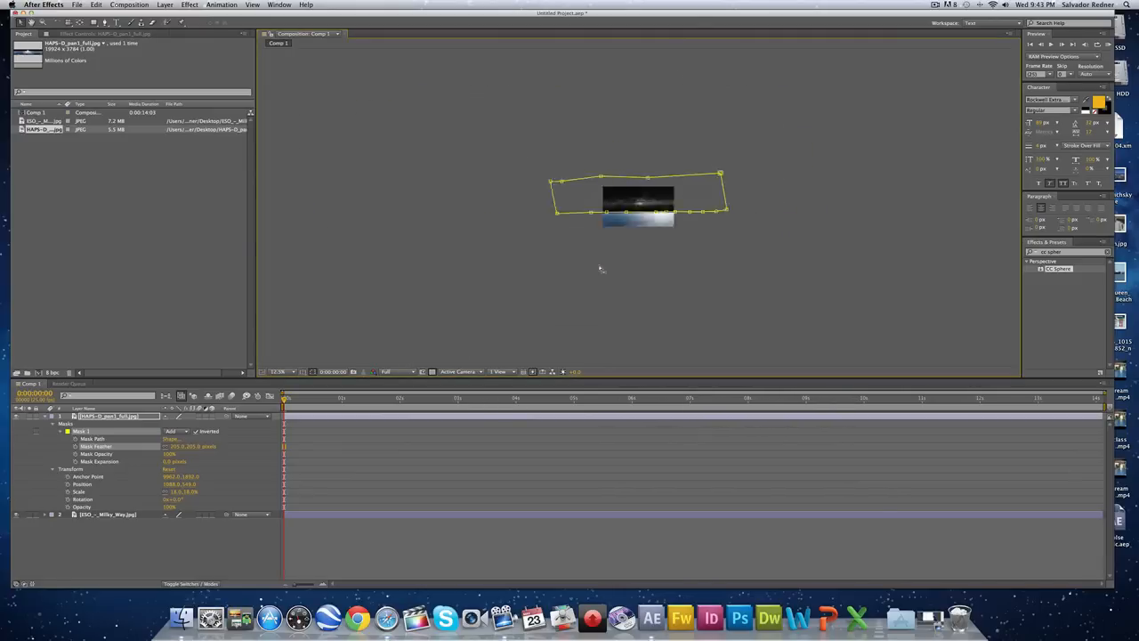
key(slash)
key(comma)
key(period)
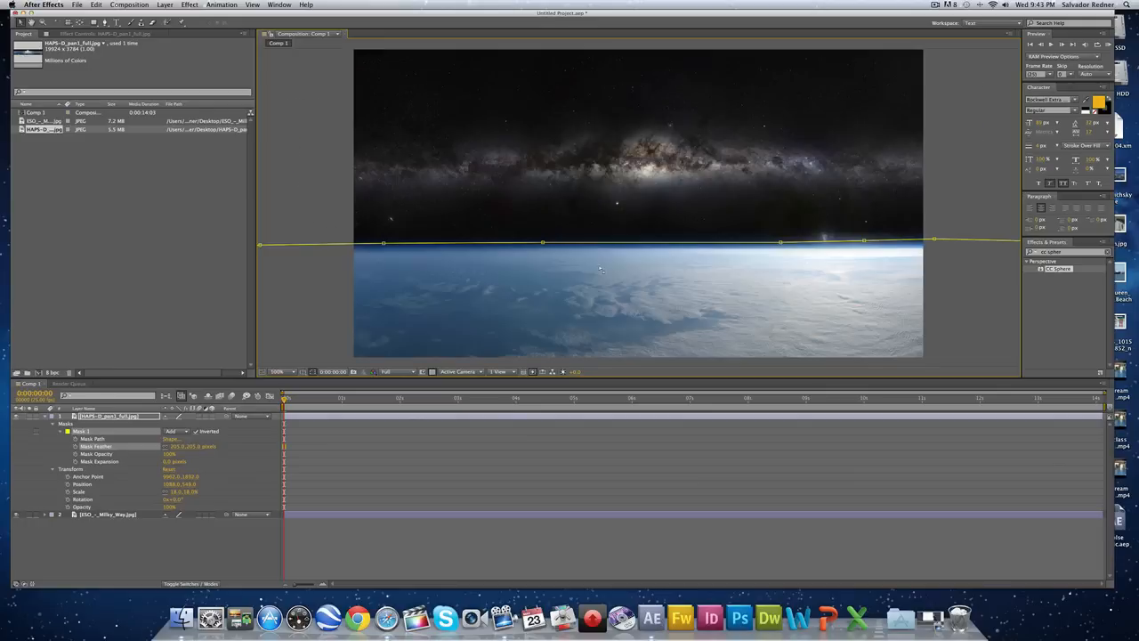
key(period)
key(comma)
drag(195, 447, 189, 447)
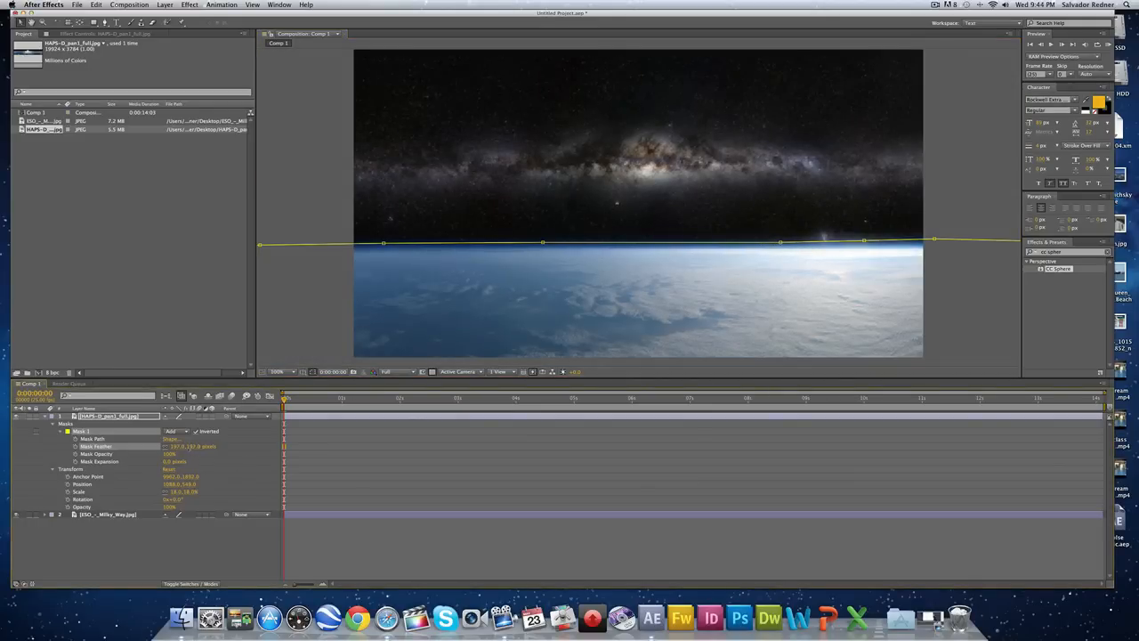
click(312, 176)
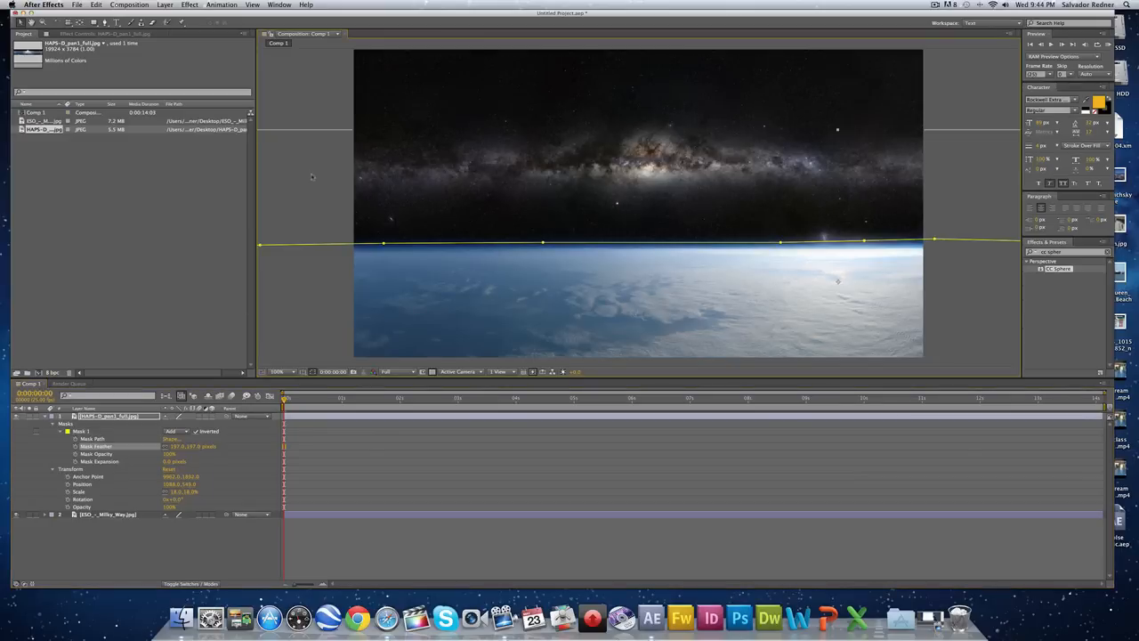
click(299, 76)
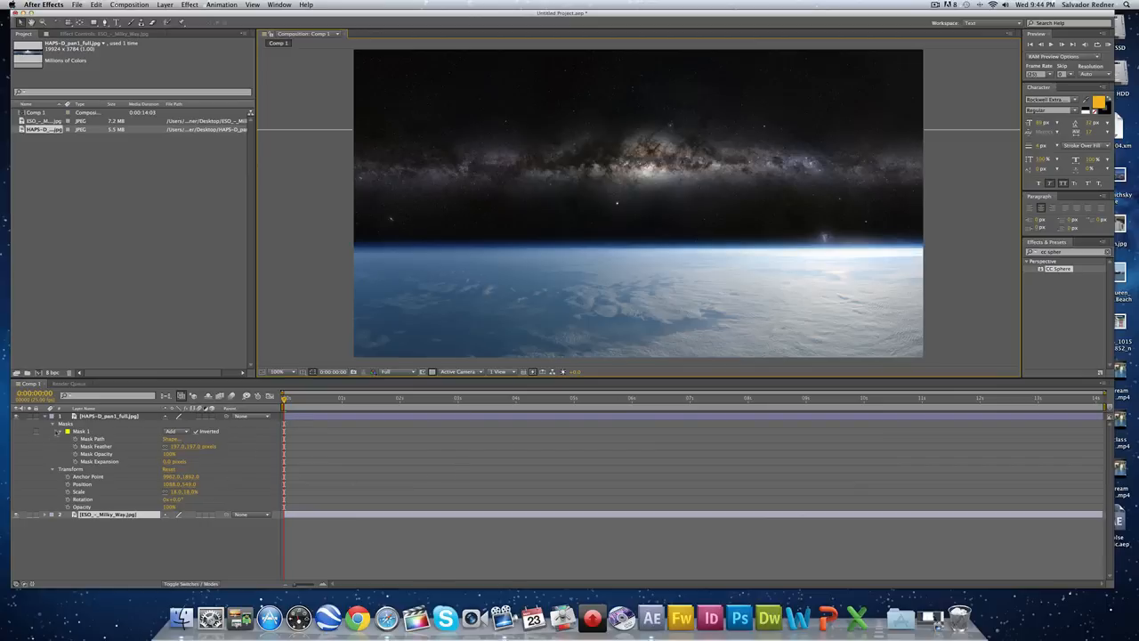
Step: Animate the HAPS-D_pan1_full layer's Position with a keyframe at 0:00:00:00 and one at 0:00:14:01 with the Earth shifted left
click(53, 423)
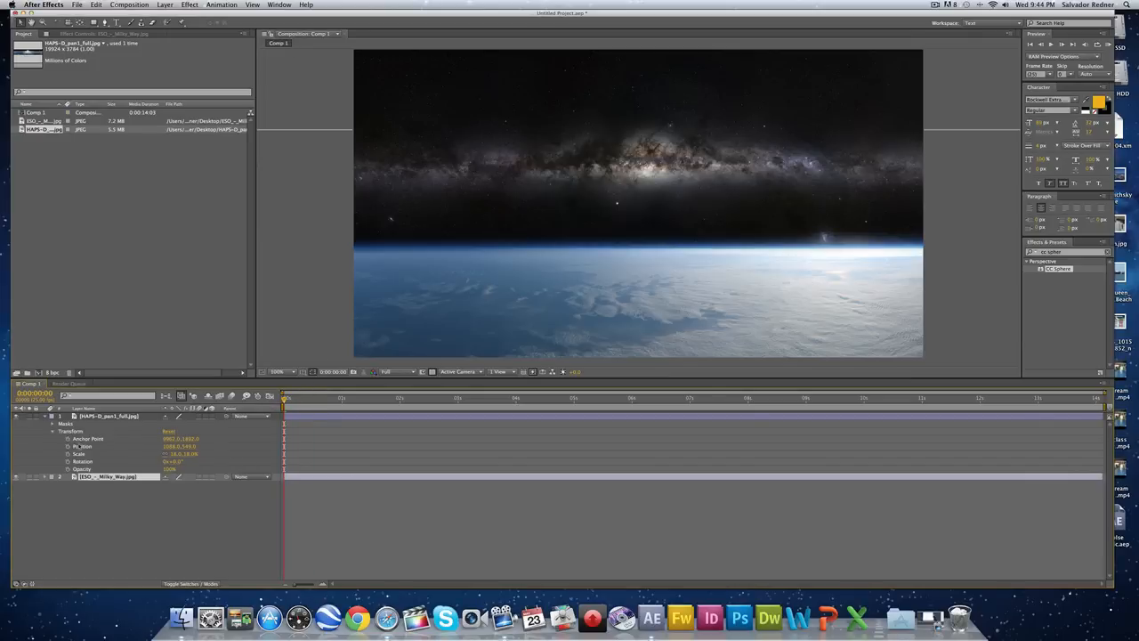
click(82, 446)
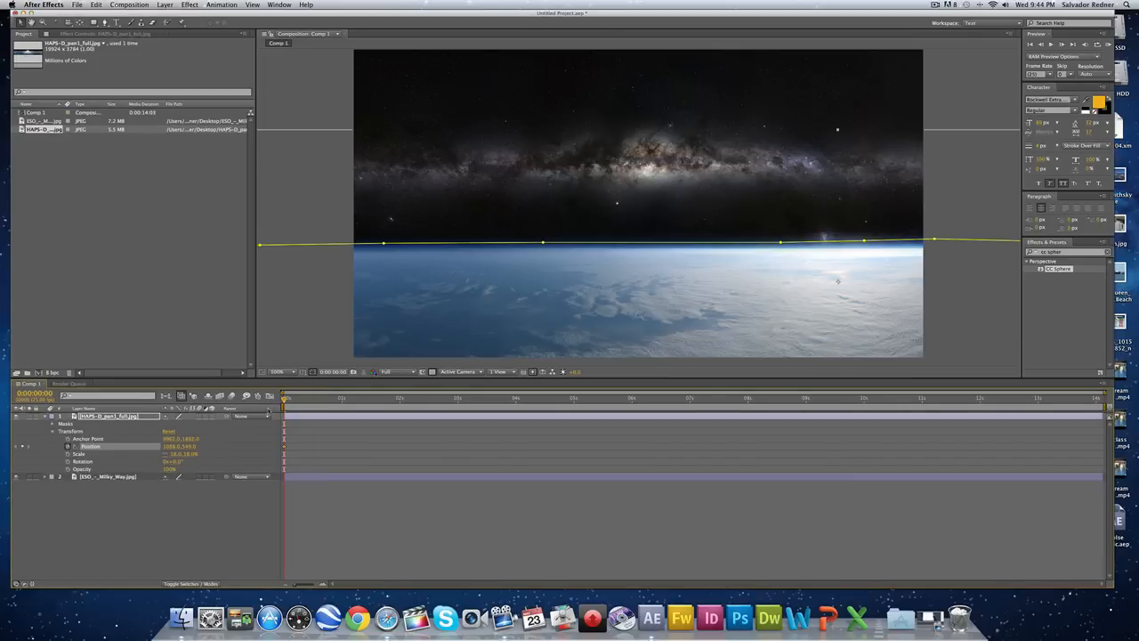
drag(286, 400, 1099, 415)
drag(889, 291, 776, 291)
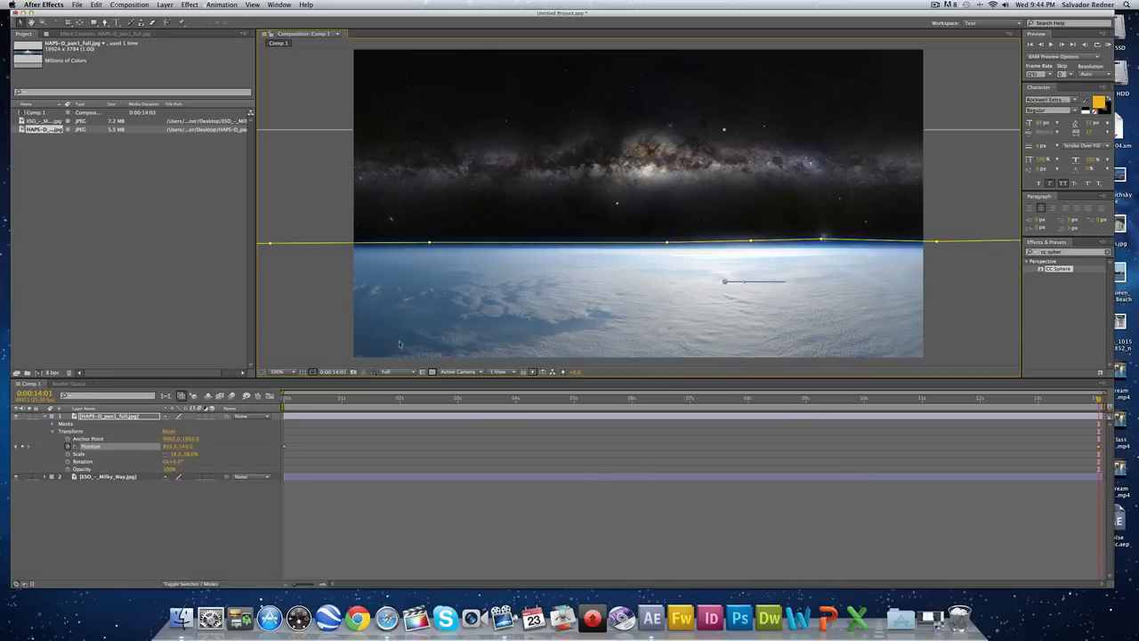
Step: Enable motion blur for the HAPS-D_pan1_full layer and check the start of its pan
drag(298, 397, 325, 412)
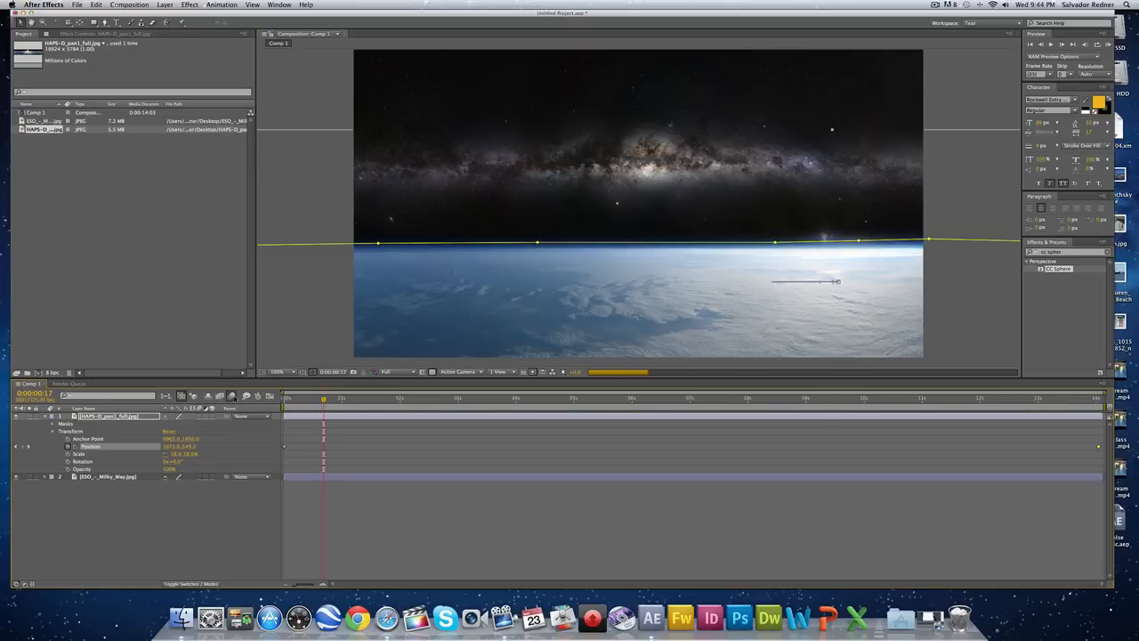
click(199, 417)
drag(322, 399, 300, 401)
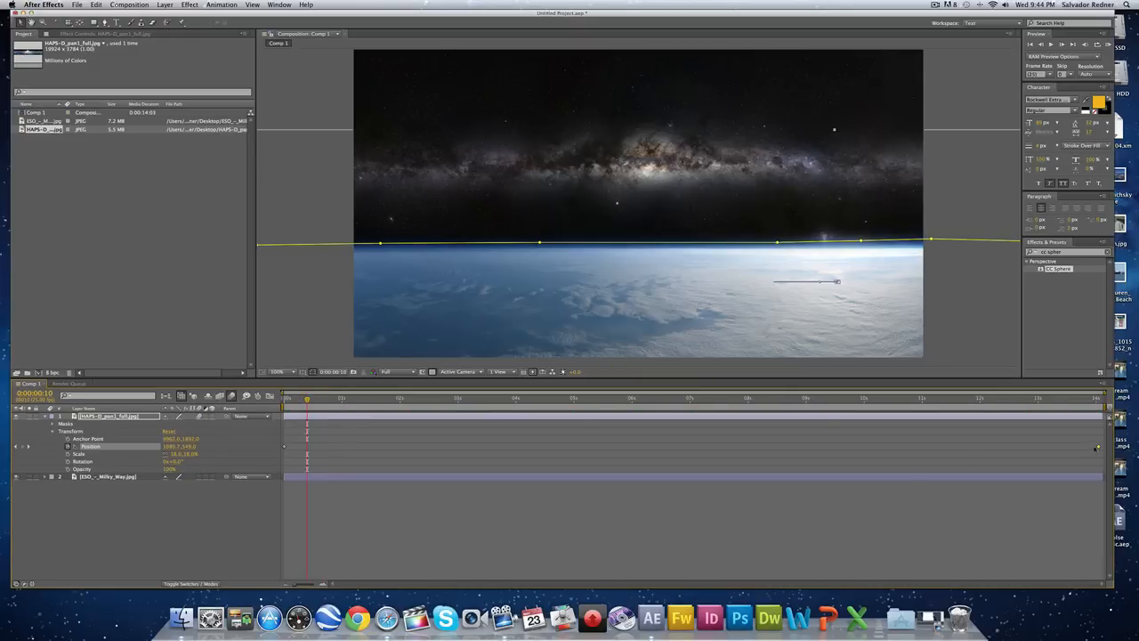
Step: Apply Easy Ease to both Position keyframes of the HAPS-D_pan1_full layer and check the opening frames
drag(1102, 436, 285, 449)
right_click(285, 449)
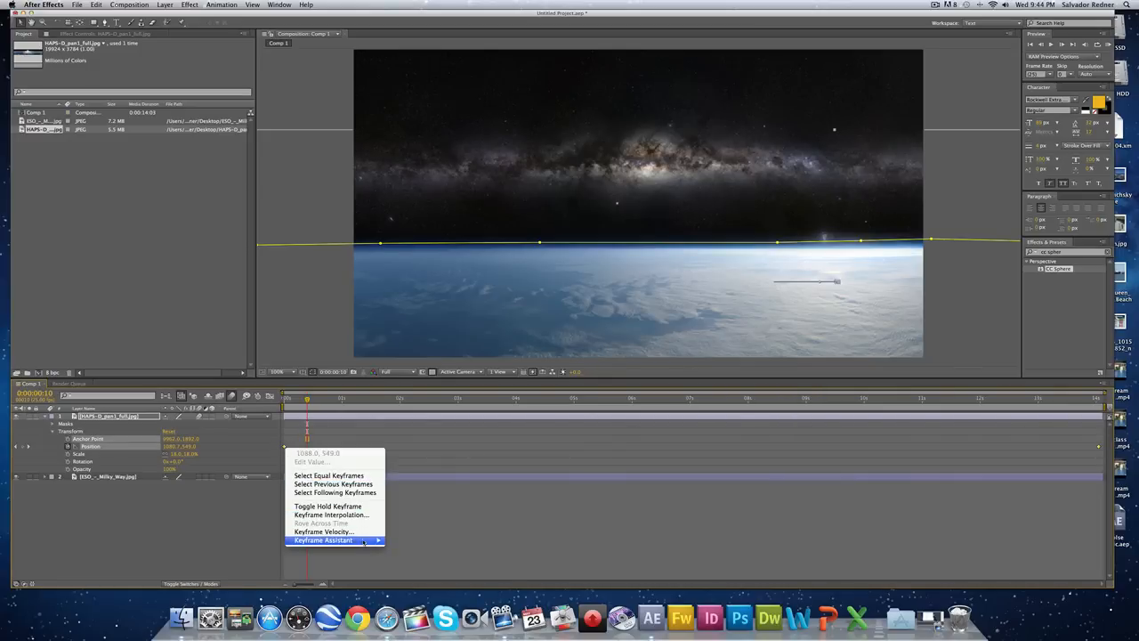
mouse_move(364, 542)
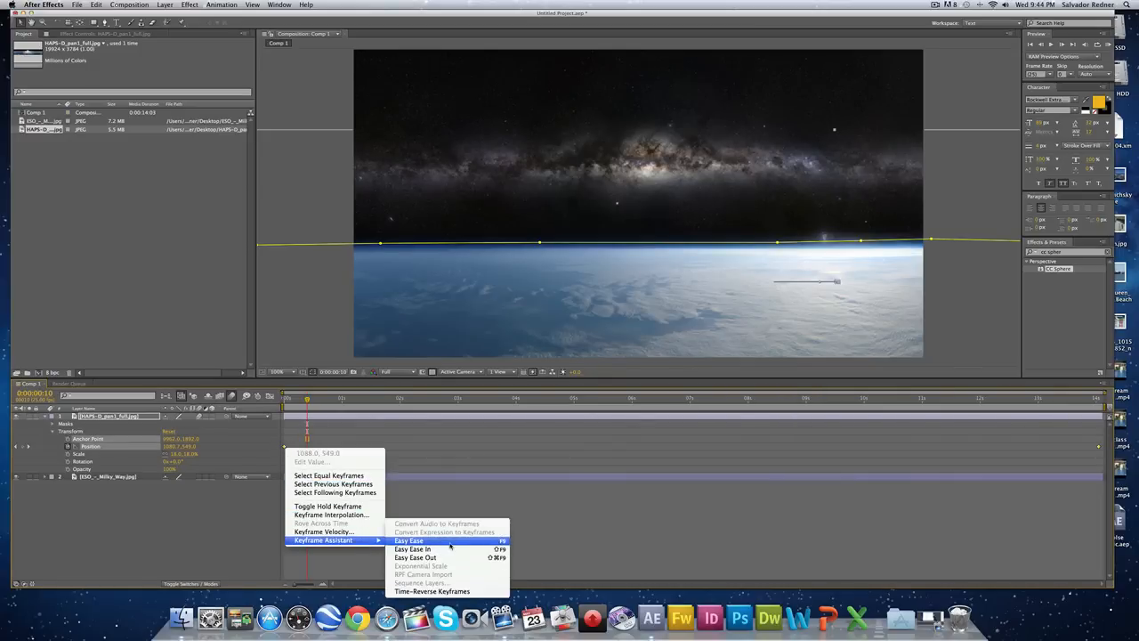
click(444, 542)
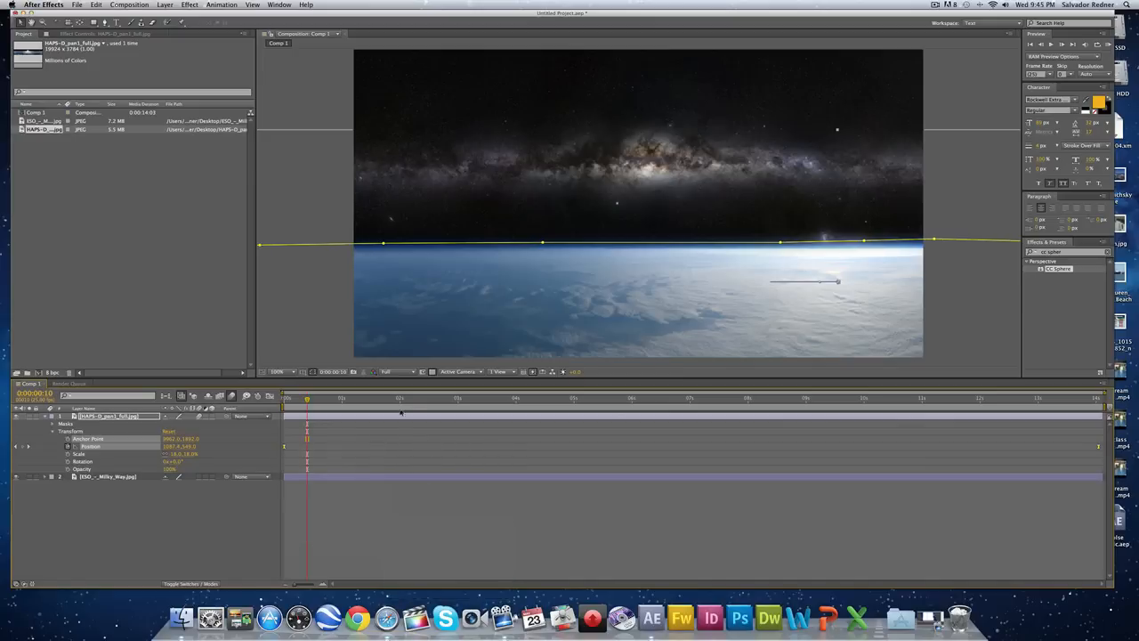
click(290, 399)
drag(290, 400, 268, 417)
Step: Set the composition preview resolution to Half and scrub through the Earth's movement
click(405, 374)
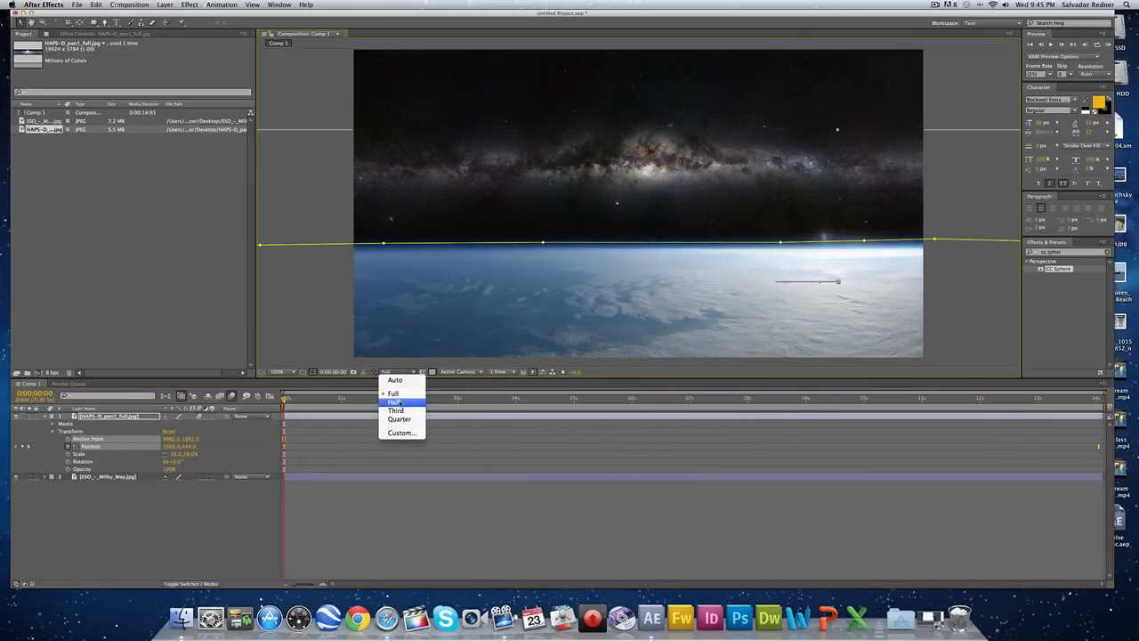
click(400, 399)
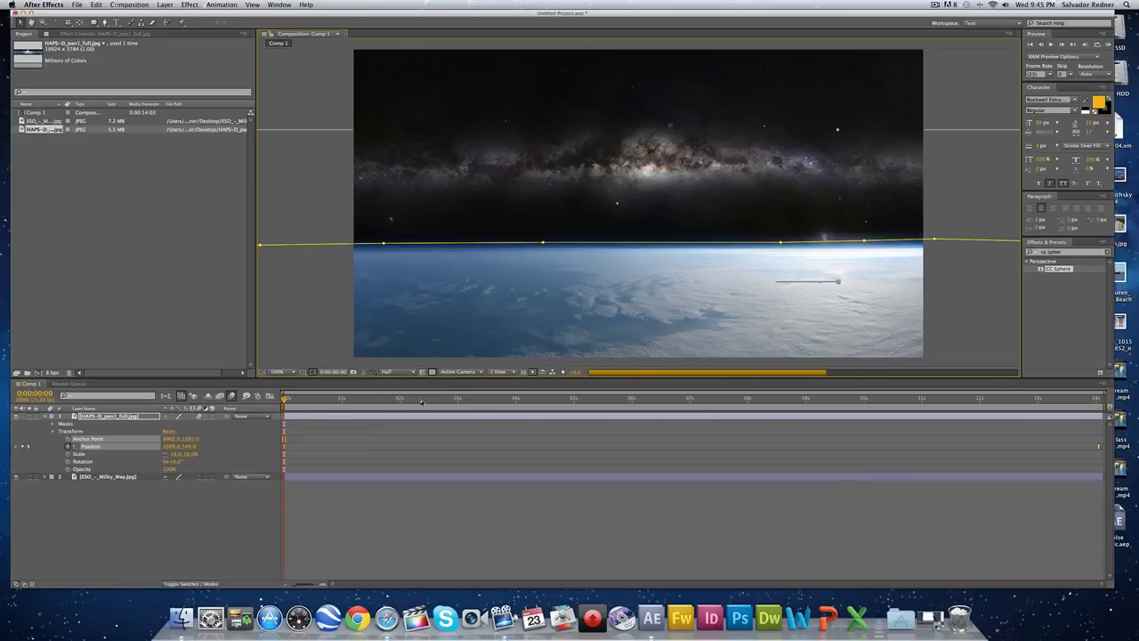
drag(426, 401, 611, 413)
Step: Animate the Milky Way layer's Position with a keyframe at 0:00:00:00 and one at 0:00:14:02 with the image shifted right
click(108, 476)
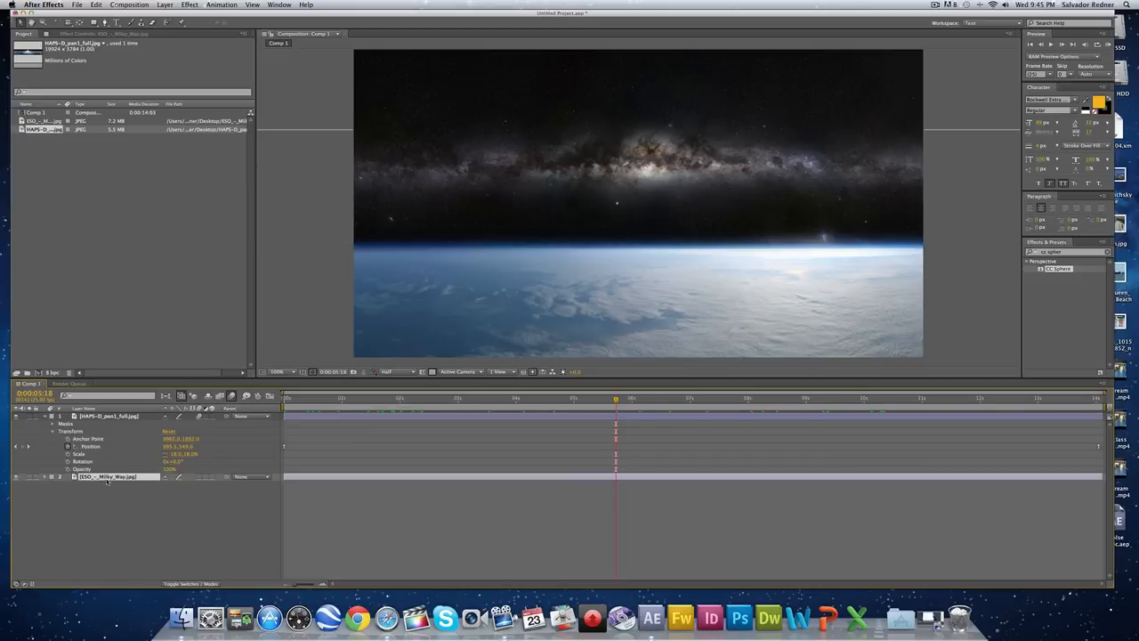
click(105, 499)
drag(616, 399, 248, 446)
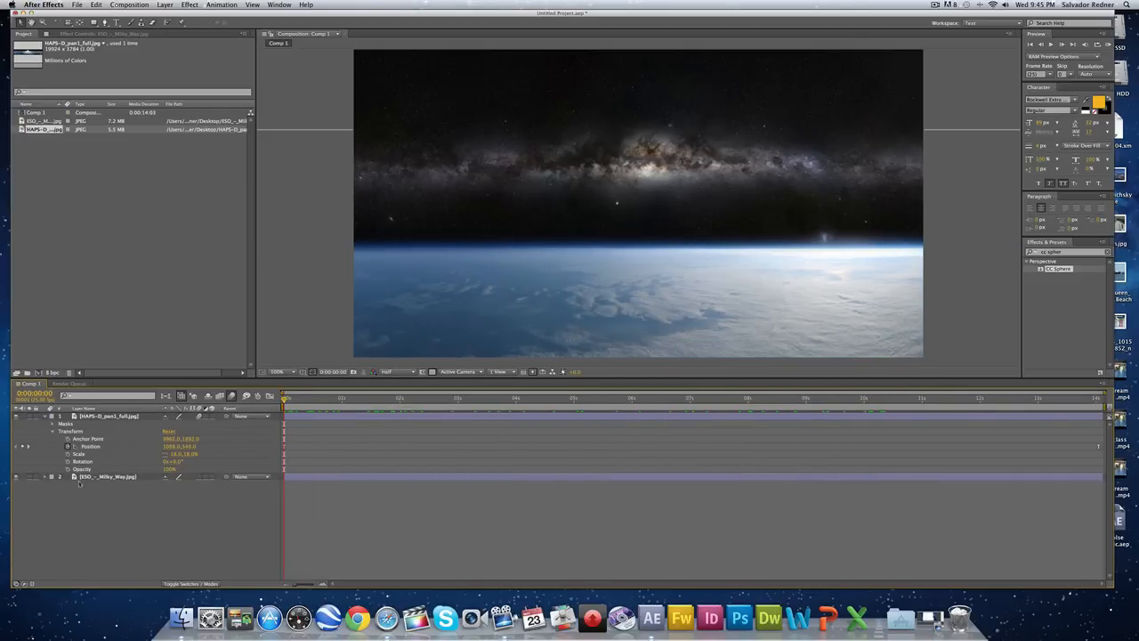
click(45, 416)
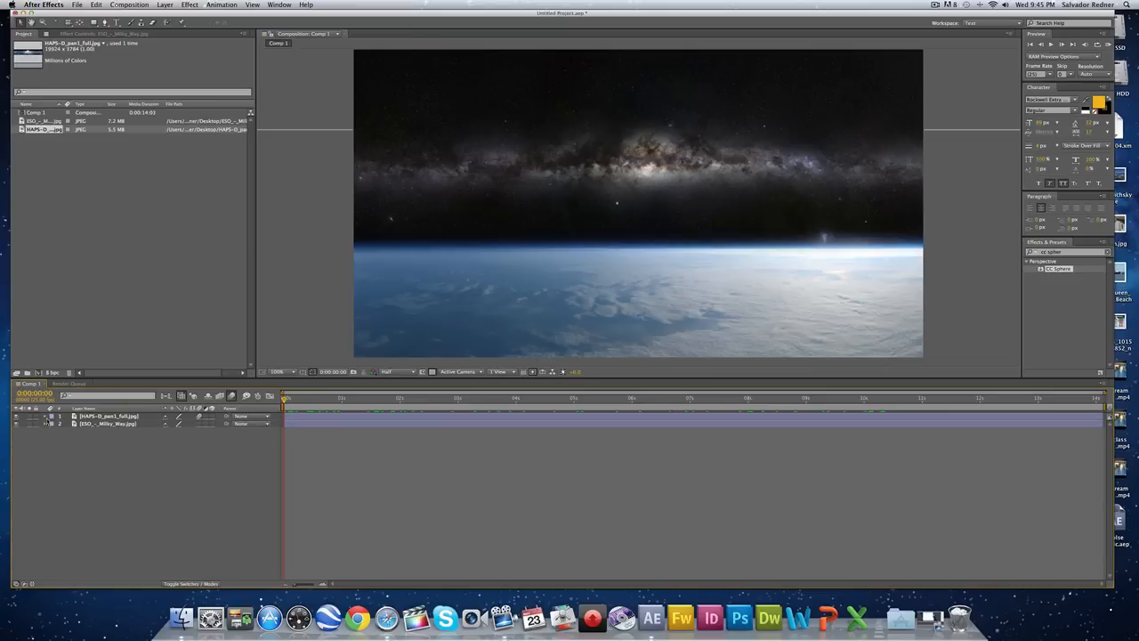
click(45, 423)
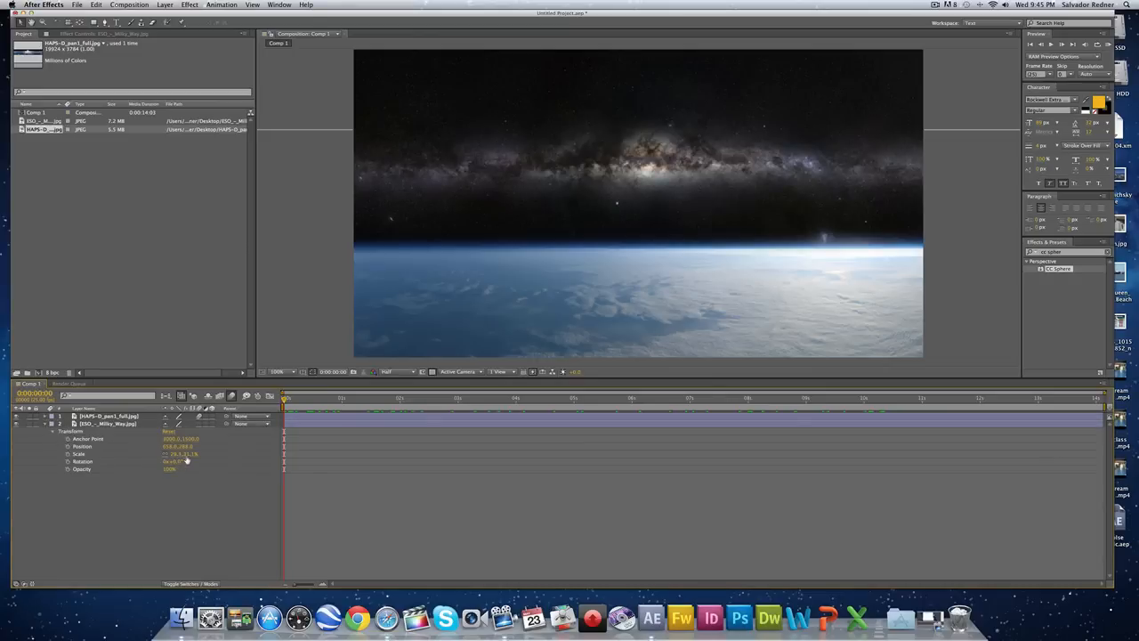
click(69, 446)
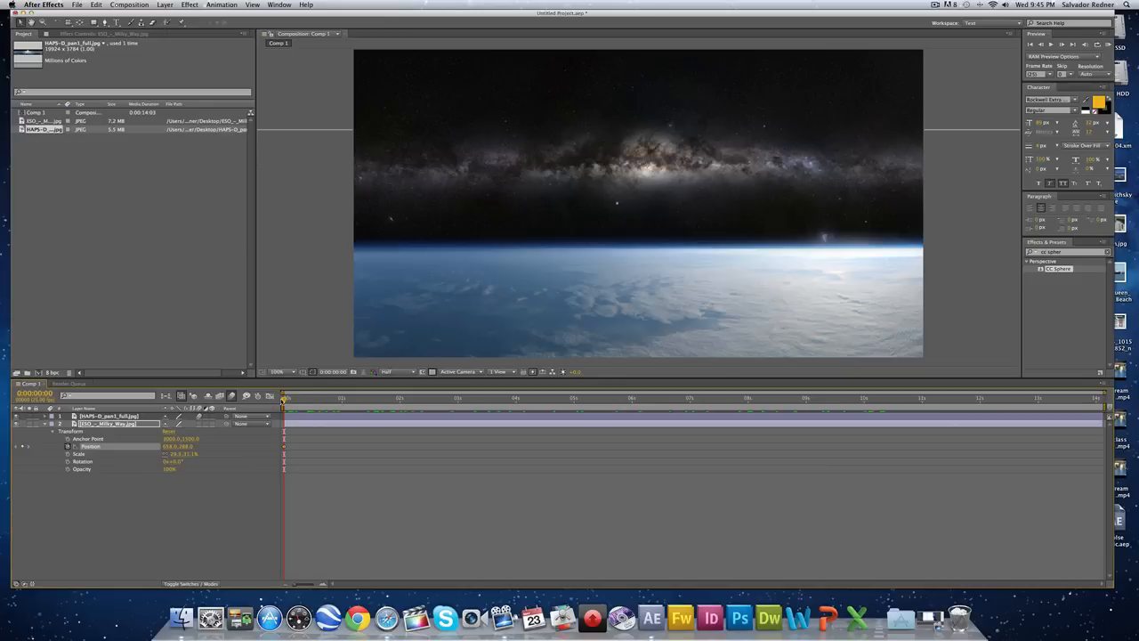
drag(284, 398, 1104, 429)
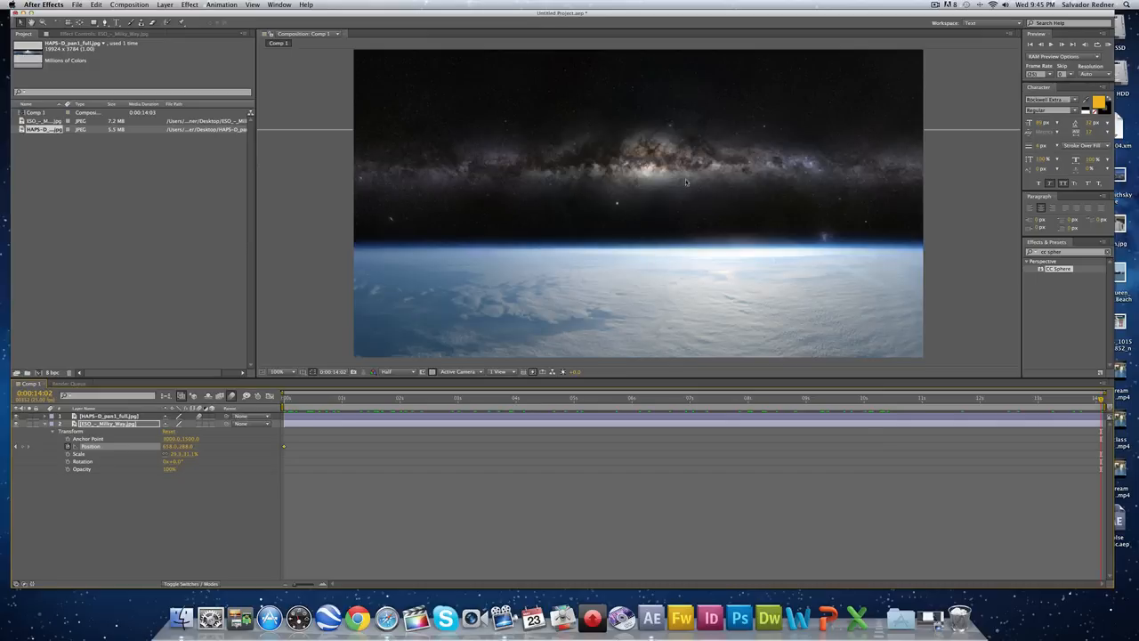
drag(657, 184, 737, 184)
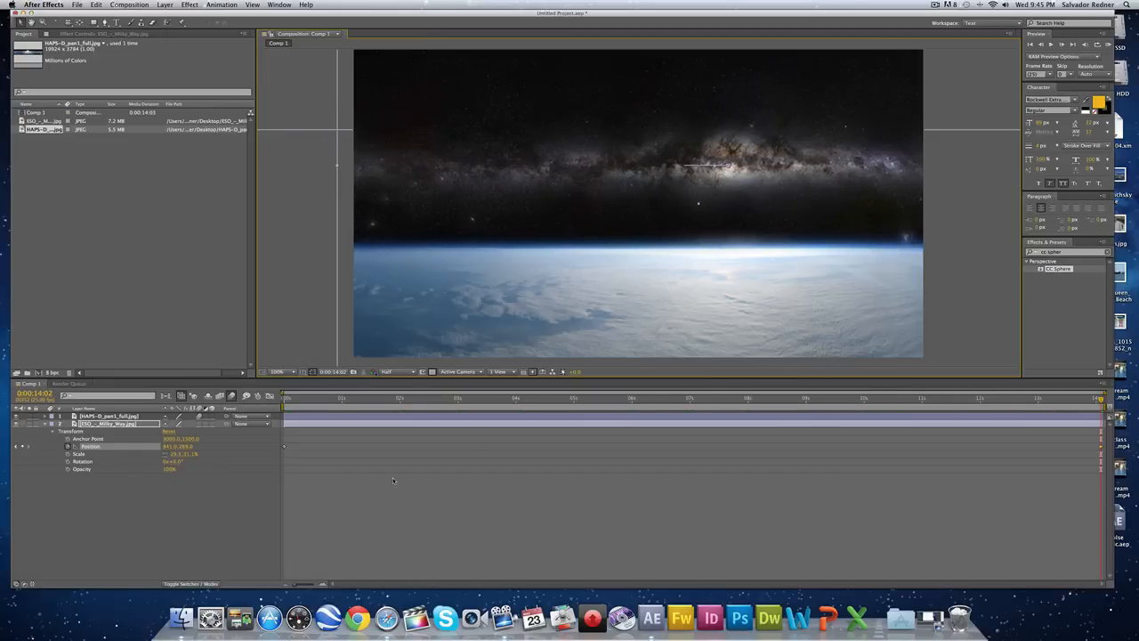
drag(343, 408, 1045, 406)
Step: Apply Easy Ease to both Position keyframes of the Milky Way layer and enable the layer's motion blur
key(Home)
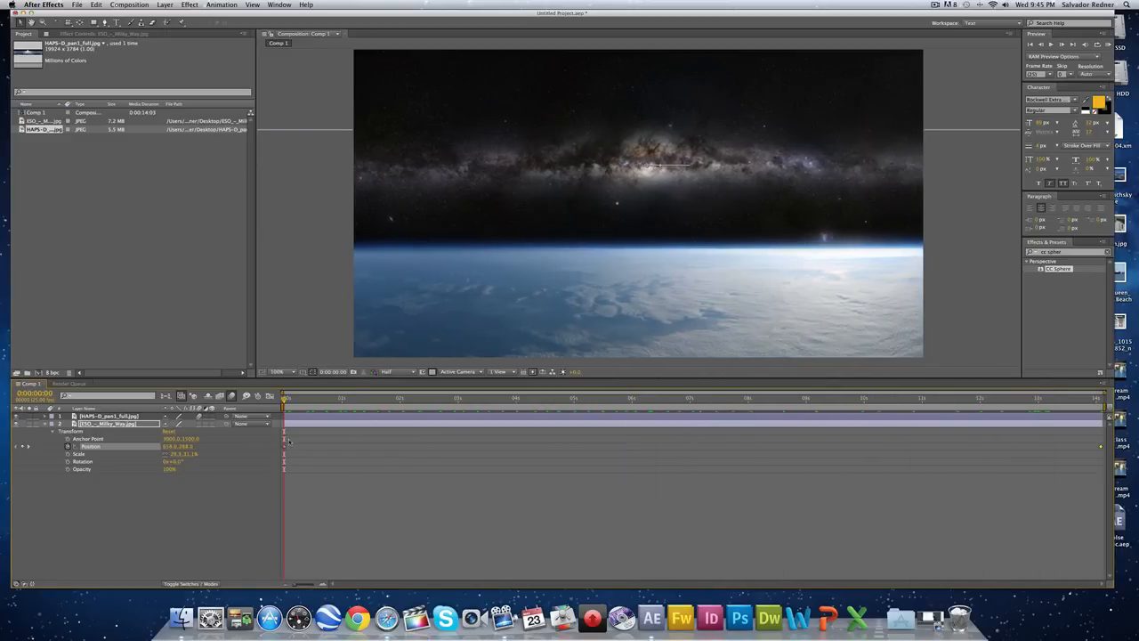
drag(289, 441, 280, 454)
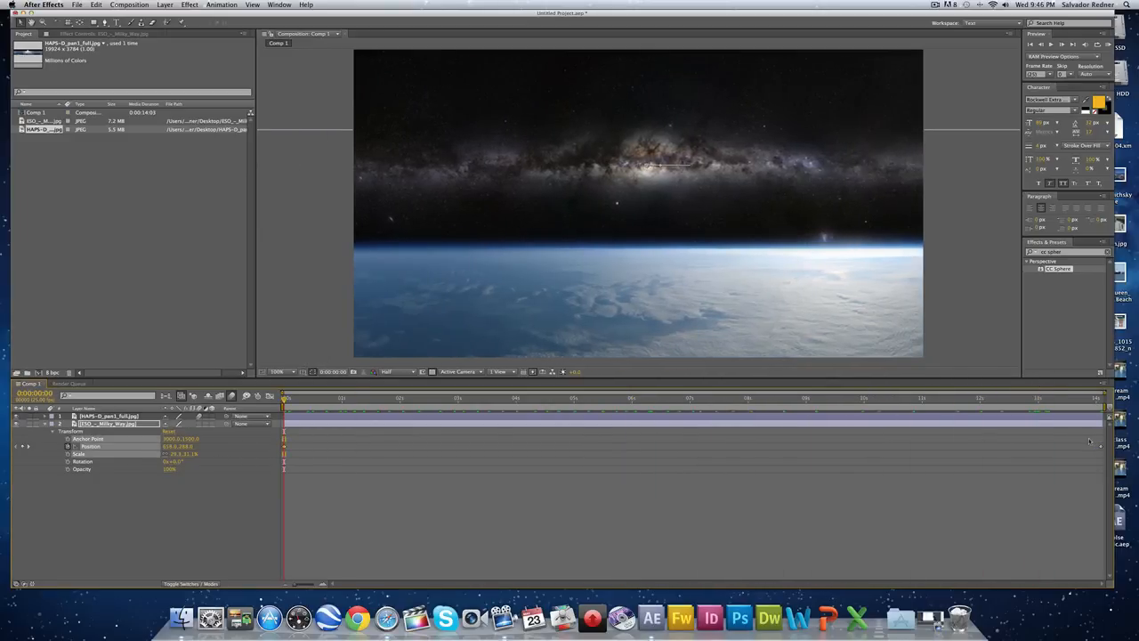
drag(1106, 437, 257, 468)
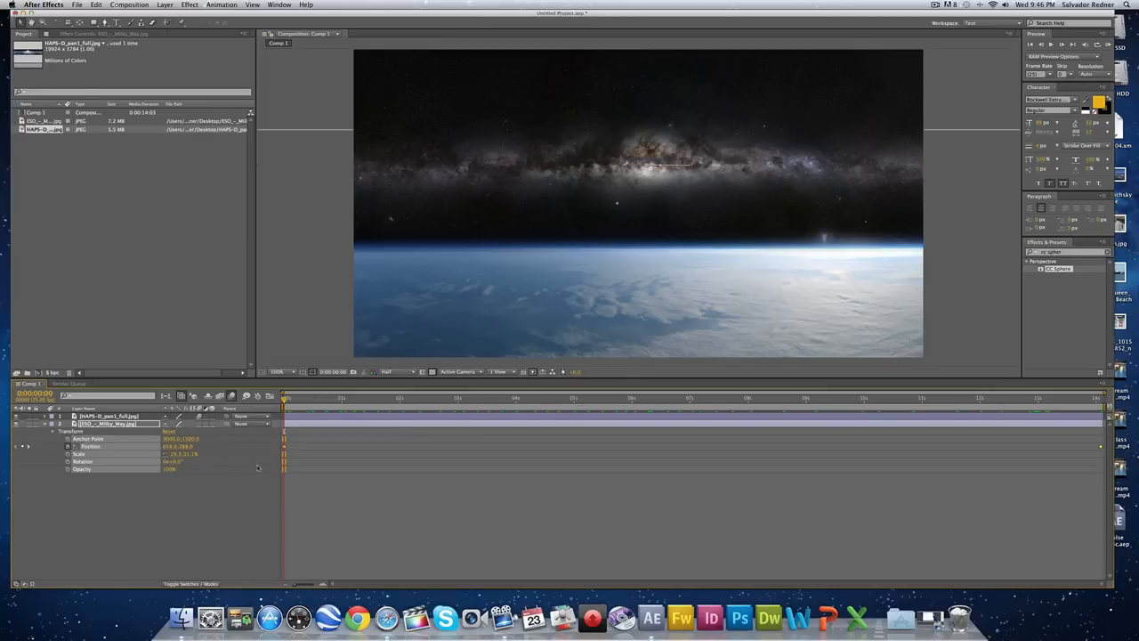
right_click(284, 449)
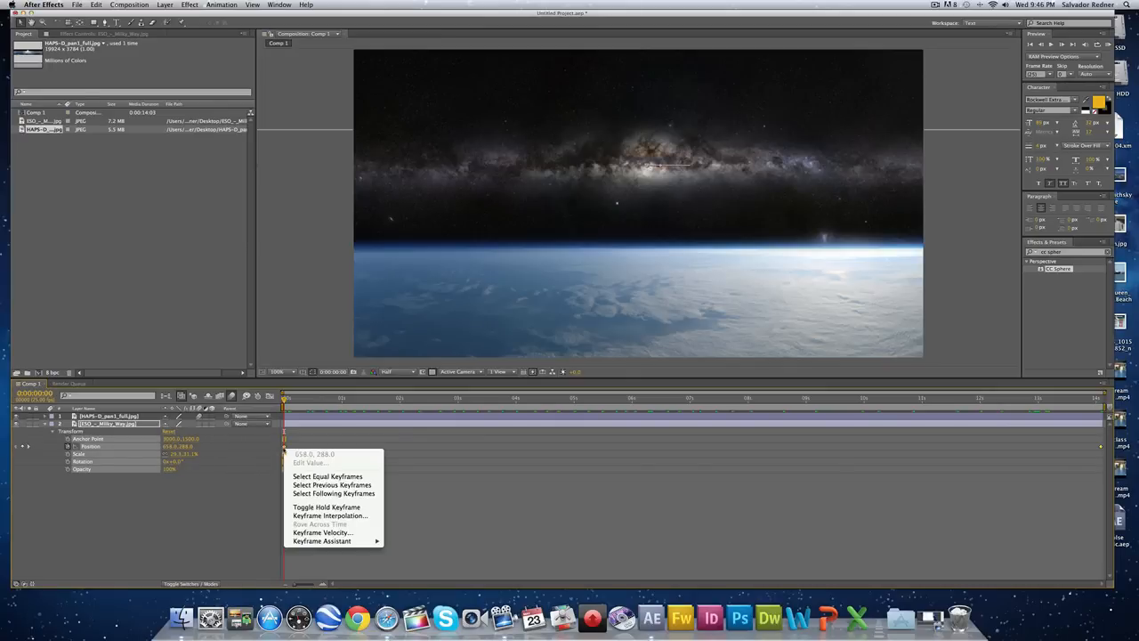
mouse_move(370, 541)
click(427, 542)
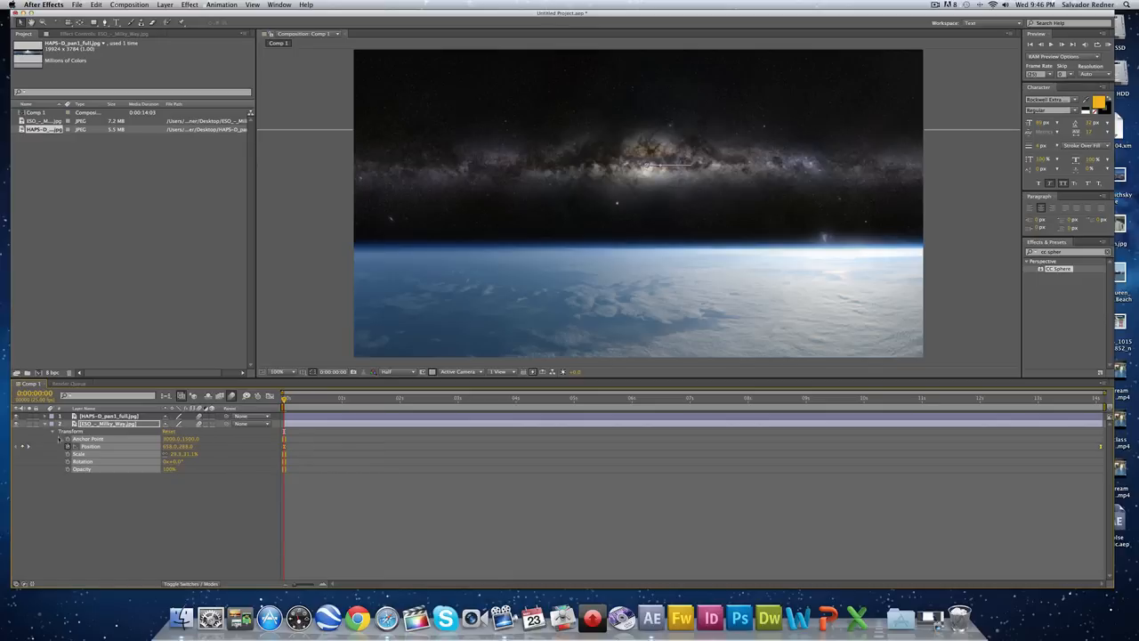
Step: Collapse the Milky Way layer's properties and scrub through the timeline to review both layers moving together
click(46, 425)
click(84, 476)
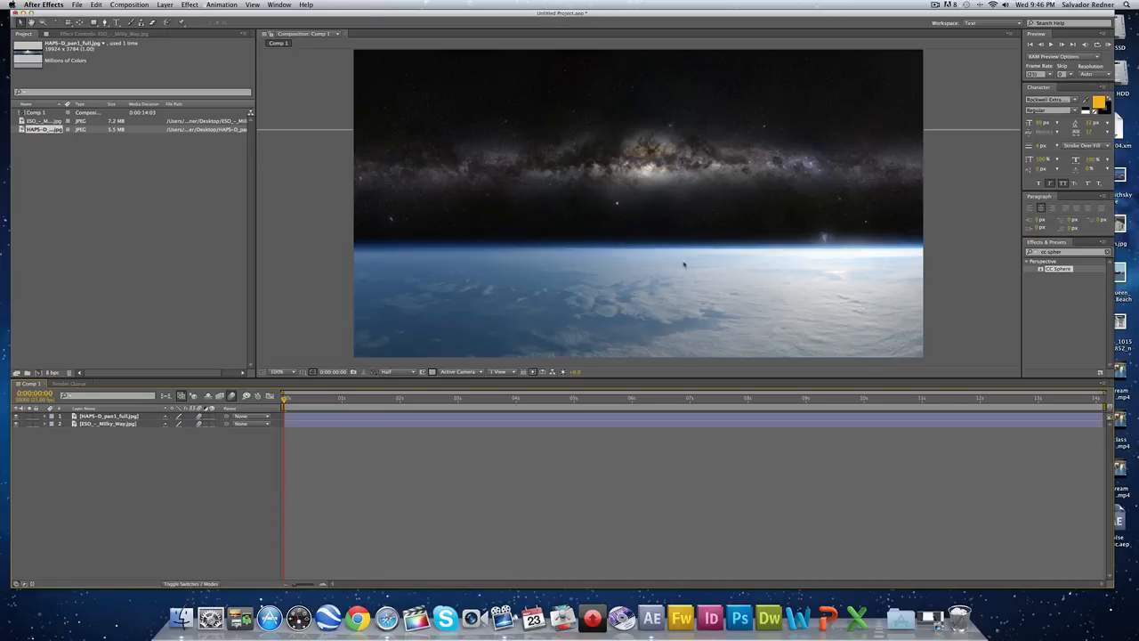
click(538, 400)
drag(459, 405, 581, 441)
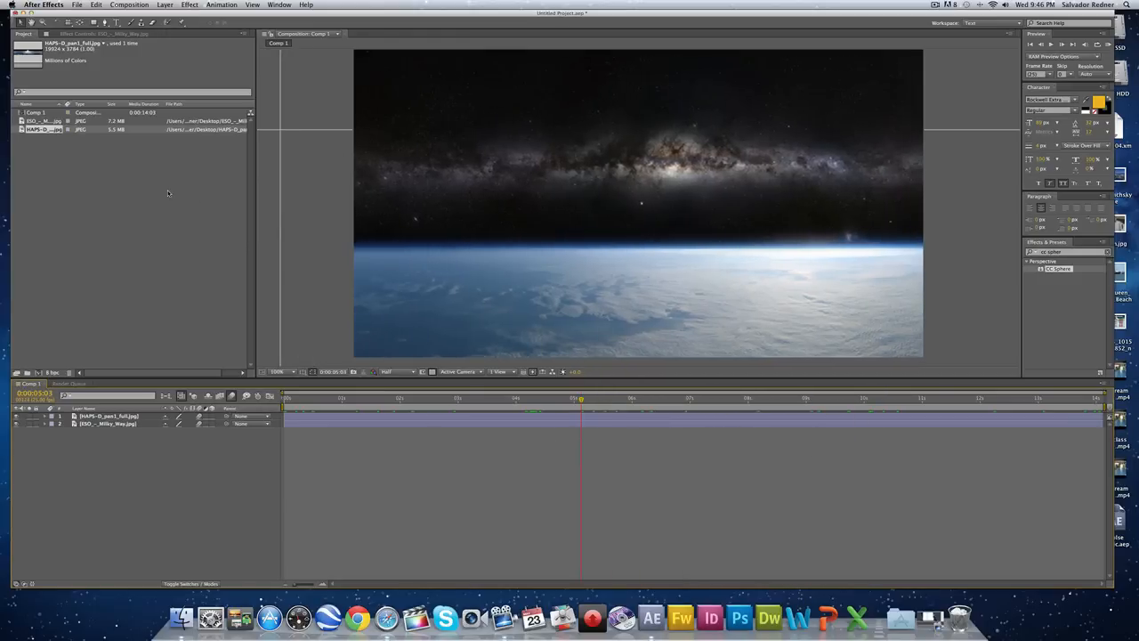
Step: Start a footage file import and browse the iMac HDD drive to the WS Wallpapers folder
right_click(60, 167)
mouse_move(154, 195)
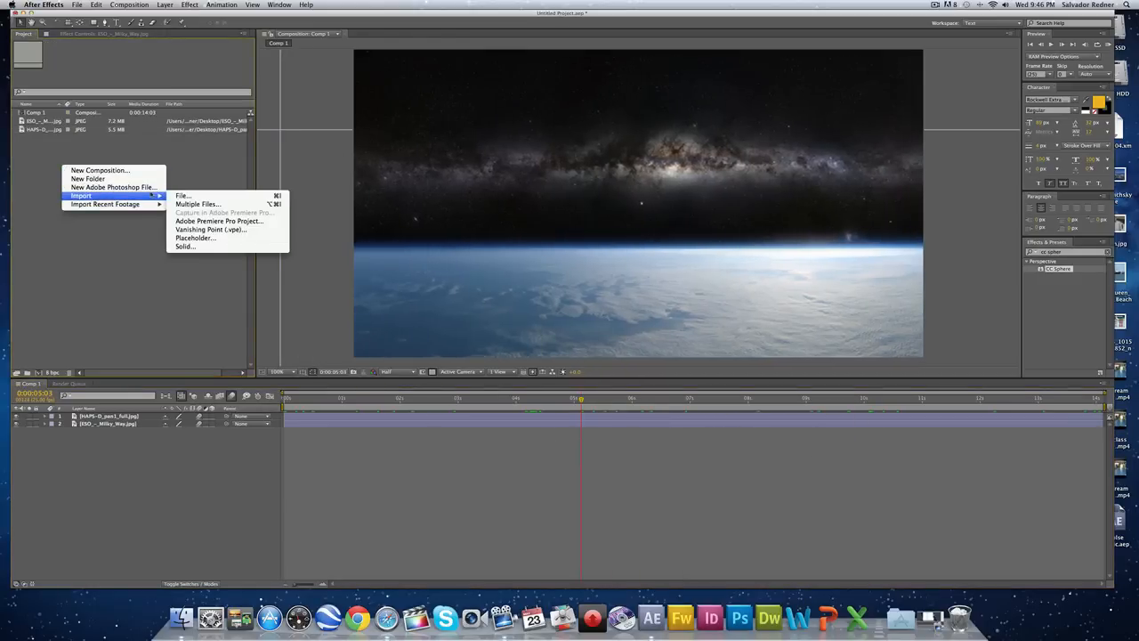
click(189, 196)
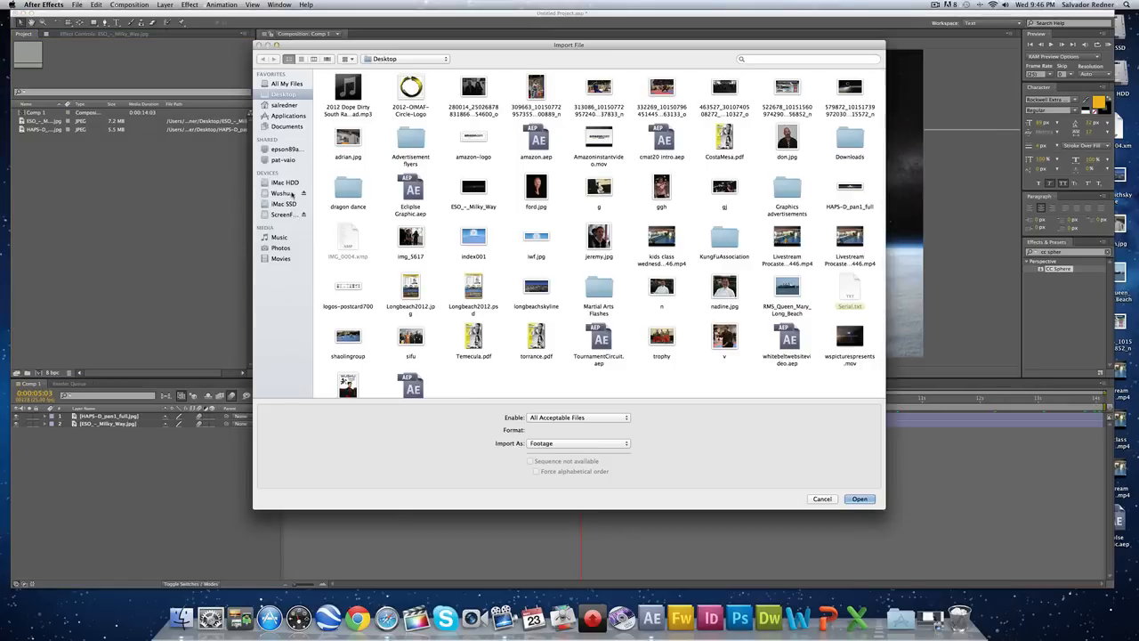
click(291, 193)
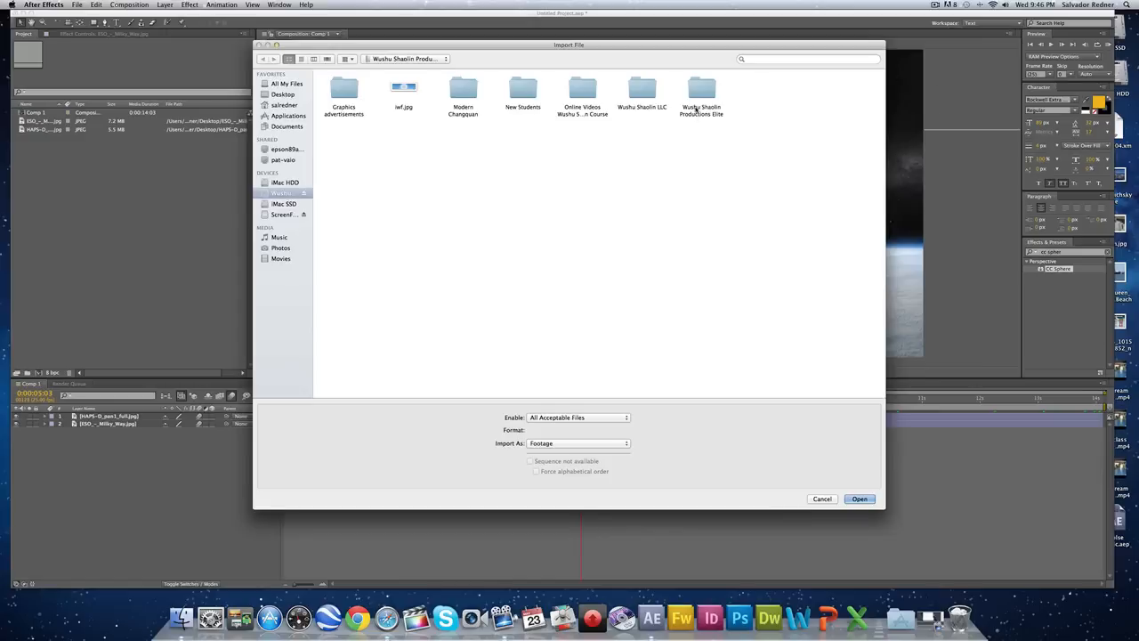
double_click(716, 92)
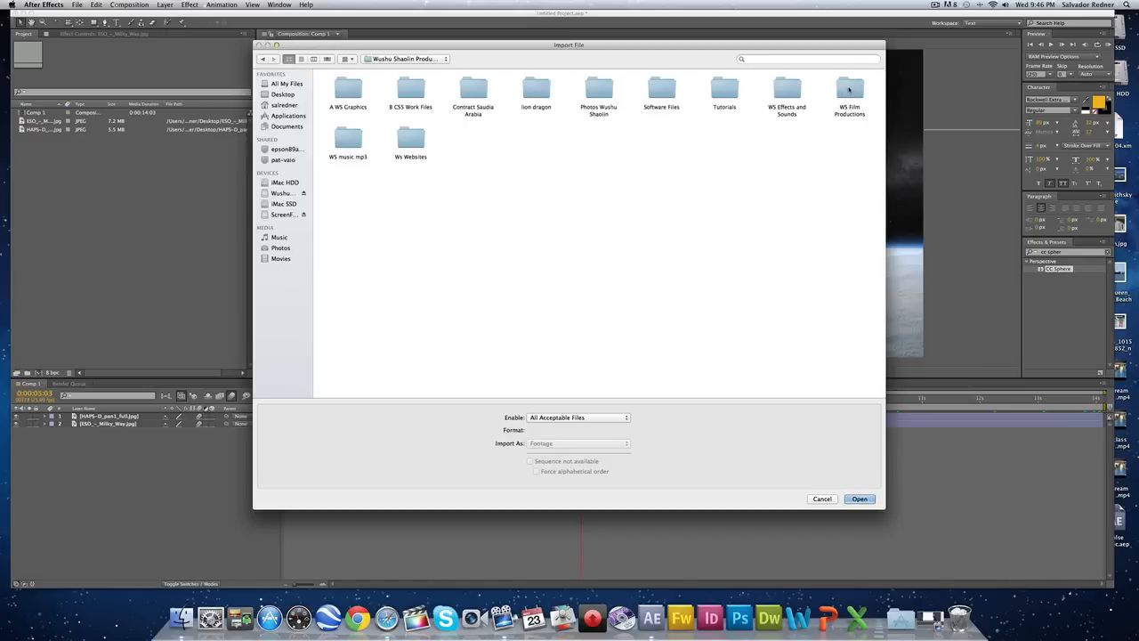
click(287, 185)
double_click(811, 142)
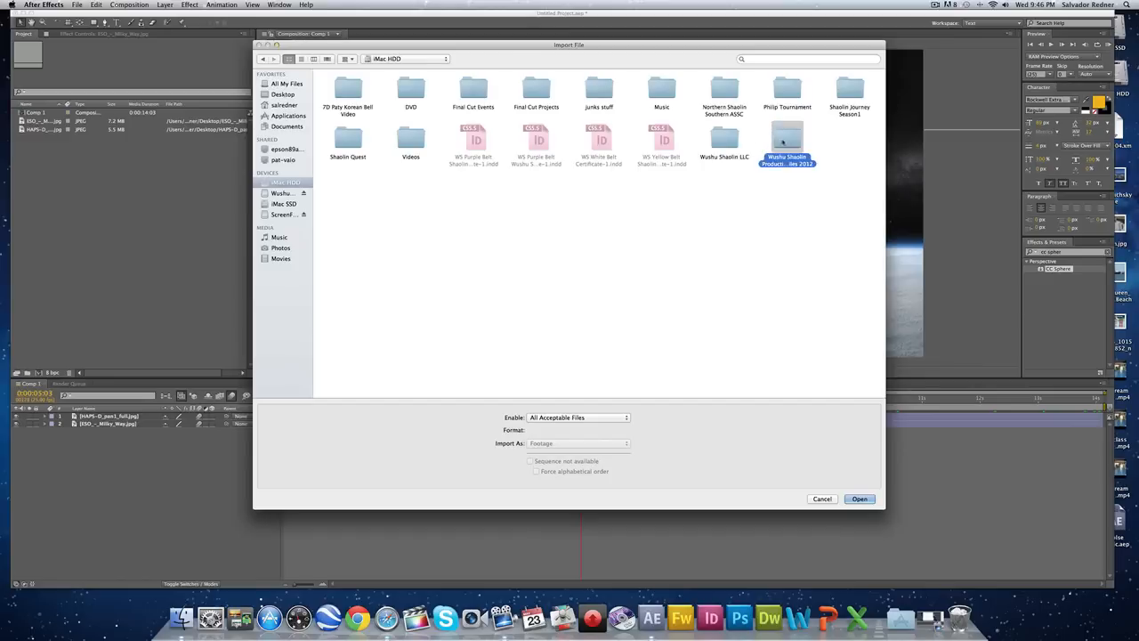
double_click(346, 89)
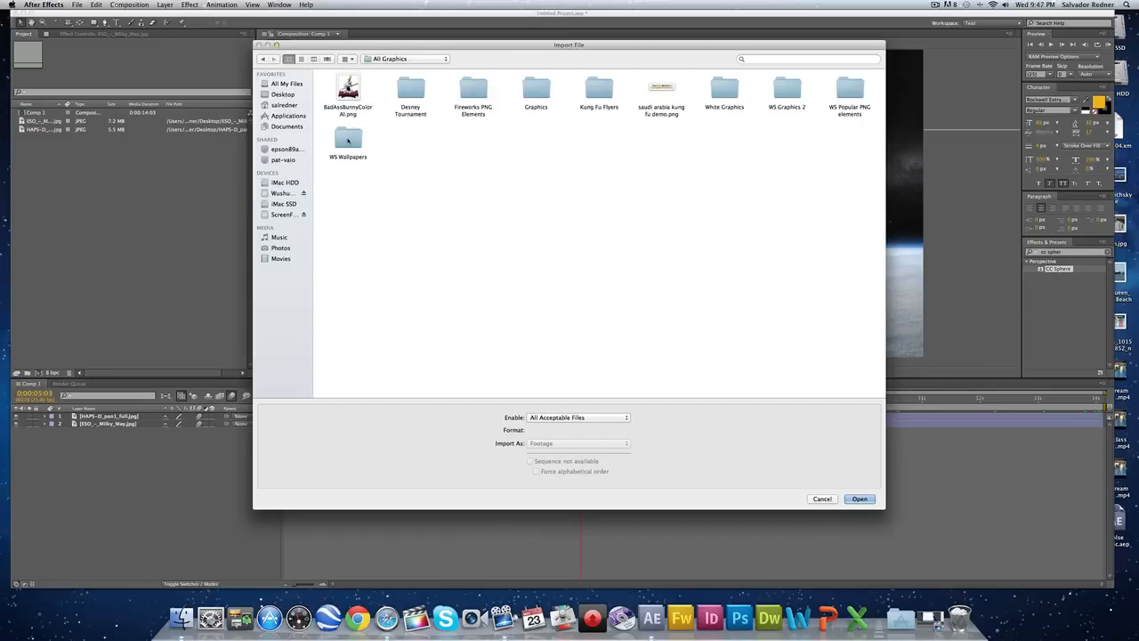
double_click(347, 138)
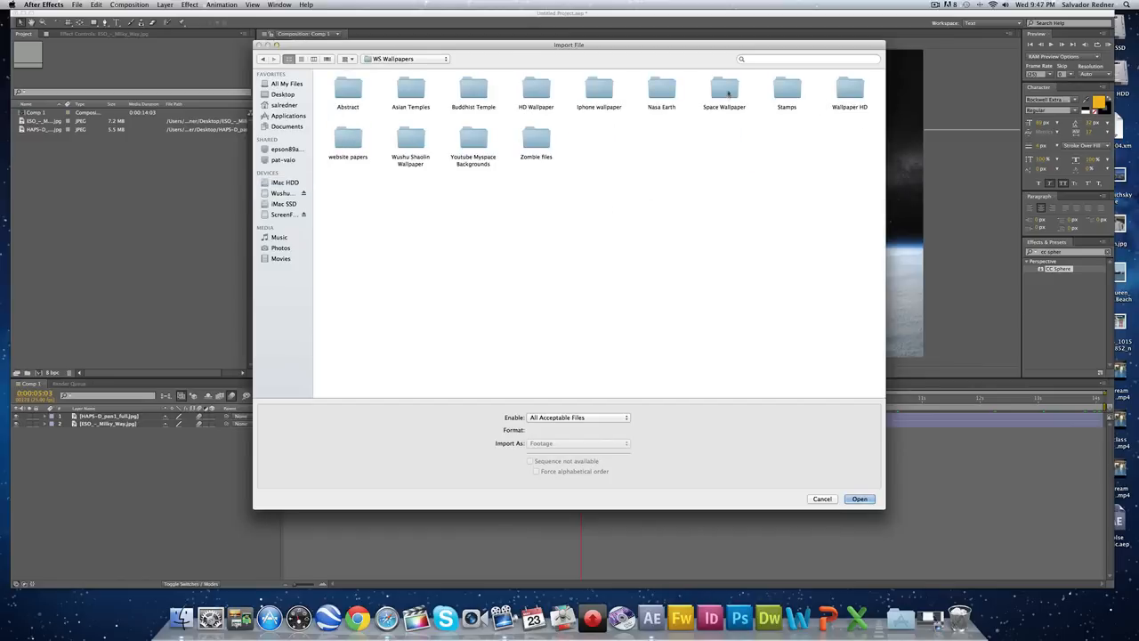
Step: Import moon.bmp and sunflame_soho_big.jpg together from the Nasa Earth folder
double_click(727, 89)
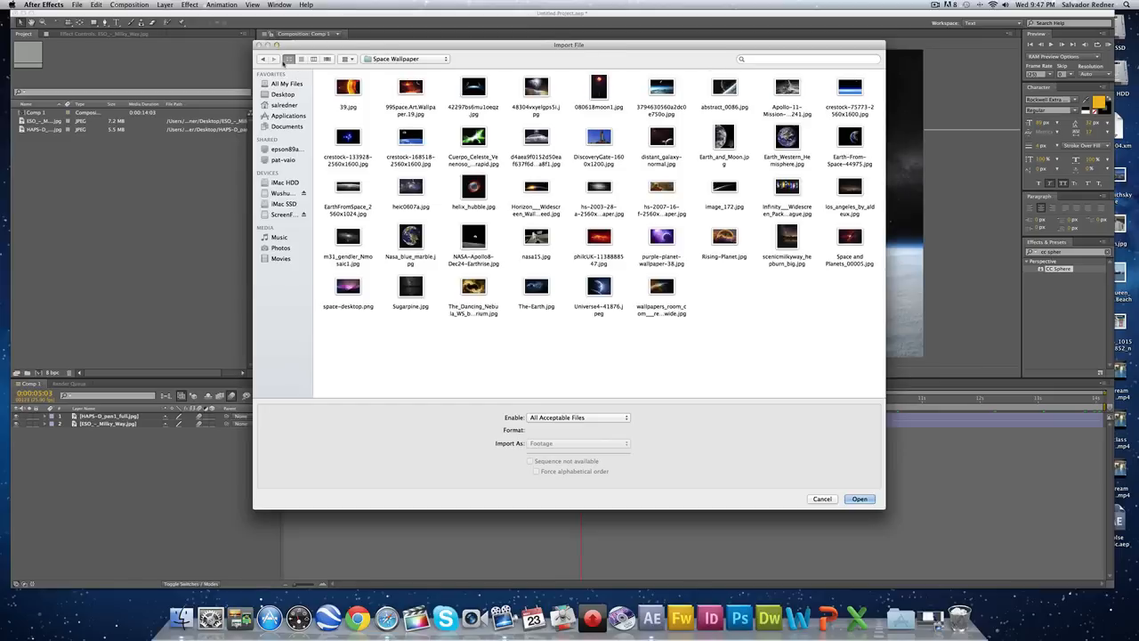
key(super+bracketleft)
double_click(664, 99)
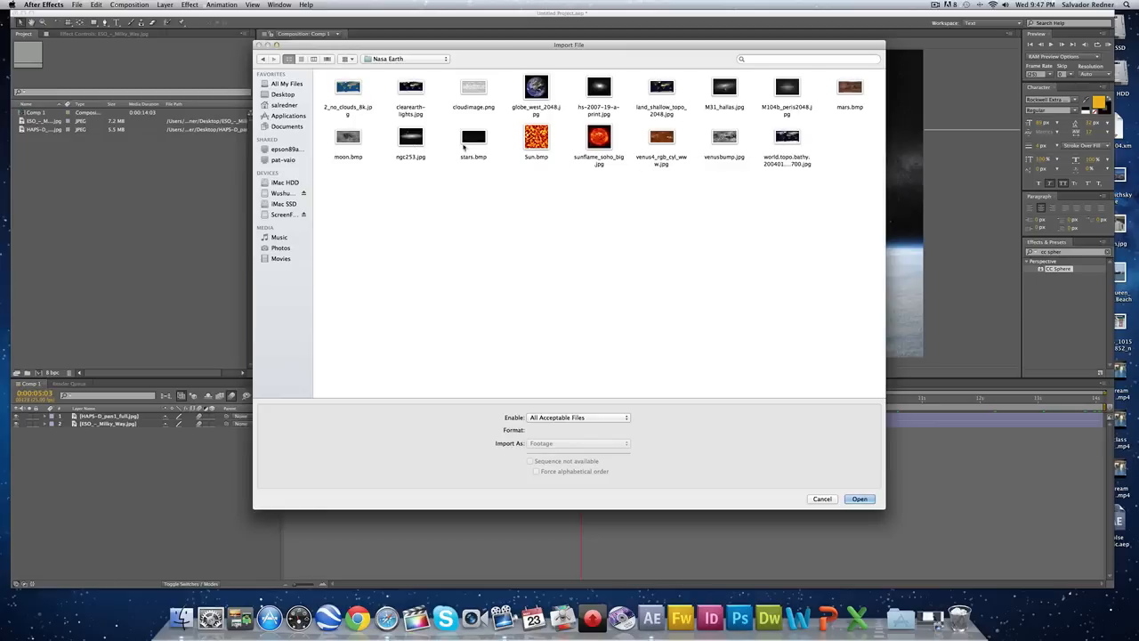
click(356, 139)
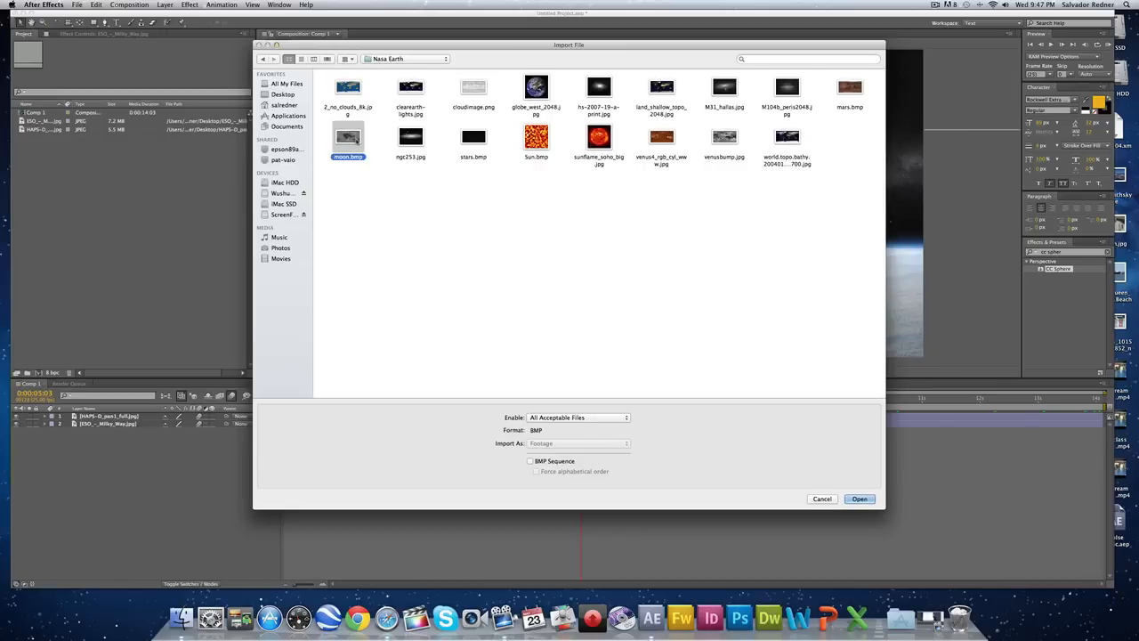
super+click(599, 138)
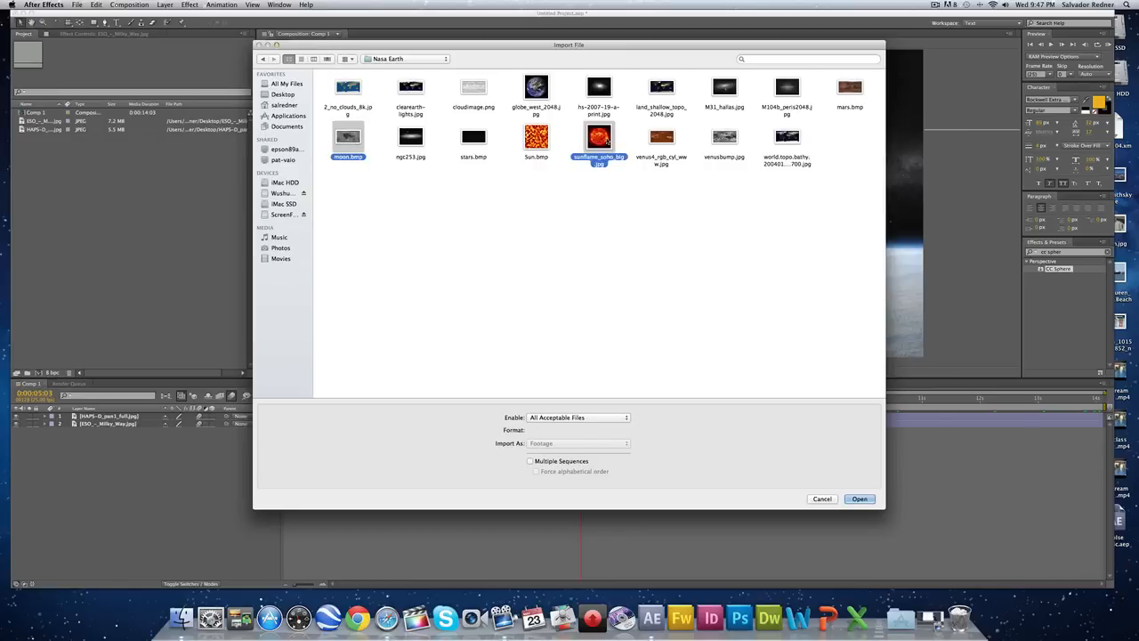
click(859, 499)
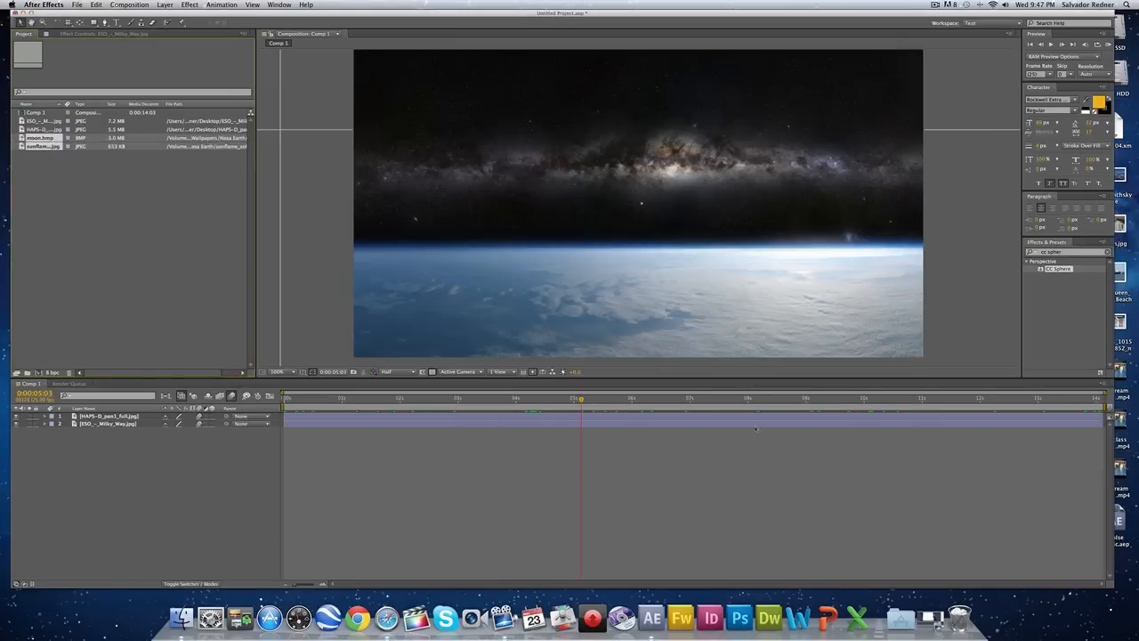
Step: Add sunflame_soho_big.jpg to the composition as the top layer and scale it down to 21%
click(63, 173)
click(46, 146)
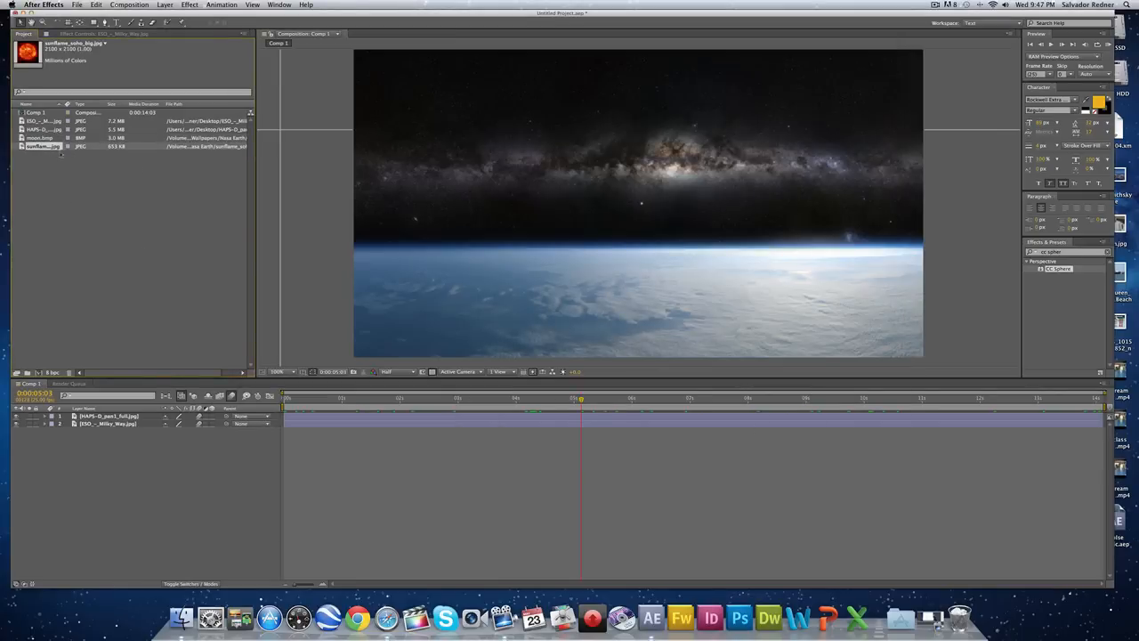
drag(60, 153, 636, 205)
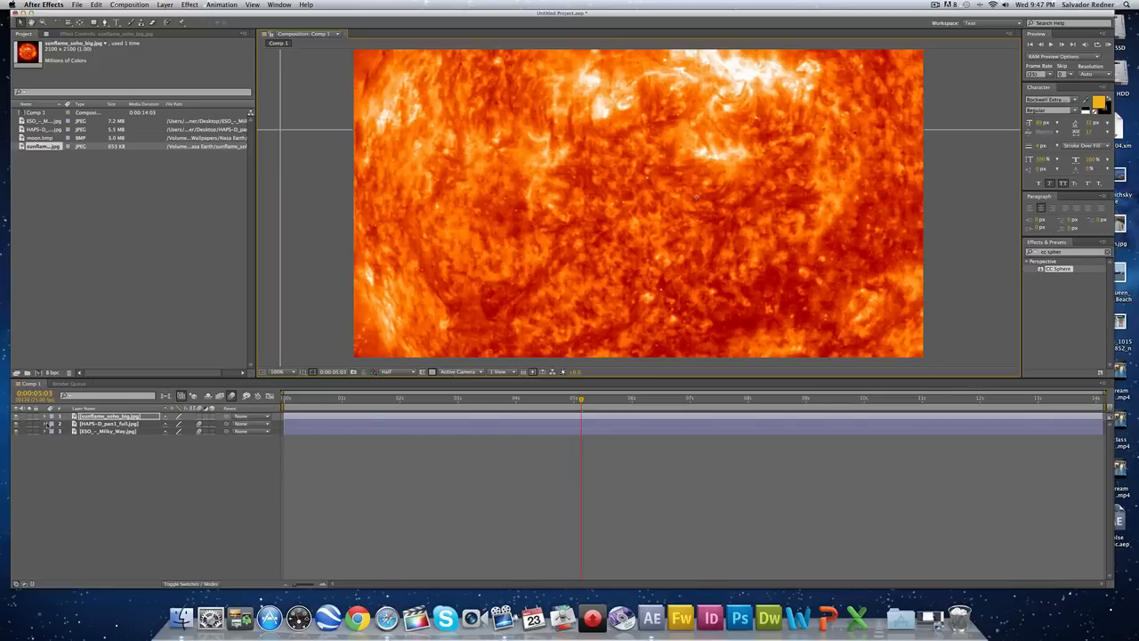
click(51, 415)
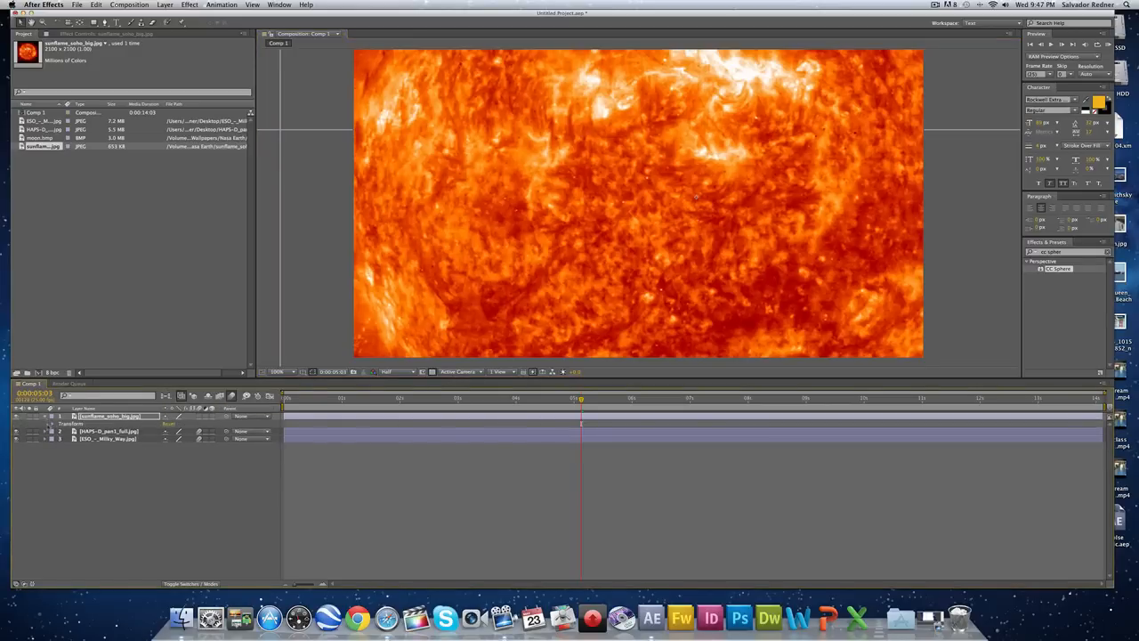
click(52, 424)
drag(188, 447, 124, 447)
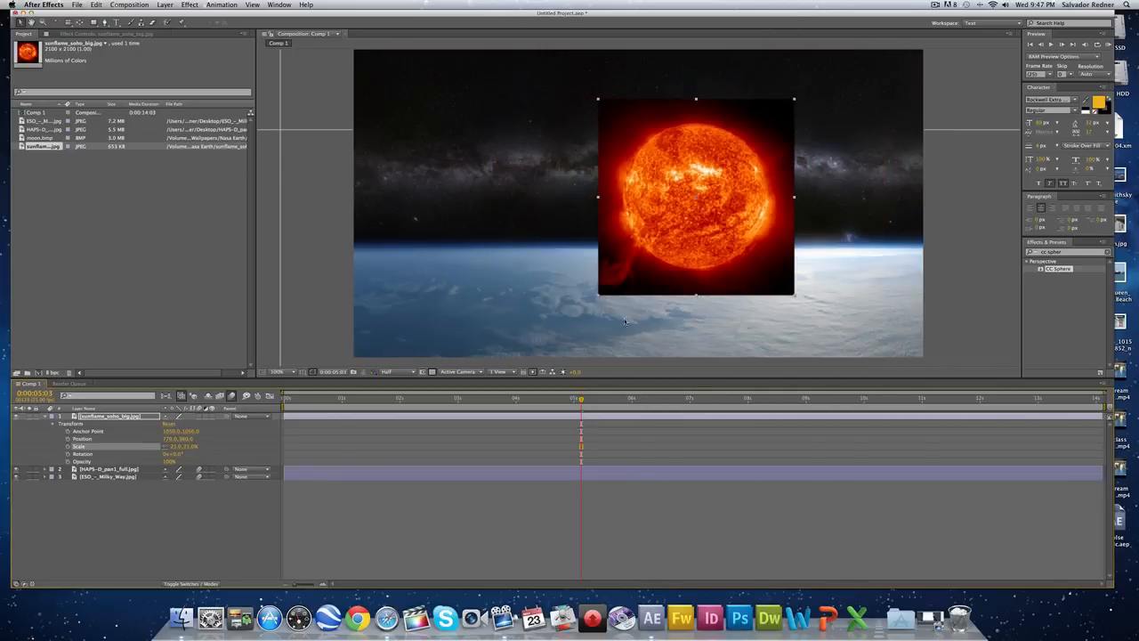
Step: Move the sun image to the centre of the frame and draw an elliptical mask around the sun's disc
drag(735, 242, 665, 256)
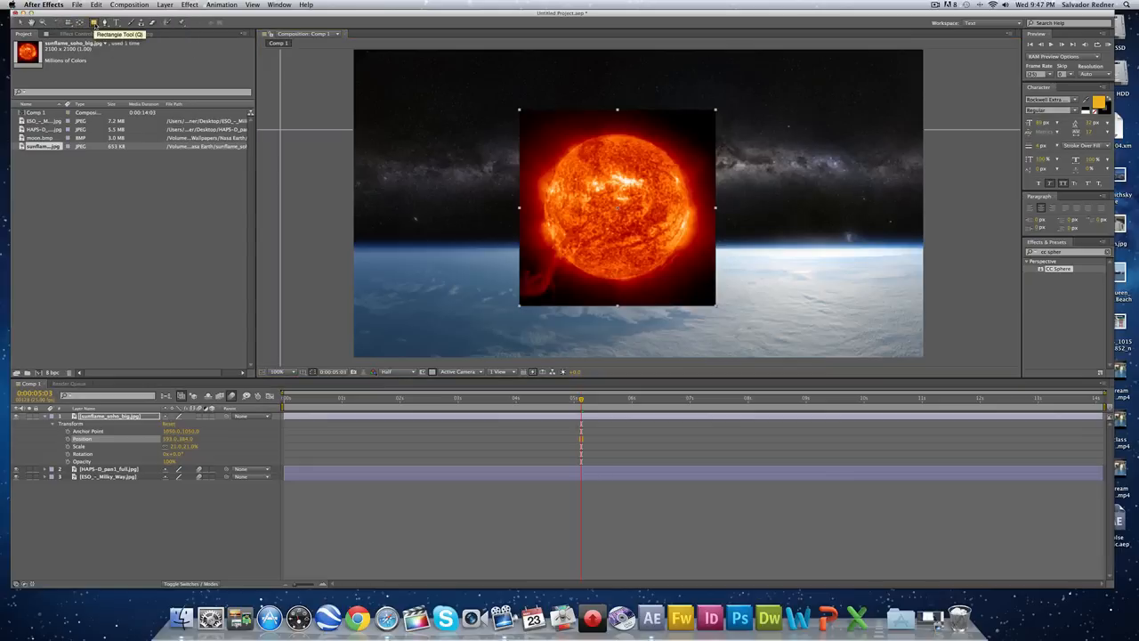
click(94, 23)
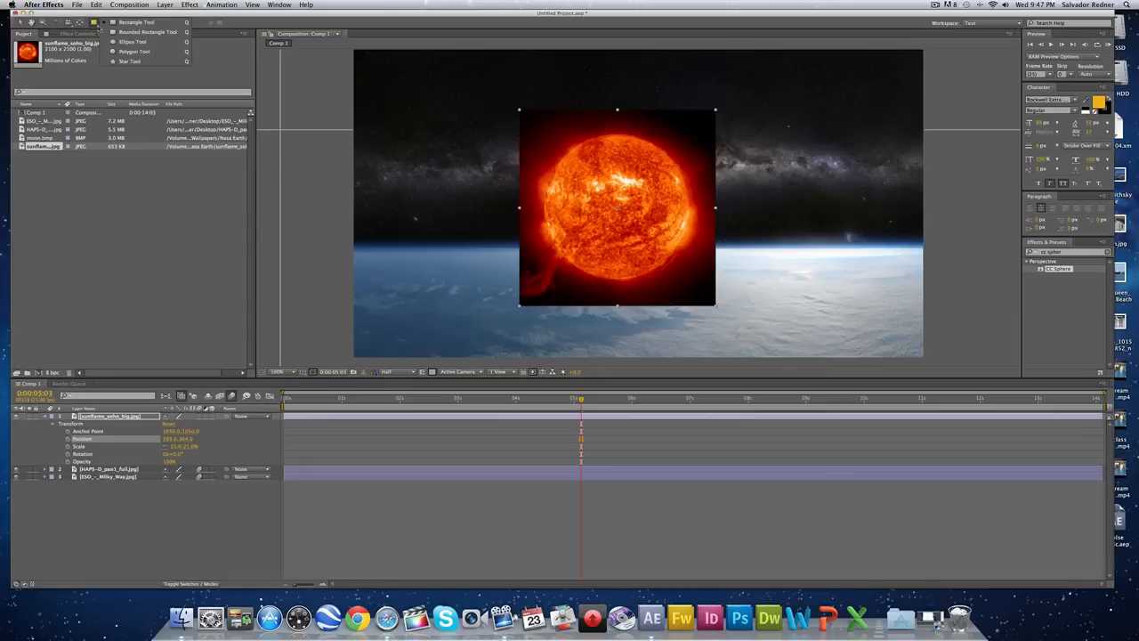
click(149, 43)
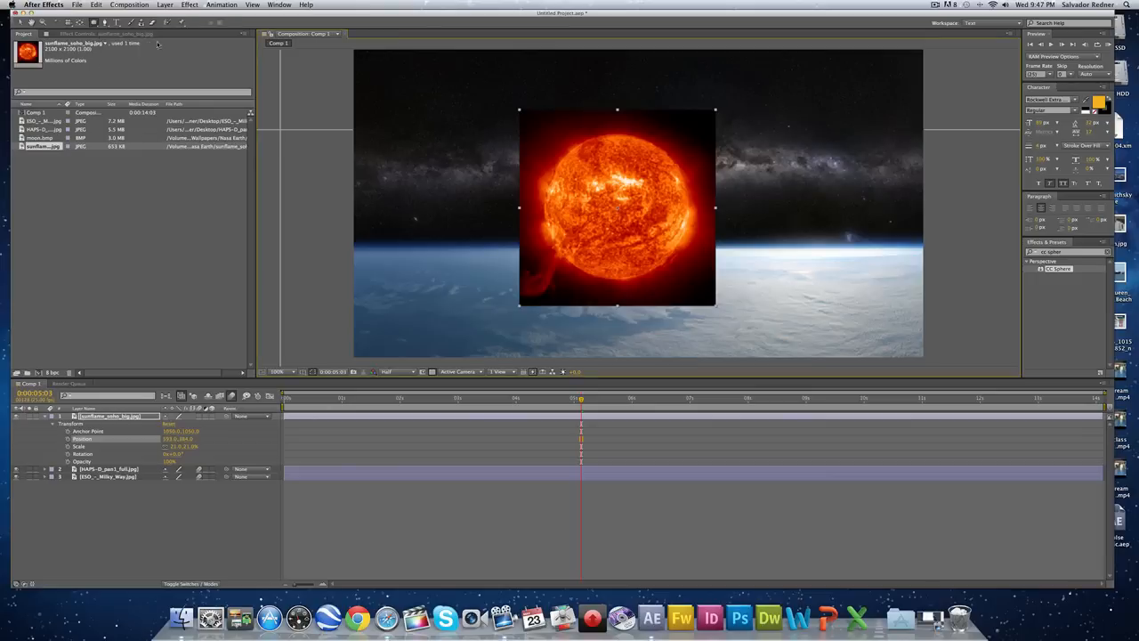
drag(554, 126, 690, 268)
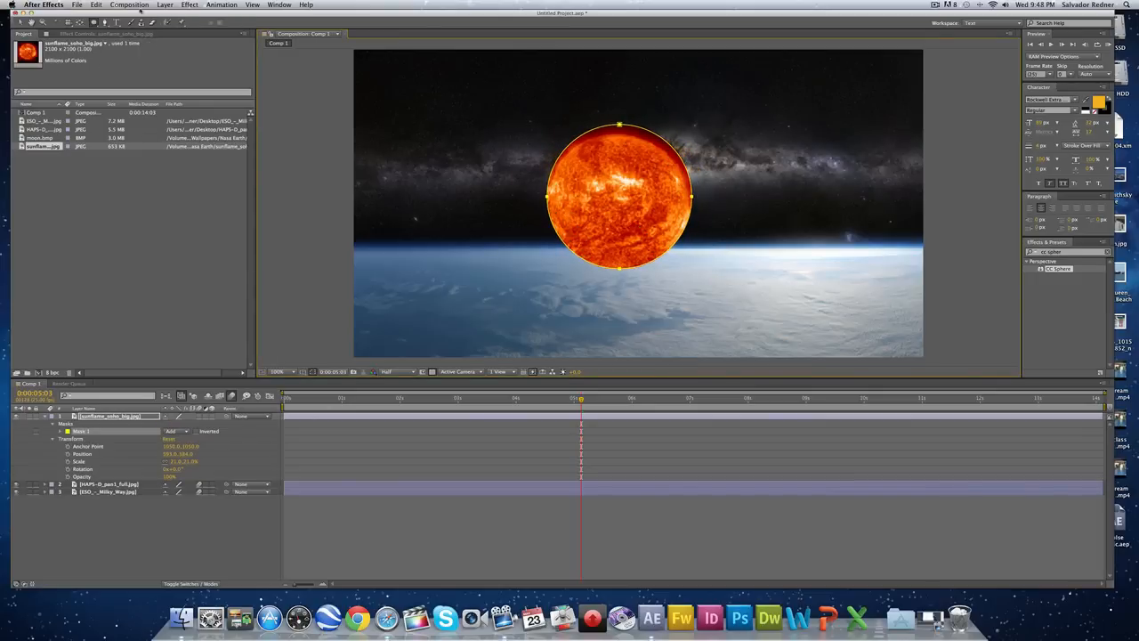
Step: Adjust the four points of the elliptical mask so that its outline fits the edge of the sun
click(21, 22)
drag(628, 147, 616, 136)
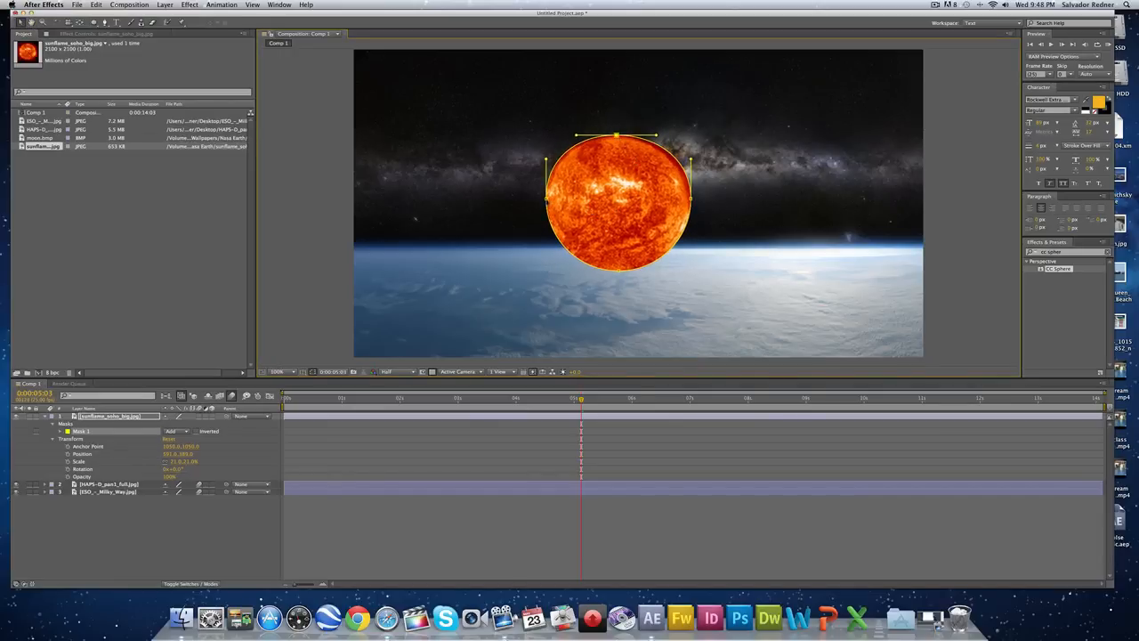
drag(621, 274, 617, 282)
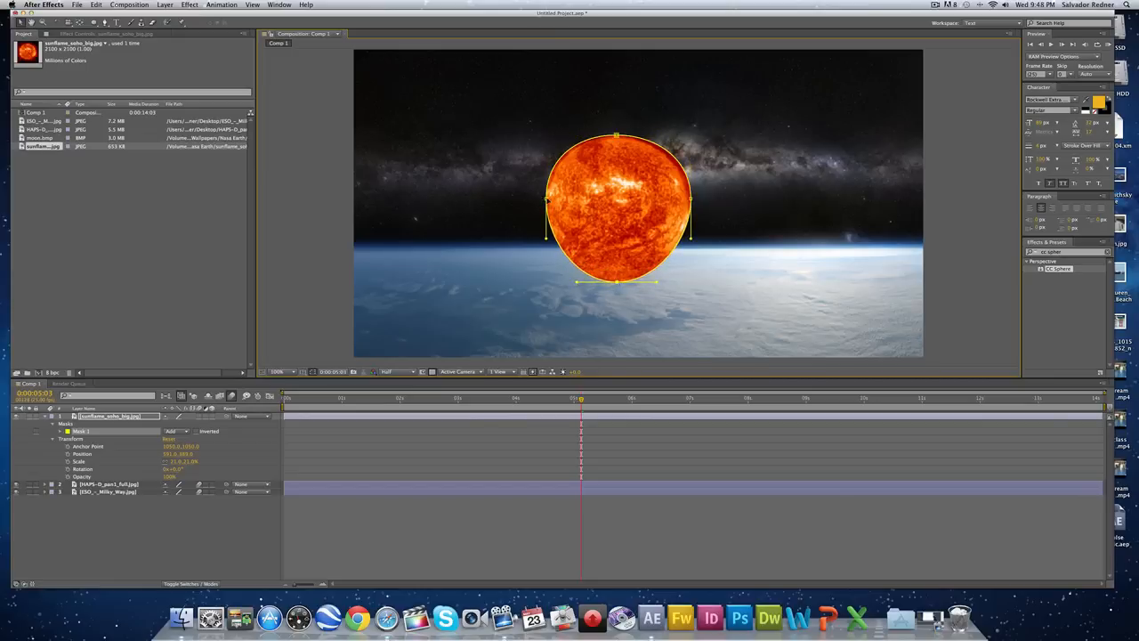
mouse_move(546, 202)
mouse_down()
mouse_move(536, 204)
mouse_move(545, 207)
mouse_up()
drag(693, 201, 688, 208)
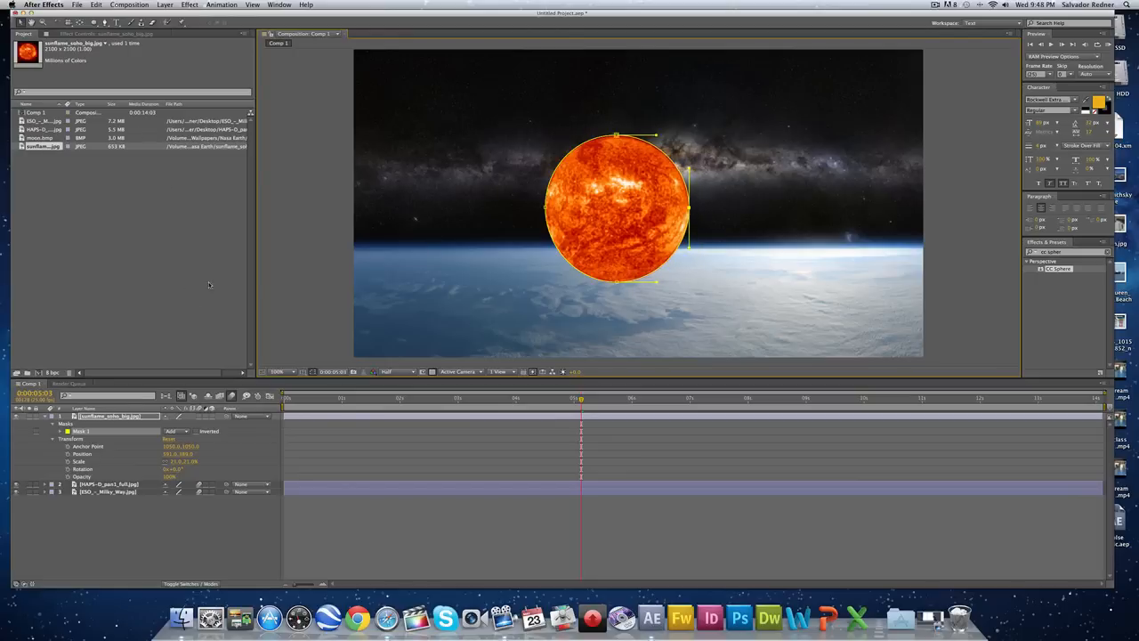
Step: Feather the sun's mask by about 100 pixels and check the softened edge at an earlier time
click(60, 431)
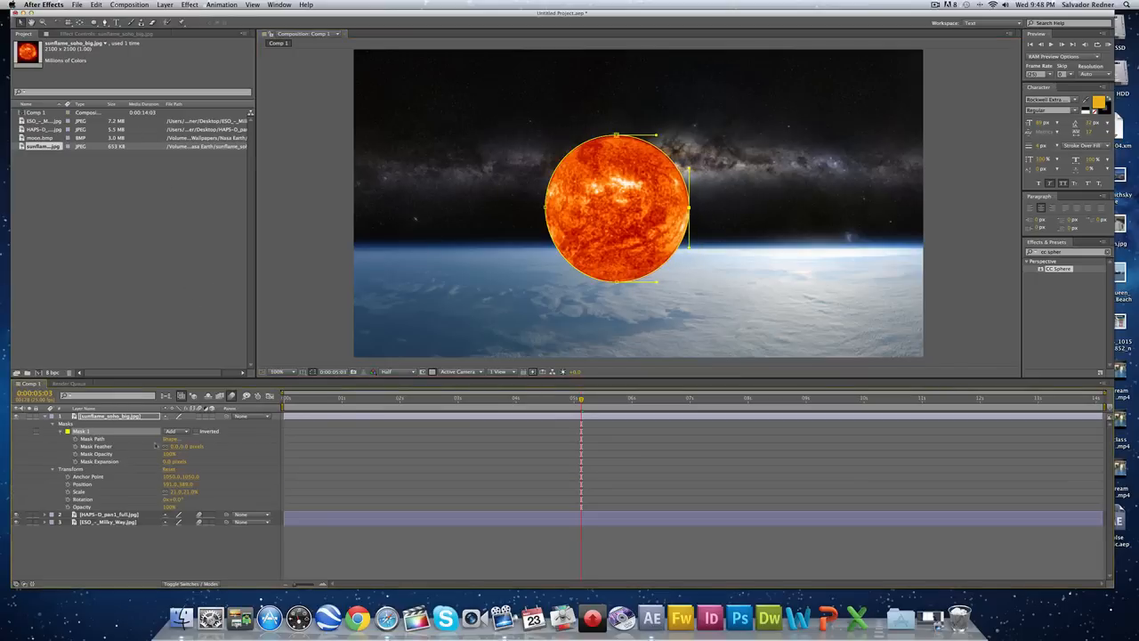
drag(183, 445, 218, 445)
drag(326, 453, 182, 453)
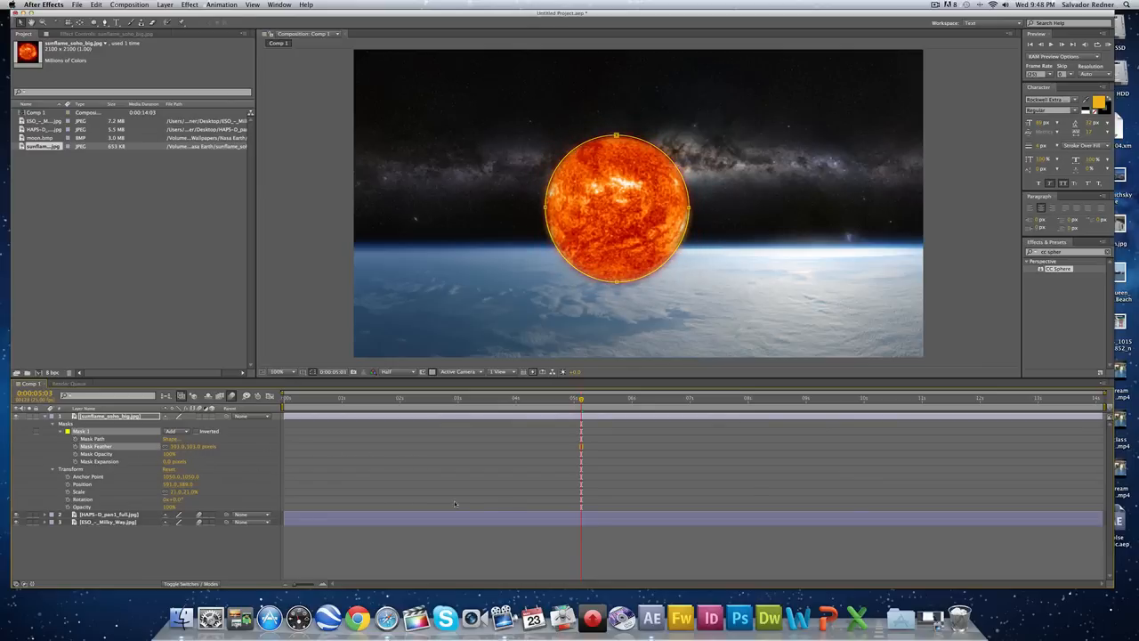
drag(559, 402, 463, 401)
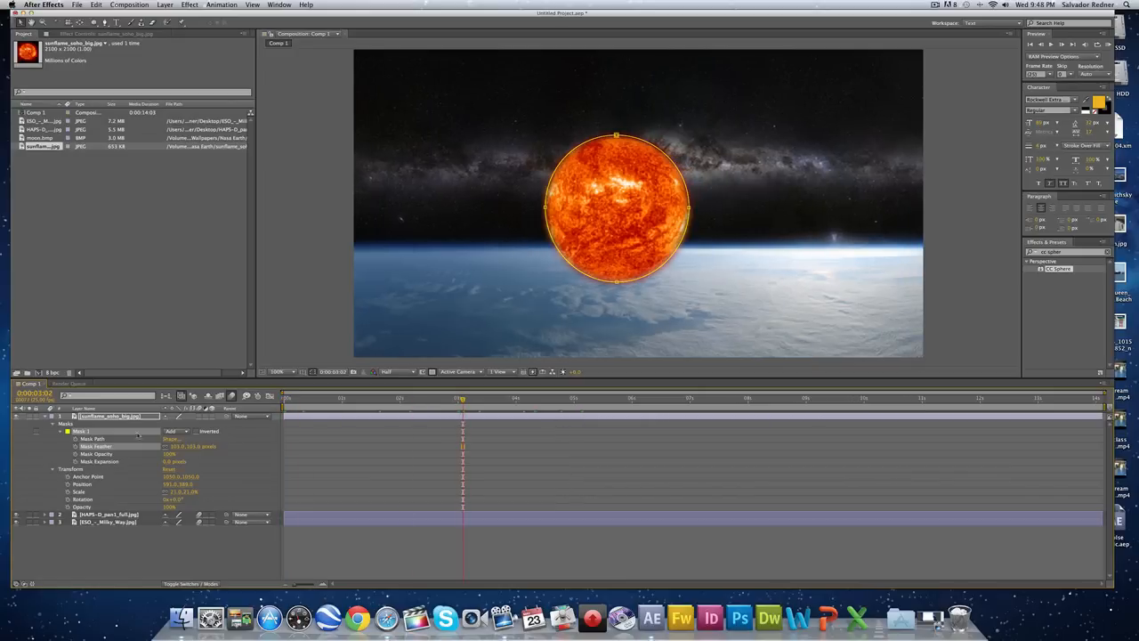
click(44, 419)
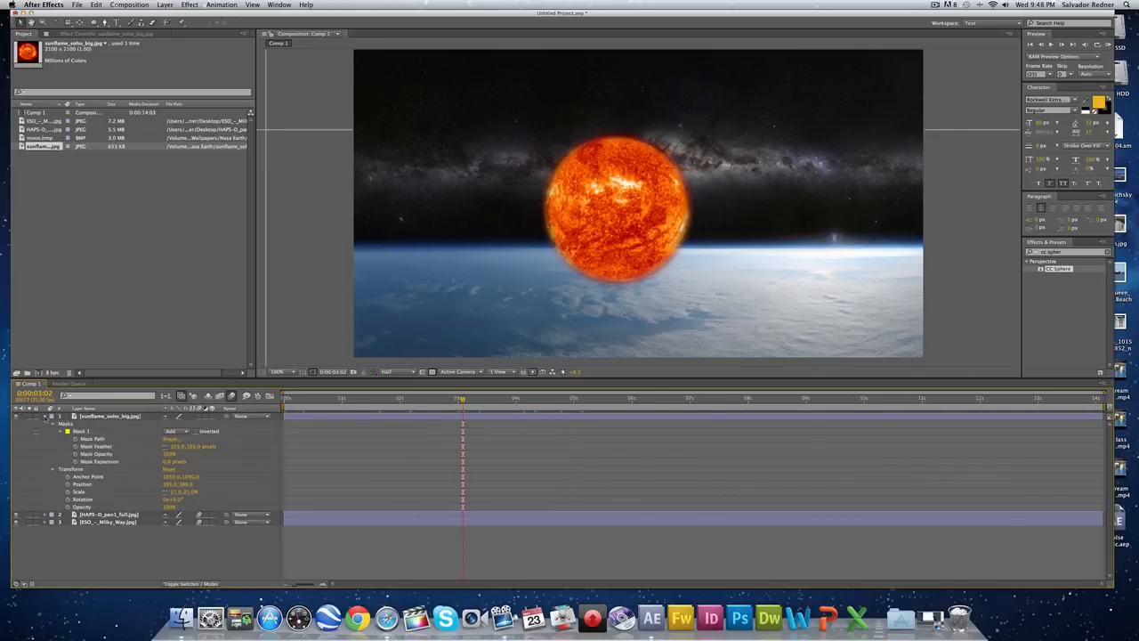
Step: Collapse the sun layer's mask properties, scale the sun to 10% and move it up over the Milky Way band
click(45, 415)
click(45, 416)
click(54, 424)
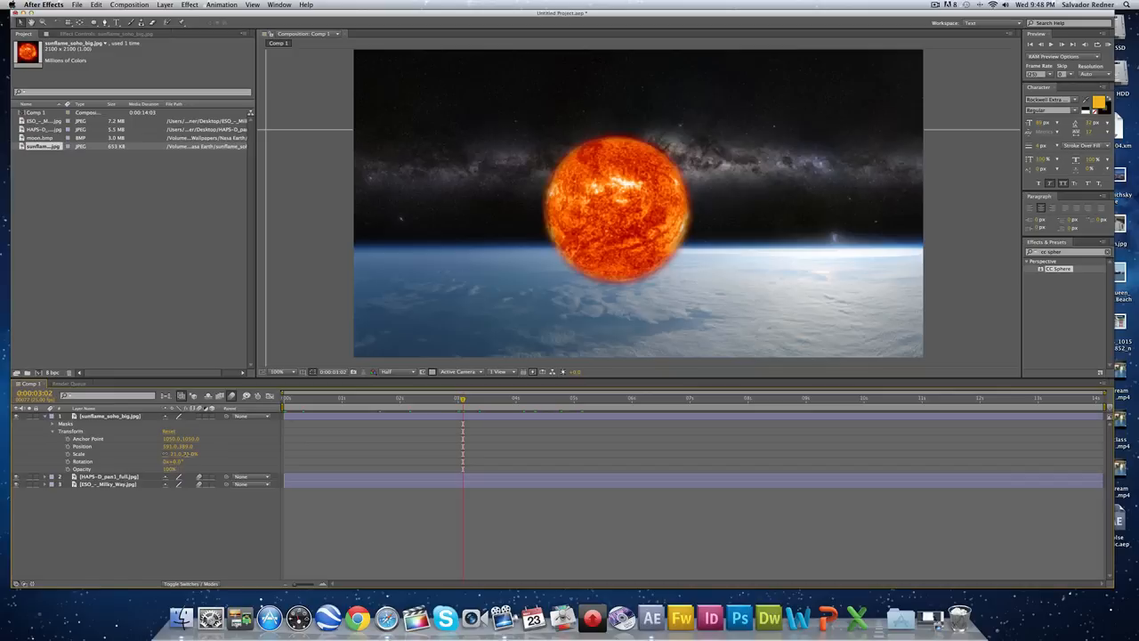
drag(187, 454, 183, 454)
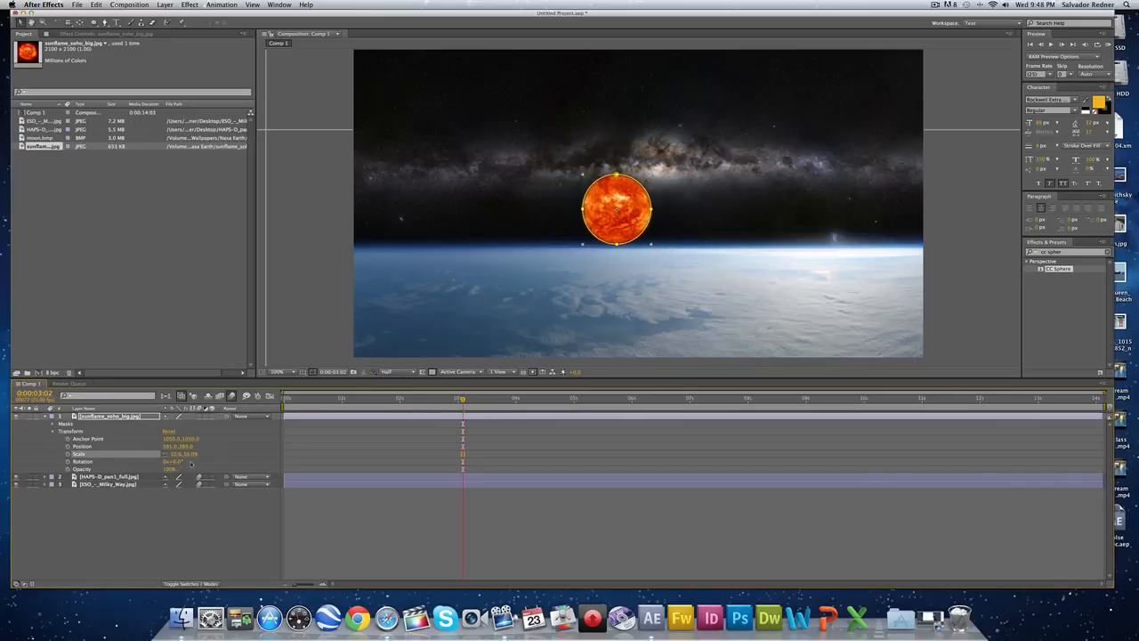
drag(645, 199, 709, 150)
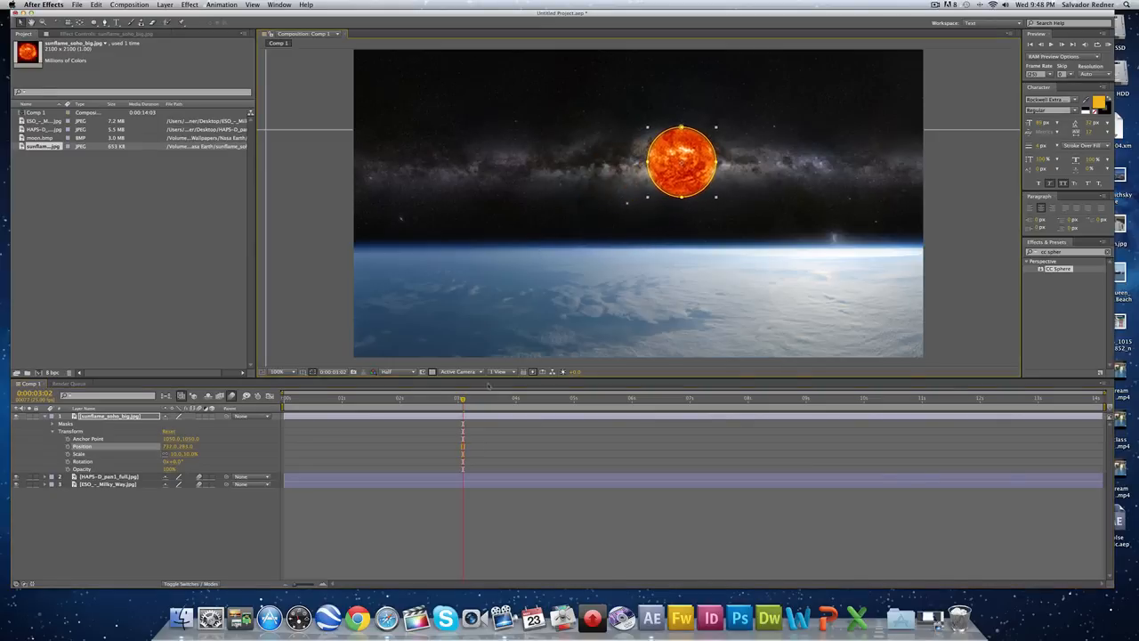
Step: Scrub through the timeline to review the small sun against the moving background, and deselect its layer
drag(466, 401, 442, 407)
drag(359, 408, 559, 418)
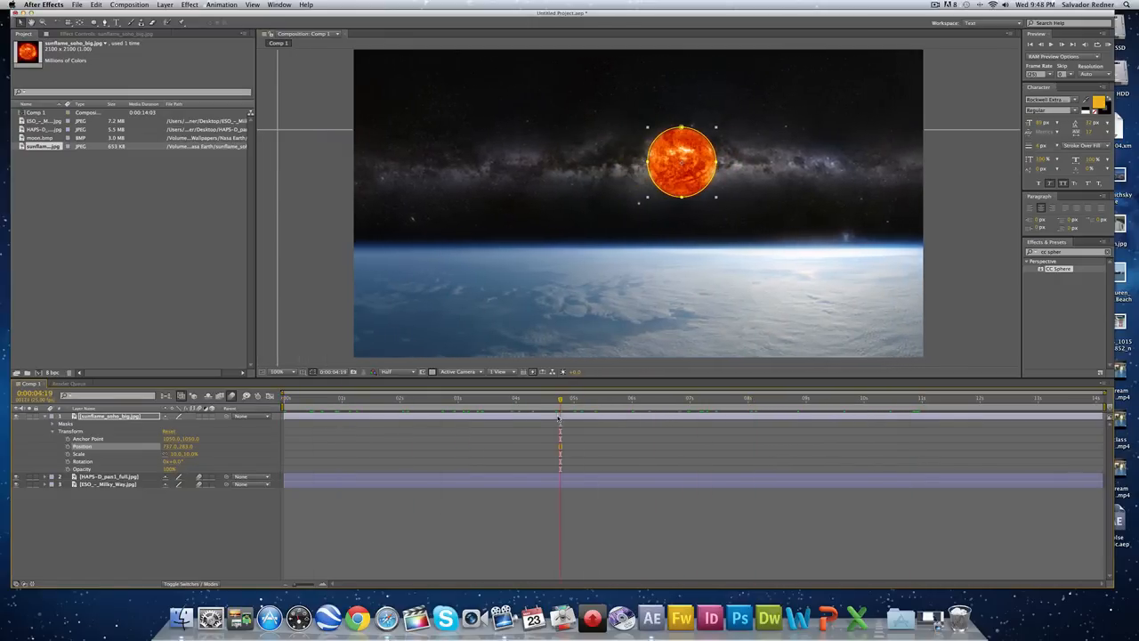
click(142, 523)
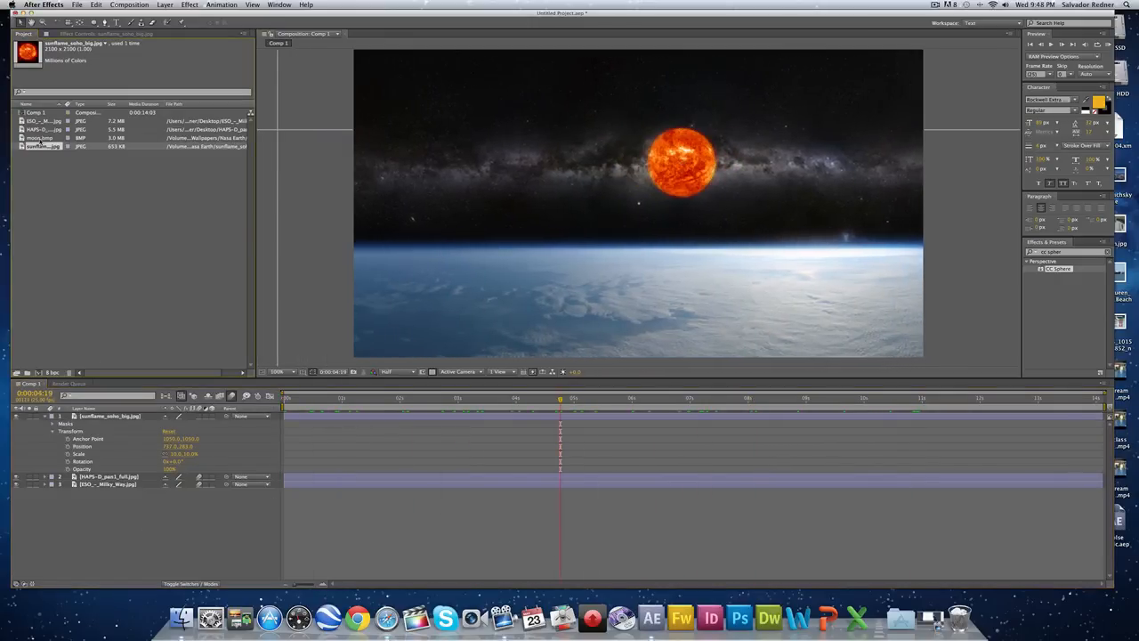
Step: Add moon.bmp to the composition as a new layer above the sun
double_click(41, 145)
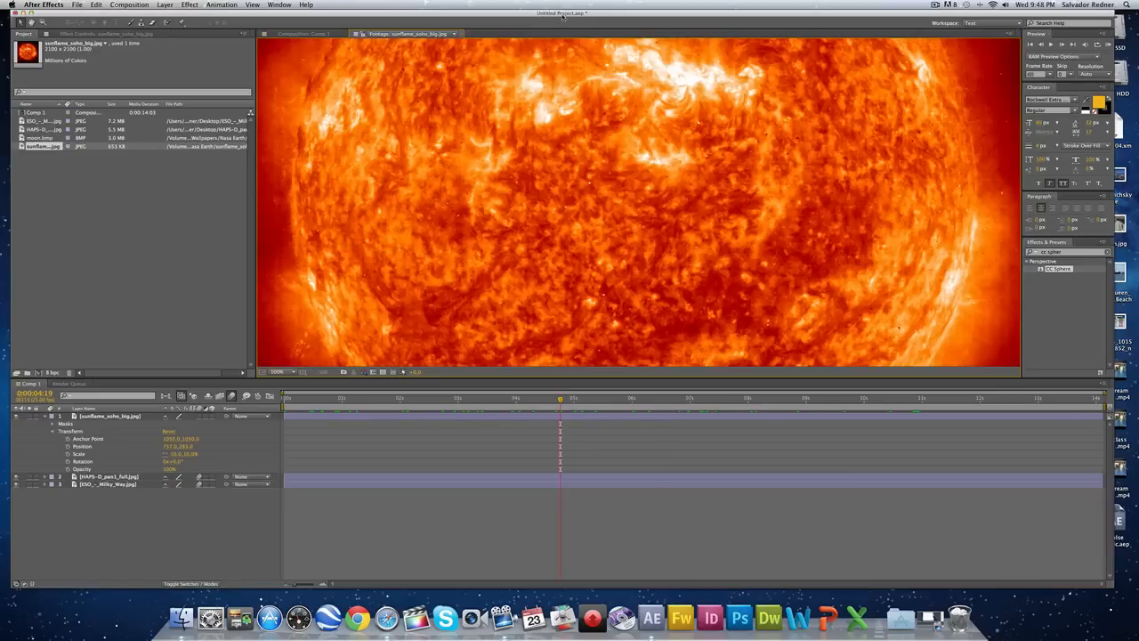
click(463, 36)
click(40, 138)
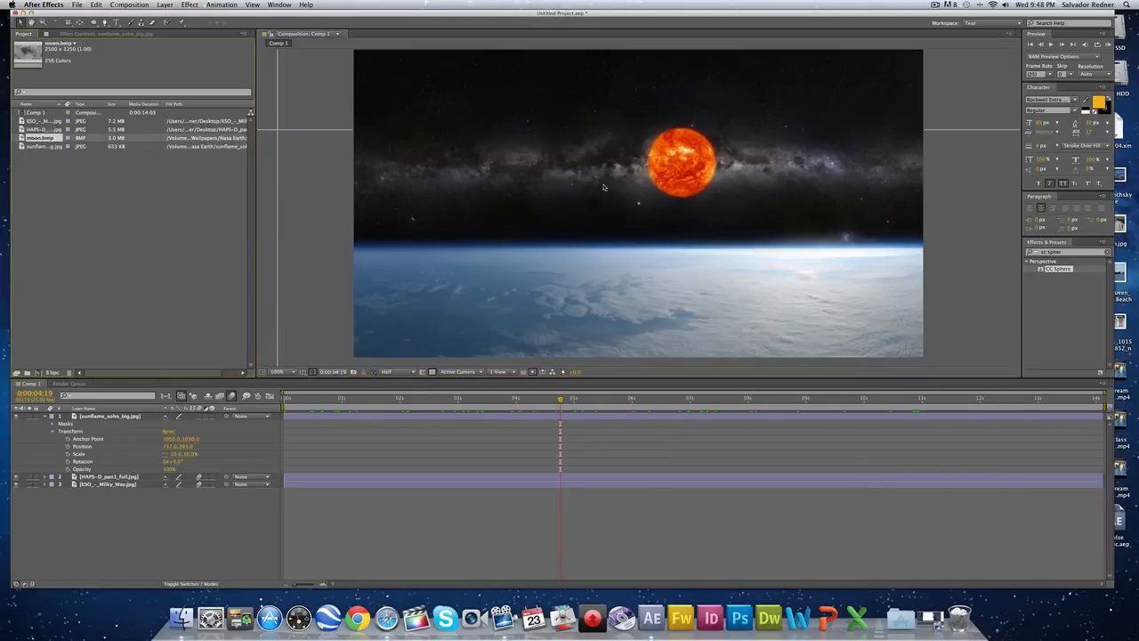
drag(40, 138, 655, 188)
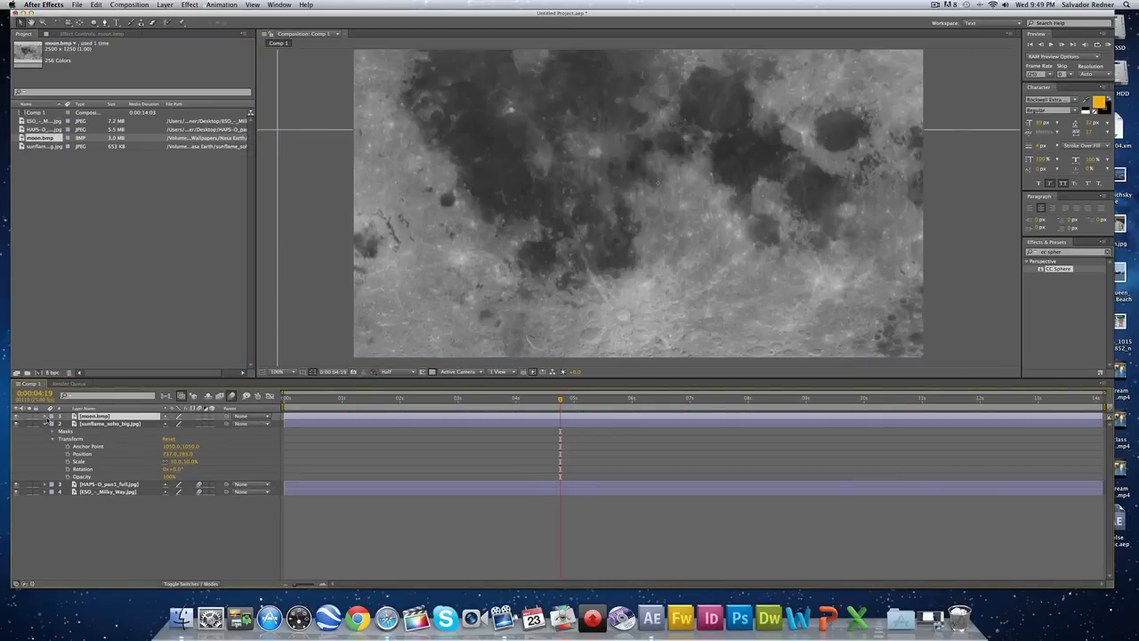
Step: Collapse the sun layer's properties, scale the moon image to 35% and position it near the middle of the composition
click(51, 416)
click(52, 423)
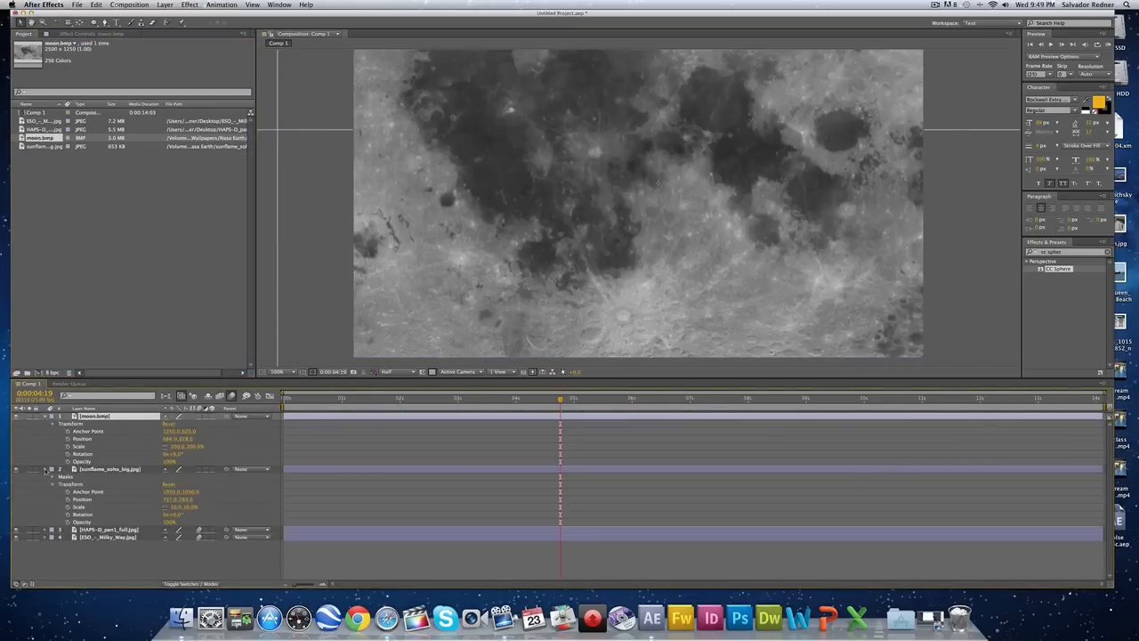
click(46, 470)
drag(192, 446, 166, 445)
drag(688, 176, 675, 189)
Step: Apply the CC Sphere effect to the moon image and fit it over the sun as a partial eclipse at 36% scale
click(1072, 252)
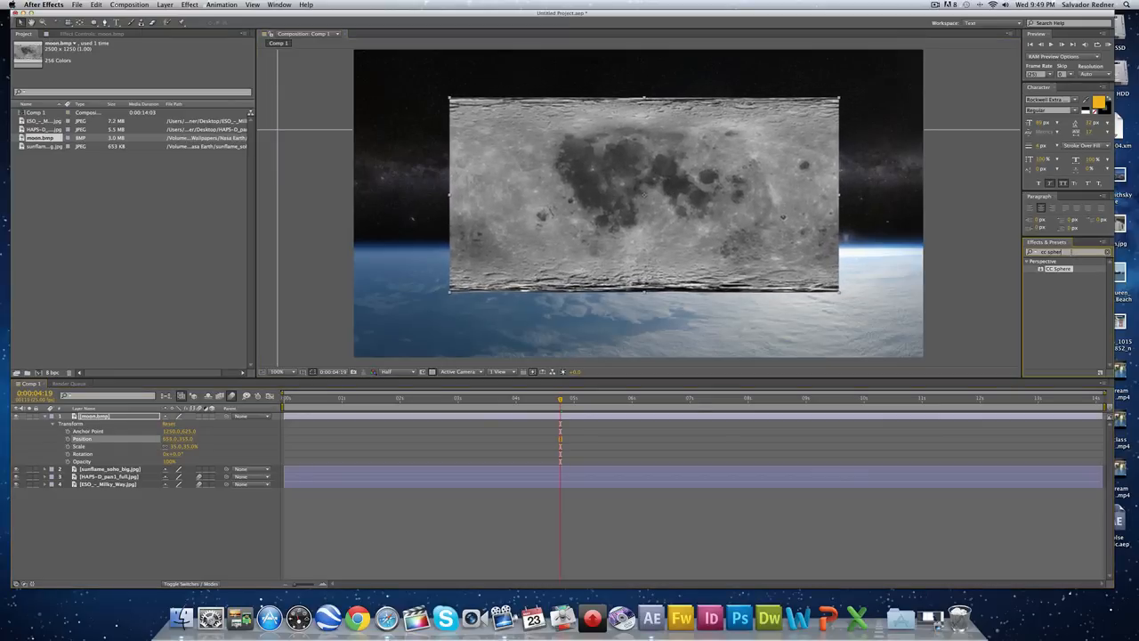
drag(1072, 253, 1006, 246)
text(cc sphere)
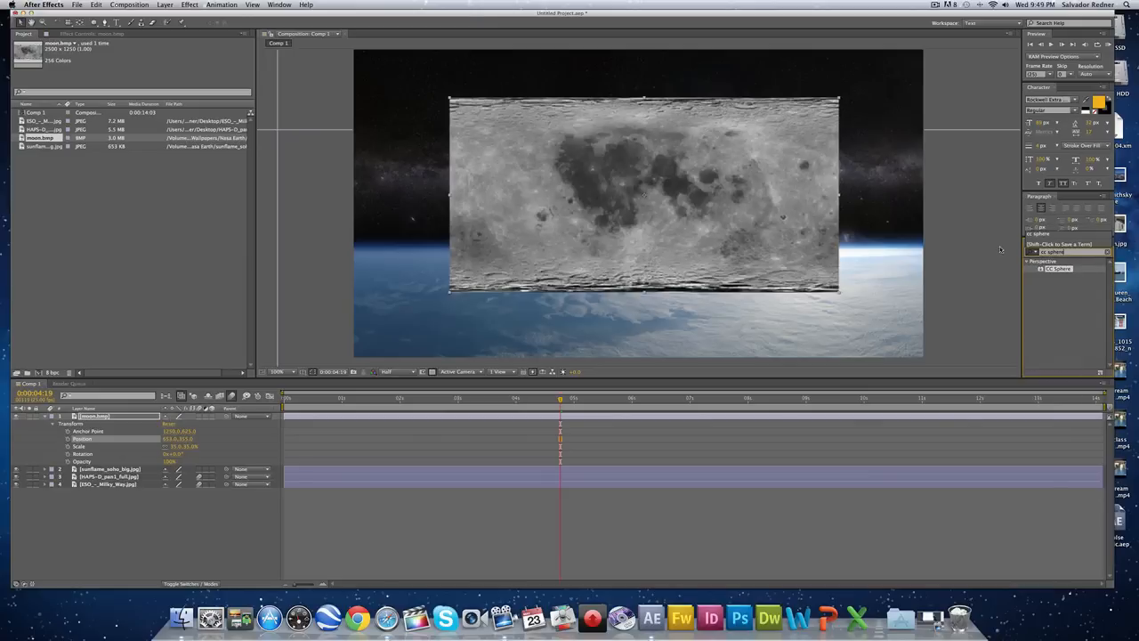
drag(1060, 270, 695, 149)
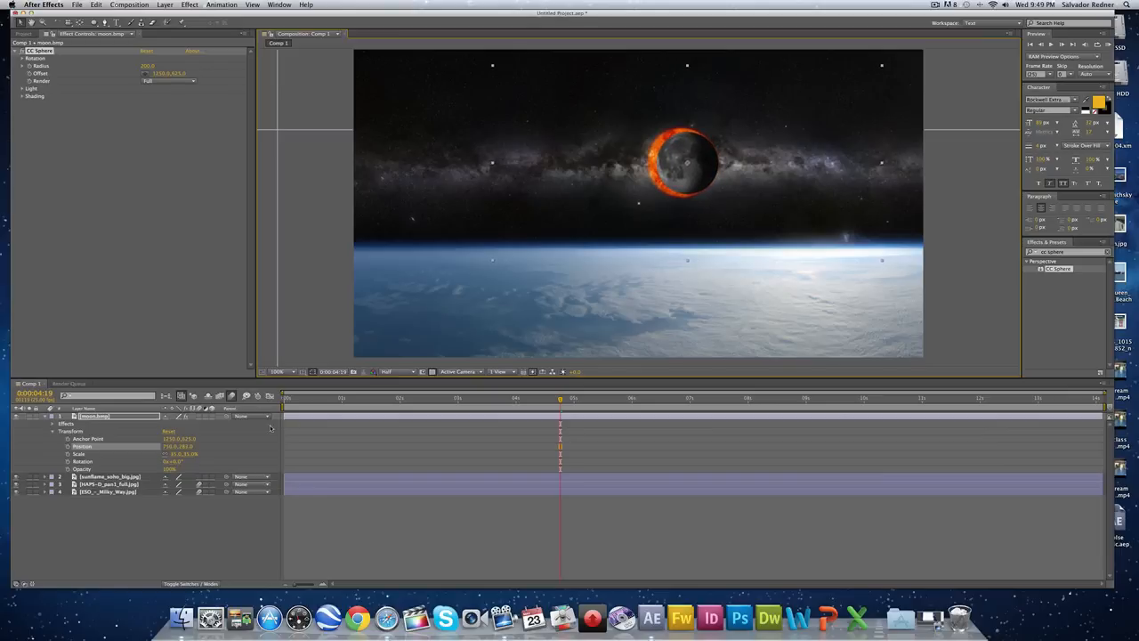
mouse_move(181, 454)
mouse_down()
mouse_move(206, 456)
mouse_move(184, 454)
mouse_up()
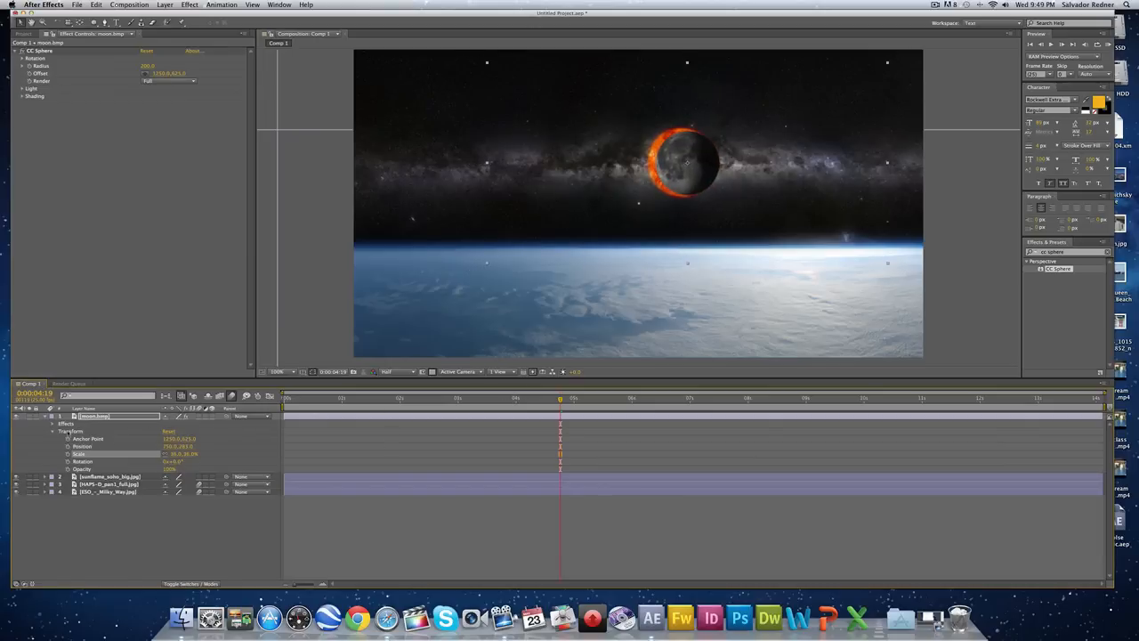
Step: Raise the moon's CC Sphere light intensity to about 235 and lower its light height to about 15
click(52, 432)
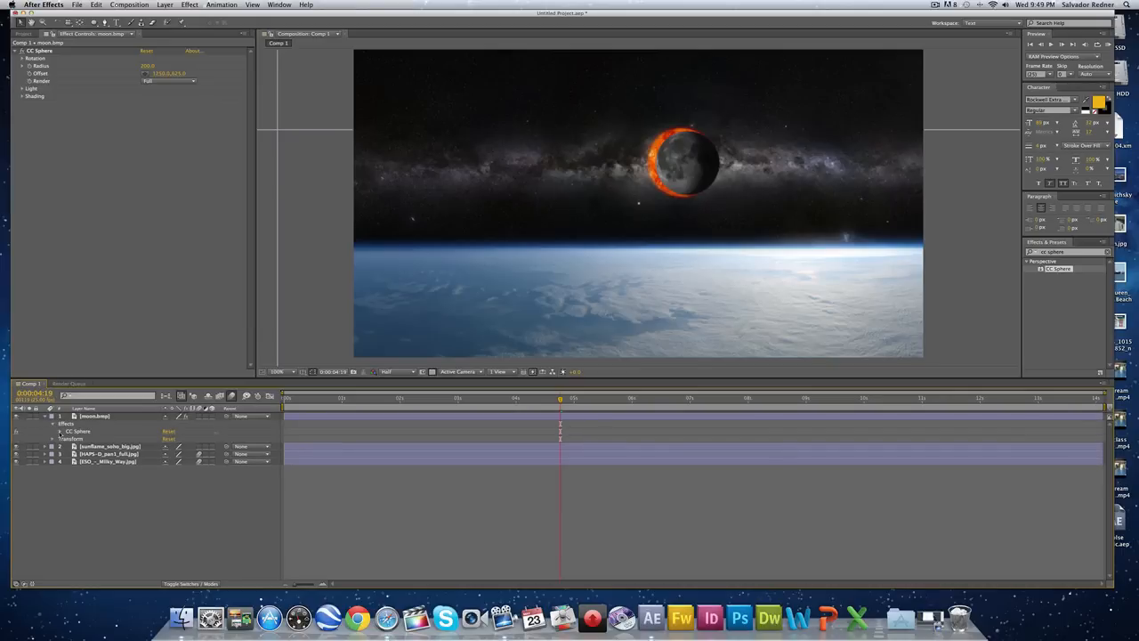
click(53, 424)
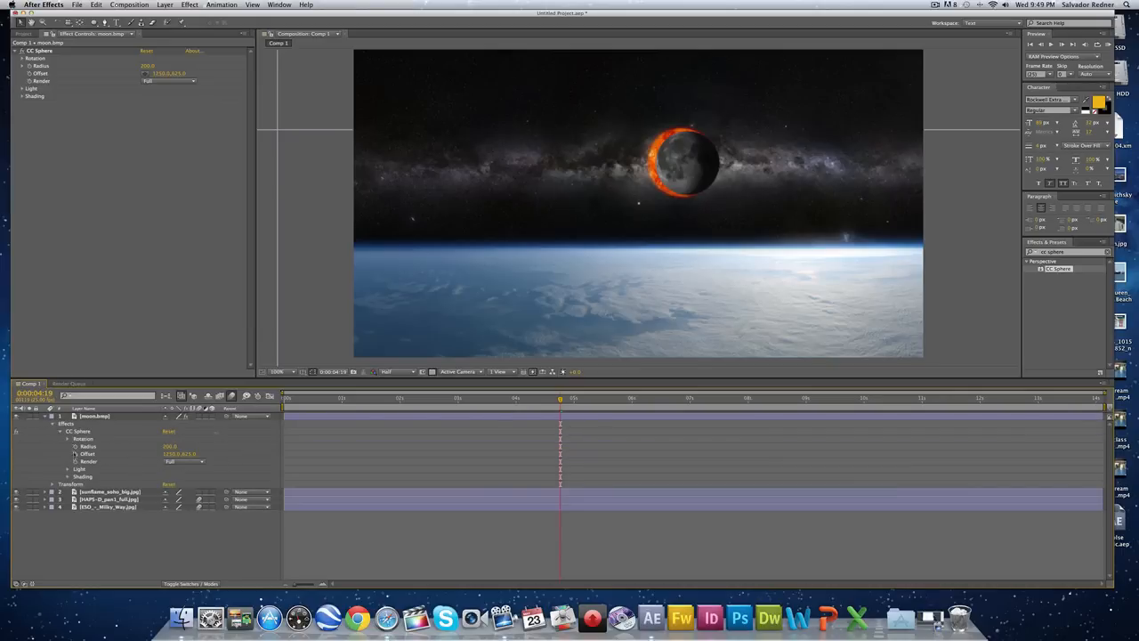
click(69, 468)
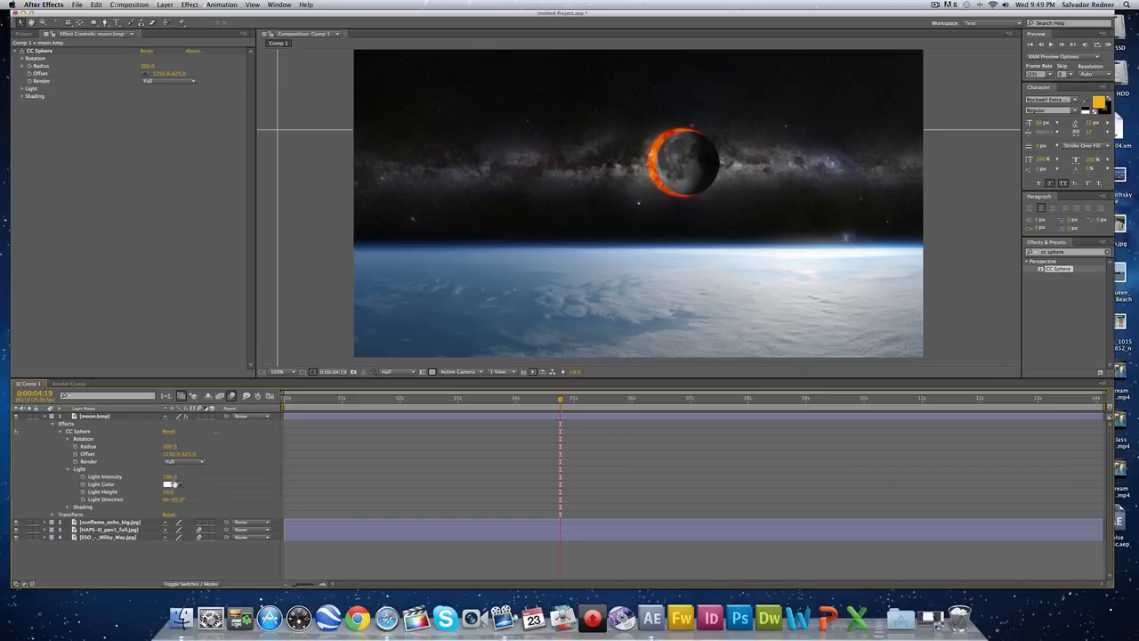
mouse_move(168, 476)
mouse_down()
mouse_move(231, 479)
mouse_move(151, 492)
mouse_move(210, 494)
mouse_move(195, 486)
mouse_up()
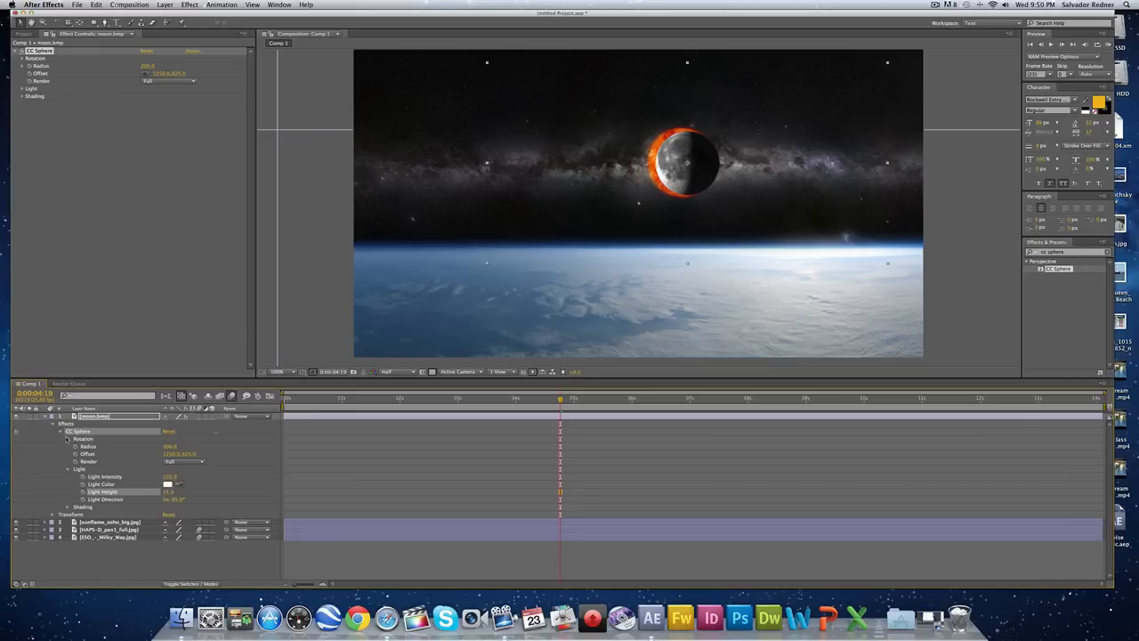
Step: Rotate the moon's sphere to about 2° in X, -7° in Y and -14° in Z, and preview the animation
click(67, 438)
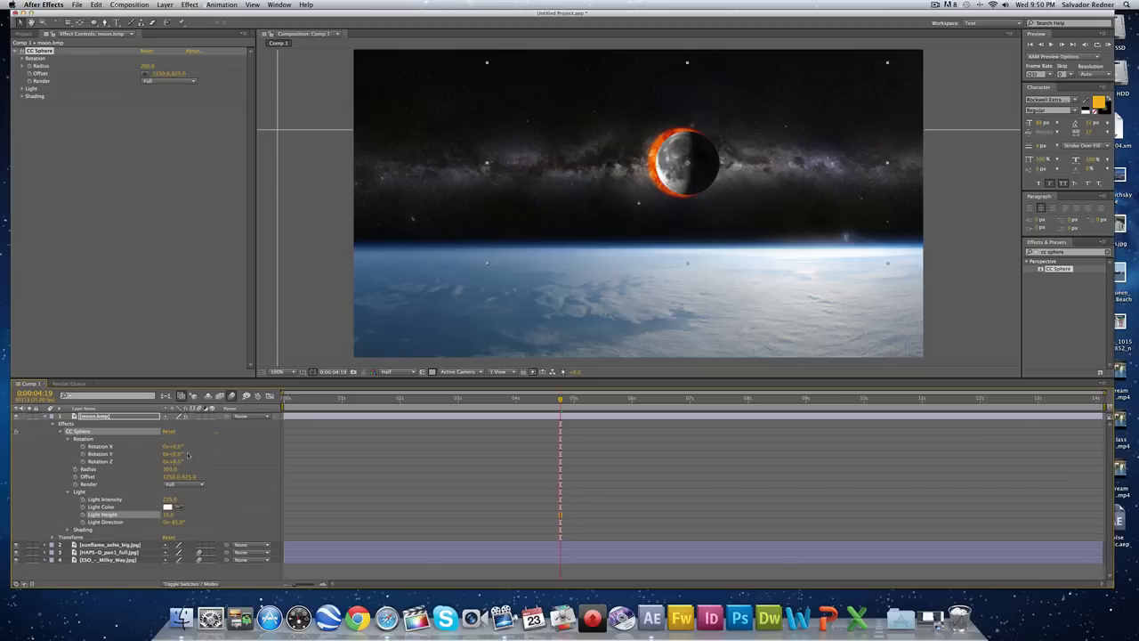
mouse_move(180, 455)
mouse_down()
mouse_move(174, 465)
mouse_move(182, 447)
mouse_up()
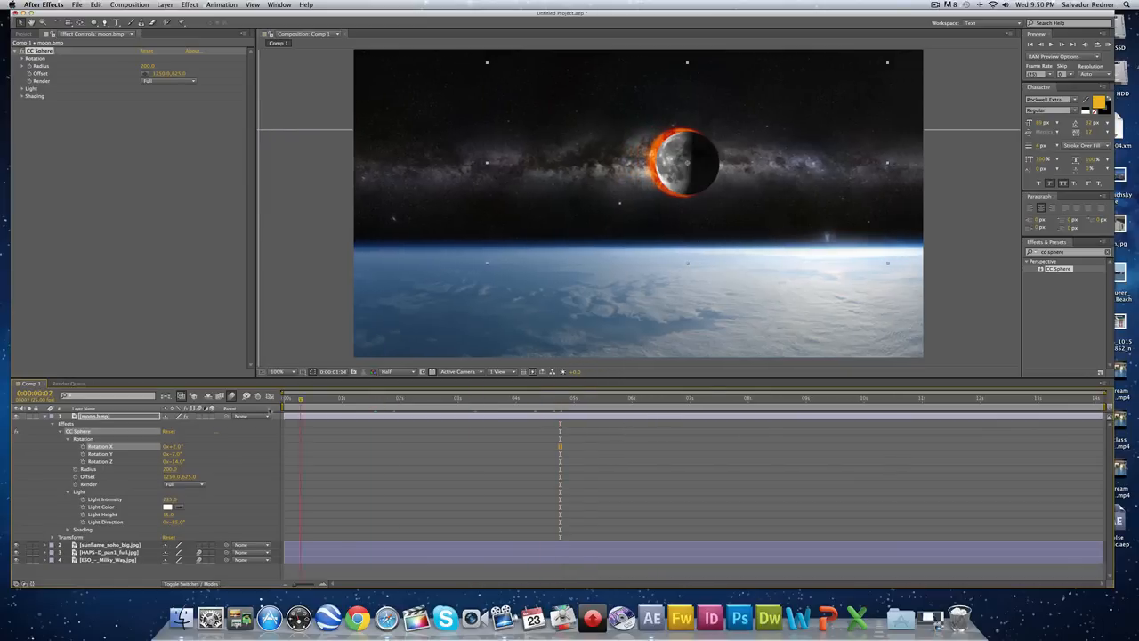
click(819, 398)
click(661, 399)
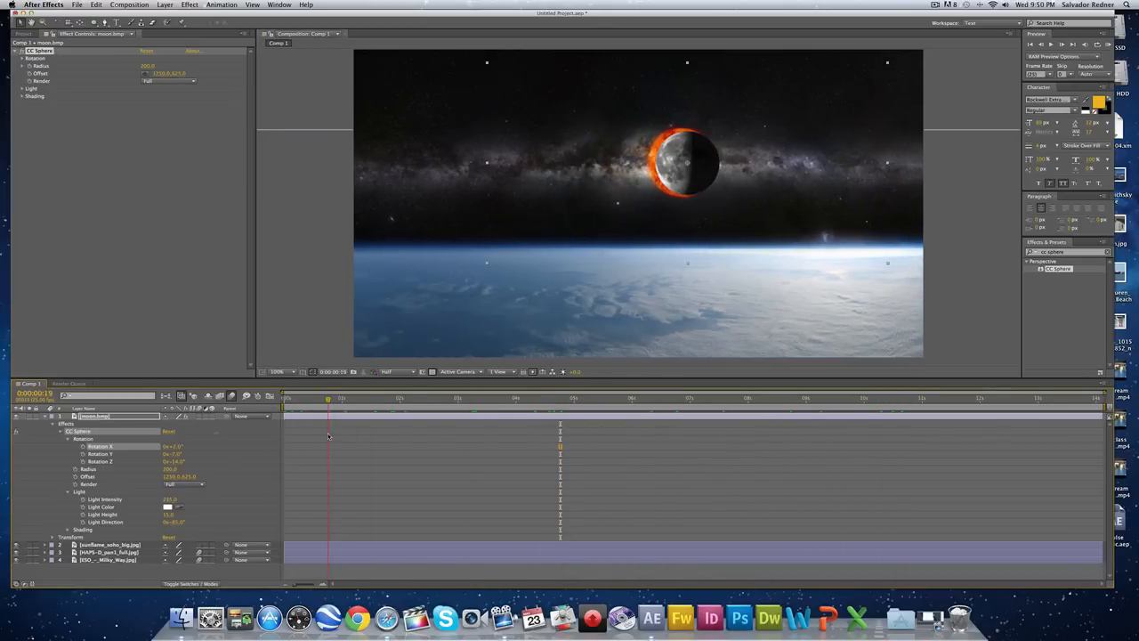
key(KP_0)
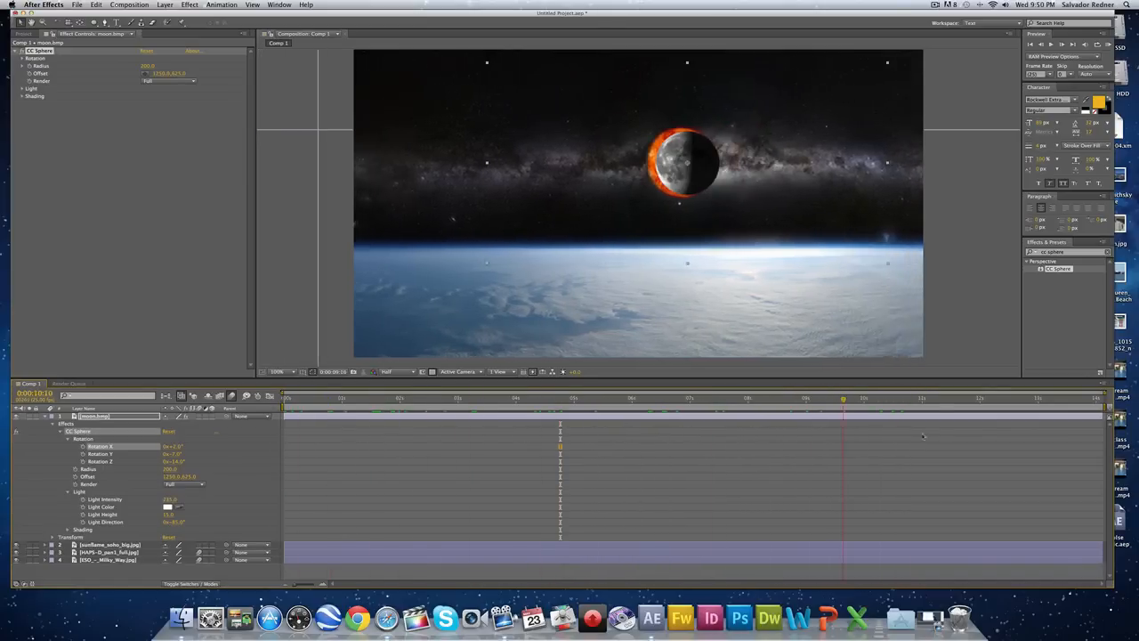
drag(704, 442, 481, 436)
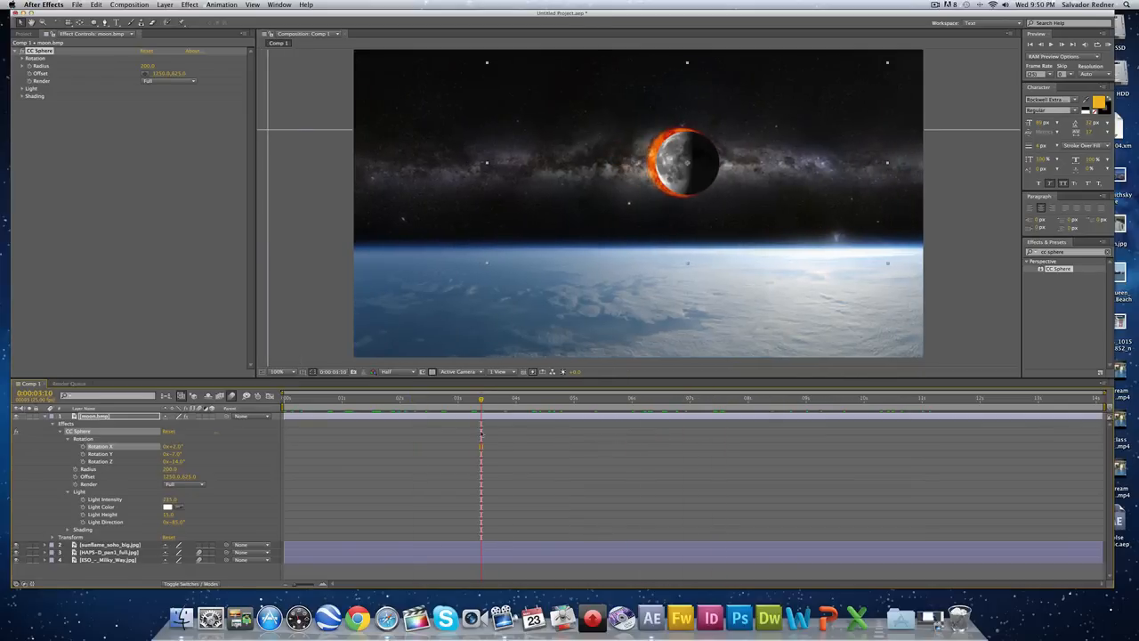
Step: Collapse the moon layer's properties and add a new adjustment layer above all the other layers
click(24, 33)
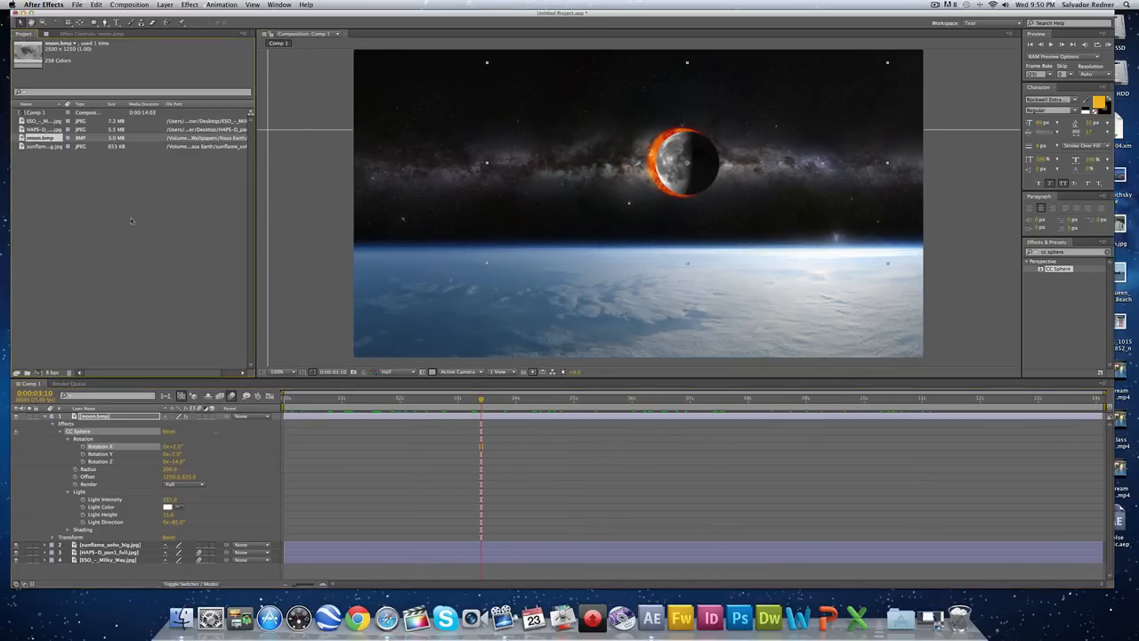
click(46, 418)
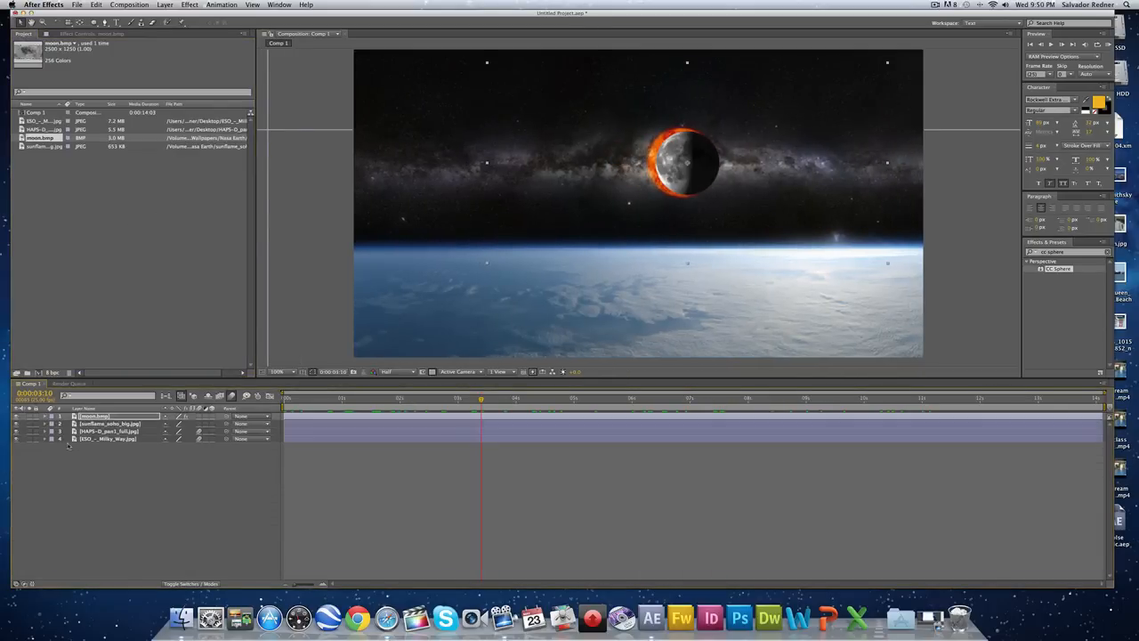
right_click(110, 471)
mouse_move(205, 480)
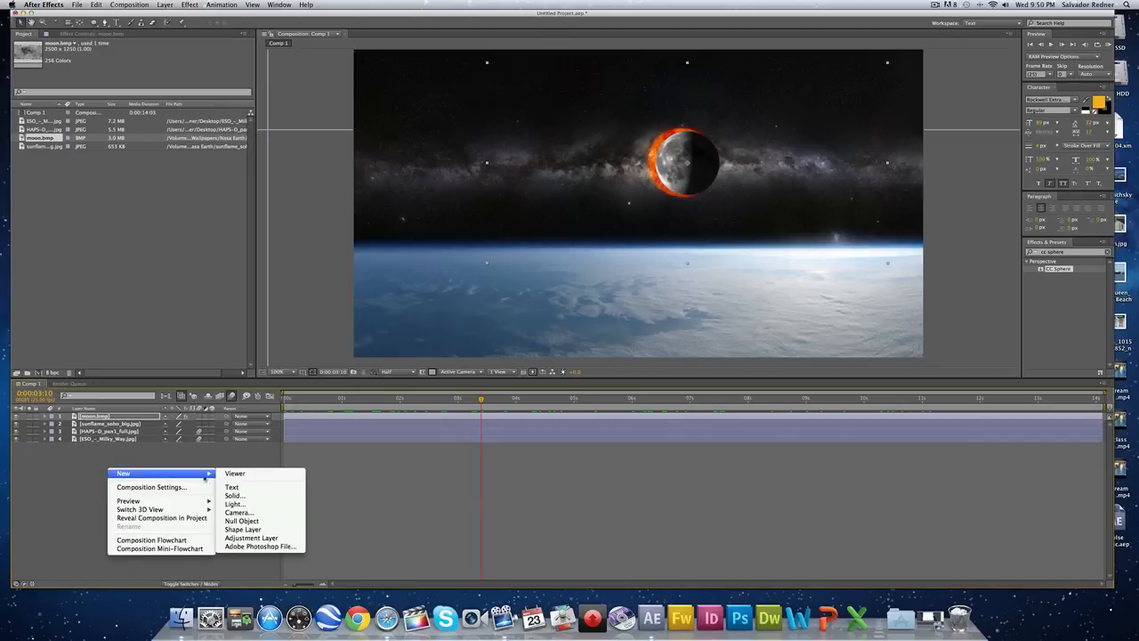
click(258, 537)
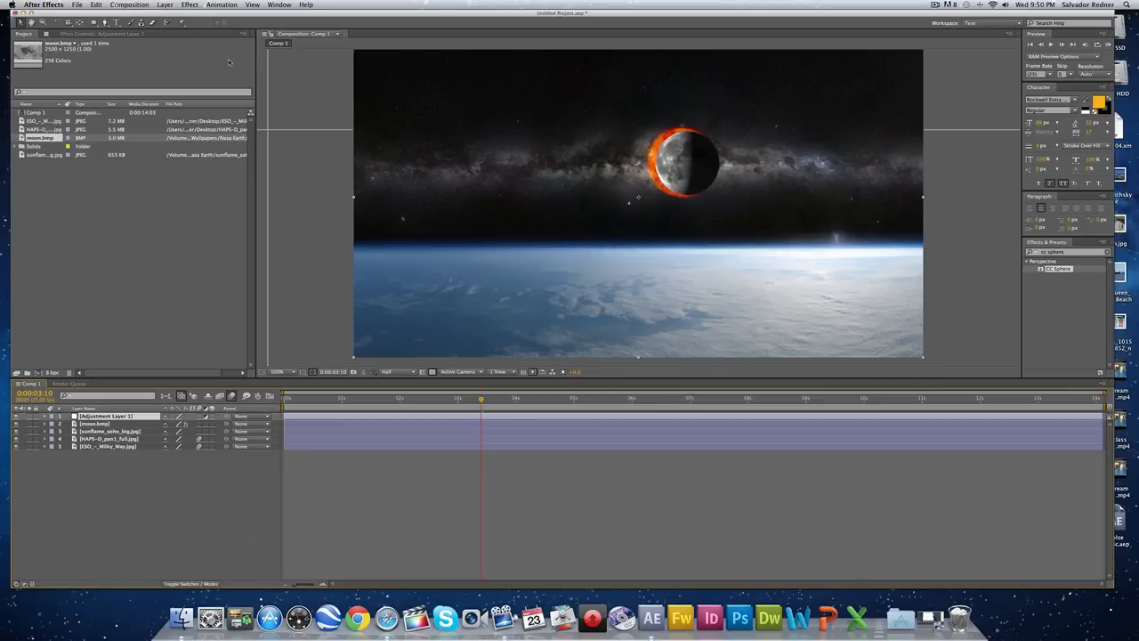
Step: Find the Lens Flare effect and apply it to the adjustment layer
click(212, 5)
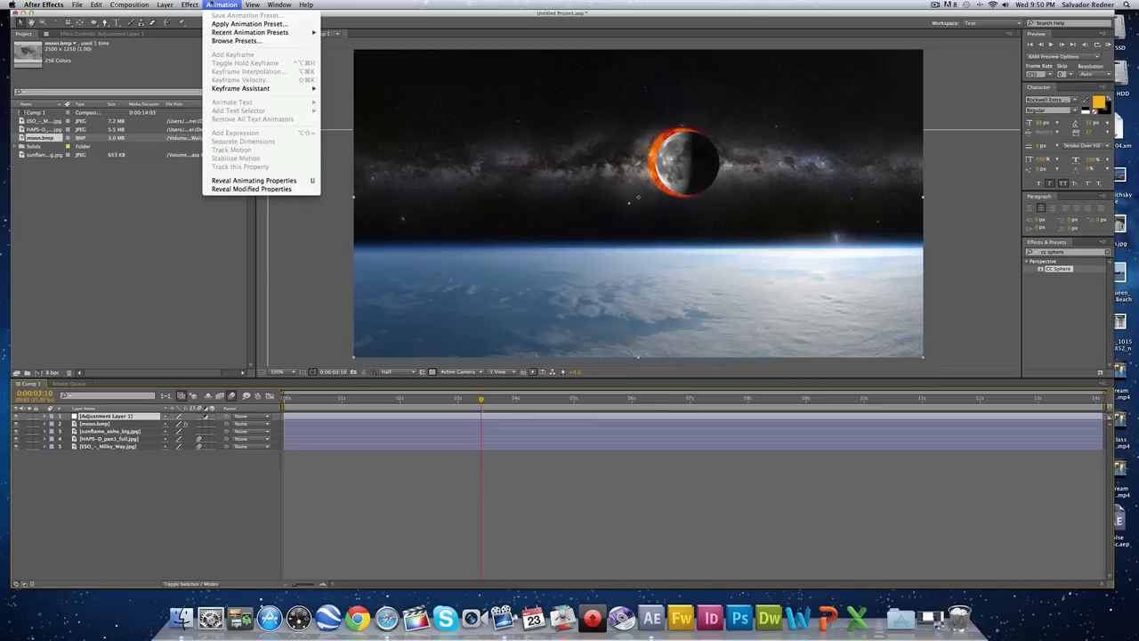
mouse_move(191, 5)
mouse_move(225, 147)
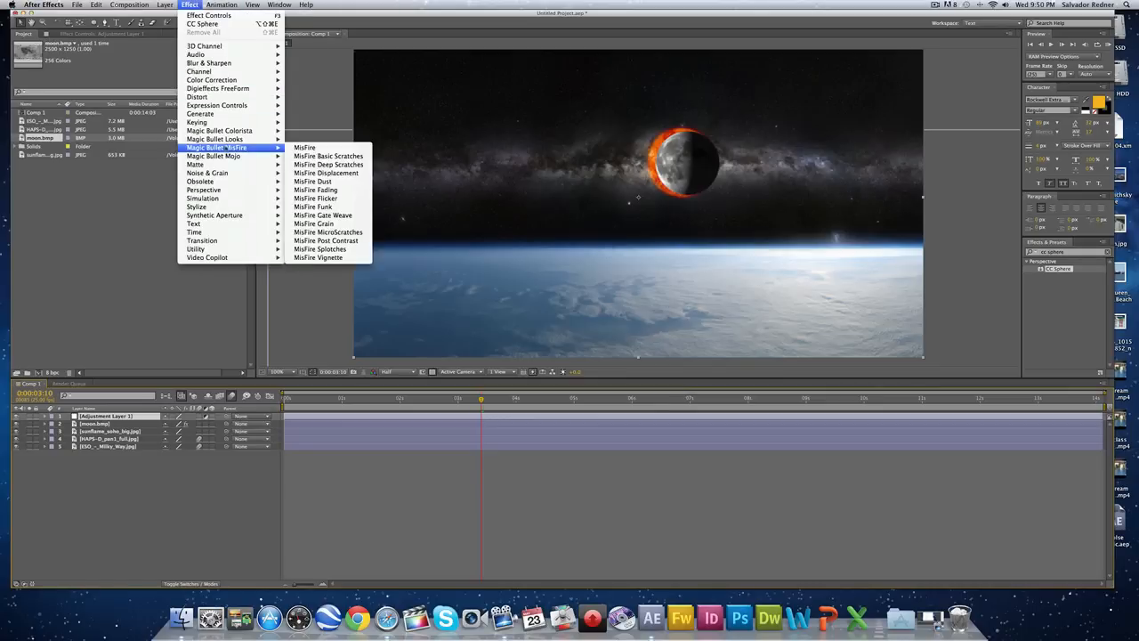
mouse_move(235, 258)
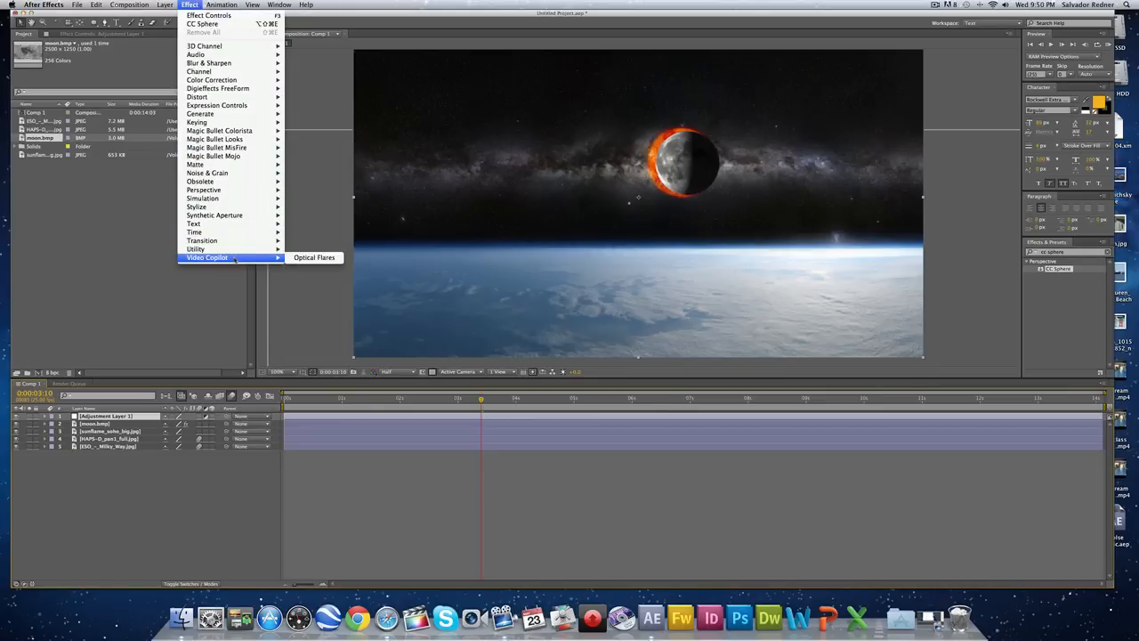
click(1085, 277)
drag(1066, 252, 1032, 253)
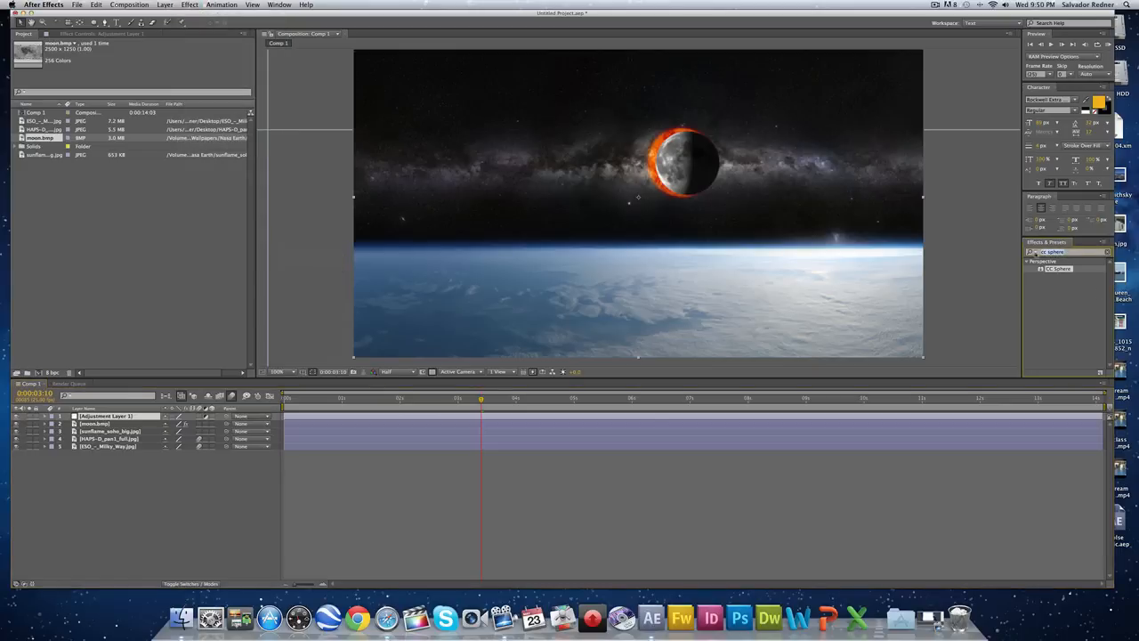
text(lens fl)
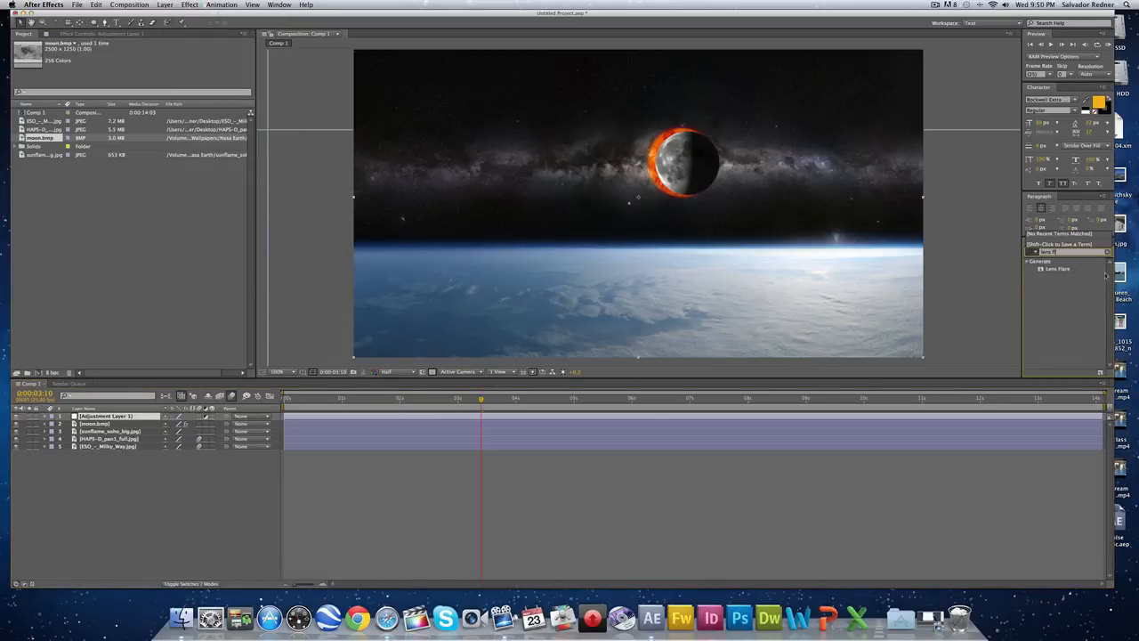
drag(1057, 268, 135, 416)
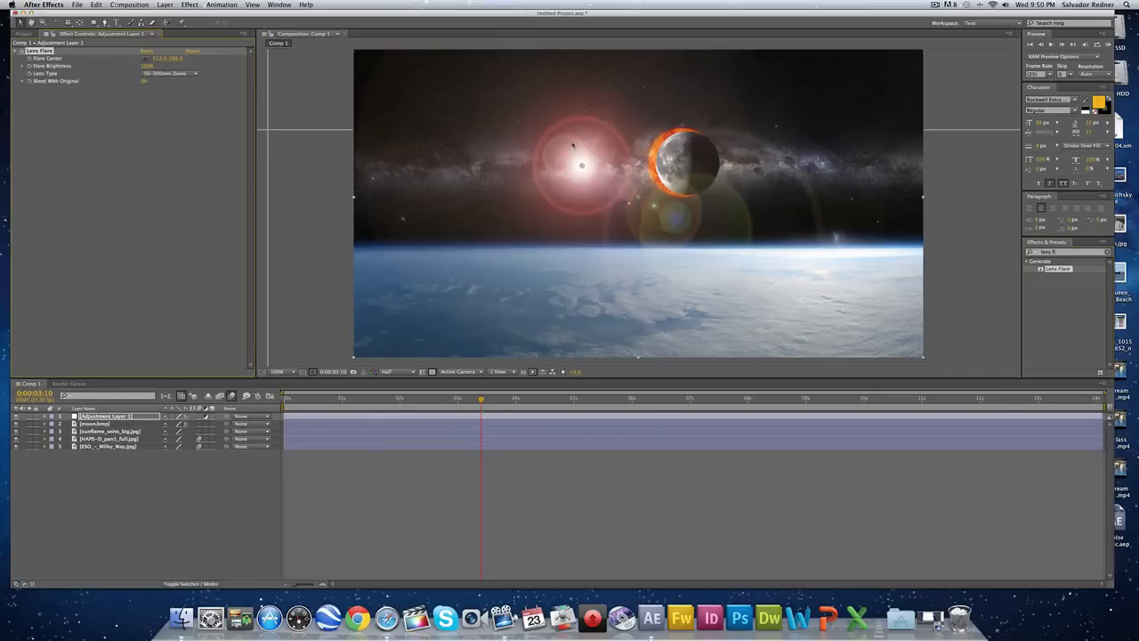
Step: Enlarge the adjustment layer slightly beyond the frame edges and move the flare centre onto the eclipse
click(574, 145)
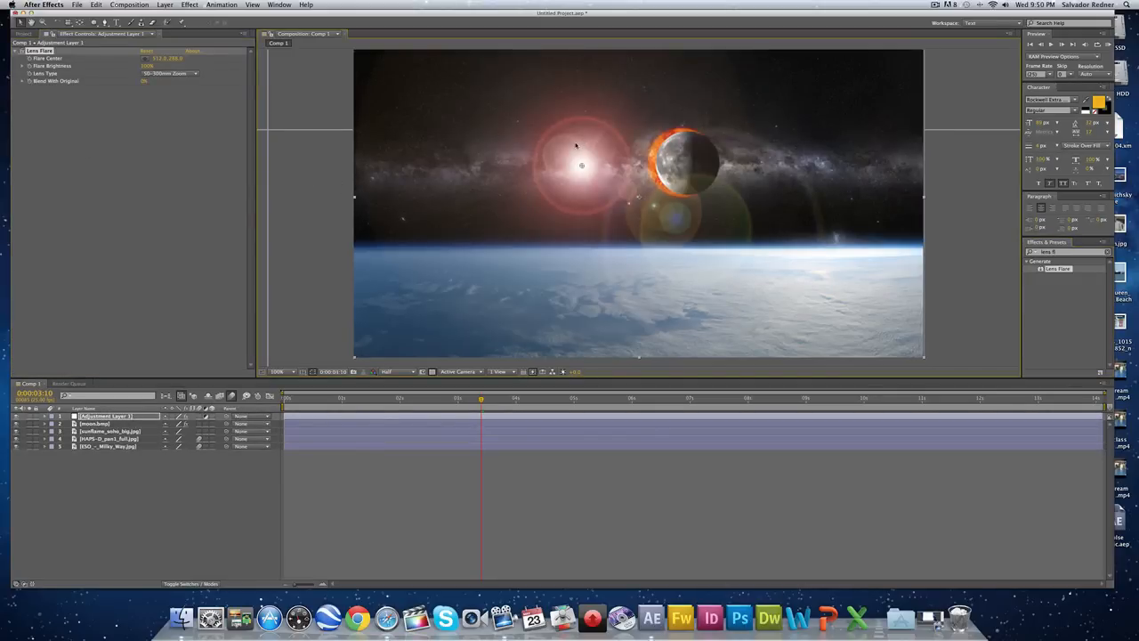
drag(353, 358, 337, 370)
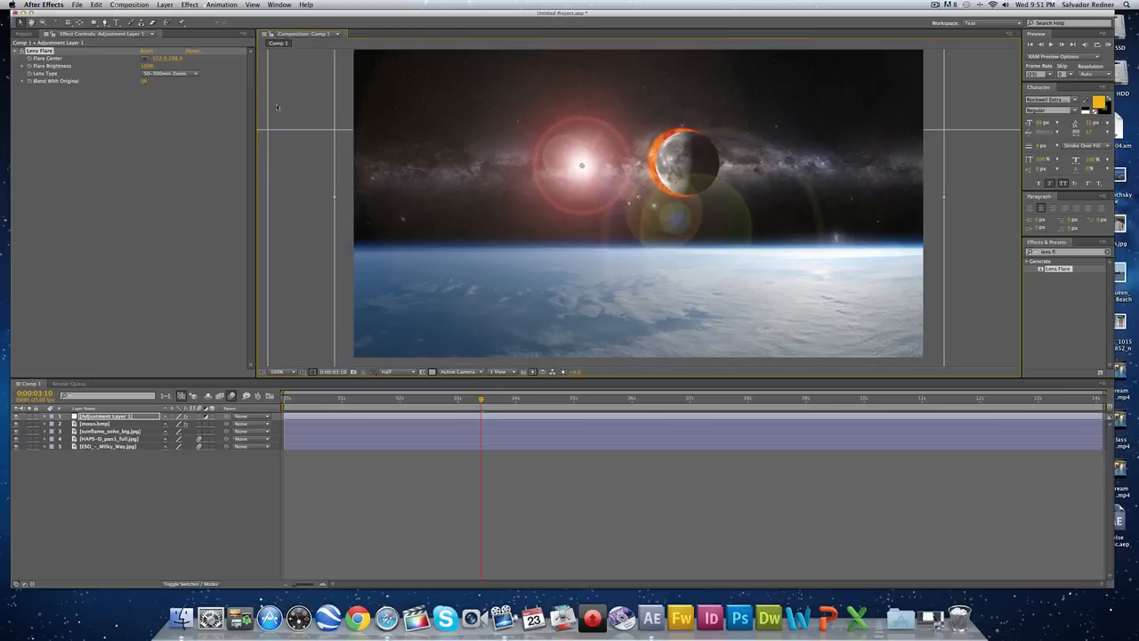
drag(584, 166, 681, 166)
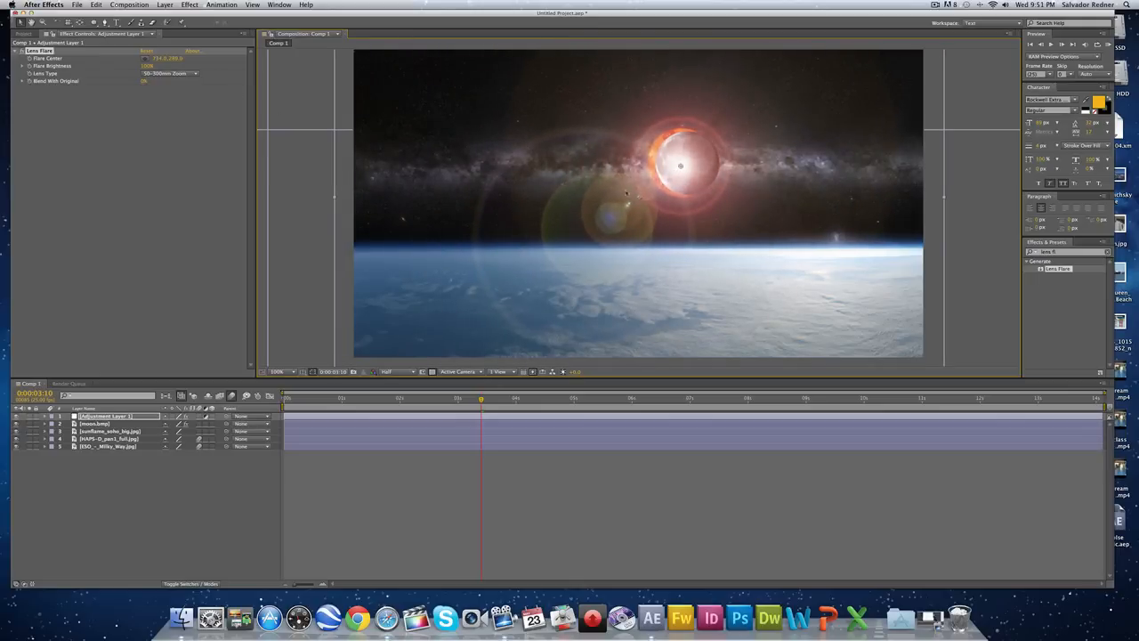
Step: Reorder the adjustment layer beneath the moon layer so the flare shines from behind the moon
click(108, 424)
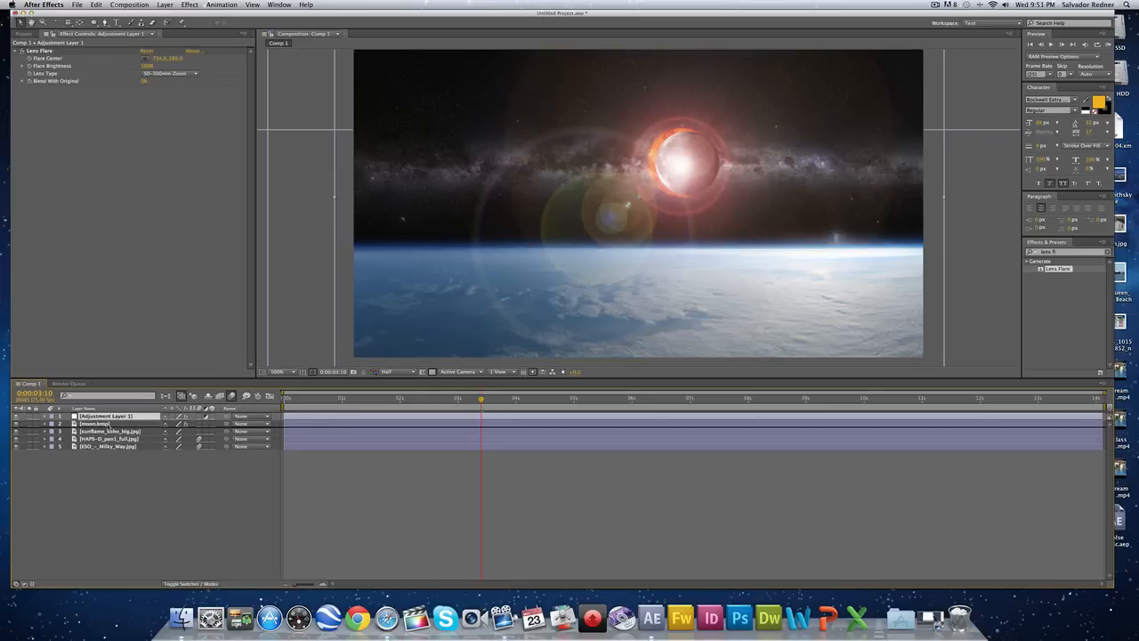
drag(107, 423, 108, 425)
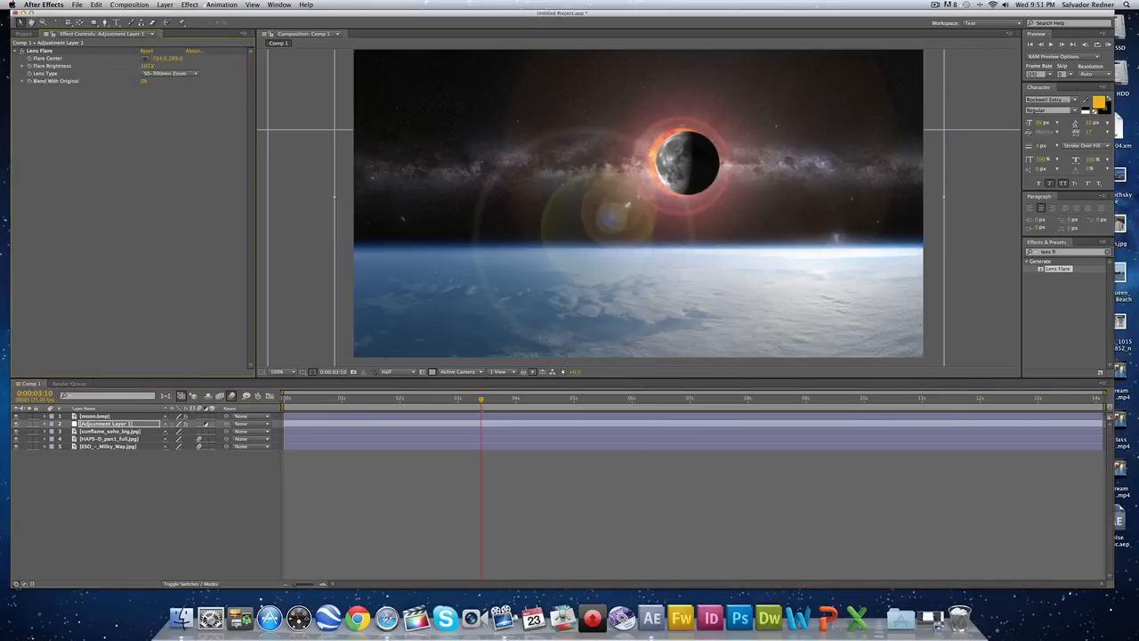
Step: Lower the lens flare's brightness, try the 35mm Prime lens type and set it to 105mm Prime
drag(141, 65, 646, 194)
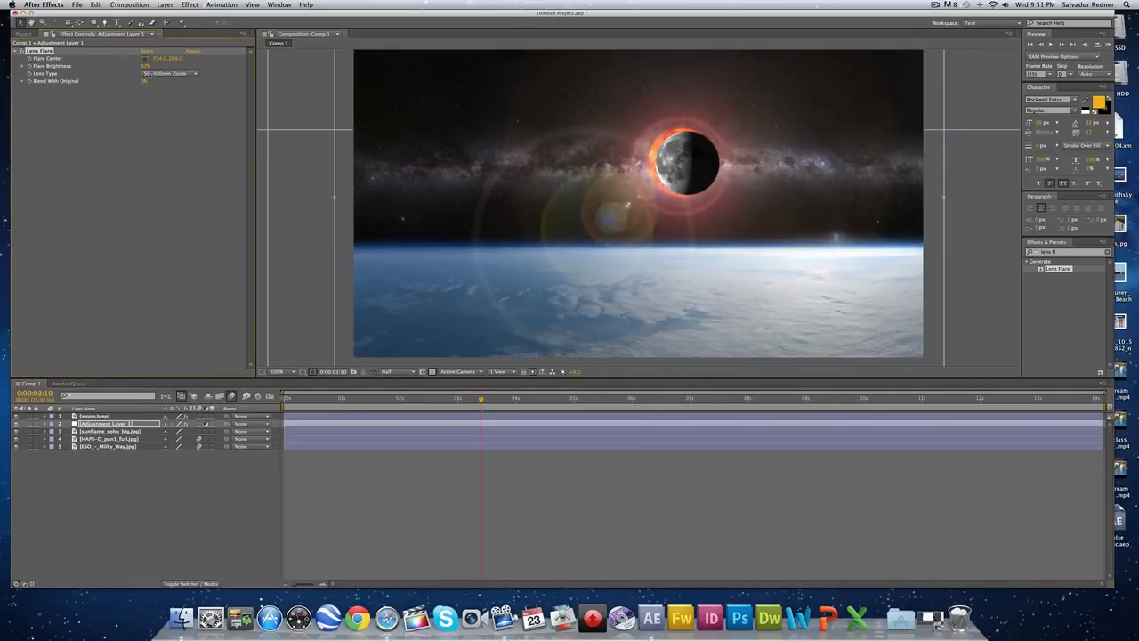
click(171, 74)
click(175, 89)
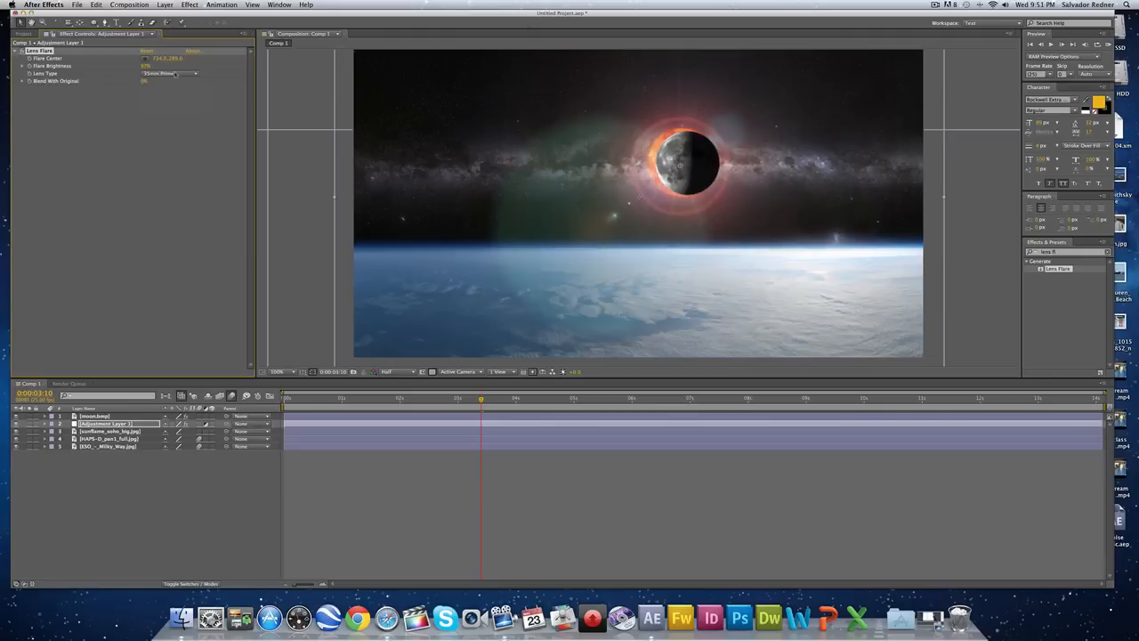
click(176, 74)
click(175, 102)
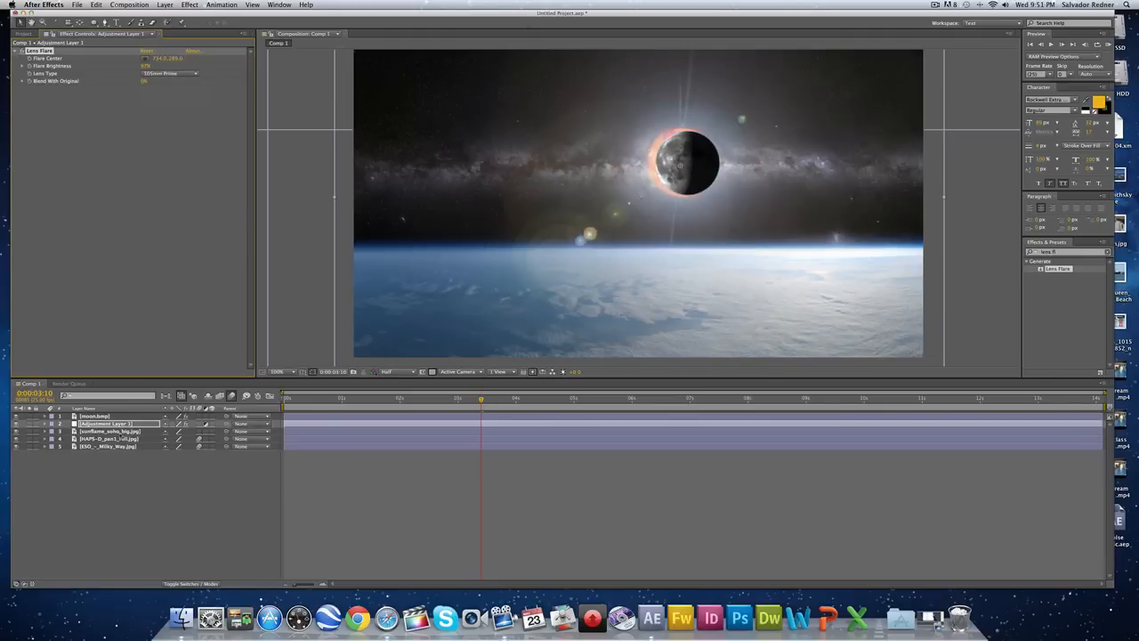
Step: Delete the Lens Flare effect and move the adjustment layer back above the moon layer
click(41, 51)
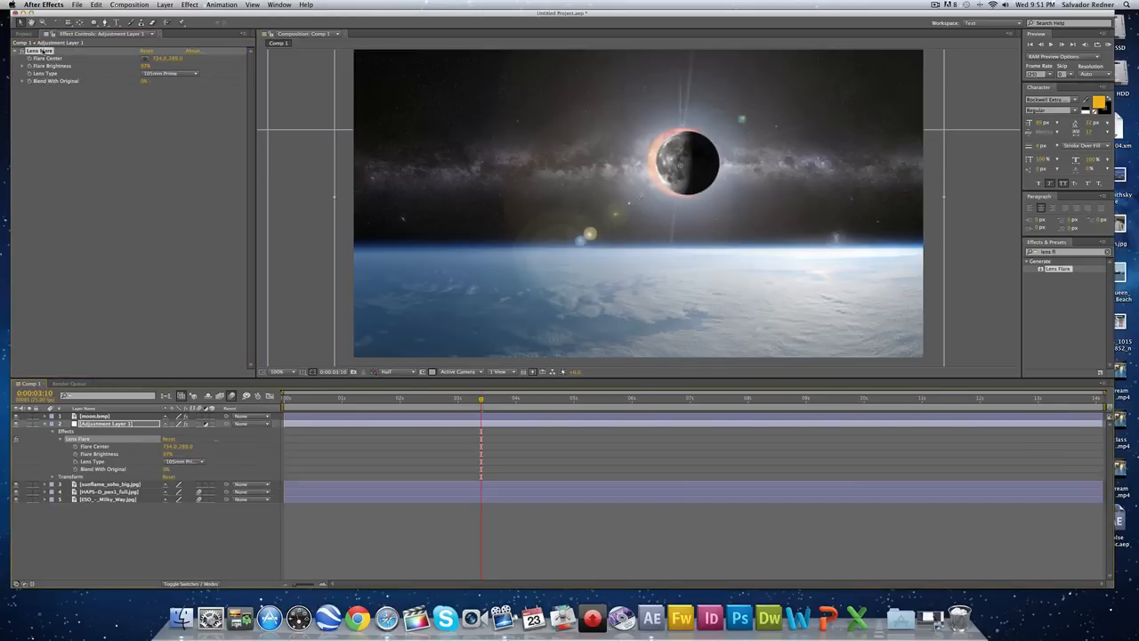
key(Delete)
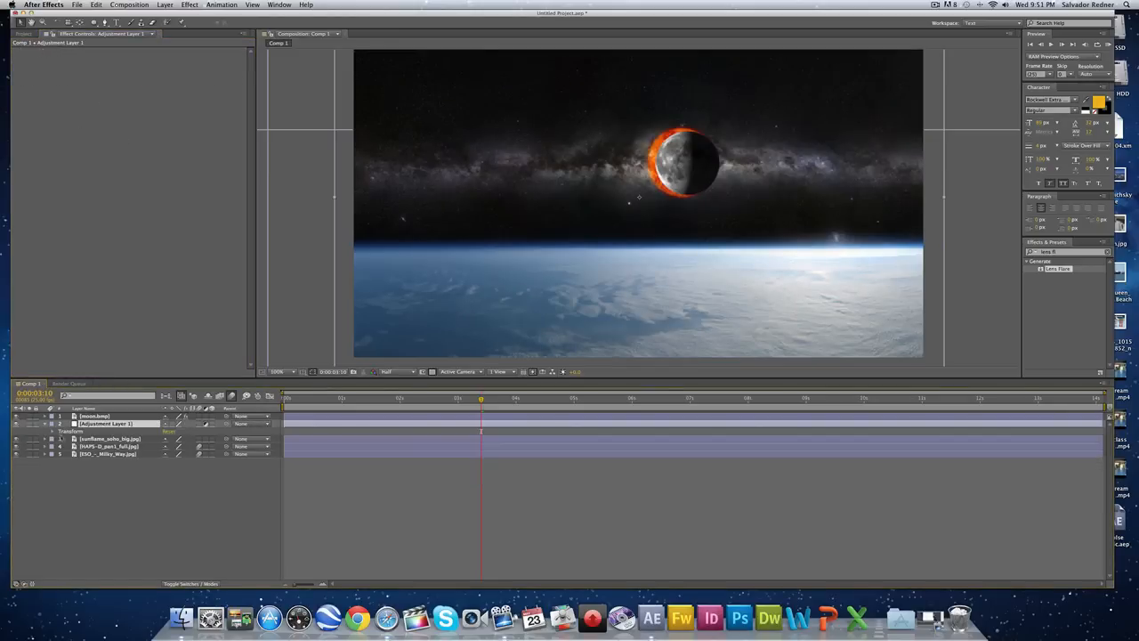
drag(105, 425, 120, 417)
Step: Apply Video Copilot's Optical Flares effect to the adjustment layer and open its flare options
click(222, 5)
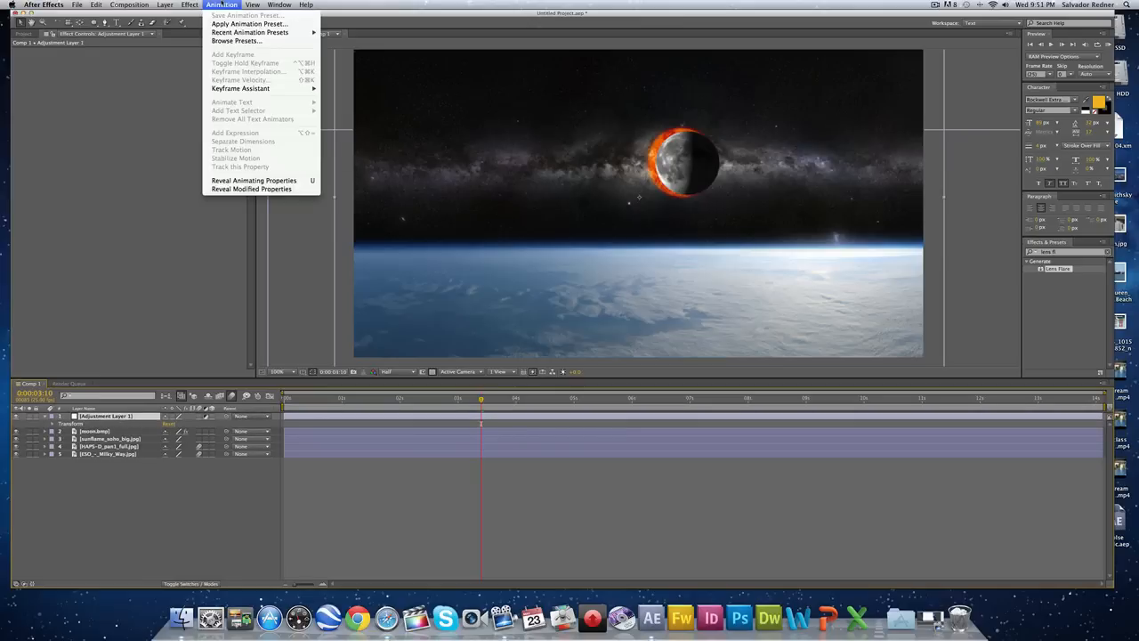
mouse_move(190, 4)
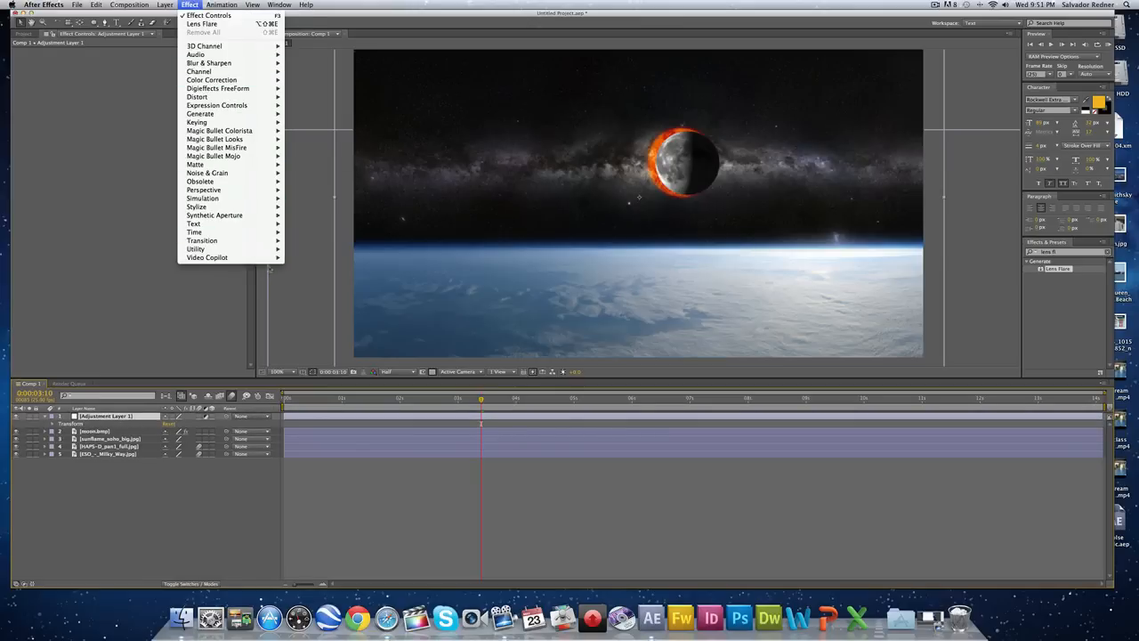
mouse_move(262, 257)
click(313, 258)
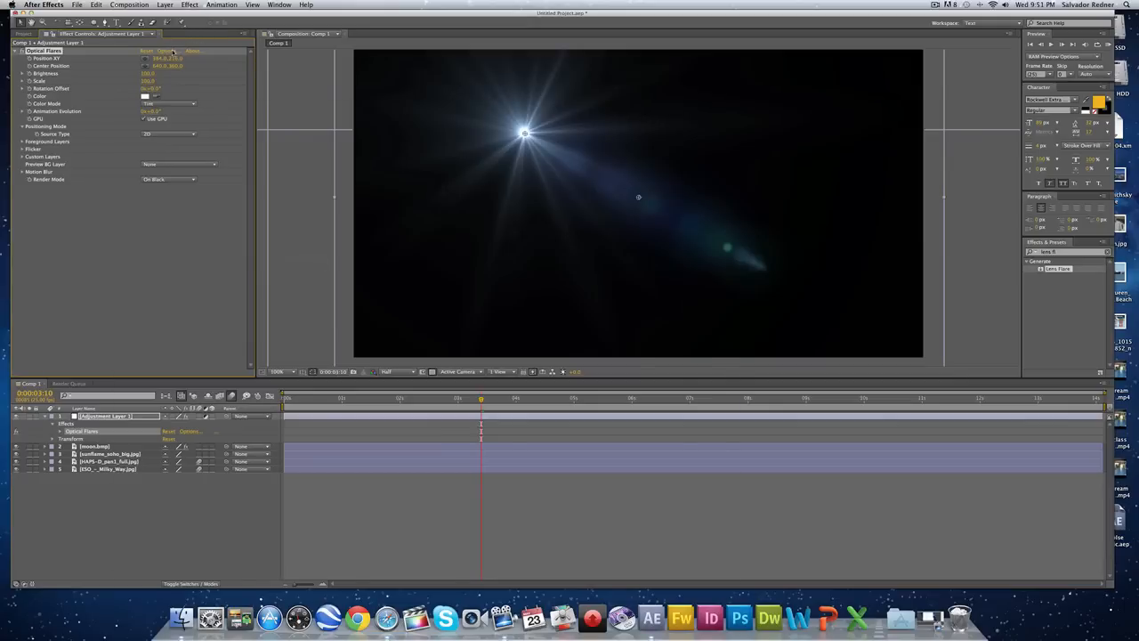
click(171, 50)
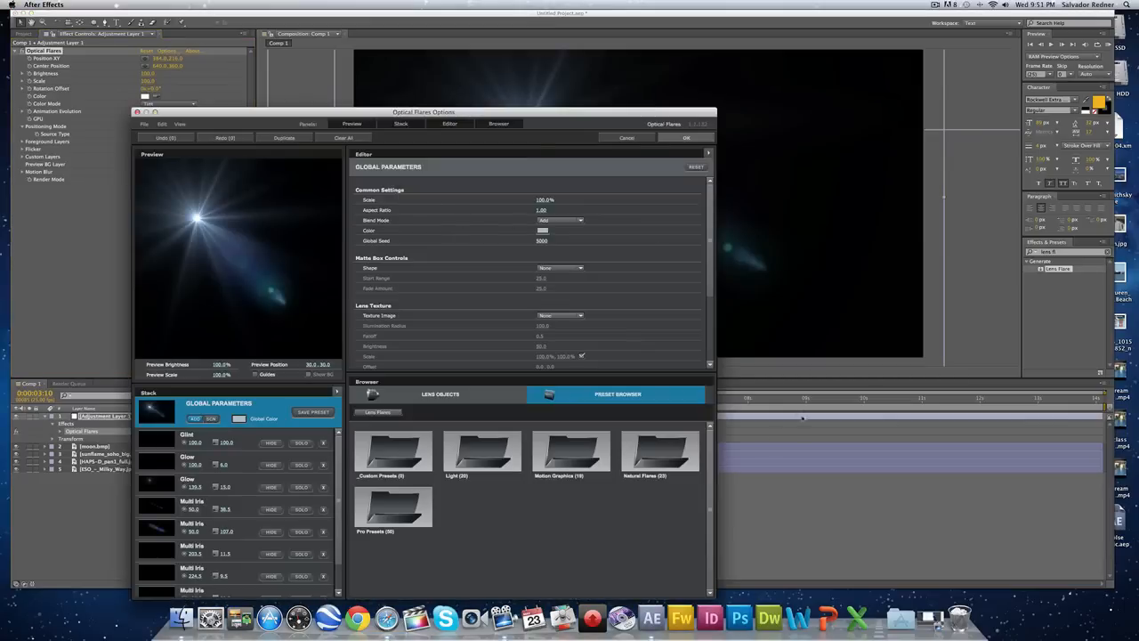
Step: Look through the Custom Presets and Pro Presets folders in the flare preset browser
double_click(408, 461)
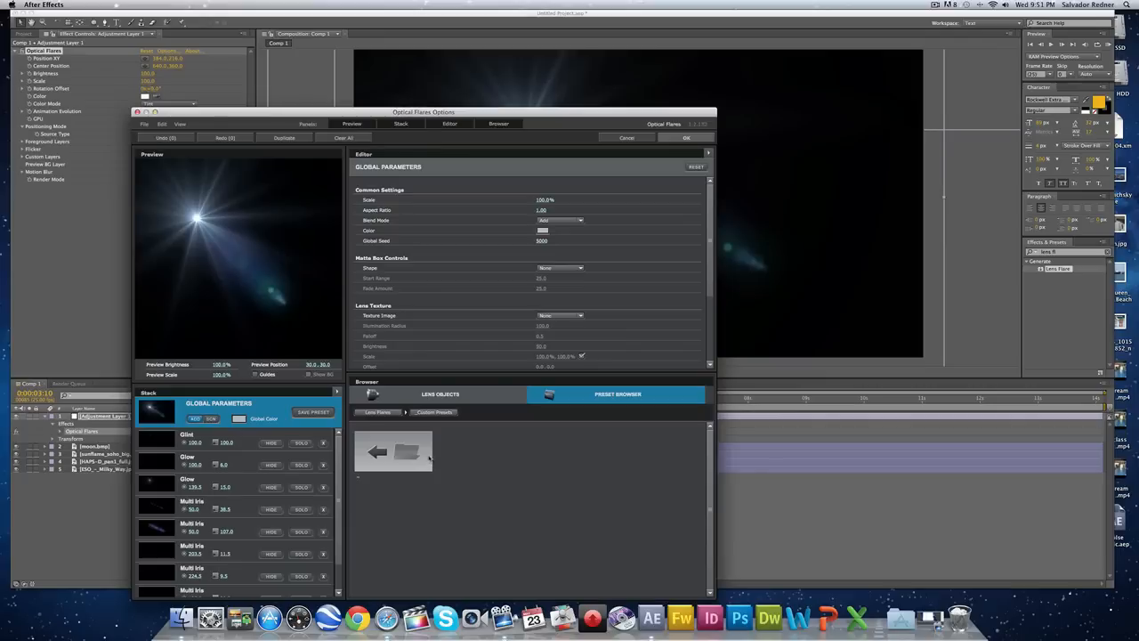
double_click(379, 452)
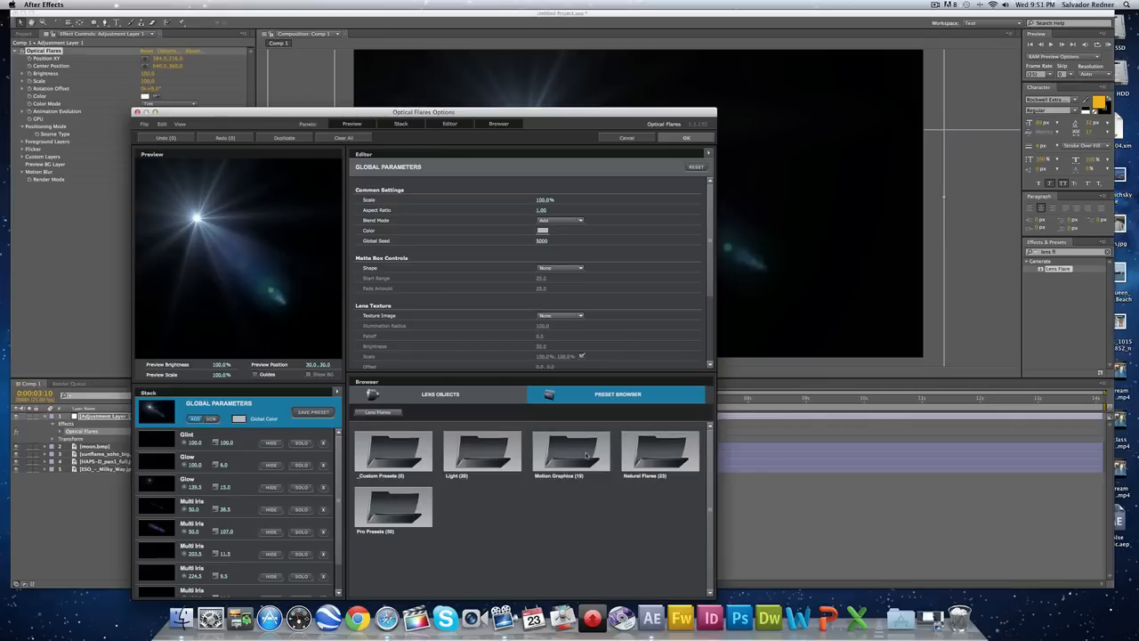
double_click(403, 499)
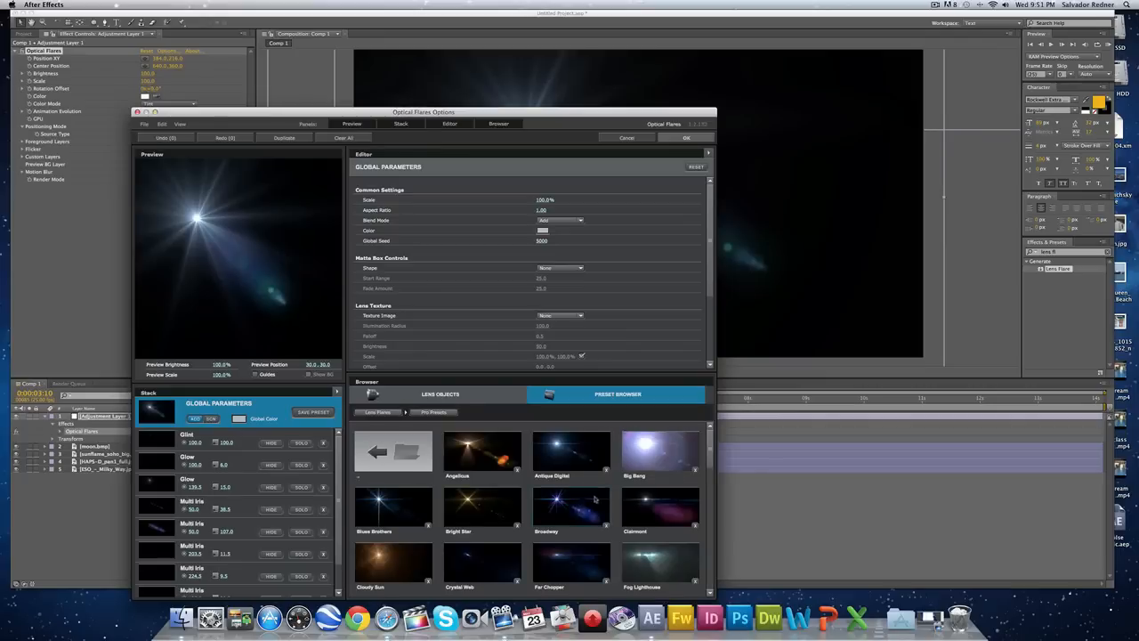
mouse_move(712, 450)
mouse_down()
mouse_move(713, 573)
mouse_move(712, 446)
mouse_up()
click(388, 412)
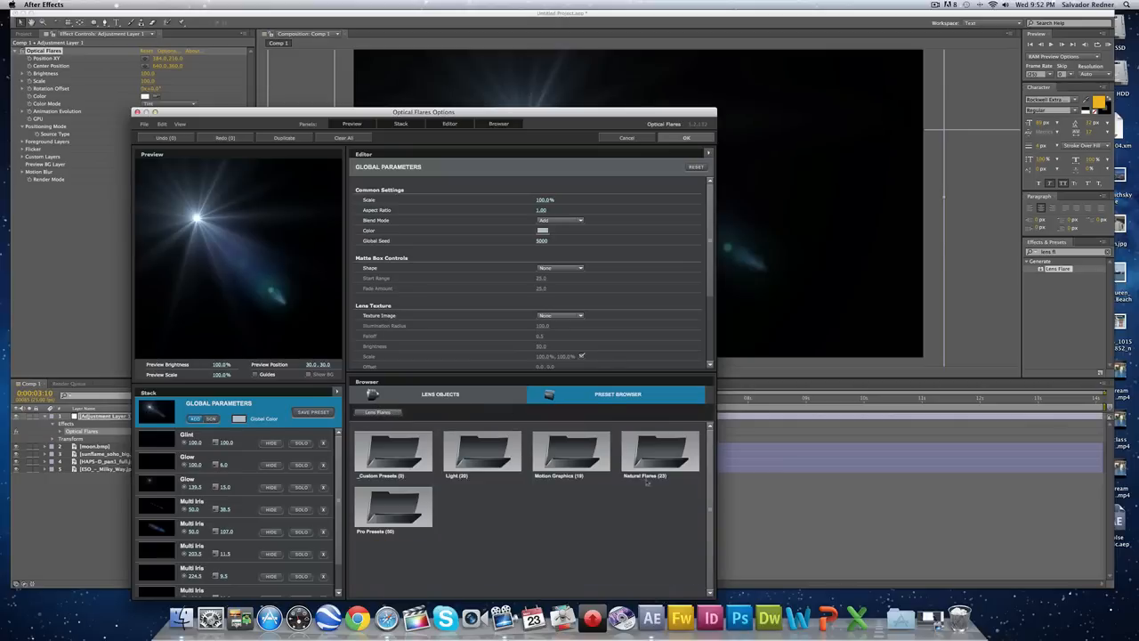
Step: Load the Mylenium True Lies preset from the Natural Flares folder and accept it for the effect
click(671, 454)
click(671, 453)
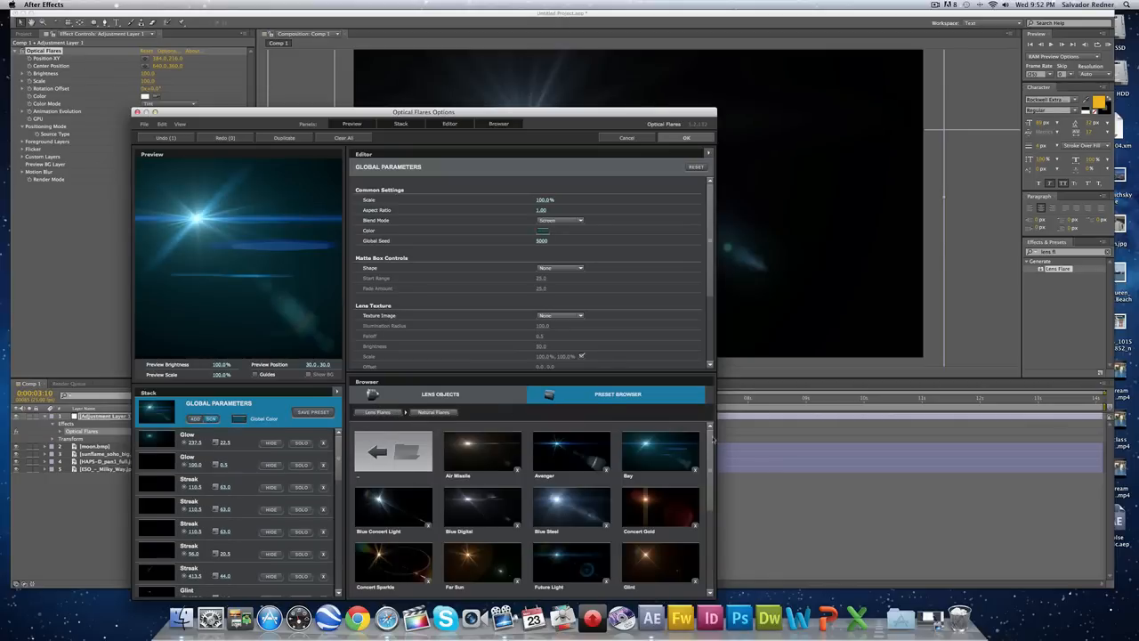
drag(714, 439, 721, 542)
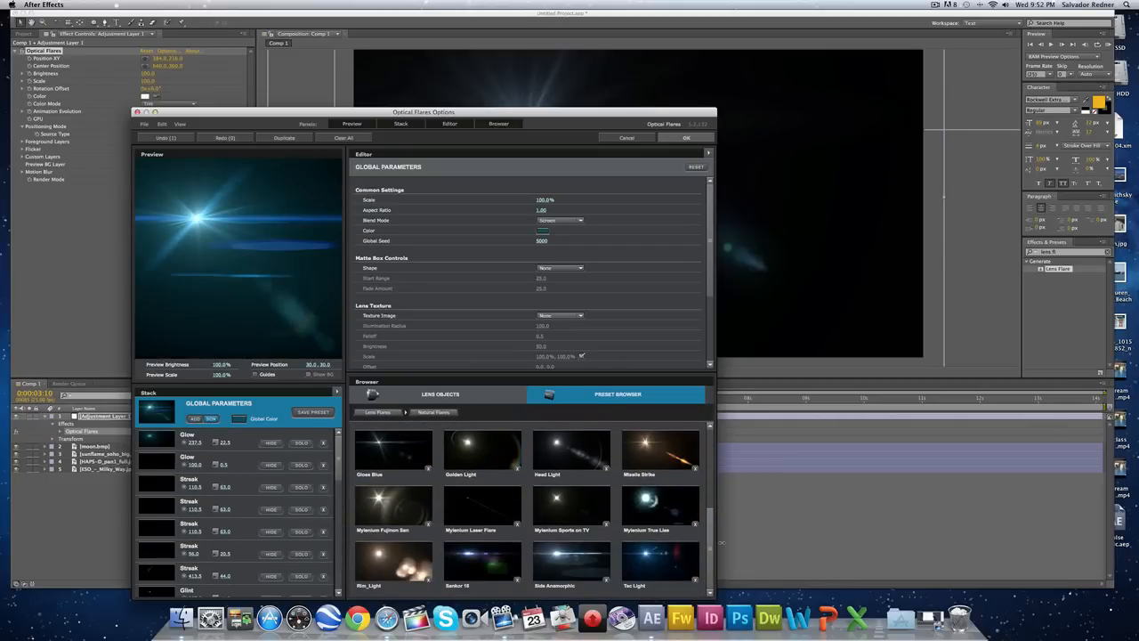
click(660, 506)
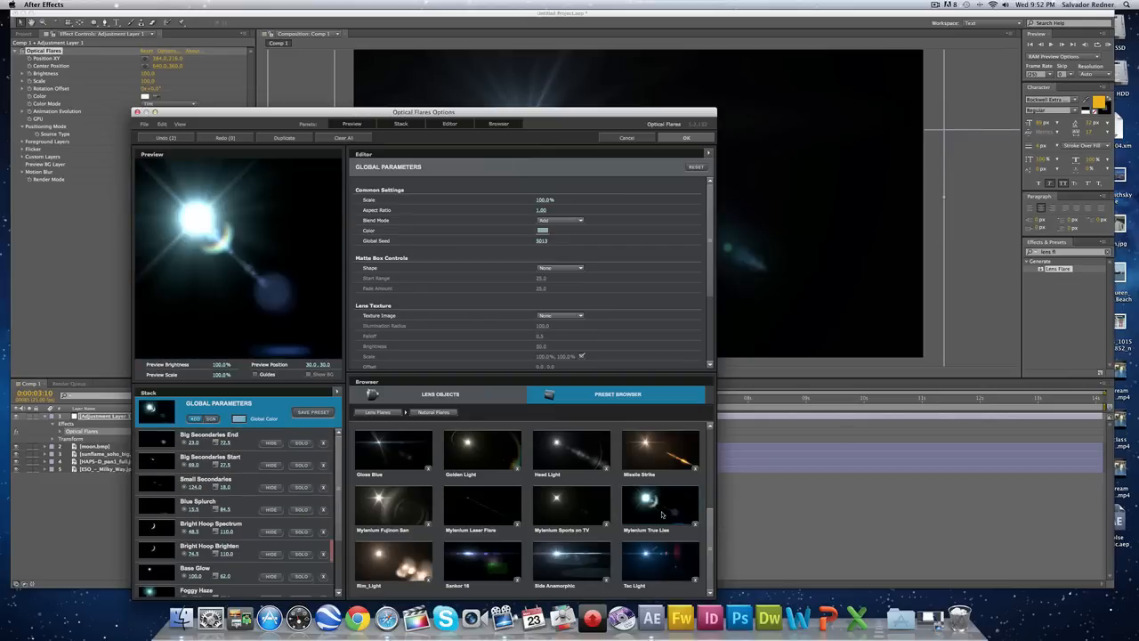
click(686, 137)
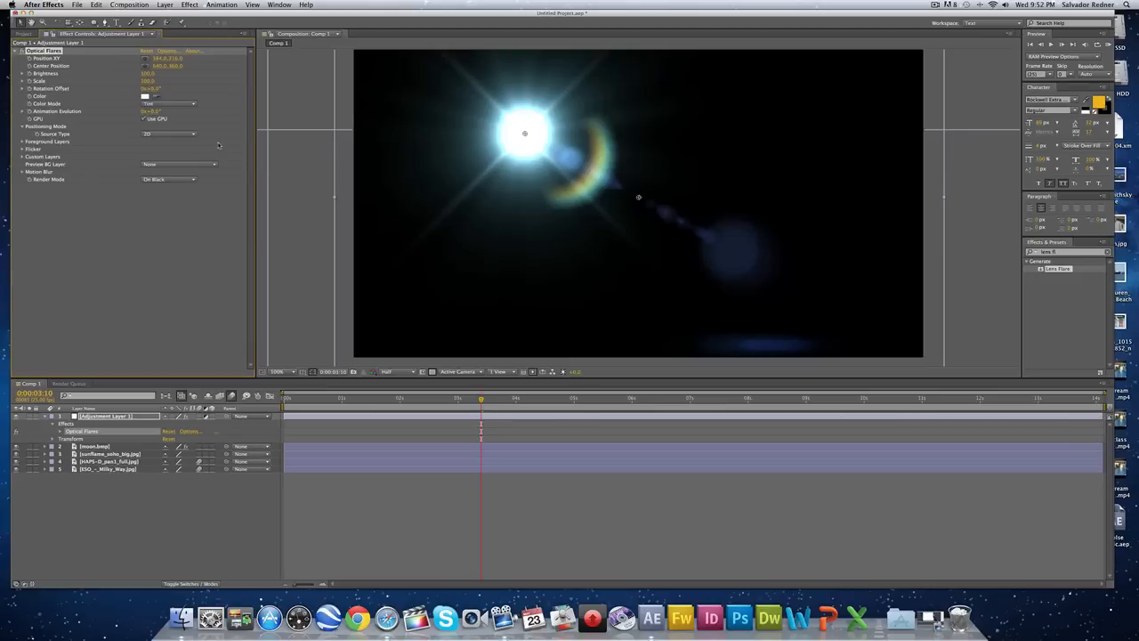
Step: Try the On Transparent render mode for Optical Flares and set it to Over Original
click(164, 179)
click(175, 181)
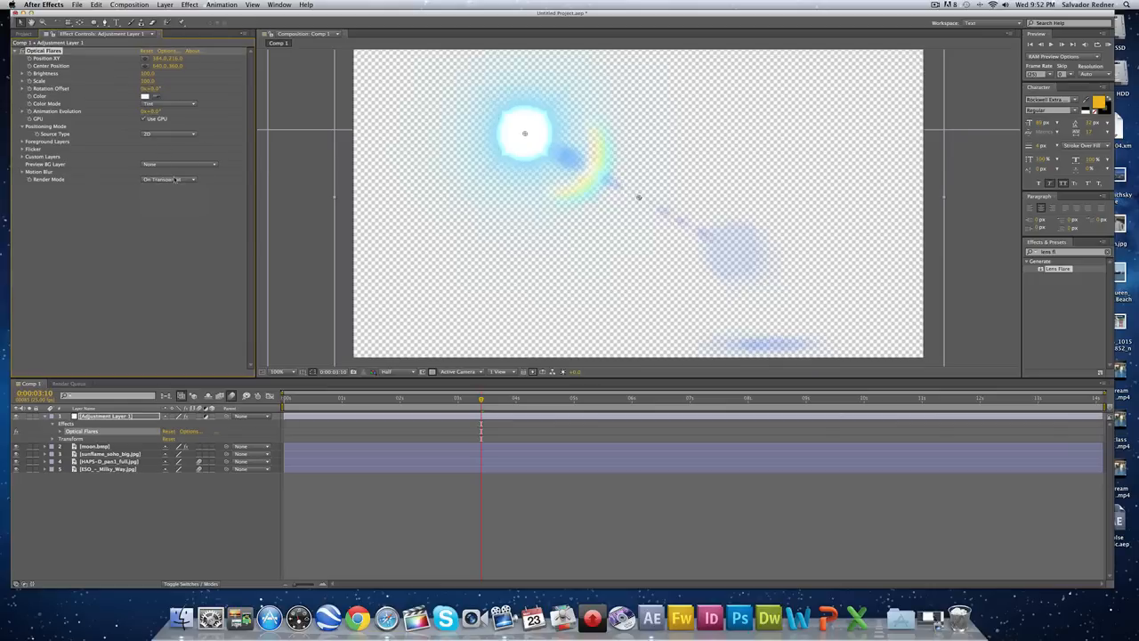
click(175, 180)
click(180, 205)
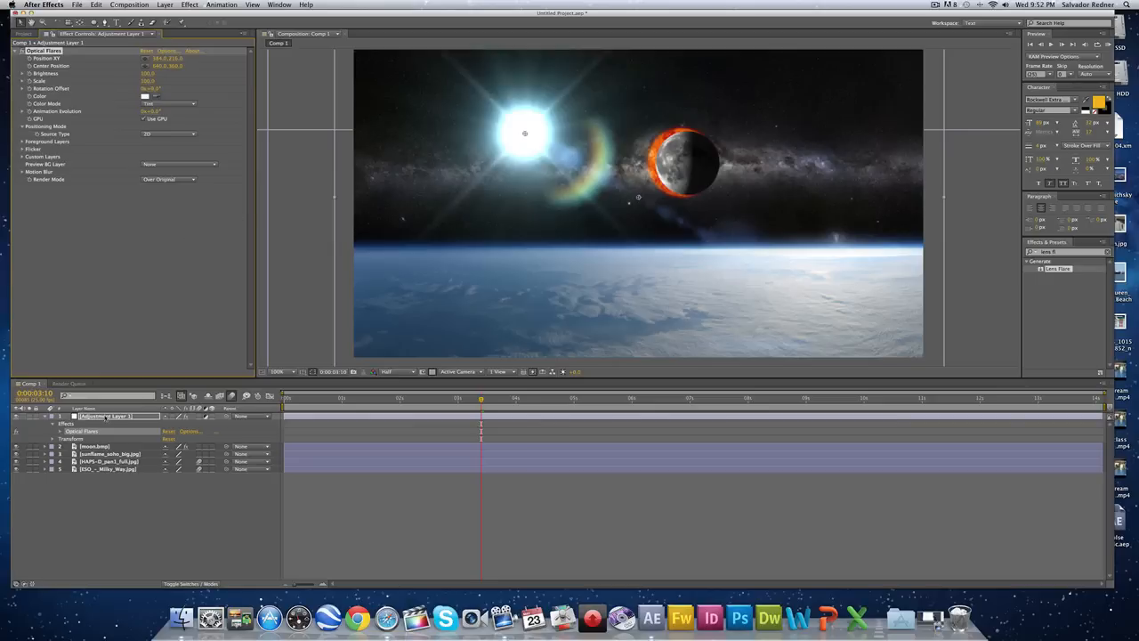
Step: Reorder the adjustment layer beneath the moon layer and move the flare behind the moon, at about 737, 283
drag(105, 415, 113, 452)
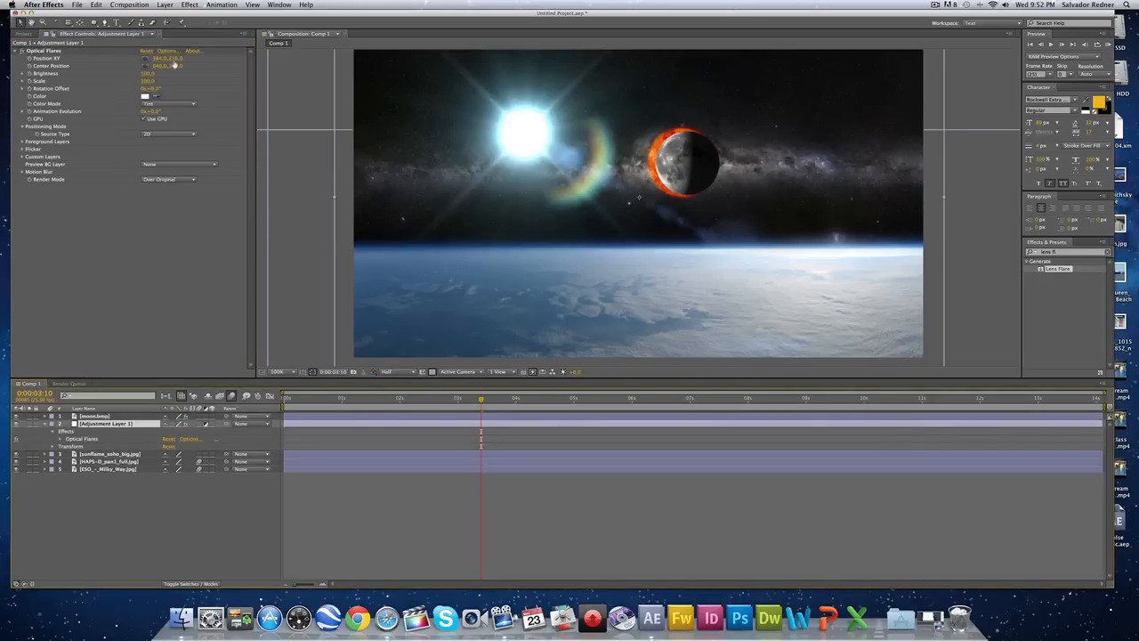
drag(170, 62, 323, 66)
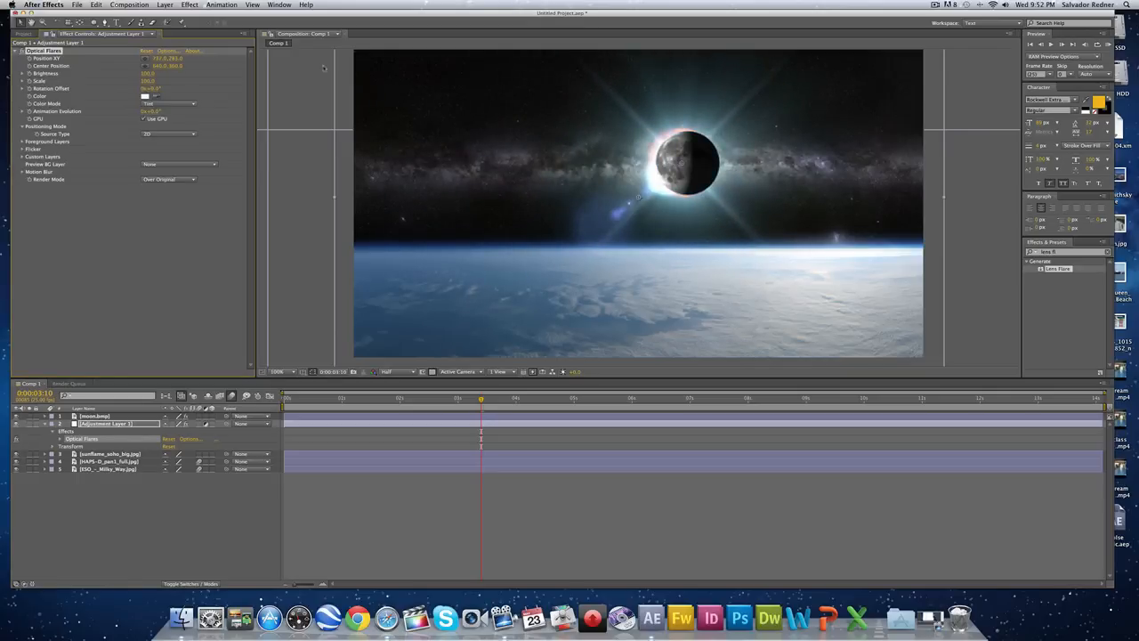
Step: Set the Optical Flares brightness to about 140, scale to 90 and rotation offset to about 15°
drag(147, 74, 145, 74)
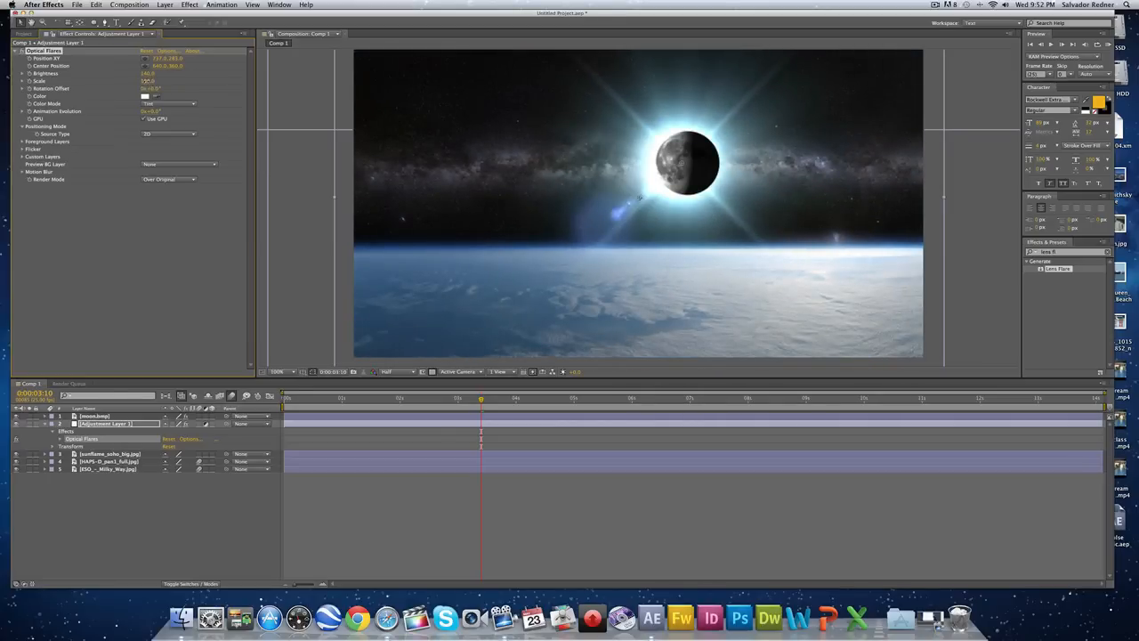
drag(145, 81, 147, 81)
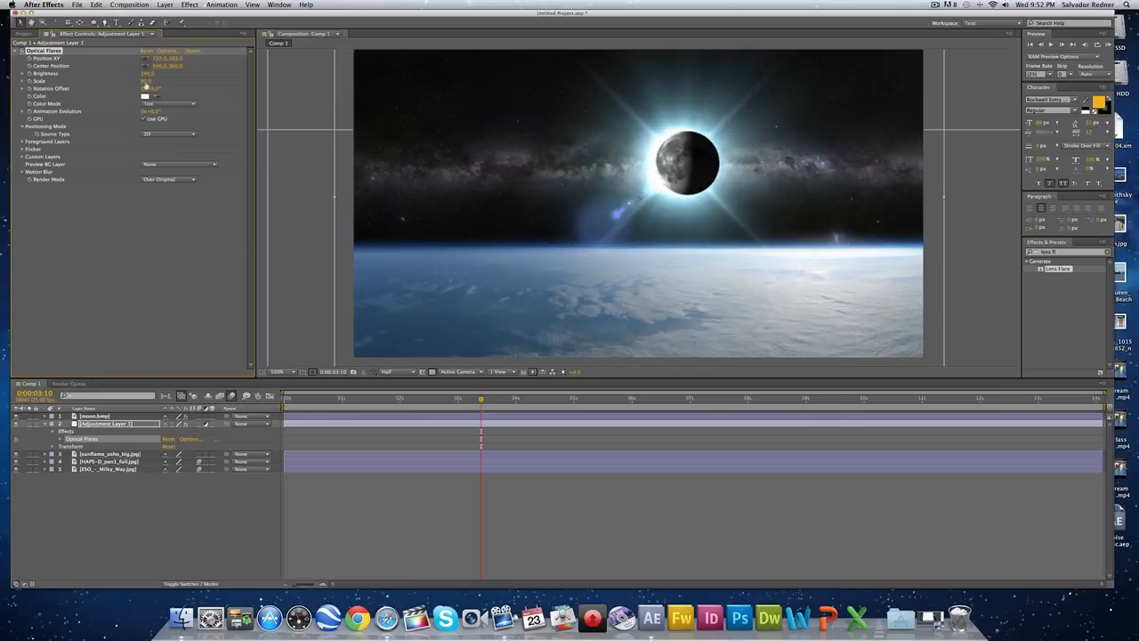
drag(145, 89, 155, 89)
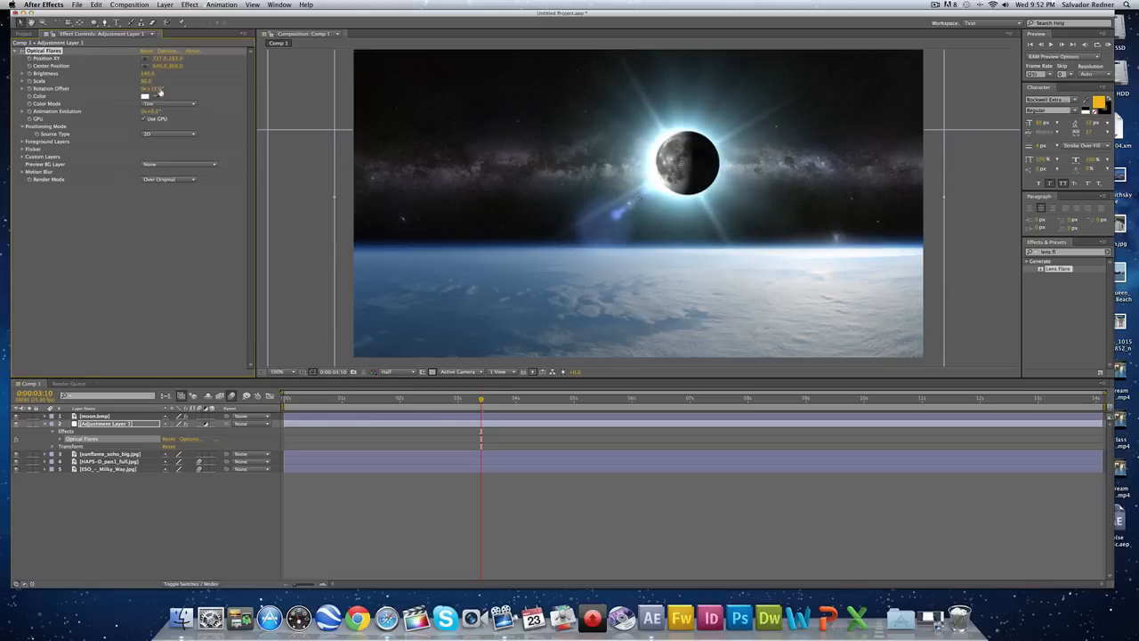
Step: Collapse the adjustment layer's properties and preview the composition from the start
drag(482, 400, 291, 419)
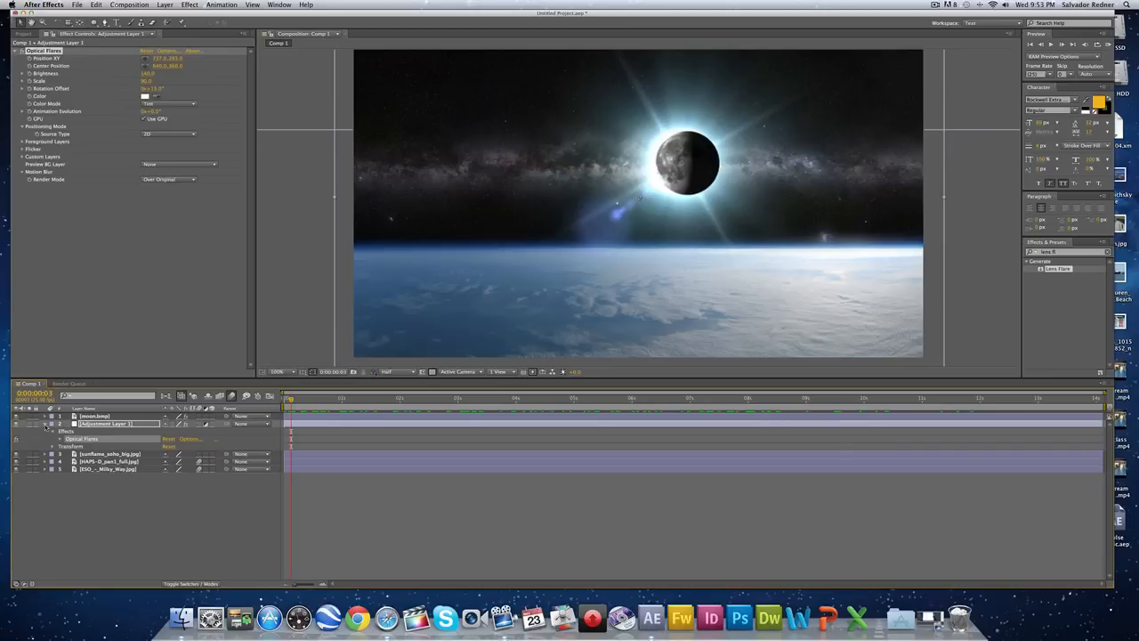
click(45, 426)
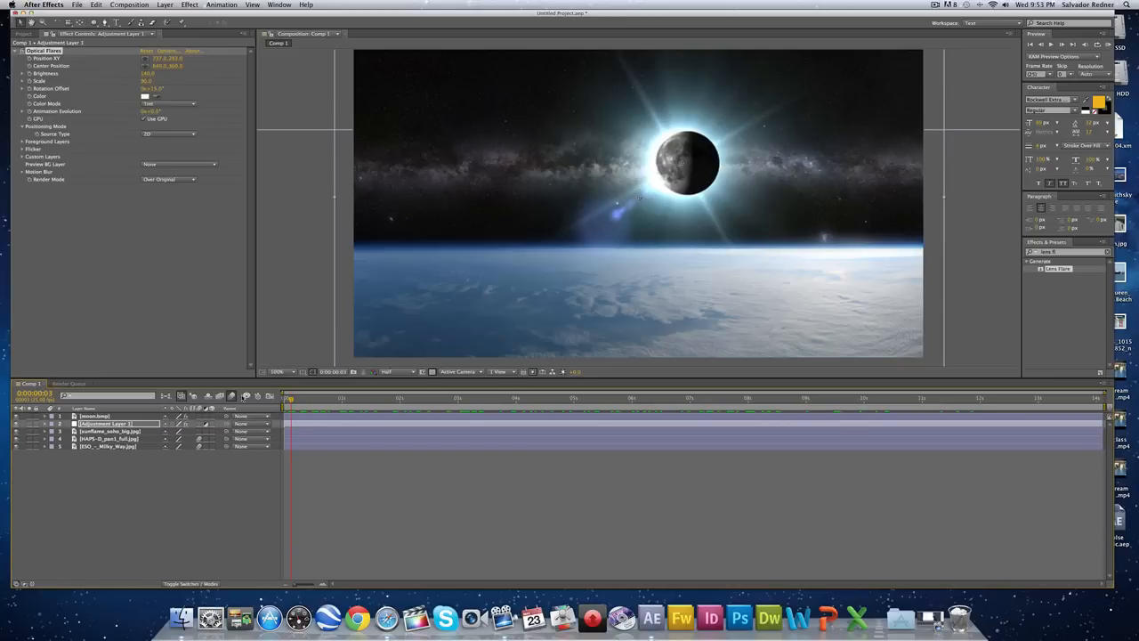
key(KP_0)
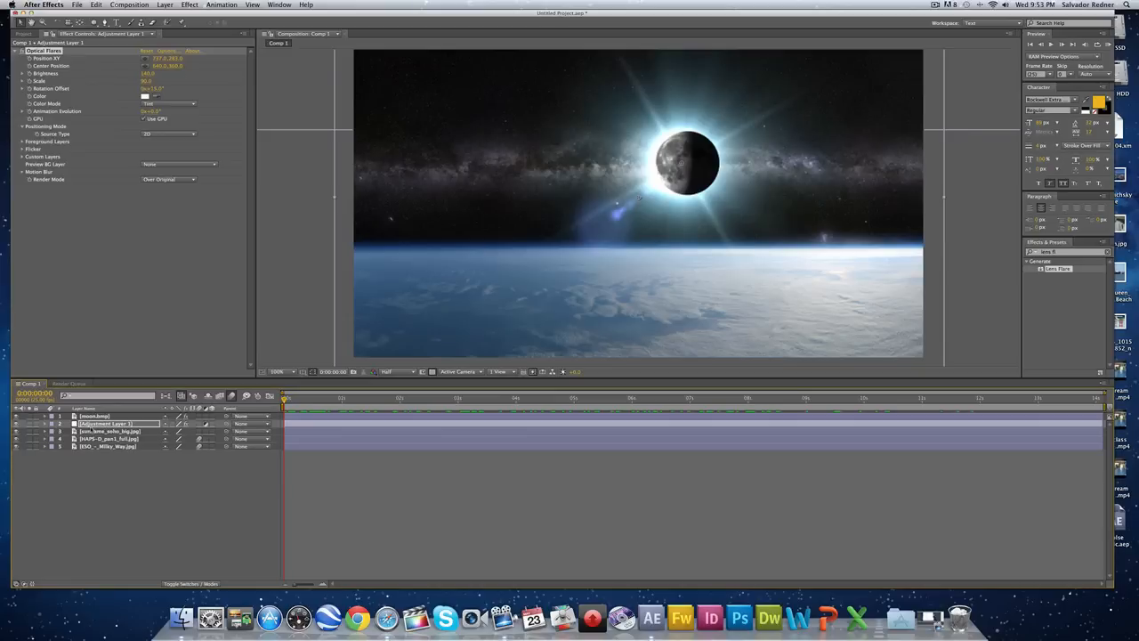
Step: Shift the moon layer horizontally off the flare to about x 963 and keyframe its Position at the comp's start
click(45, 416)
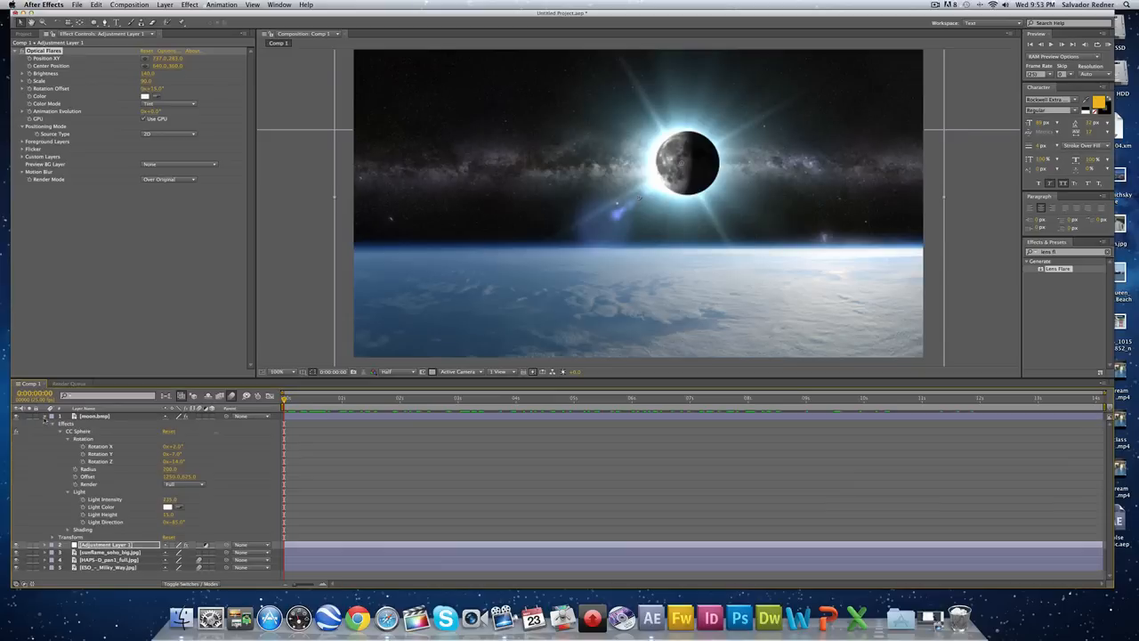
drag(369, 401, 280, 404)
click(61, 431)
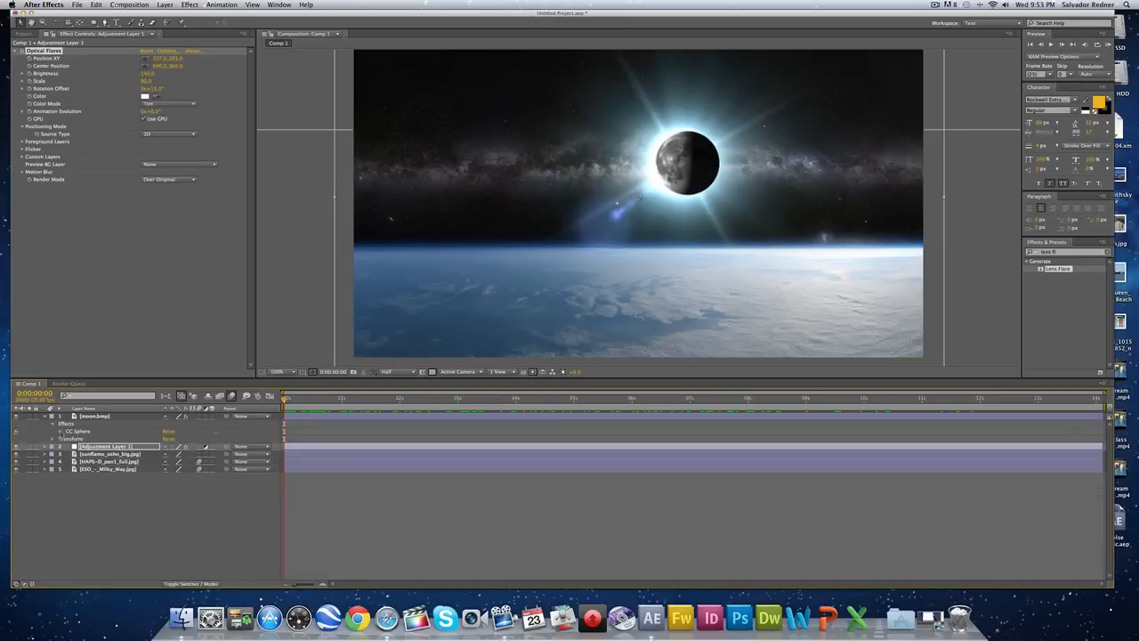
click(53, 439)
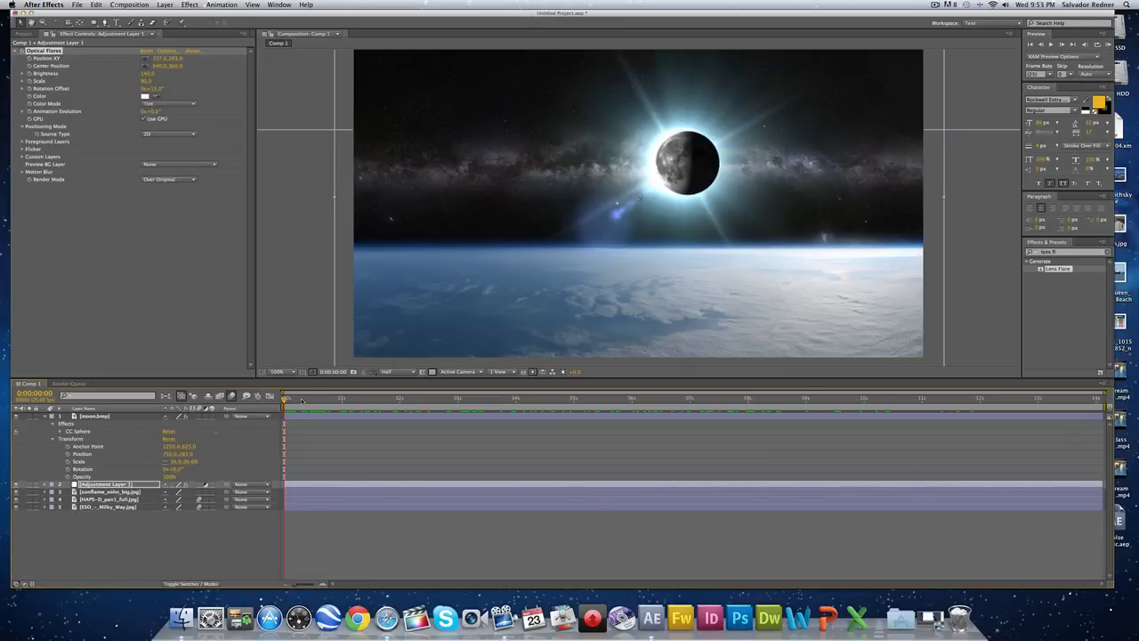
drag(186, 454, 308, 447)
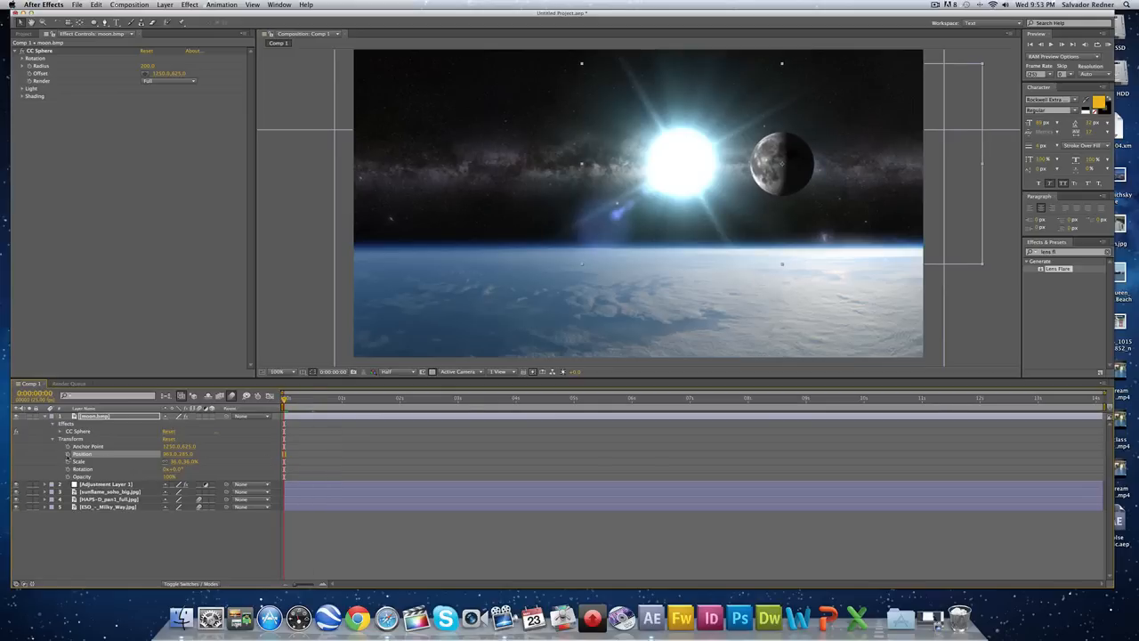
click(67, 454)
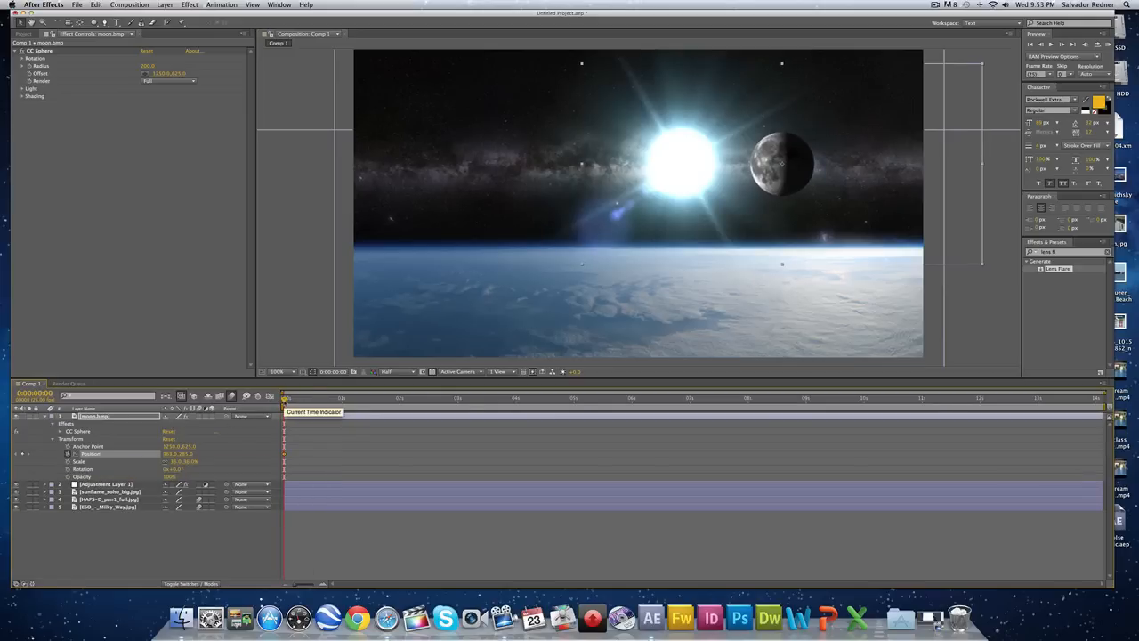
Step: At 0:00:14:02, add a second Position keyframe with the moon over the flare at about 732, 283
drag(285, 400, 314, 399)
drag(566, 416, 1103, 425)
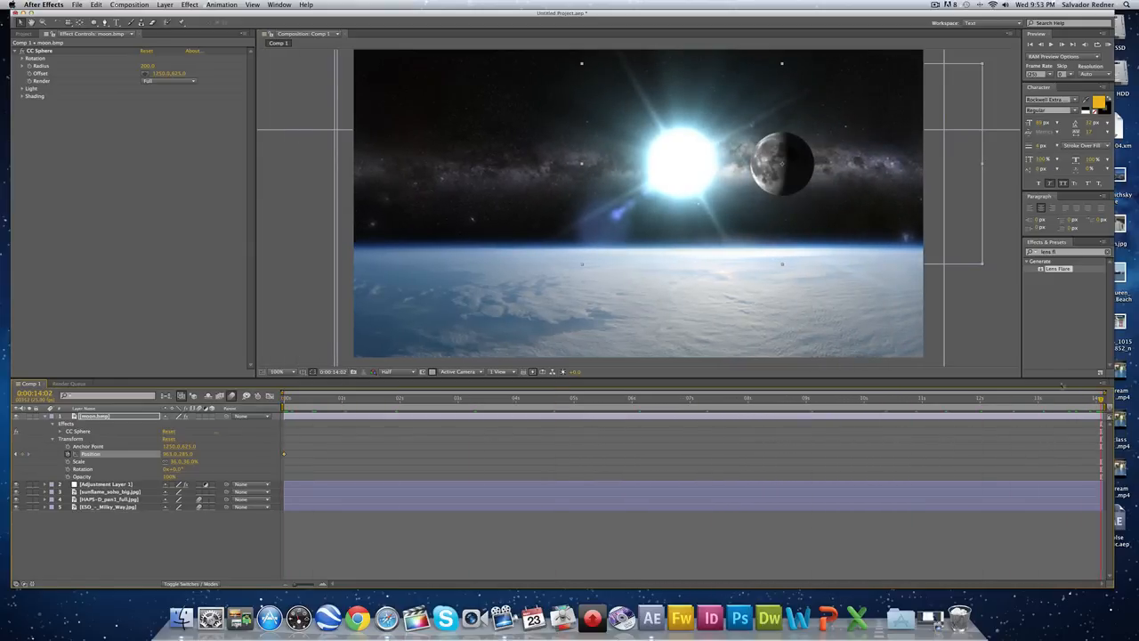
drag(804, 171, 701, 168)
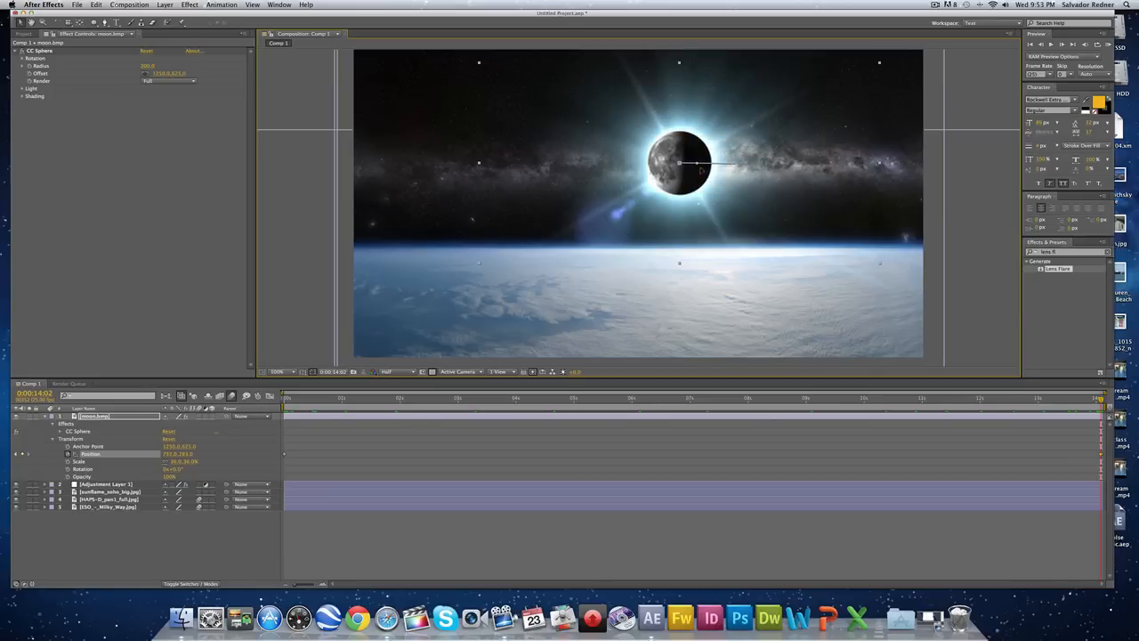
Step: Preview the moon's movement and shift its final Position keyframe earlier, to slightly past 12 seconds
drag(810, 407, 110, 381)
drag(284, 397, 1005, 414)
drag(1020, 458, 1077, 454)
drag(955, 487, 283, 456)
drag(1025, 449, 274, 459)
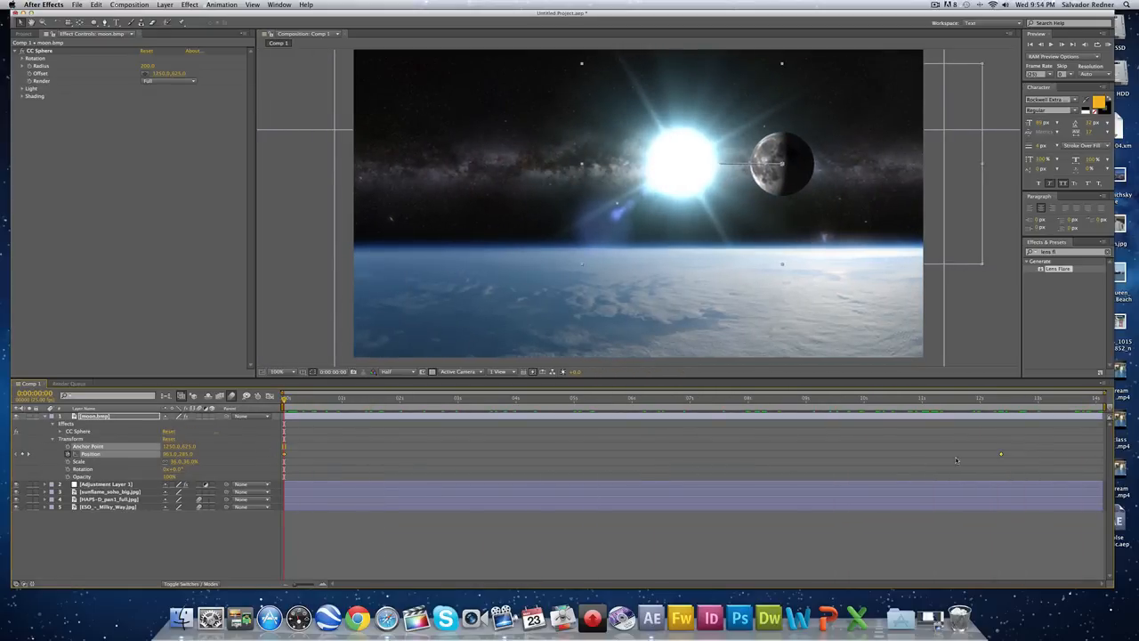
Step: Apply Keyframe Assistant easing to the moon's final Position keyframe and preview the motion
right_click(1002, 455)
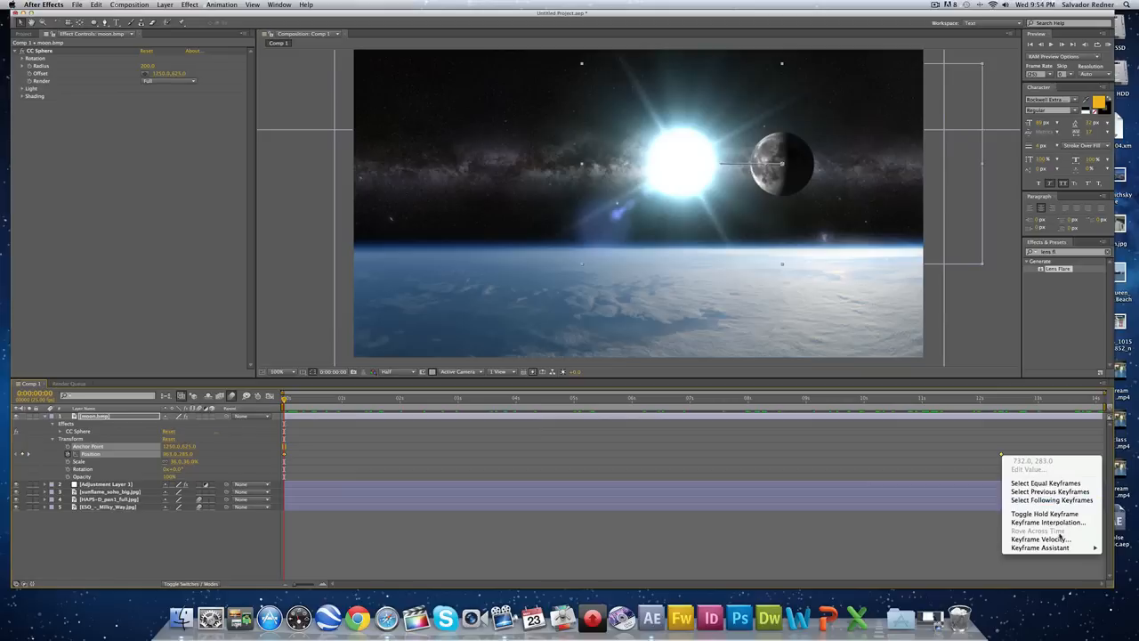
mouse_move(1063, 547)
click(922, 541)
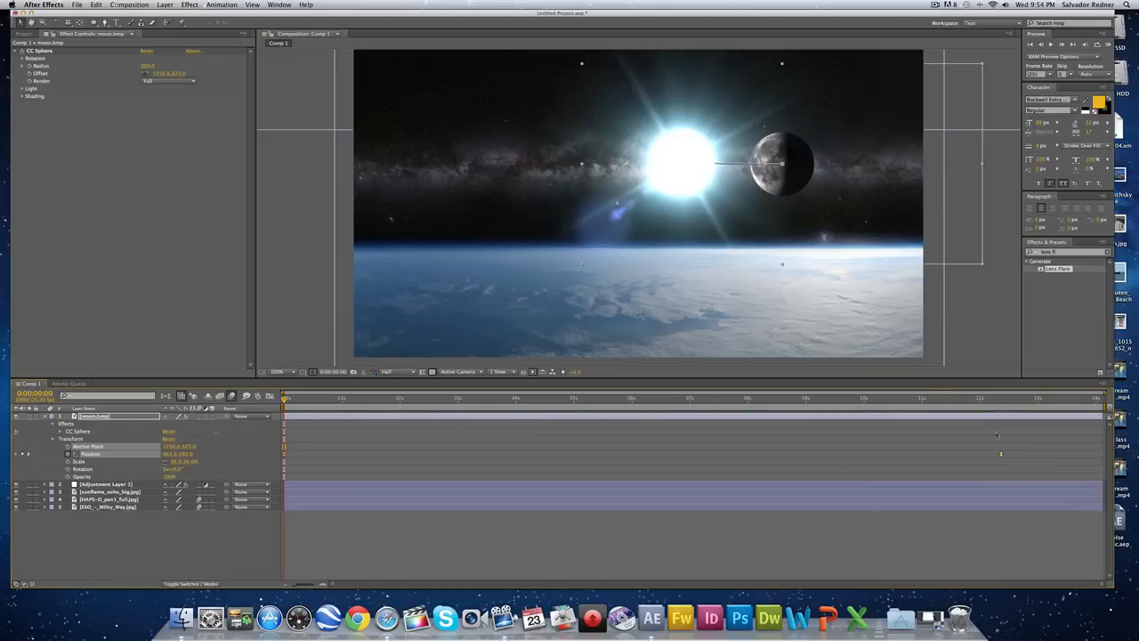
key(space)
Step: Reveal the moon's CC Sphere rotation properties and set a Rotation Y keyframe at the comp's start
click(53, 440)
click(60, 431)
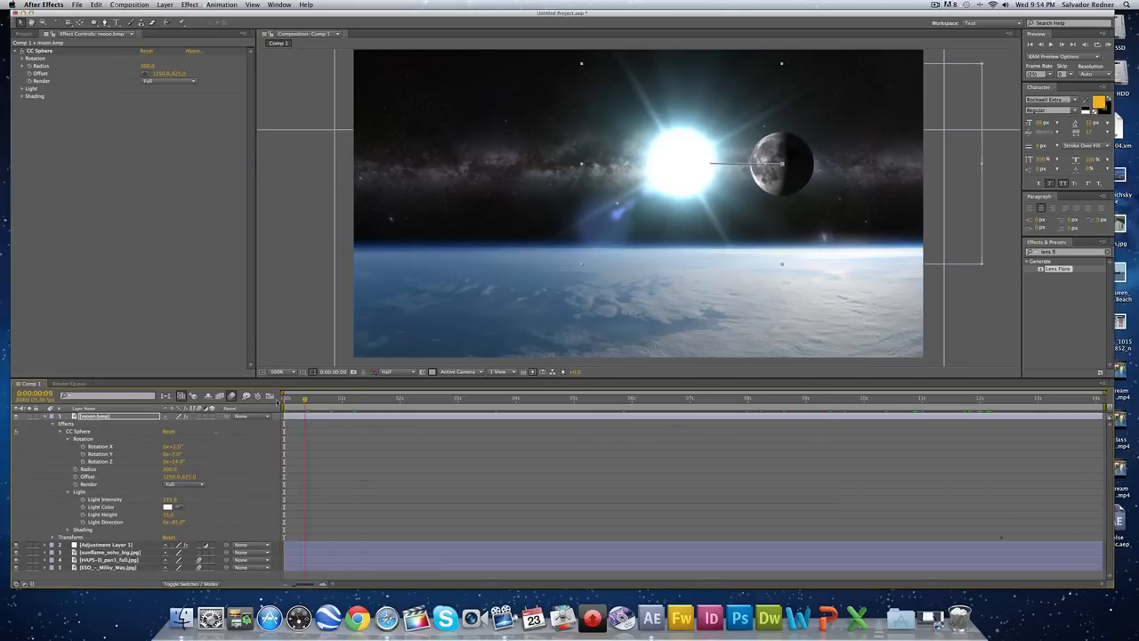
click(82, 454)
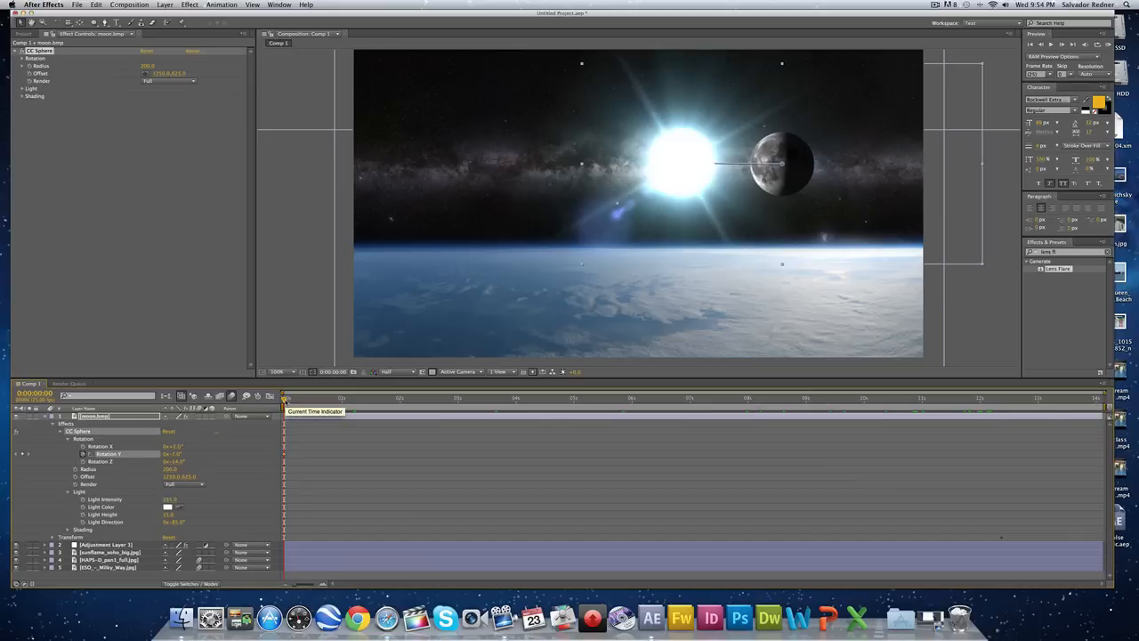
Step: Add a second Rotation Y keyframe of 21° at 0:00:12:21 and preview the moon's spin
drag(285, 398, 917, 400)
drag(969, 436, 1029, 436)
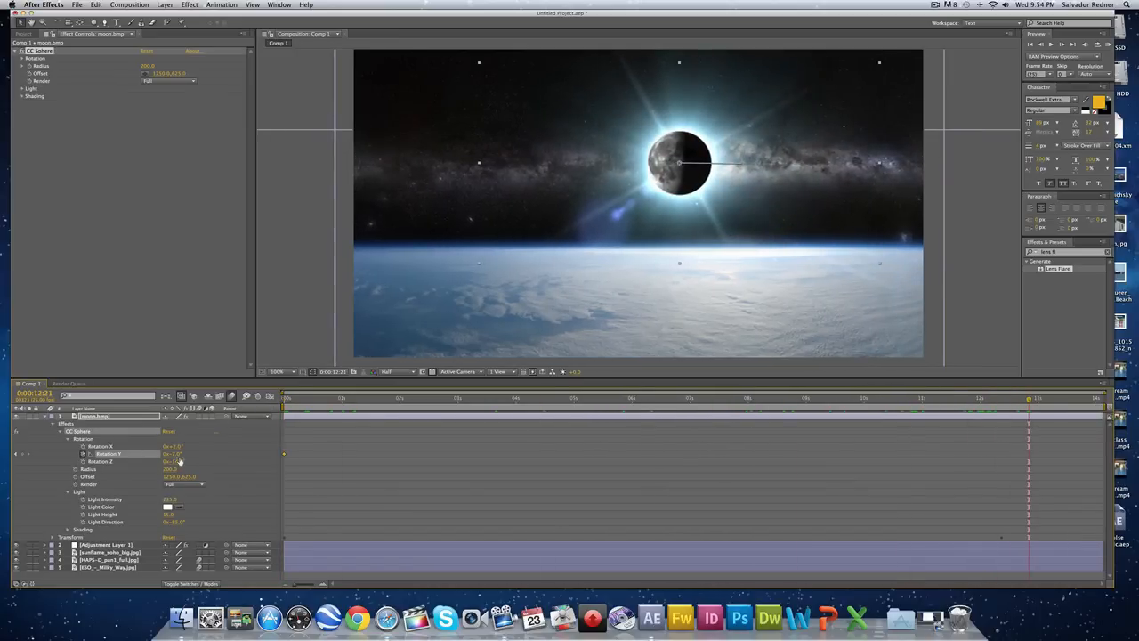
drag(178, 458, 190, 455)
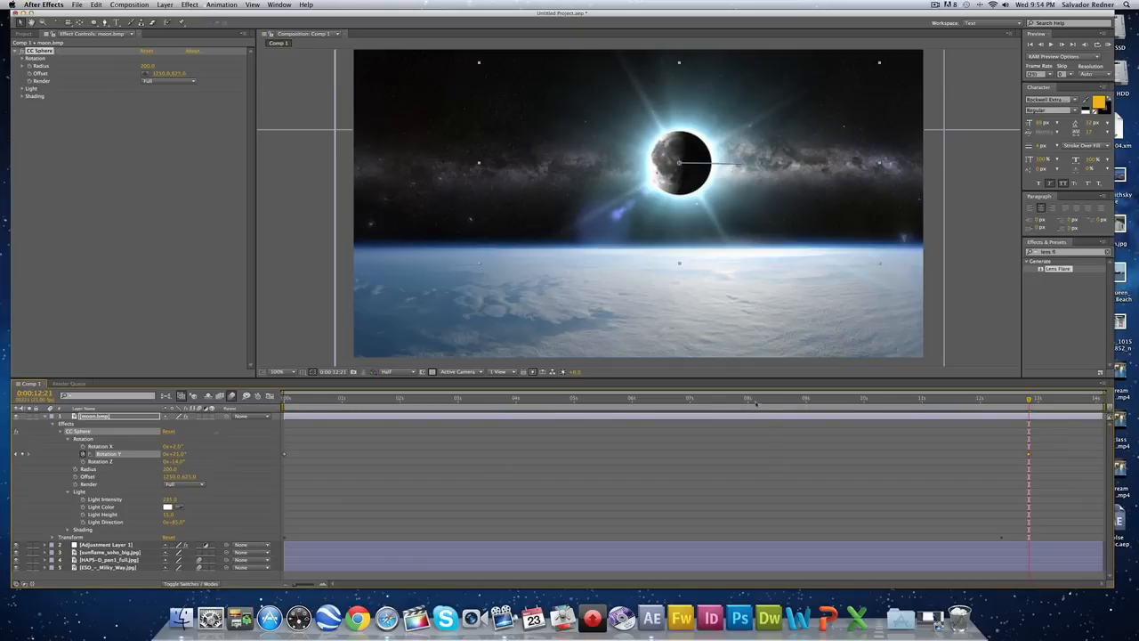
drag(755, 403, 233, 431)
drag(315, 437, 494, 446)
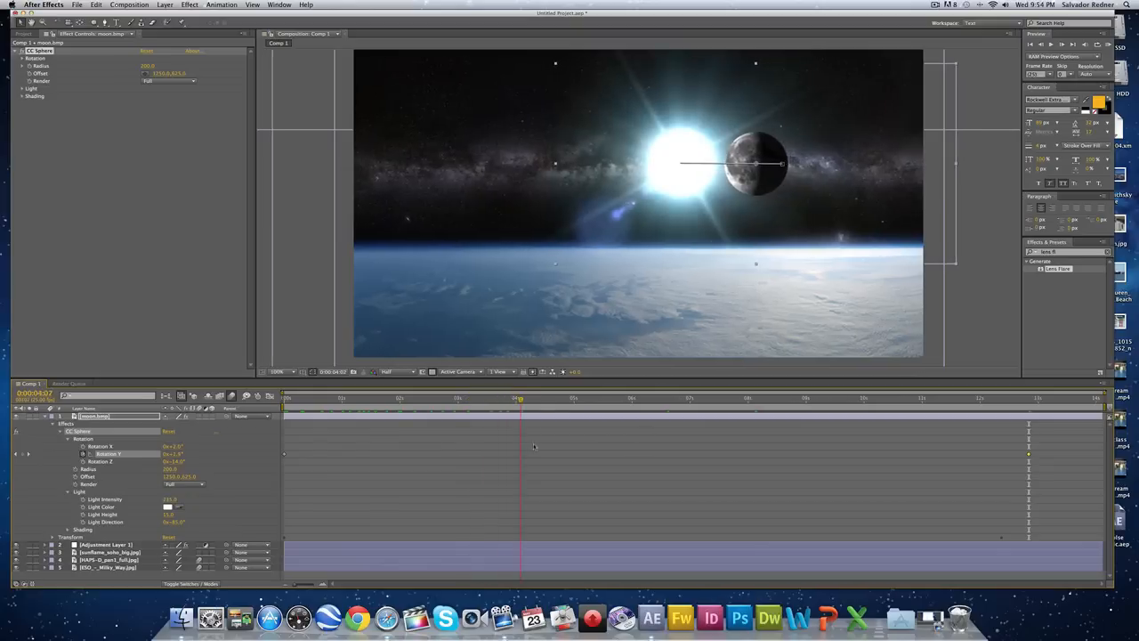
Step: Delete the final Rotation Y keyframe and add one of about 97° at 0:00:12:12 for a stronger spin
drag(640, 439, 1008, 406)
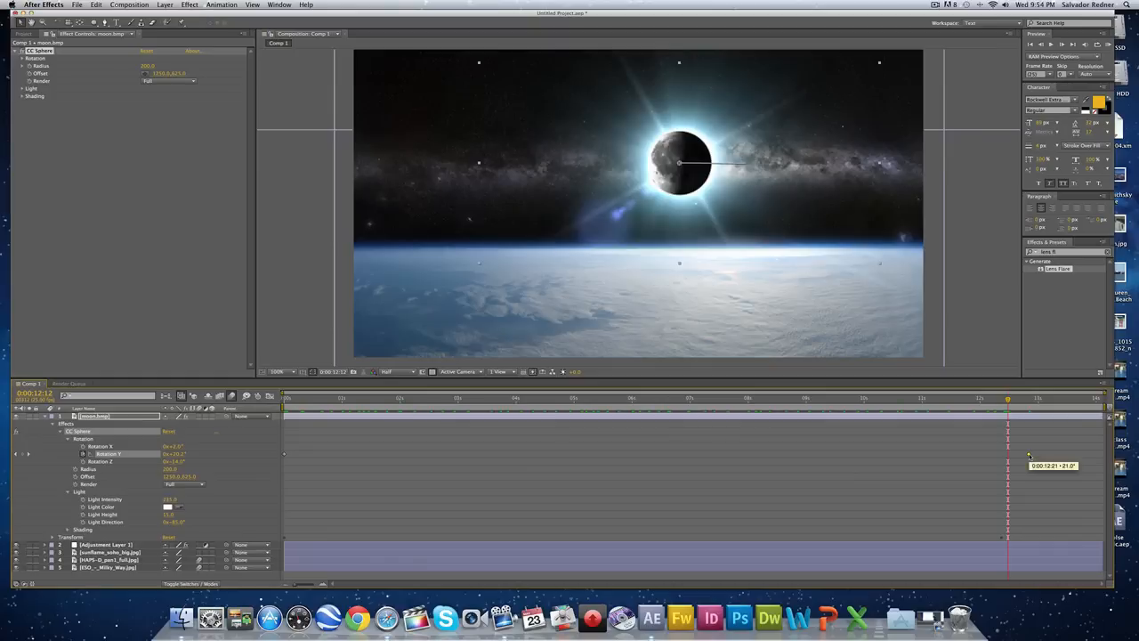
key(Delete)
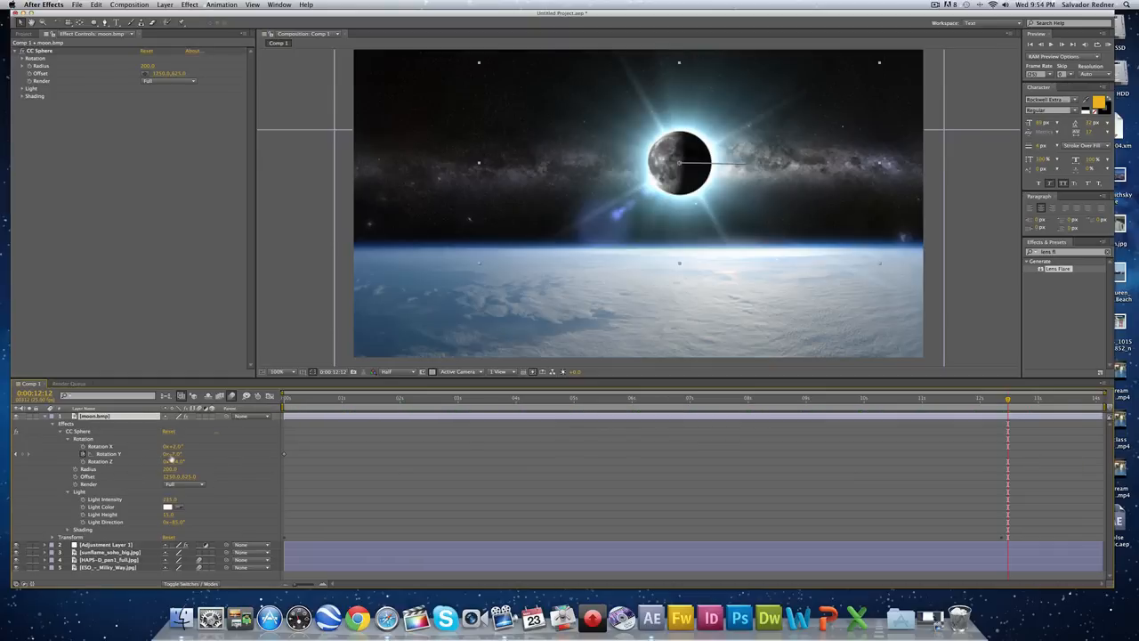
drag(174, 457, 255, 464)
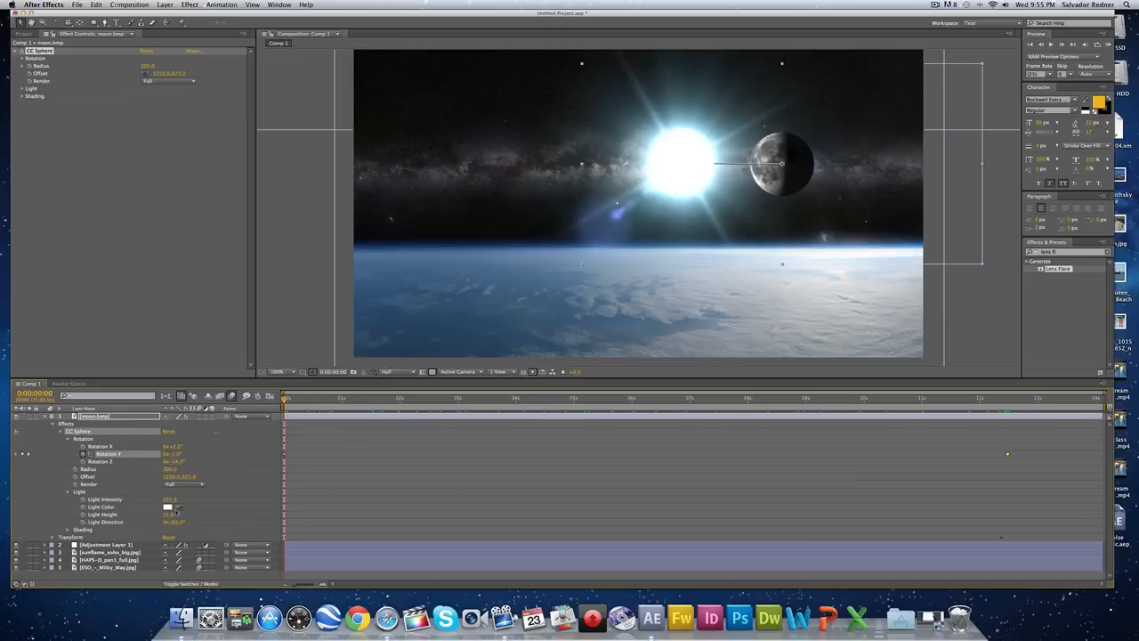
Step: Try animating the moon's CC Sphere Light Height from about -18 at the comp's start to a different value at 0:00:12:11
drag(169, 517, 146, 515)
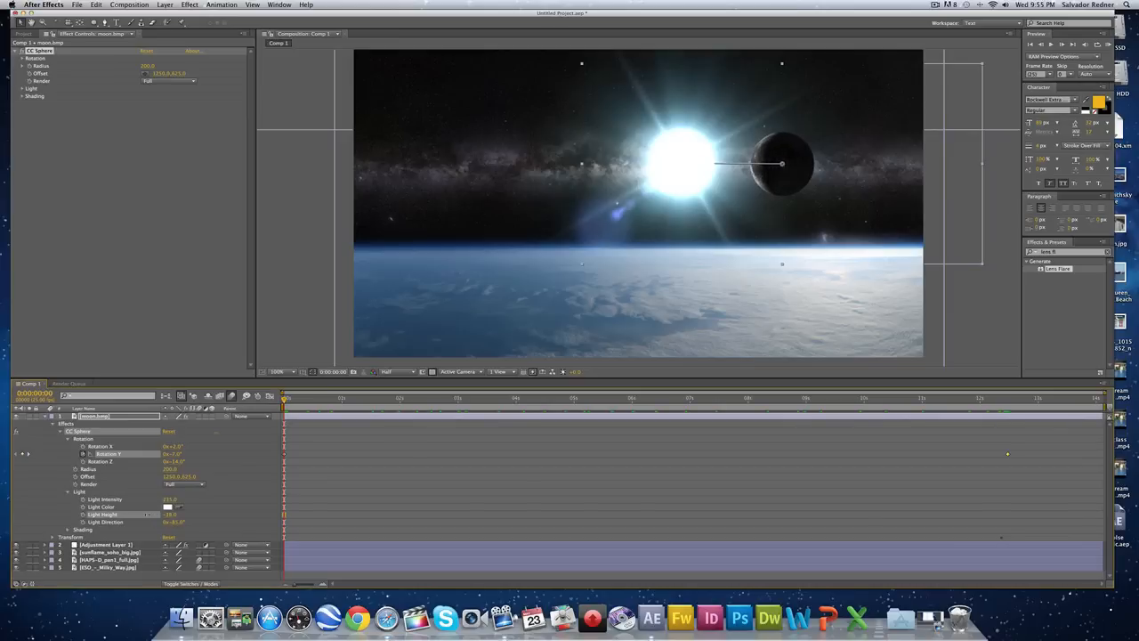
key(space)
drag(285, 400, 1005, 488)
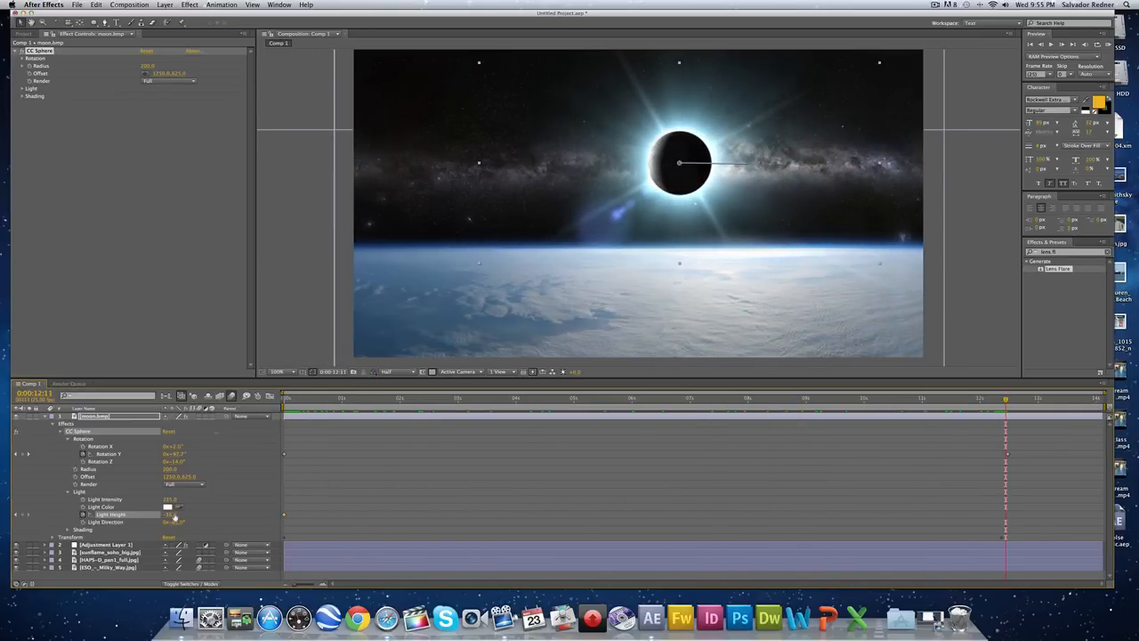
drag(170, 514, 166, 514)
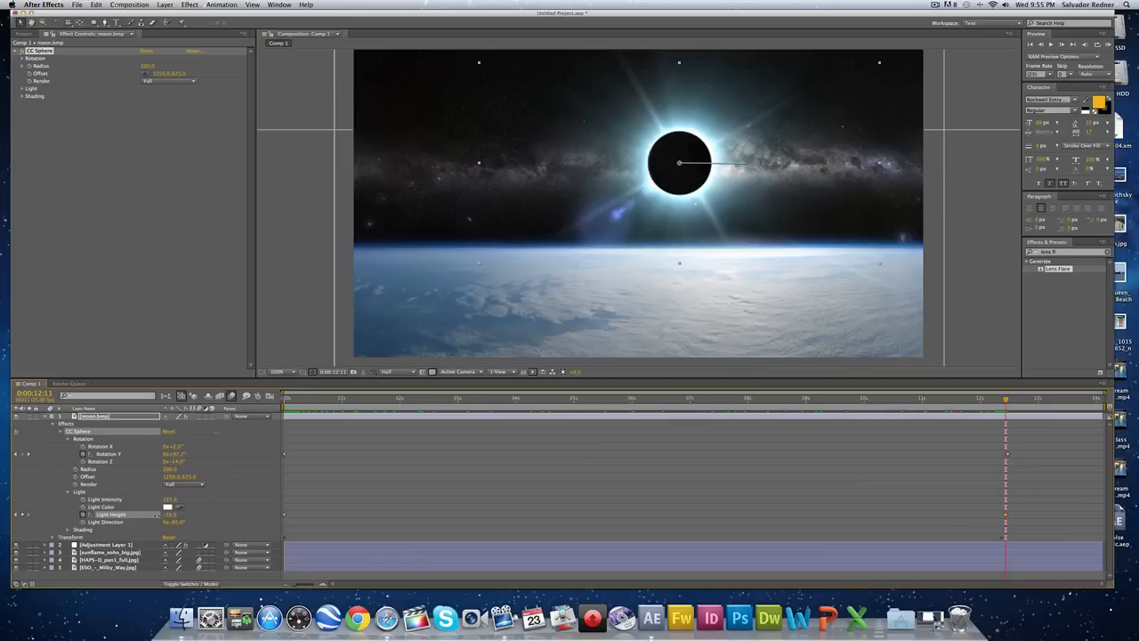
drag(129, 516, 204, 519)
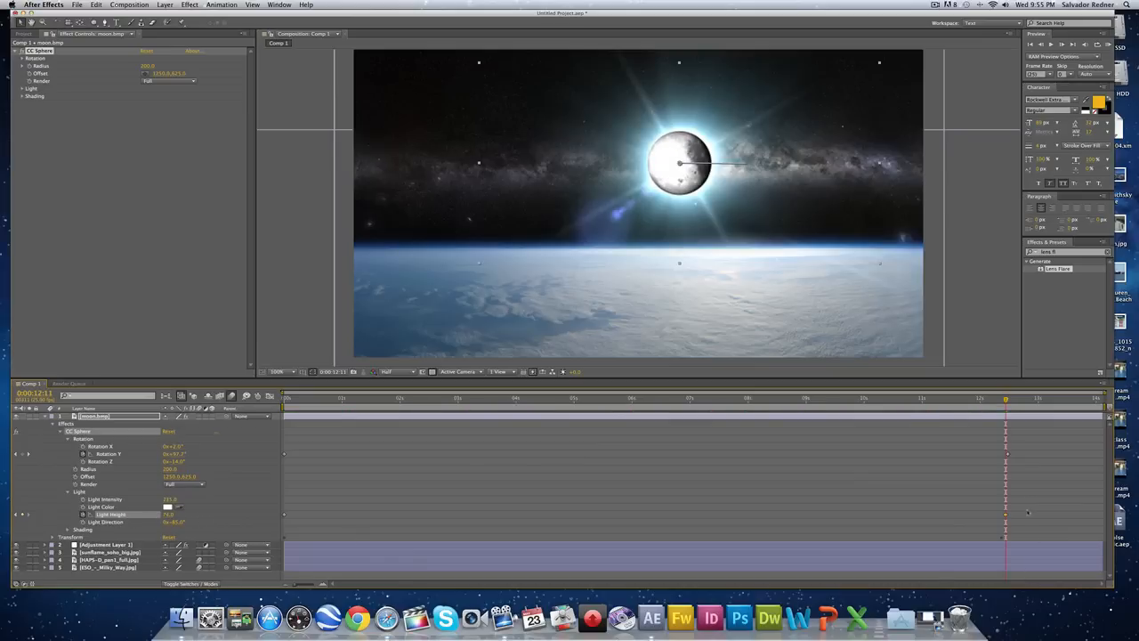
Step: Delete both Light Height keyframes
drag(1028, 508, 984, 524)
key(Delete)
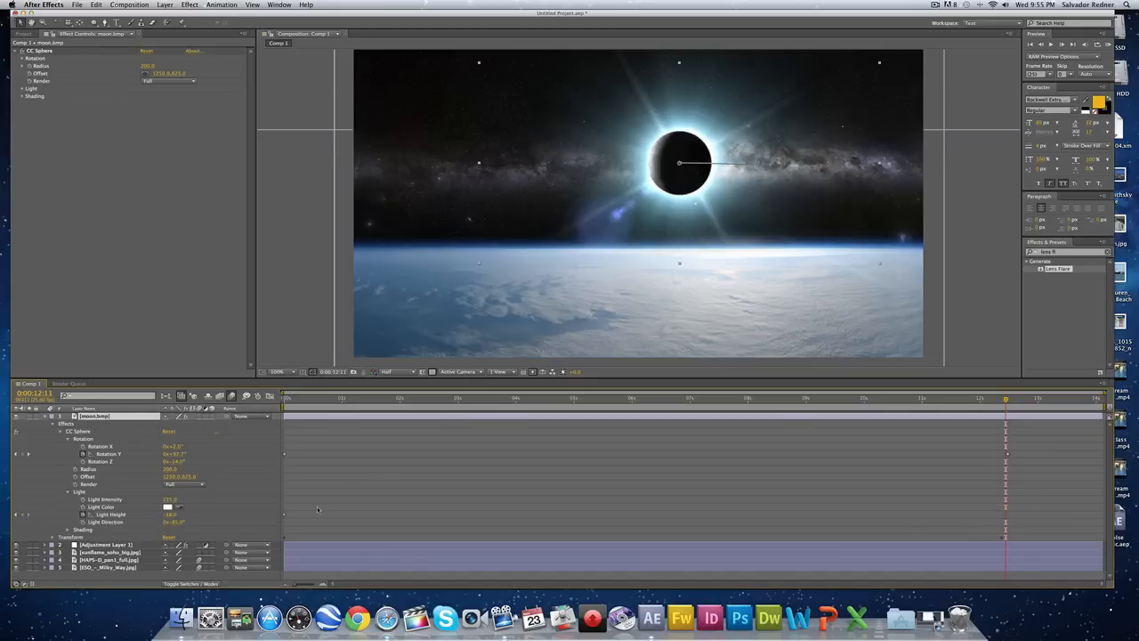
drag(315, 508, 274, 527)
key(Delete)
Step: Keyframe Light Height high enough at the comp's start to light nearly the whole moon, and at a negative value darkening it at 0:00:12:09
drag(314, 400, 269, 403)
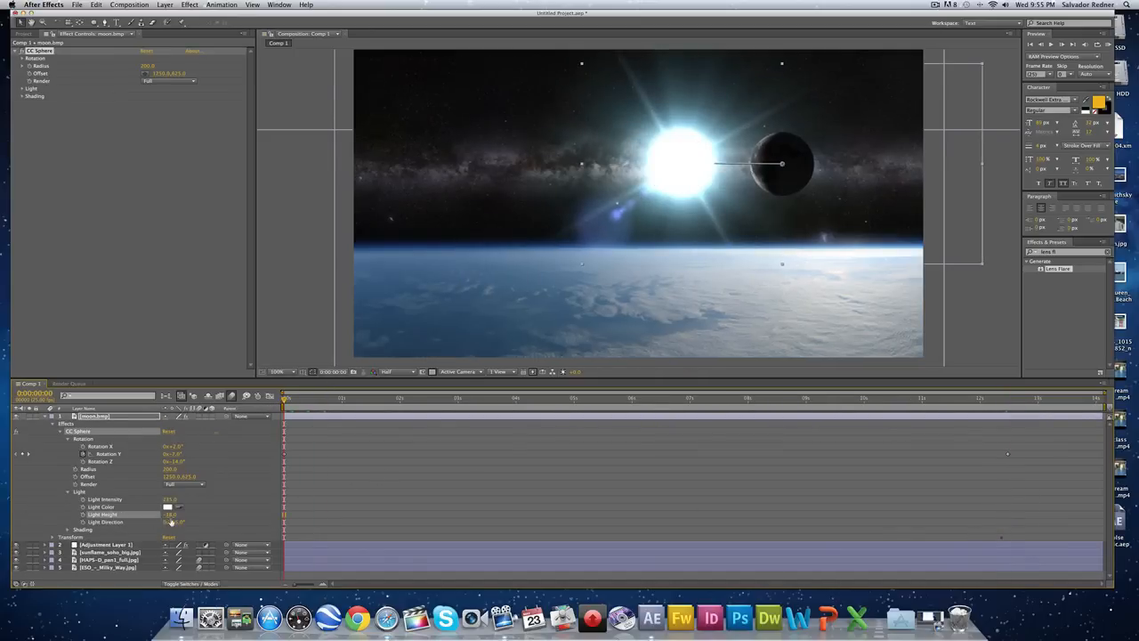
drag(169, 514, 211, 513)
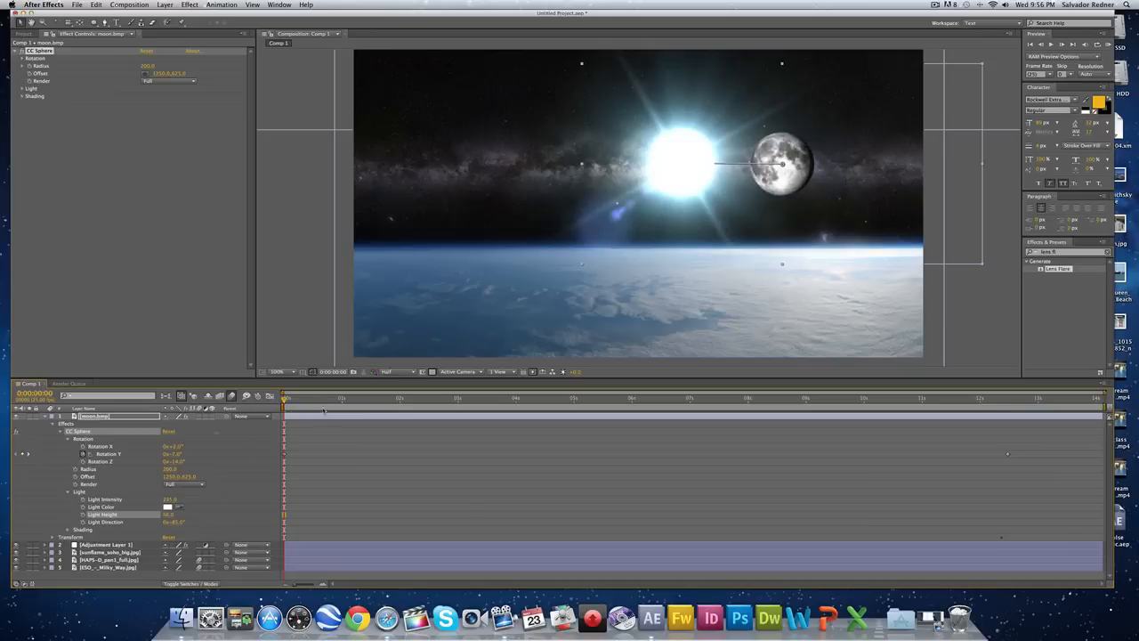
drag(292, 401, 269, 440)
drag(292, 402, 1001, 415)
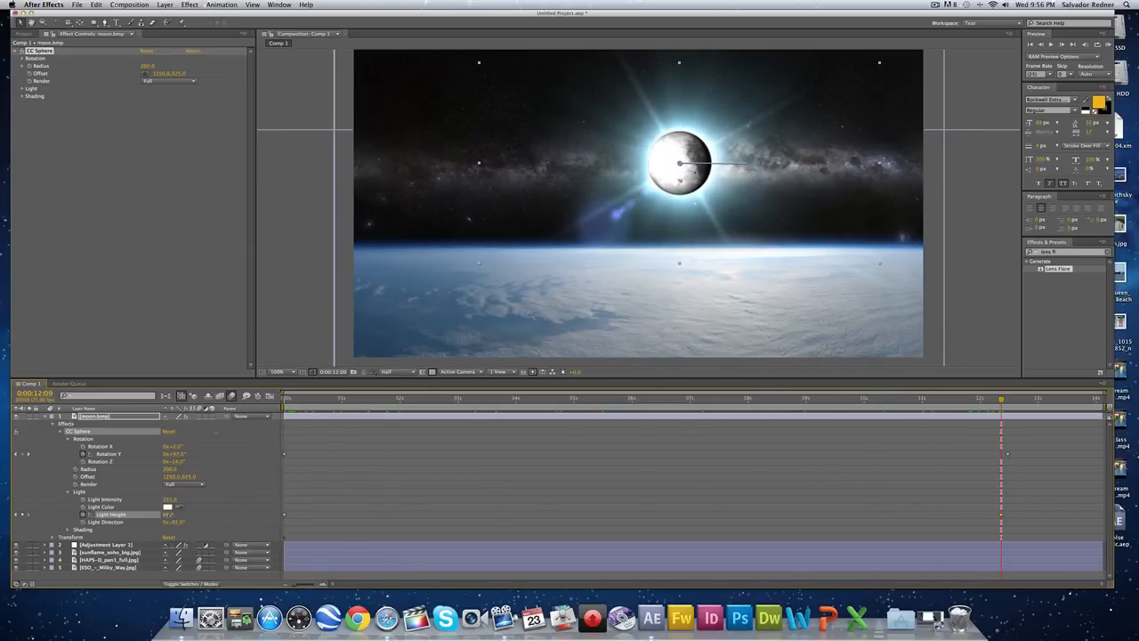
drag(168, 514, 120, 515)
Step: Keyframe the moon's Light Intensity at the comp's start and reduce its value
drag(343, 406, 274, 481)
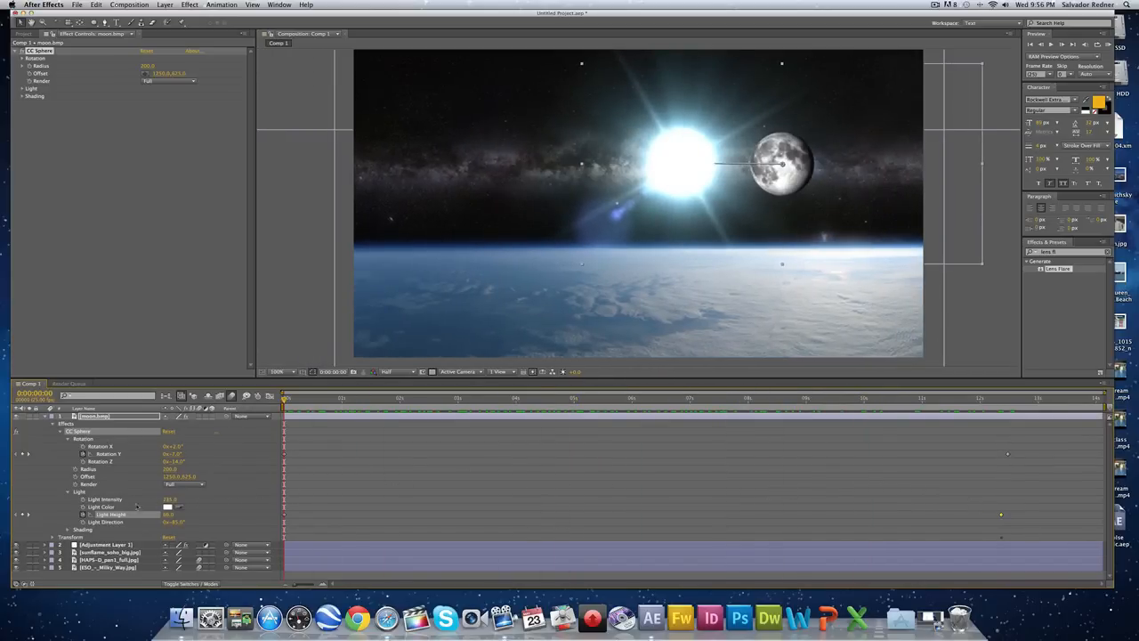
click(83, 500)
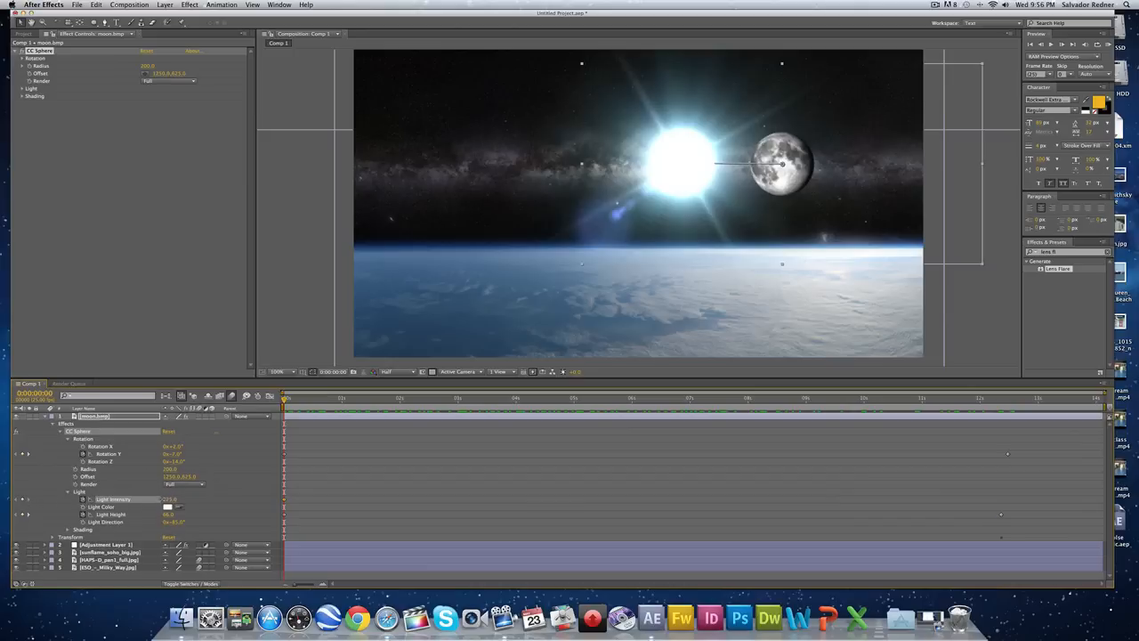
drag(168, 499, 149, 500)
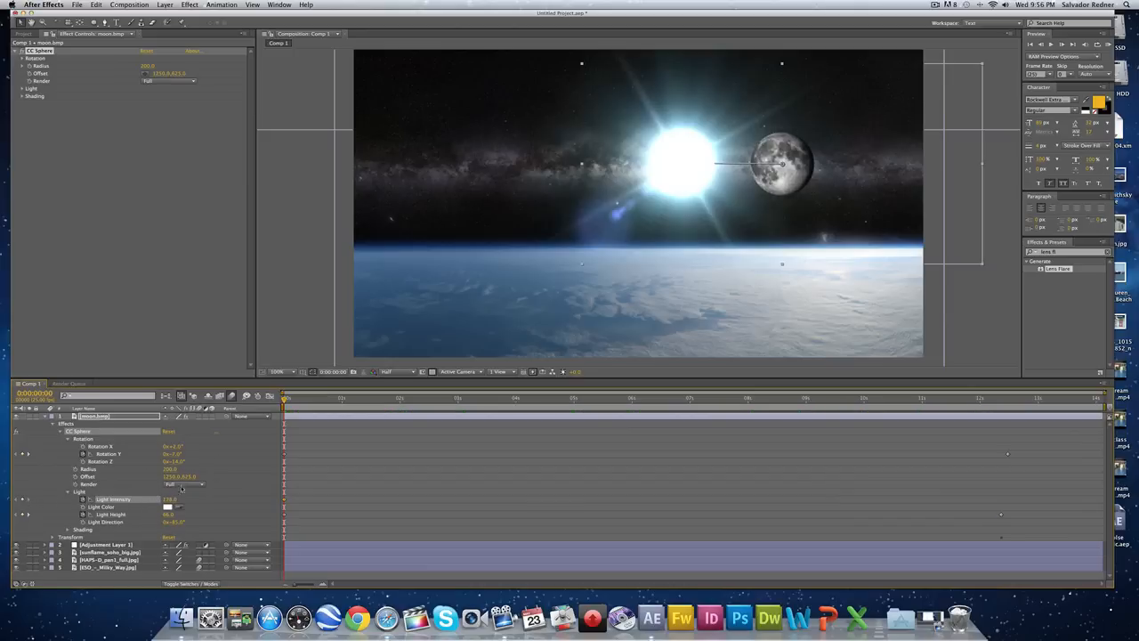
Step: At 0:00:07:06, raise the moon's Light Intensity for a second keyframe and preview the lighting change
key(space)
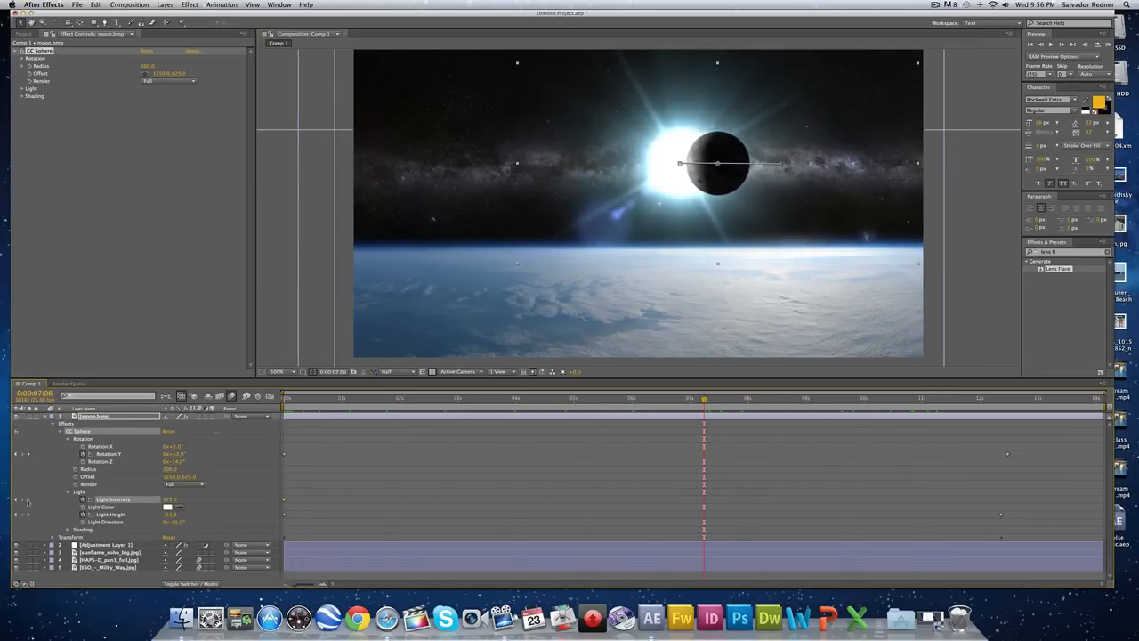
drag(167, 504, 213, 501)
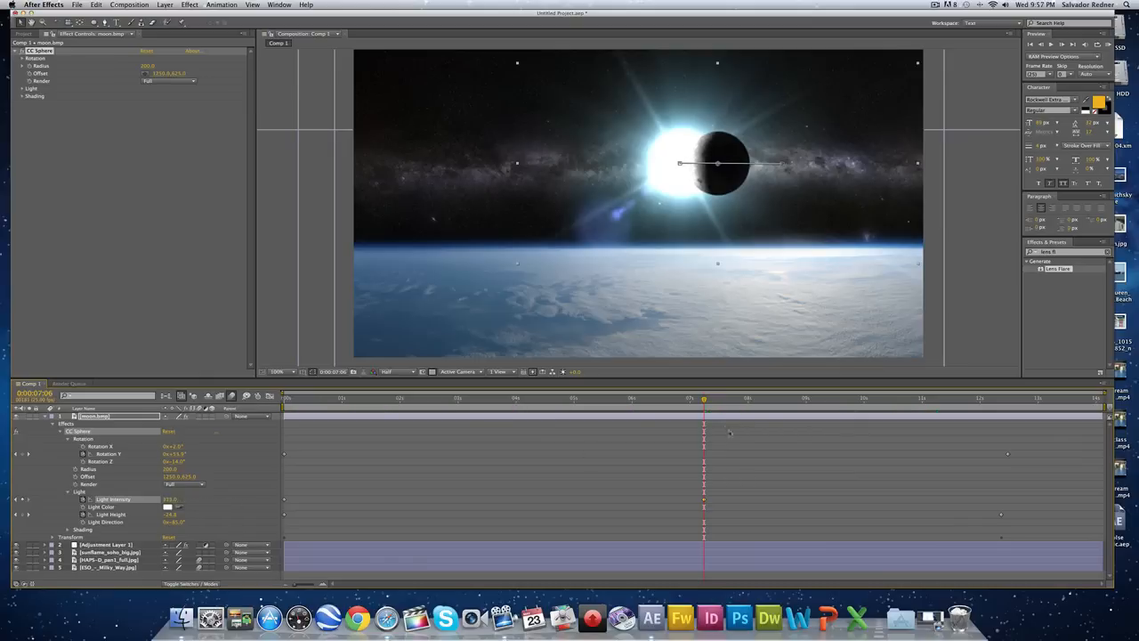
drag(711, 405, 553, 423)
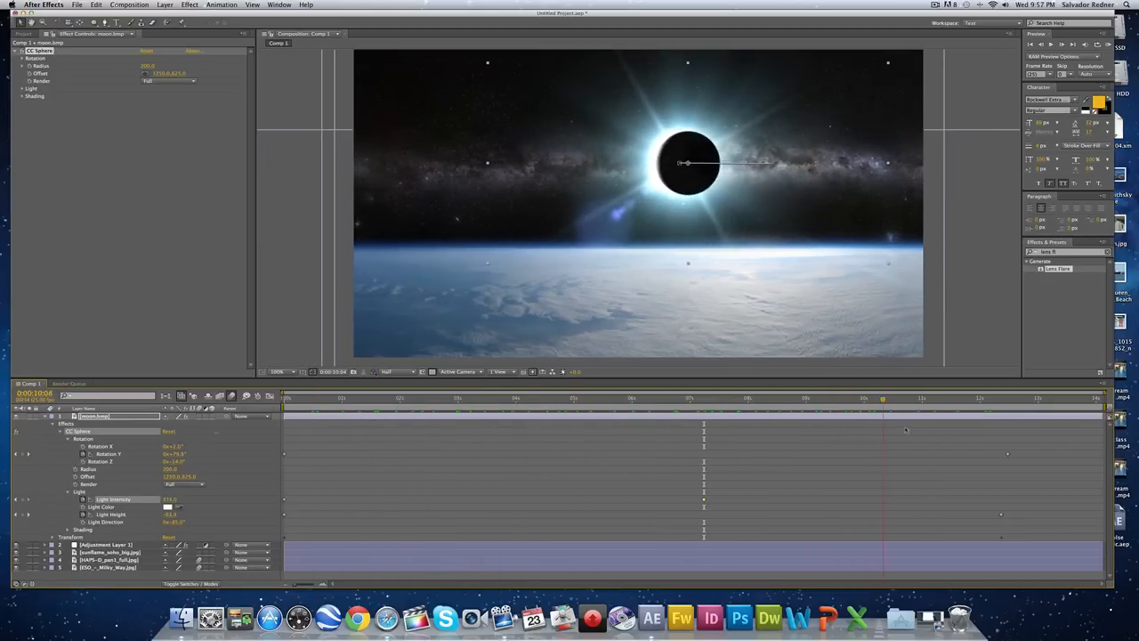
drag(919, 434, 214, 458)
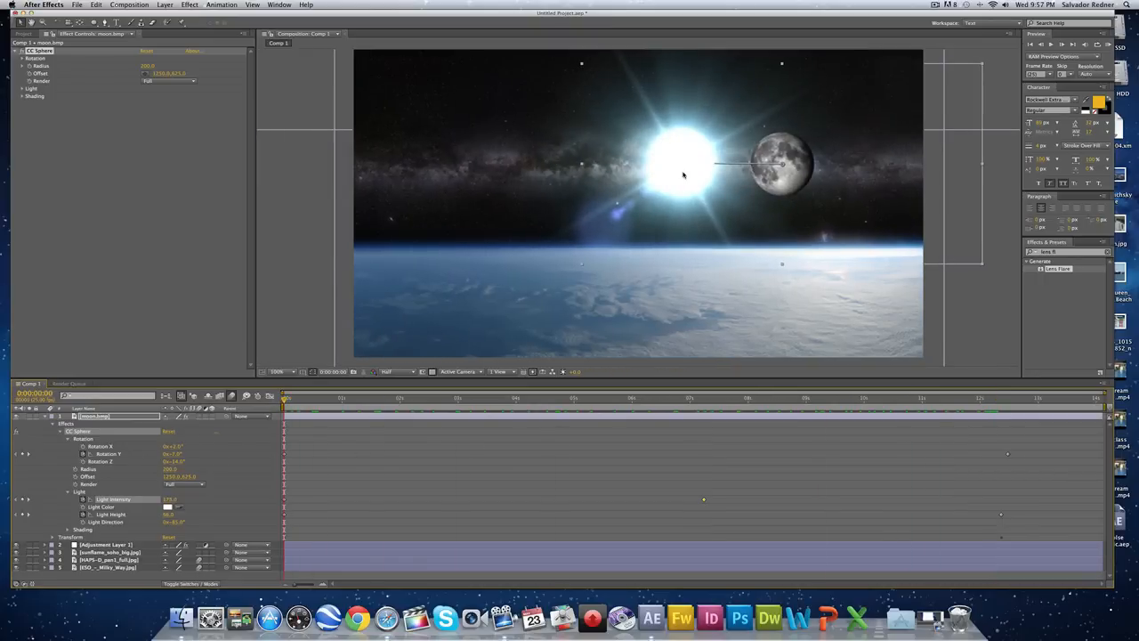
drag(536, 401, 283, 425)
Step: Select the adjustment layer and change its Optical Flares color to golden yellow, about DDA617
click(105, 545)
click(45, 415)
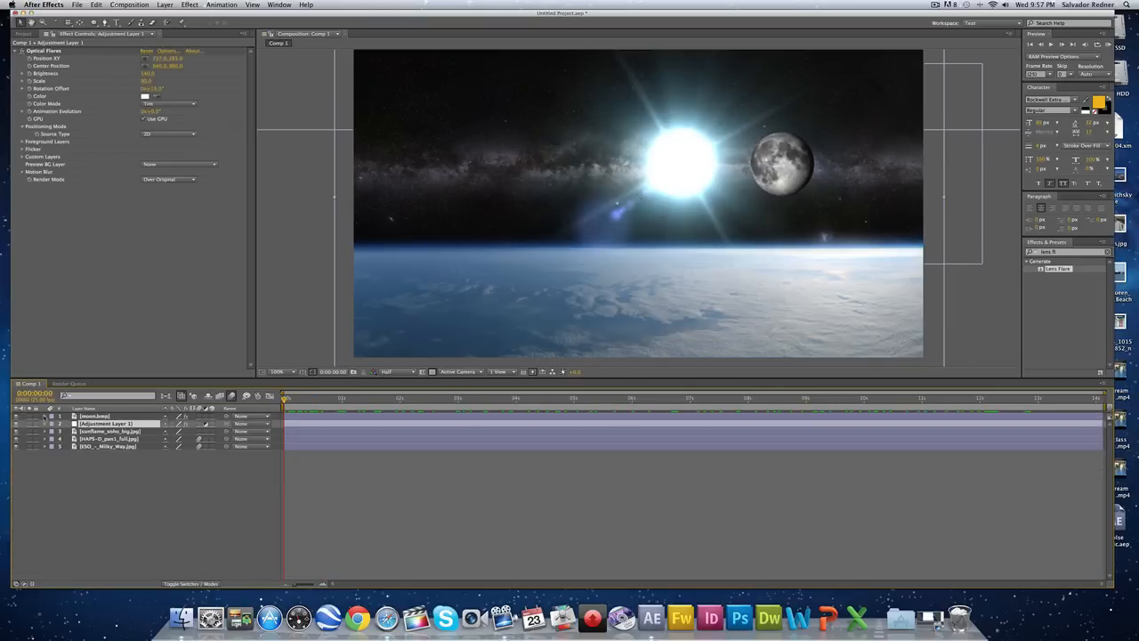
click(46, 423)
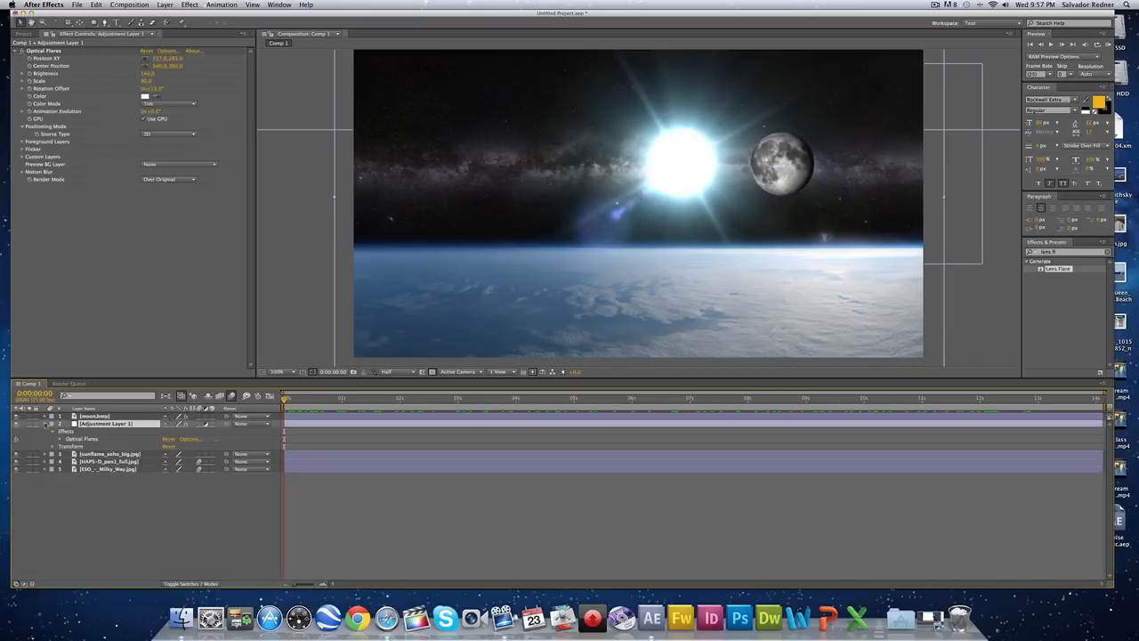
click(146, 96)
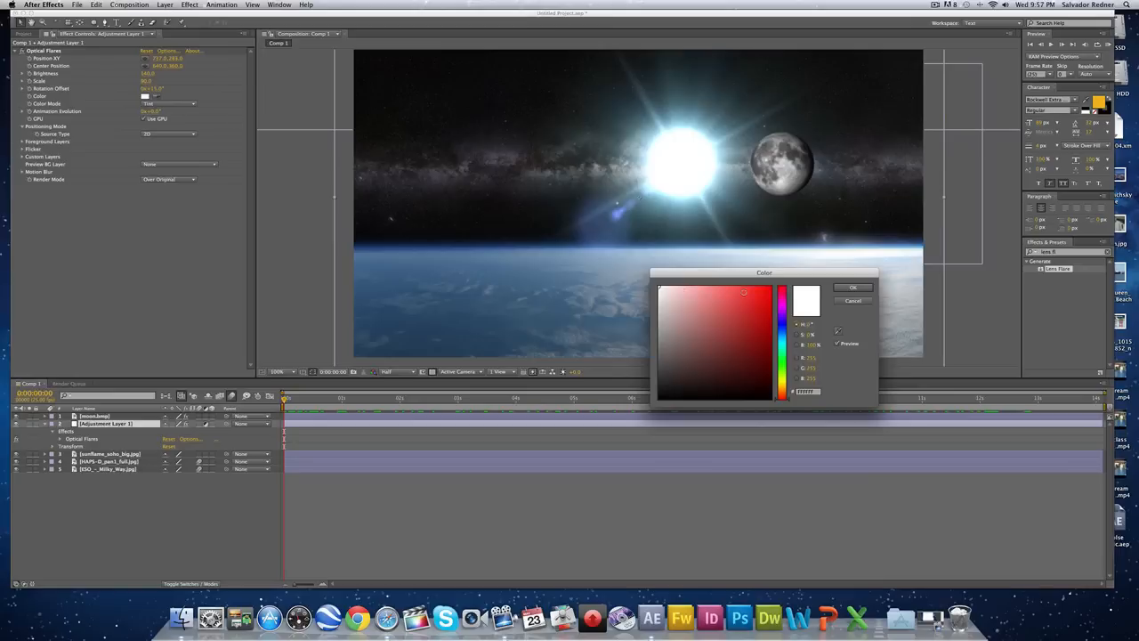
drag(743, 292, 765, 325)
drag(782, 363, 780, 382)
mouse_move(764, 323)
mouse_down()
mouse_move(733, 338)
mouse_move(760, 301)
mouse_up()
drag(782, 385, 782, 389)
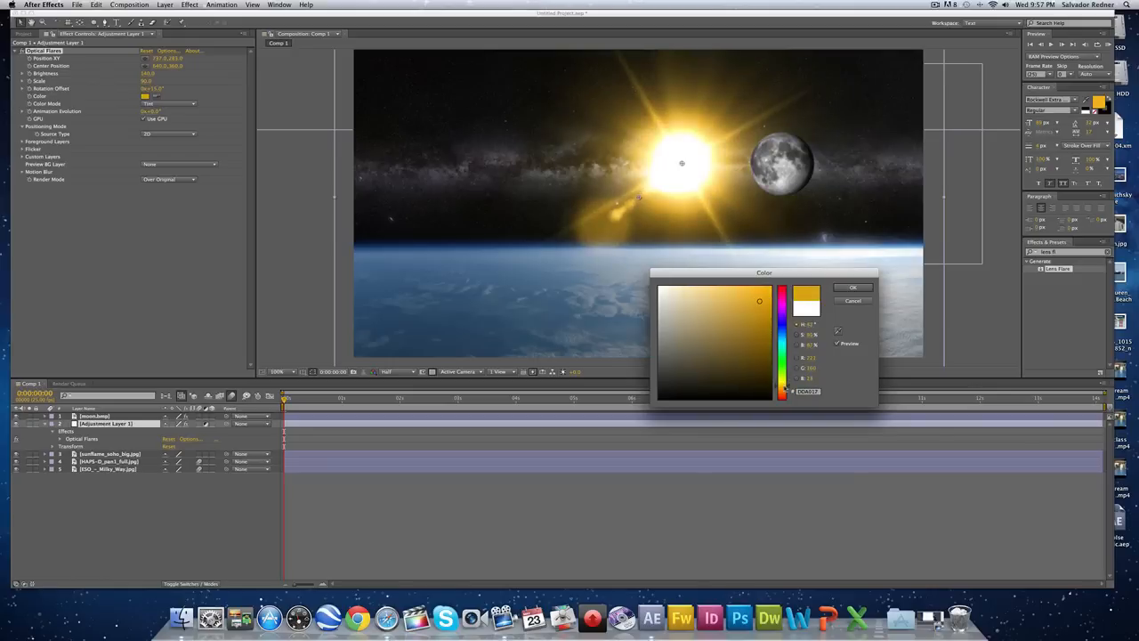
click(852, 289)
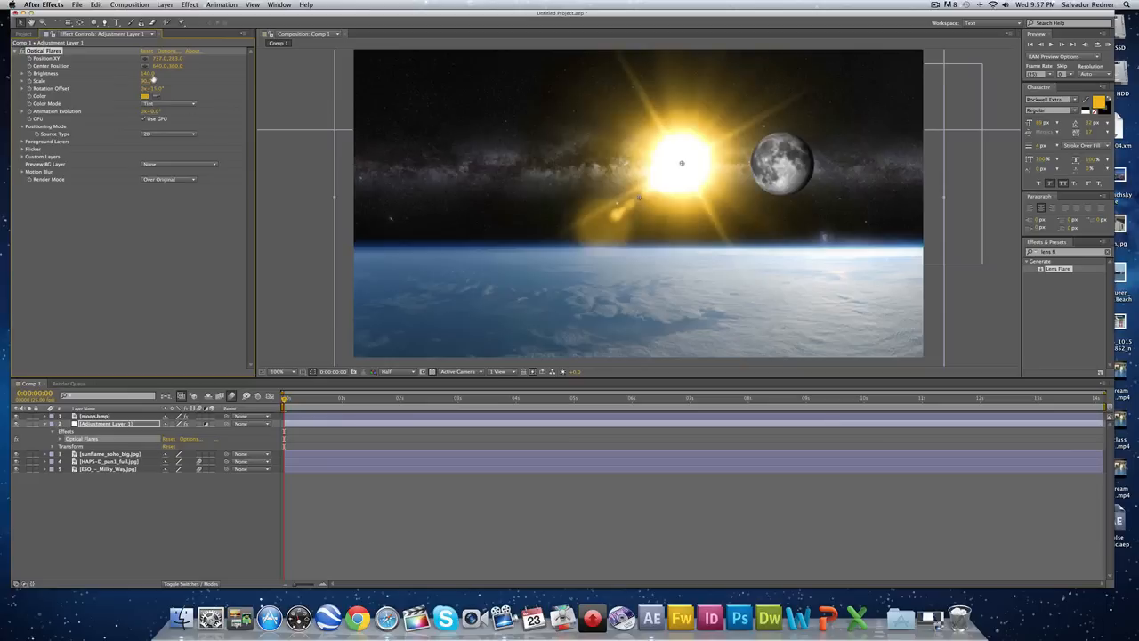
Step: Lower the adjustment layer's Opacity until the sun's texture shows through the flare, and raise the Optical Flares Brightness
mouse_move(146, 74)
mouse_down()
mouse_move(35, 74)
mouse_move(138, 73)
mouse_up()
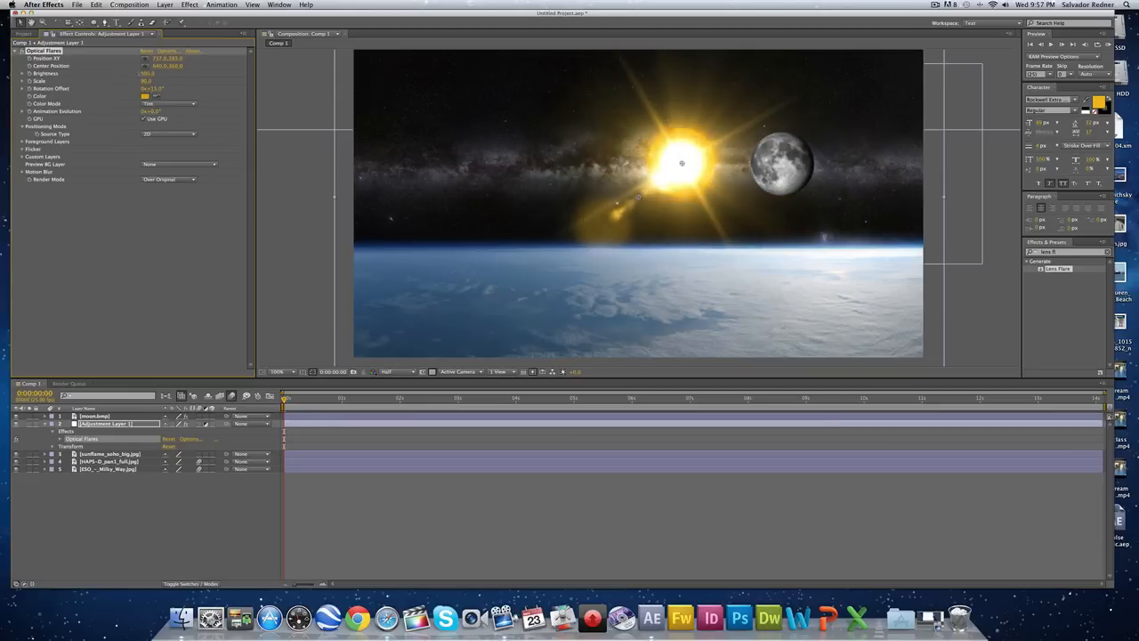
click(53, 446)
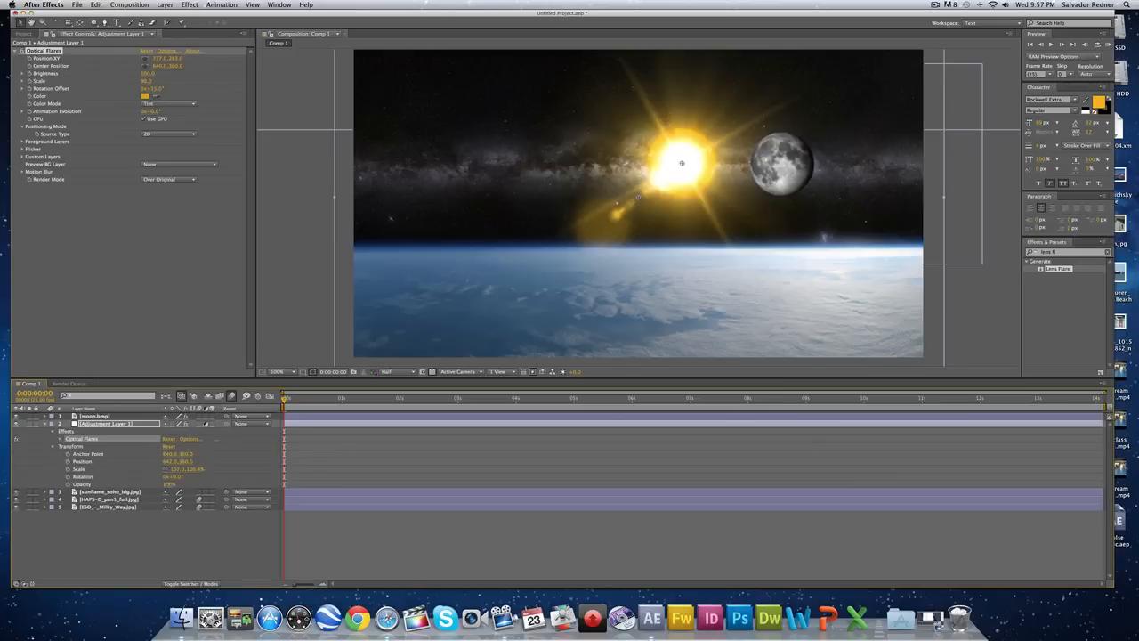
drag(169, 483, 127, 483)
click(30, 216)
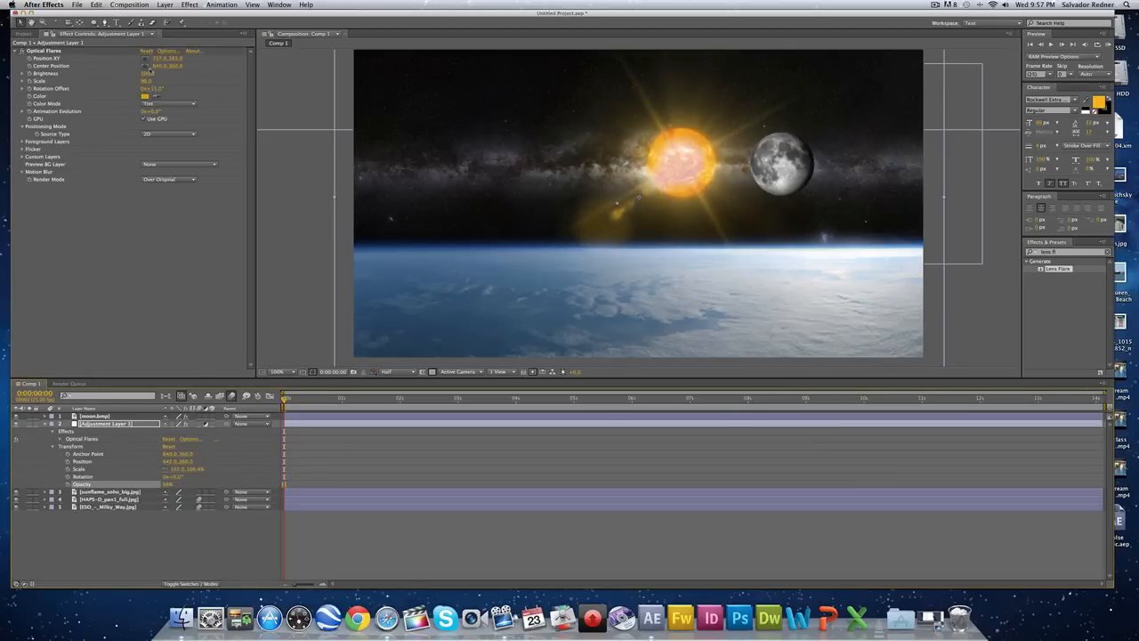
drag(148, 74, 205, 74)
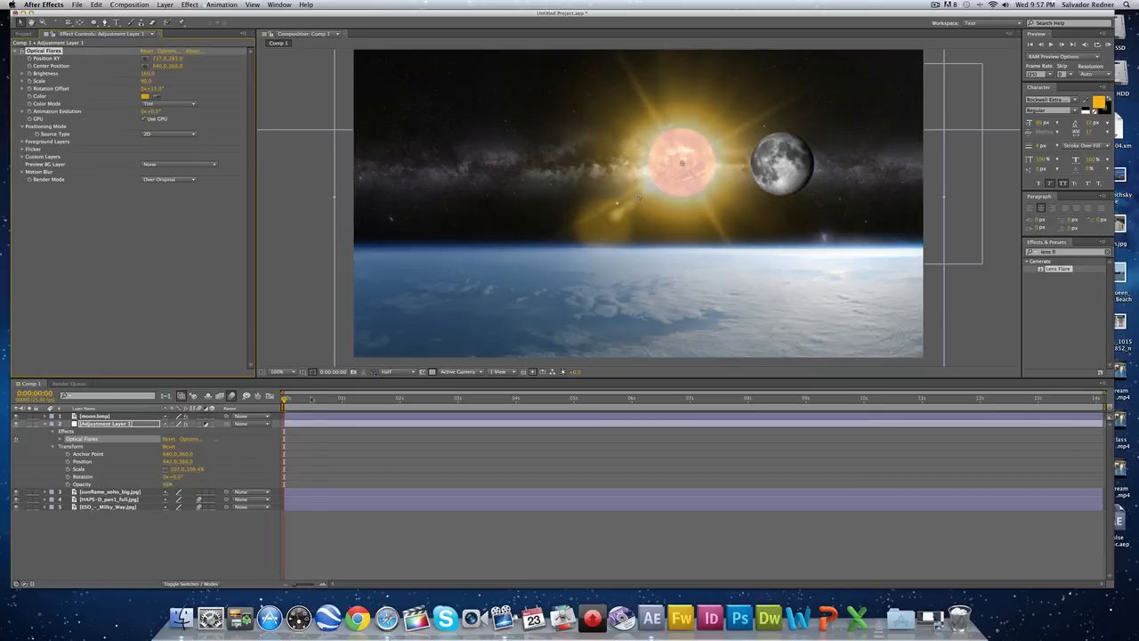
Step: Keyframe the sun image's Rotation at the comp's start, change it for a second keyframe at 0:00:12:03, and preview the turning
key(space)
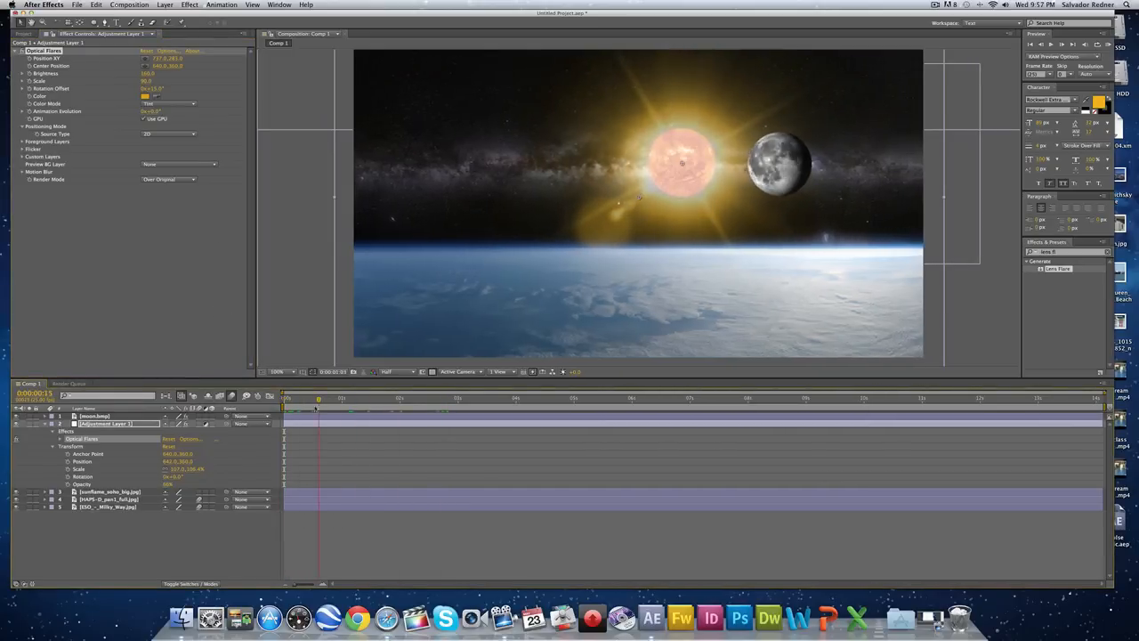
drag(315, 408, 296, 407)
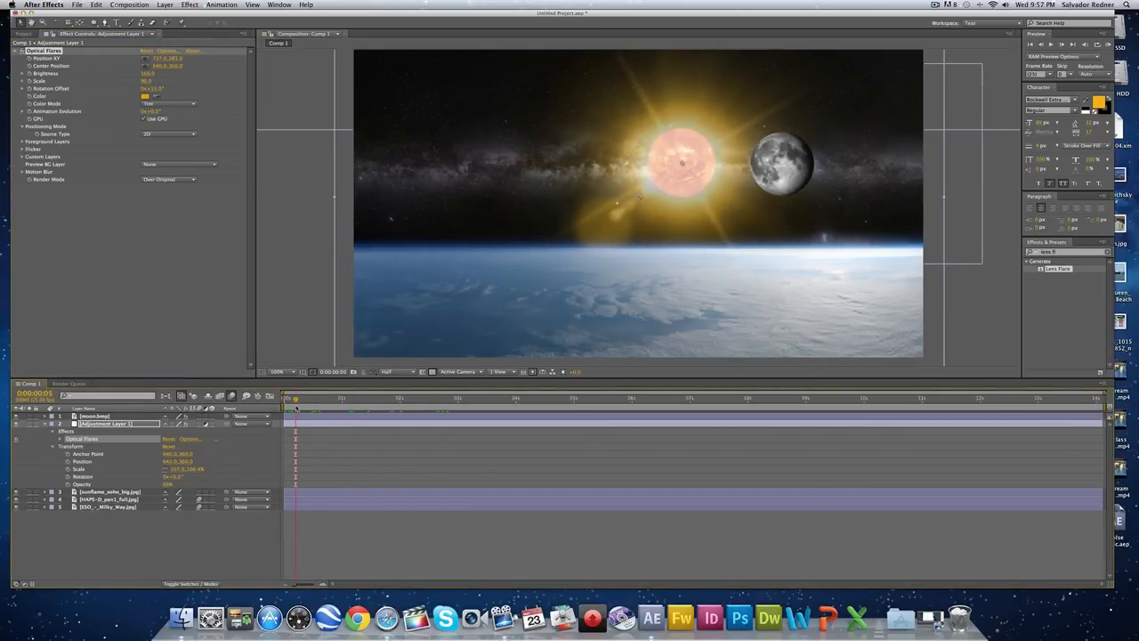
click(52, 491)
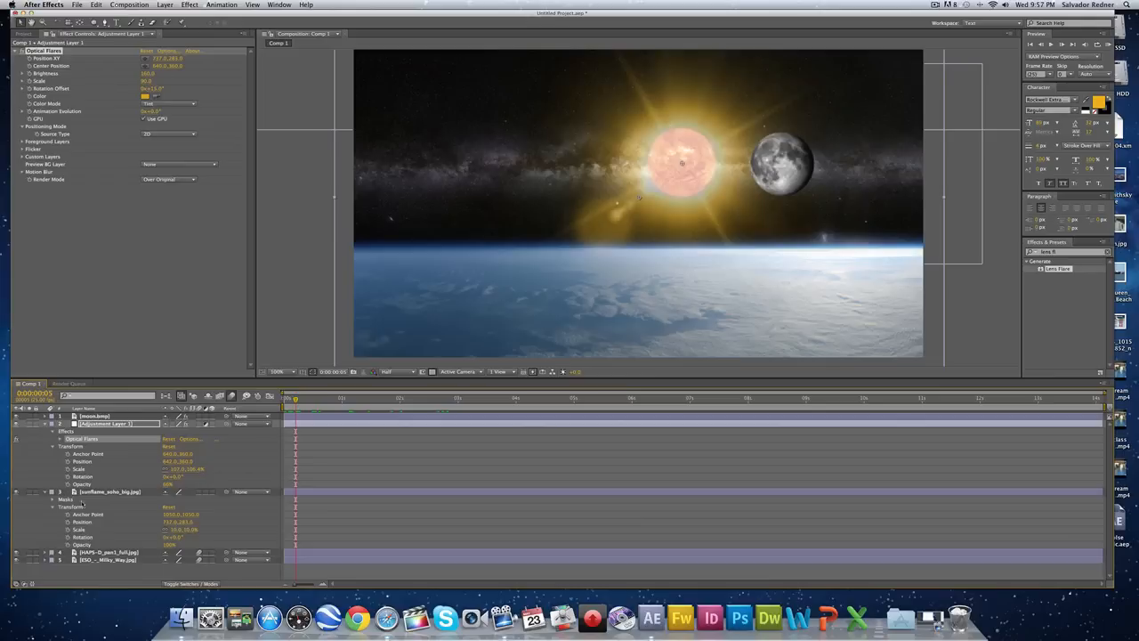
click(173, 538)
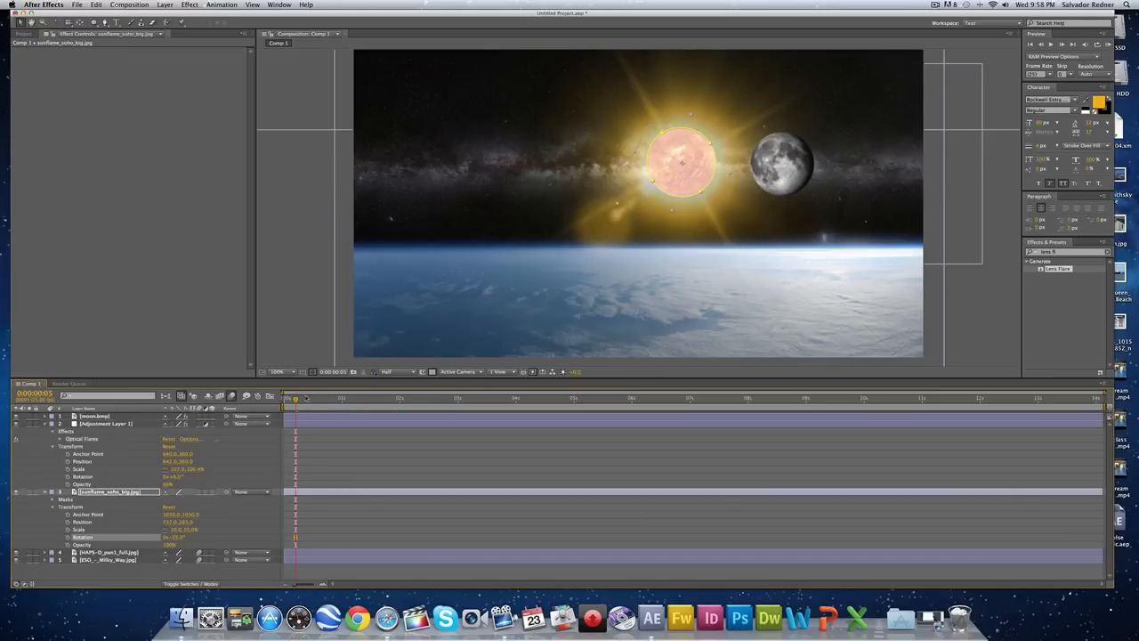
drag(304, 397, 987, 433)
click(68, 537)
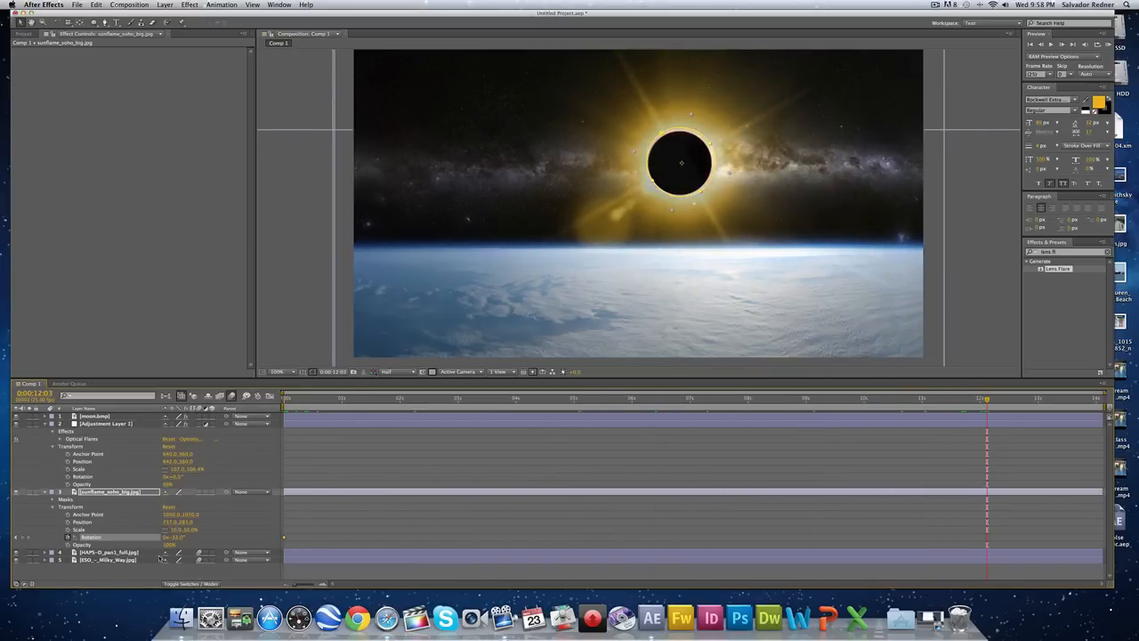
drag(177, 541, 154, 541)
drag(341, 402, 310, 408)
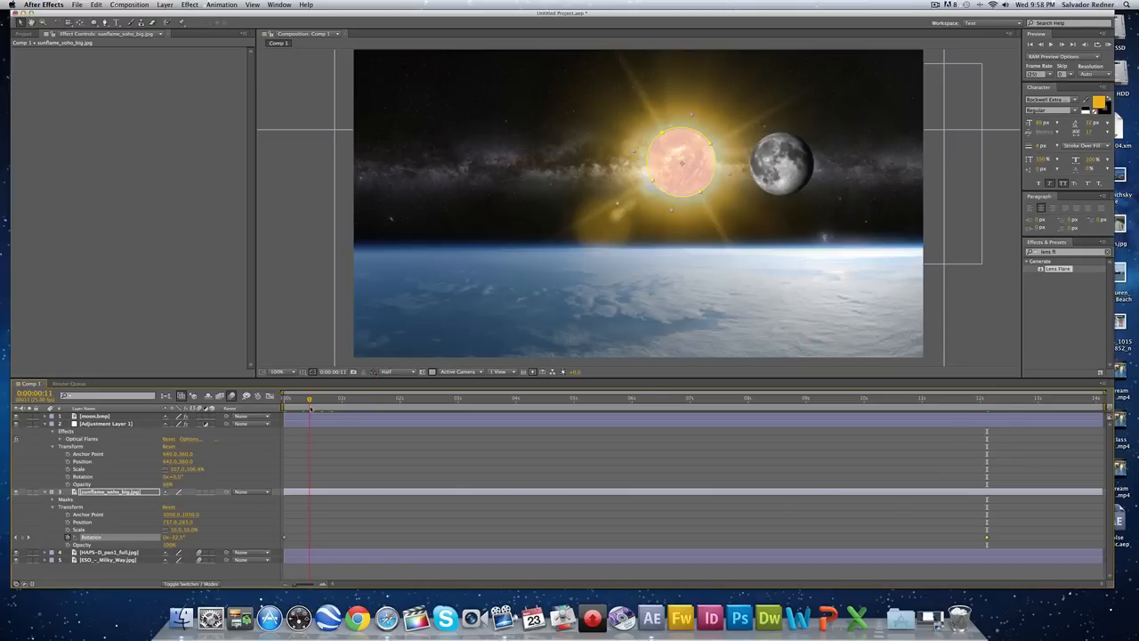
drag(310, 408, 476, 459)
drag(547, 465, 727, 460)
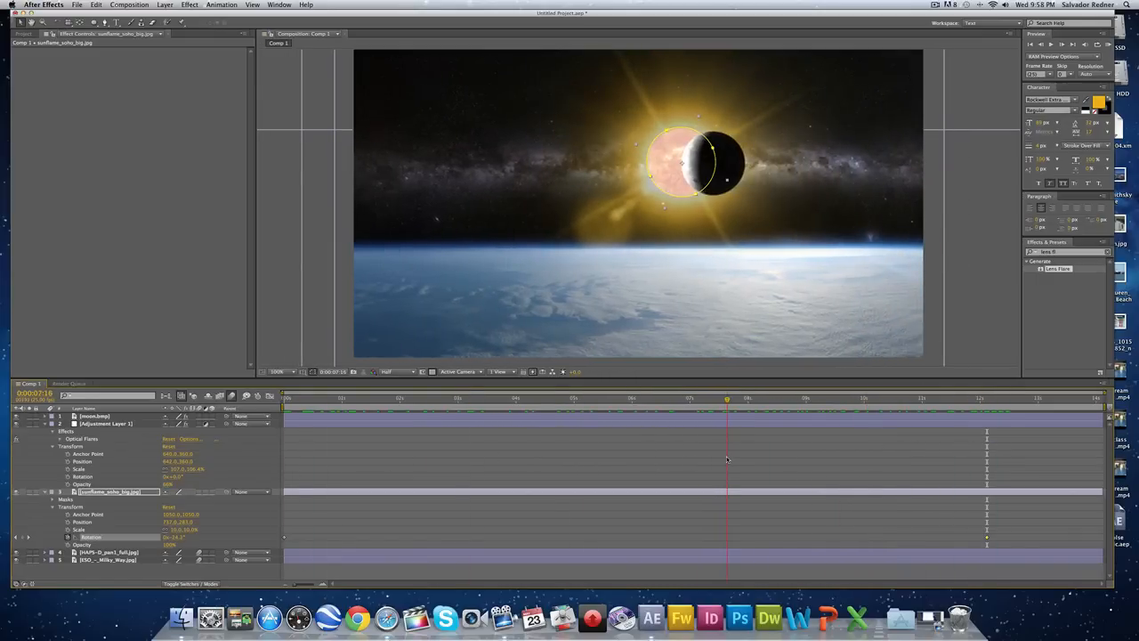
drag(727, 459, 283, 455)
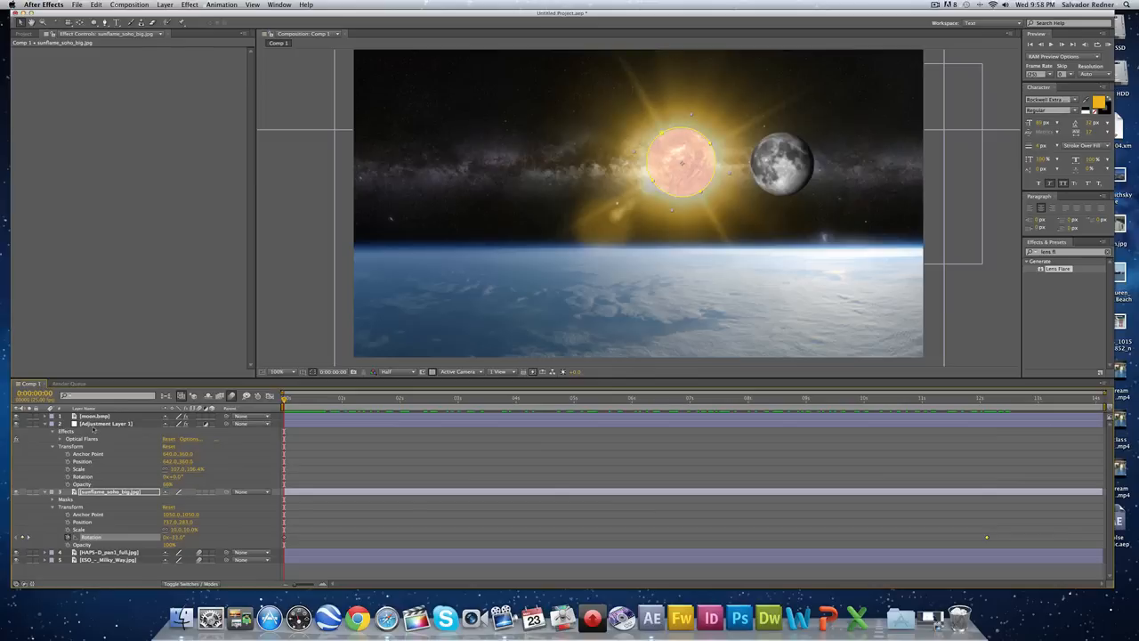
Step: Keyframe the adjustment layer's Optical Flares Rotation Offset at the comp's start, set it to 38° at 0:00:12:22, and preview it
click(93, 425)
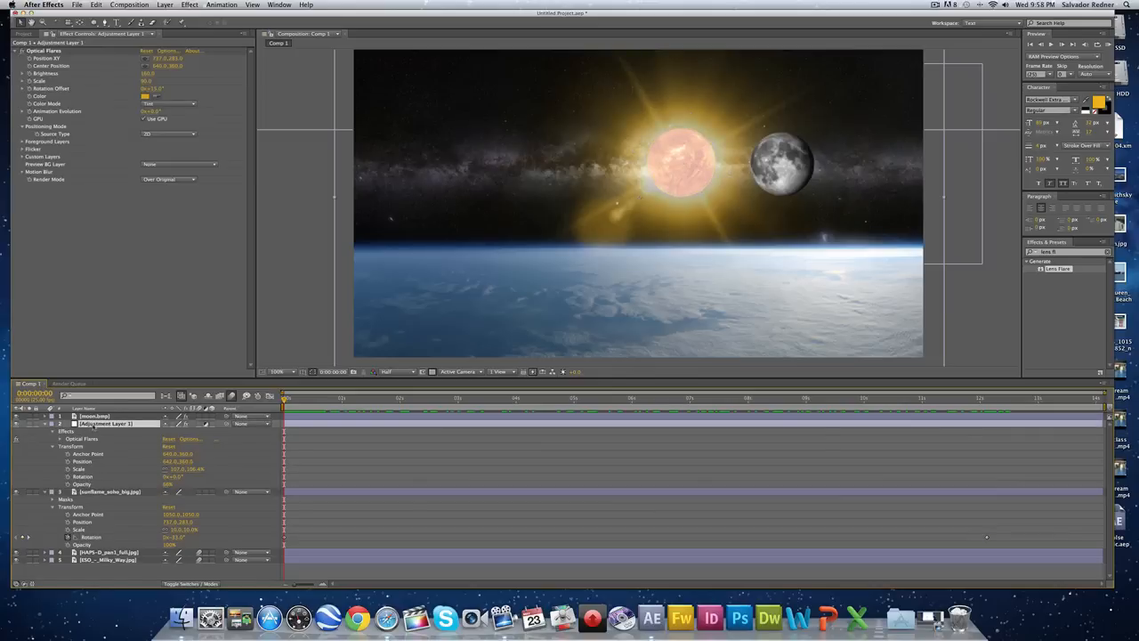
click(60, 439)
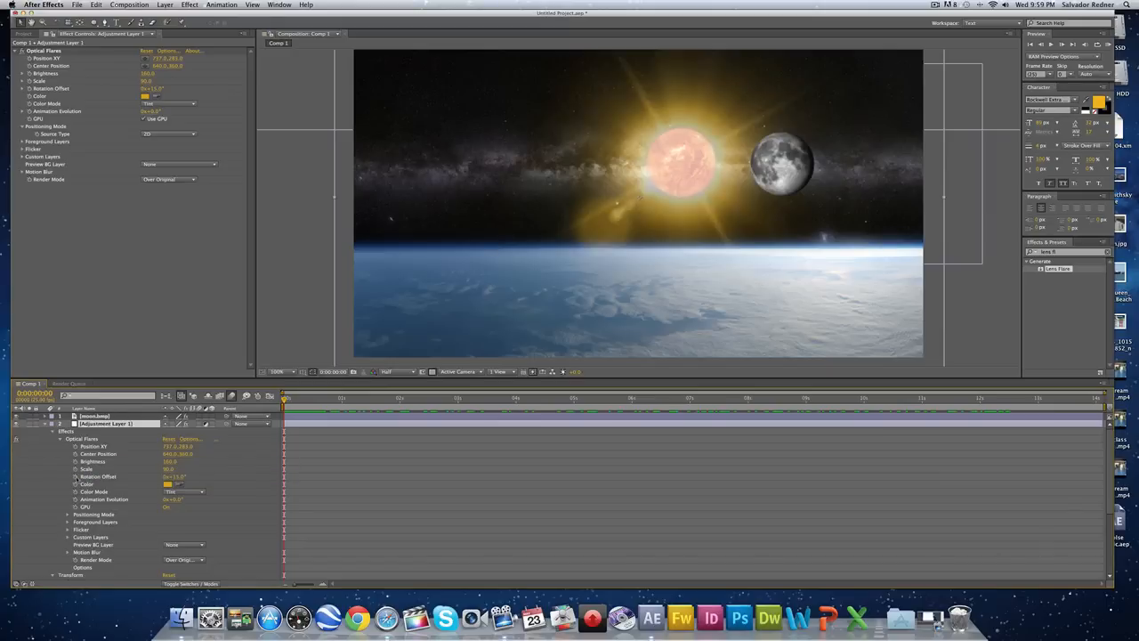
click(76, 476)
drag(285, 398, 1031, 420)
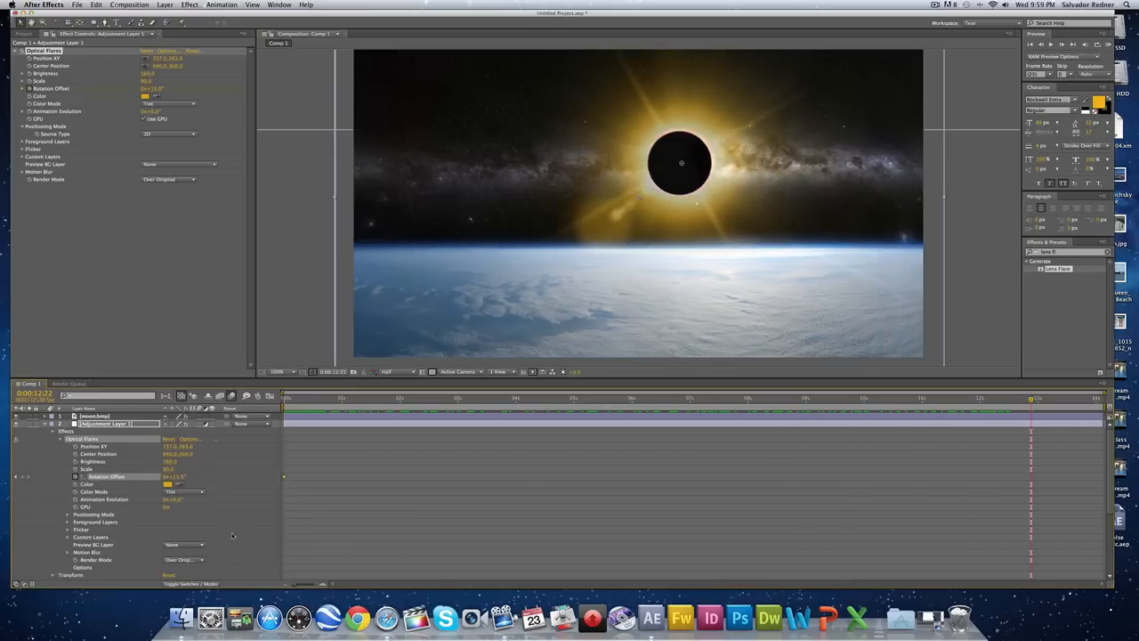
drag(178, 476, 192, 477)
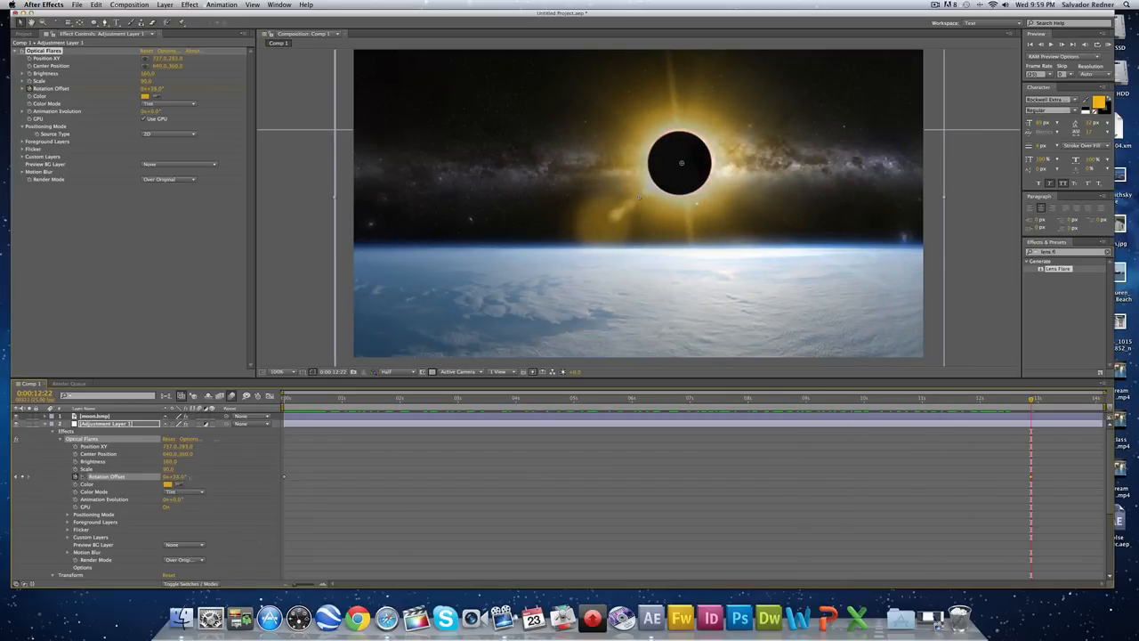
drag(299, 402, 796, 437)
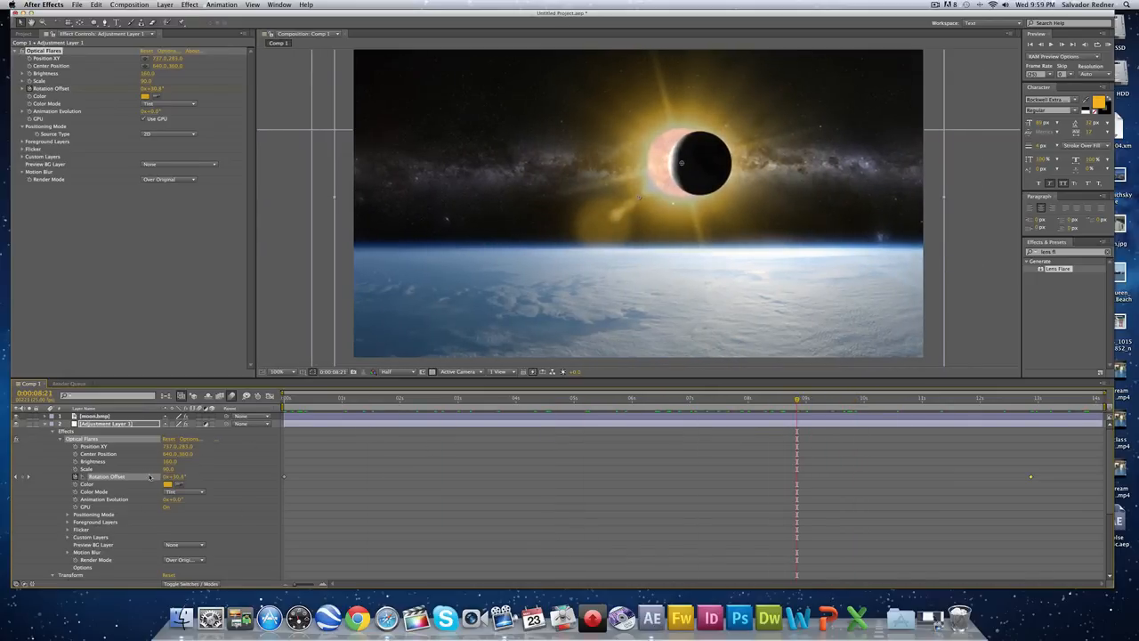
Step: Keyframe the Optical Flares Brightness at the comp's start, raise it for a second keyframe at 0:00:12:08, and check the glow
key(Home)
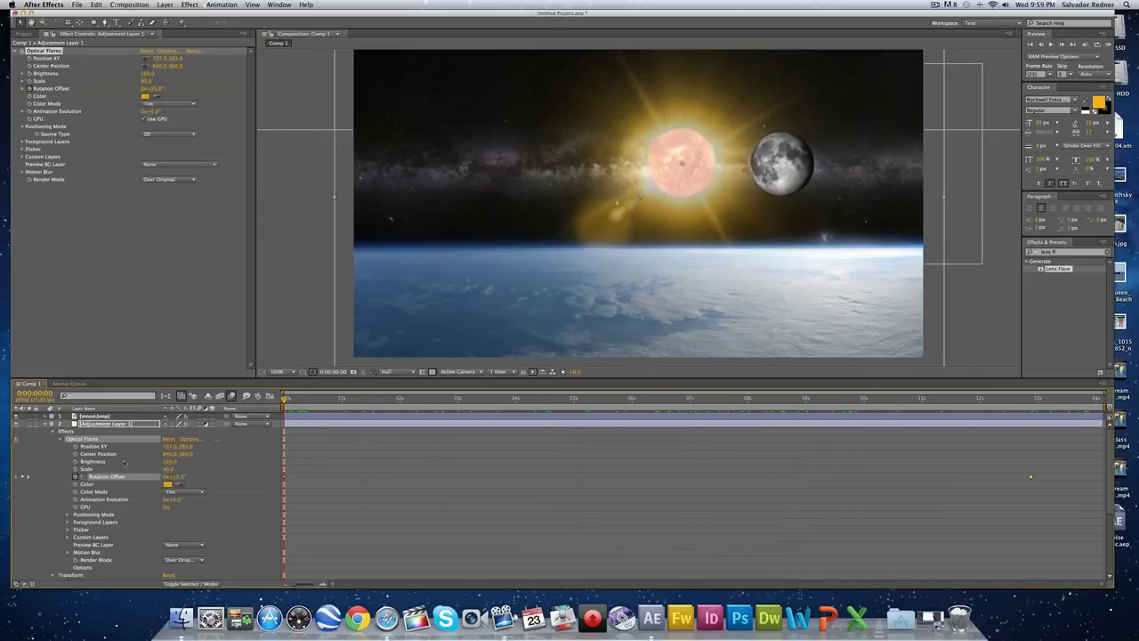
click(76, 461)
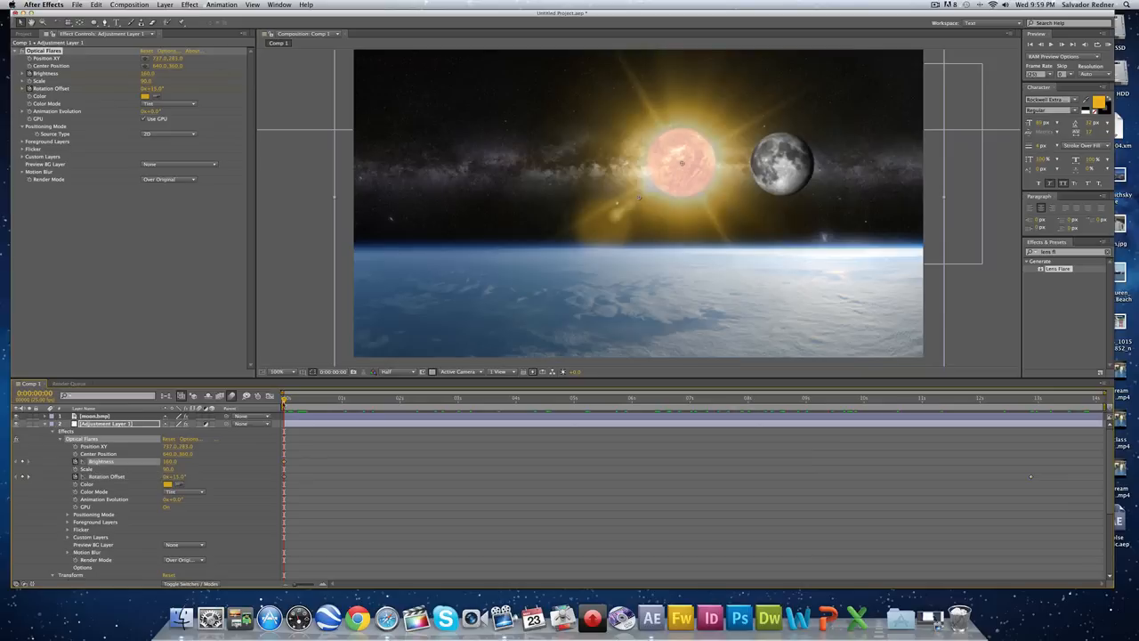
drag(285, 399, 999, 423)
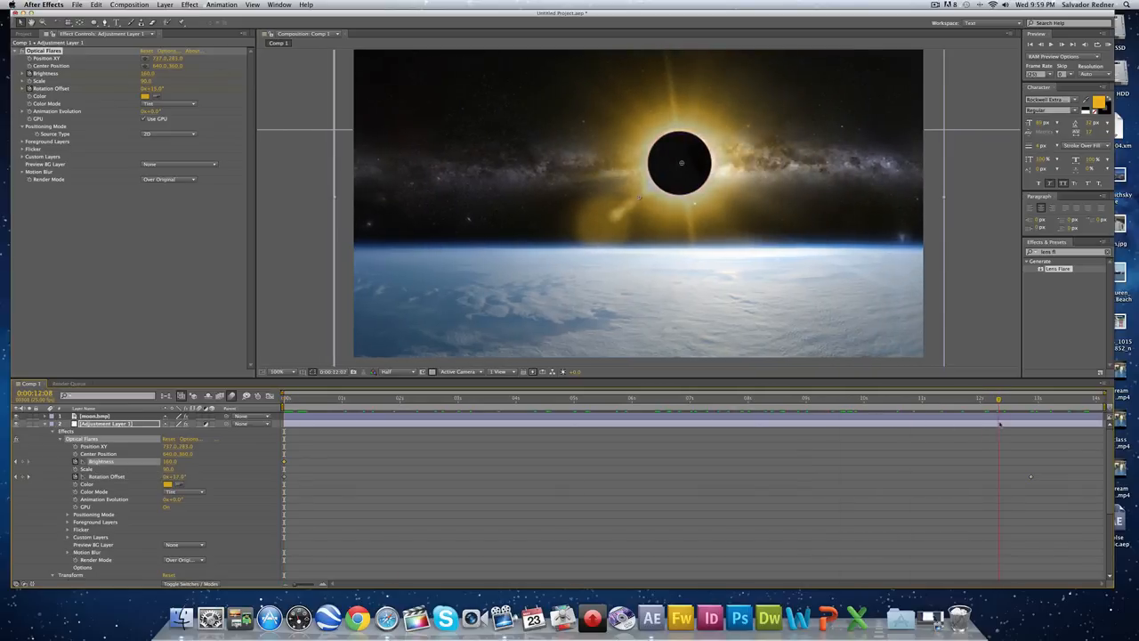
mouse_move(169, 463)
mouse_down()
mouse_move(236, 464)
mouse_move(183, 463)
mouse_up()
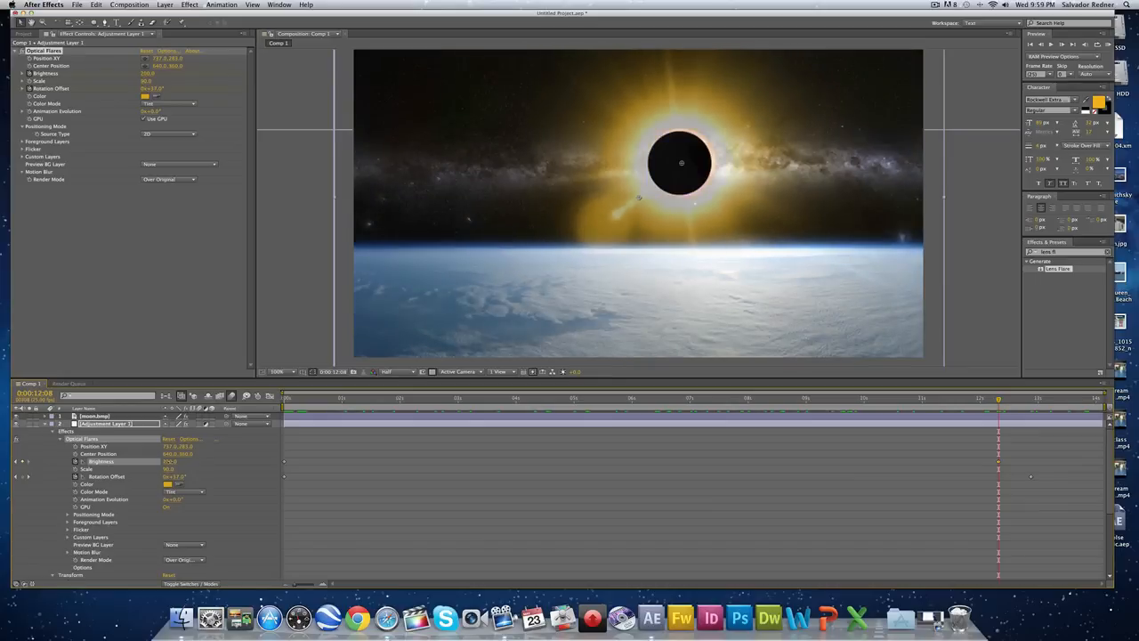
drag(294, 399, 862, 427)
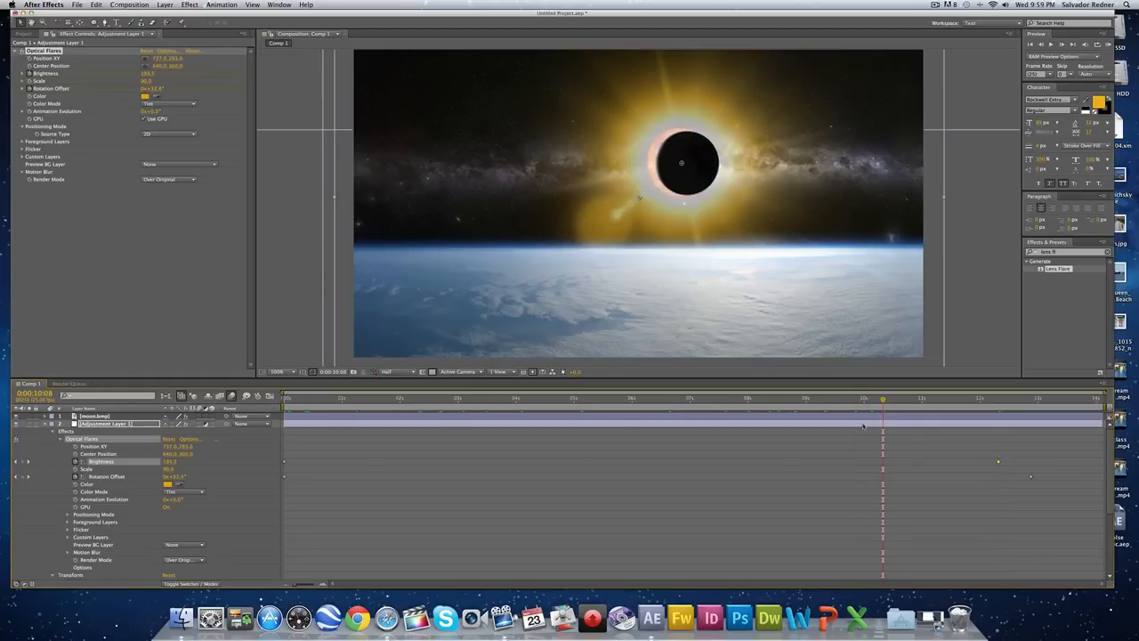
Step: Raise the adjustment layer's Opacity until the flare turns the sun bright white, and preview the eclipse up to 0:00:11:21
scroll(51, 512, down, 5)
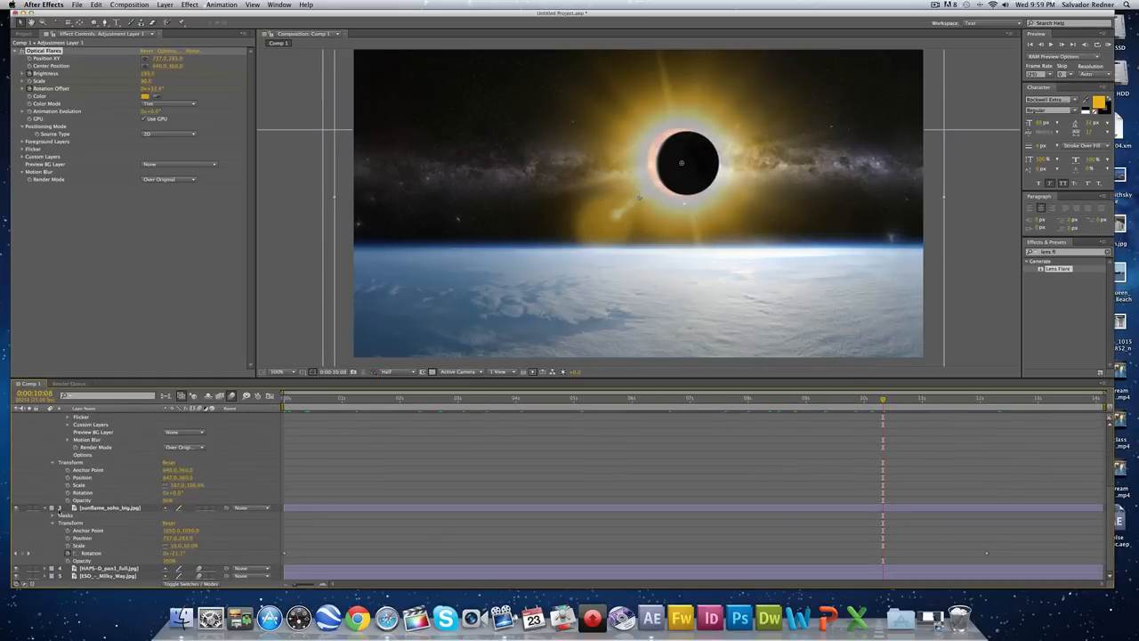
drag(165, 501, 269, 451)
click(324, 411)
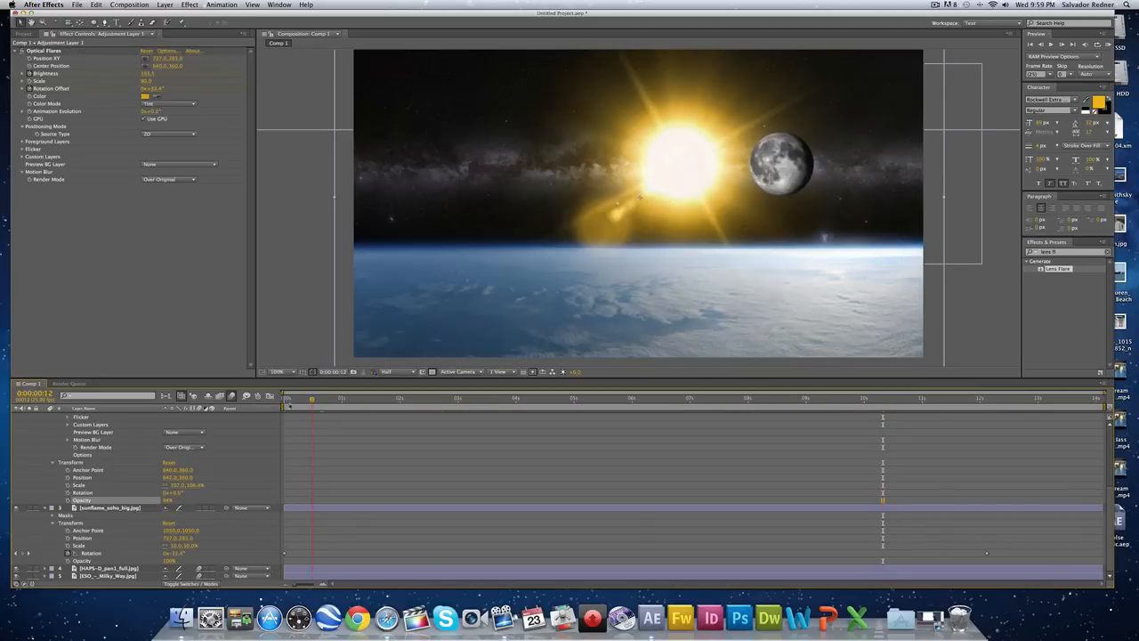
key(space)
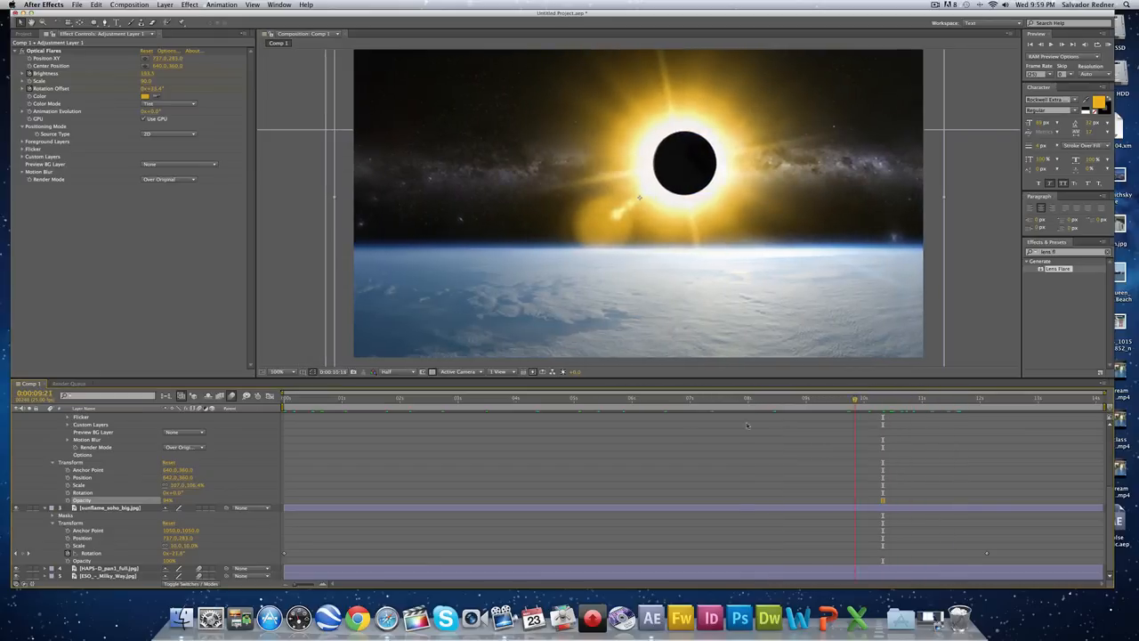
drag(957, 410, 786, 416)
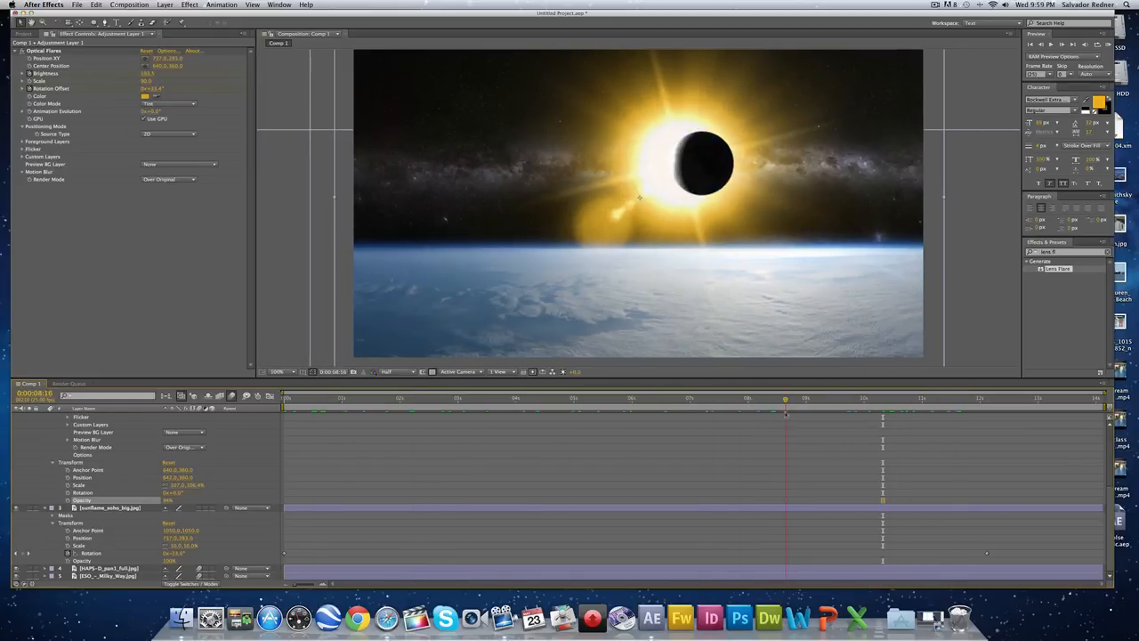
scroll(101, 495, up, 5)
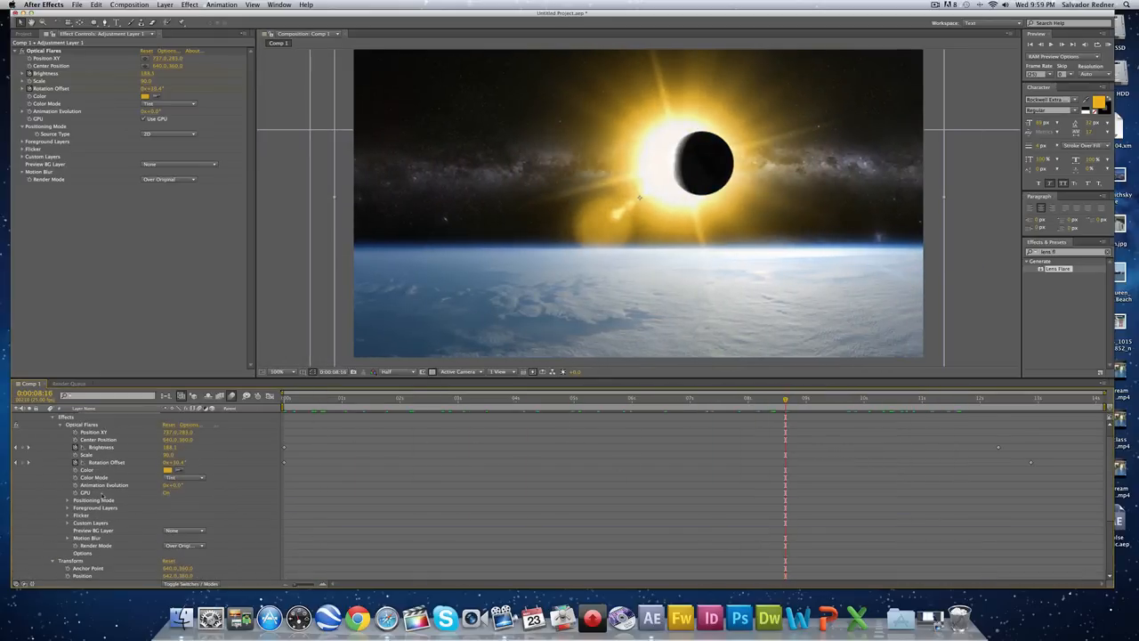
drag(469, 402, 972, 402)
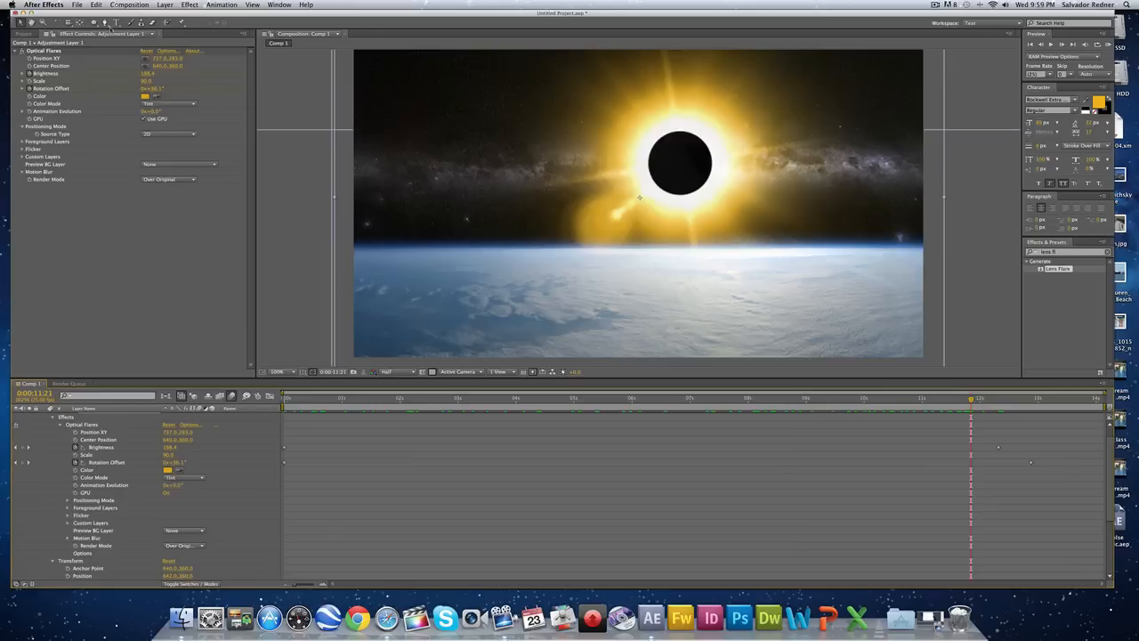
Step: Create a text layer with a wide text box across the composition and enter "SOLAR PRODUCTIONS"
scroll(560, 494, up, 2)
click(45, 423)
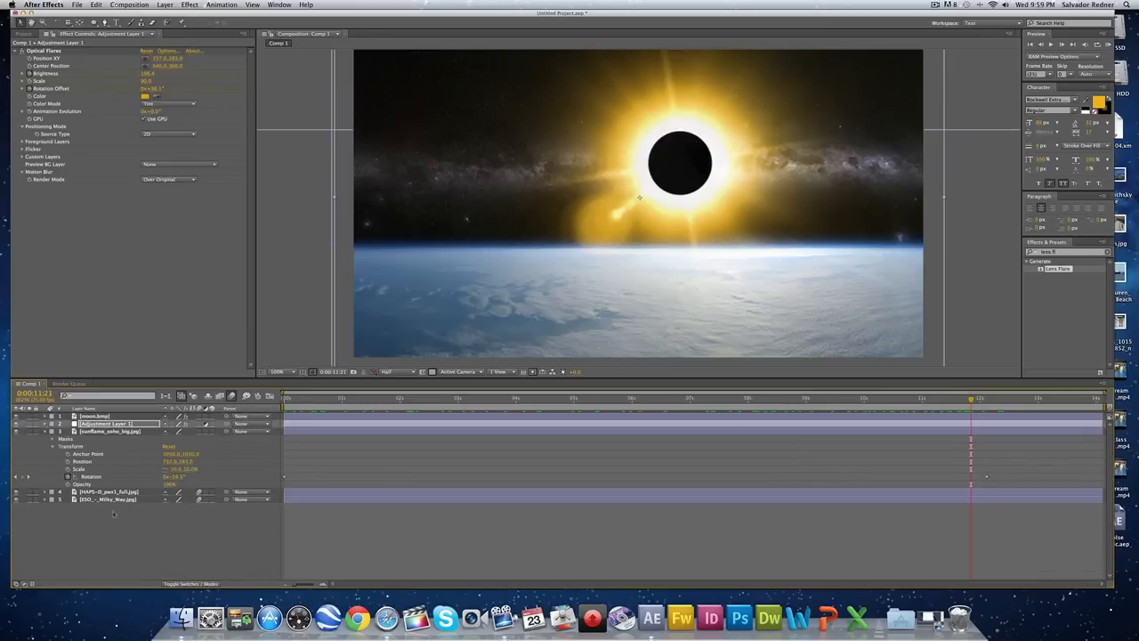
right_click(131, 511)
mouse_move(223, 516)
click(293, 530)
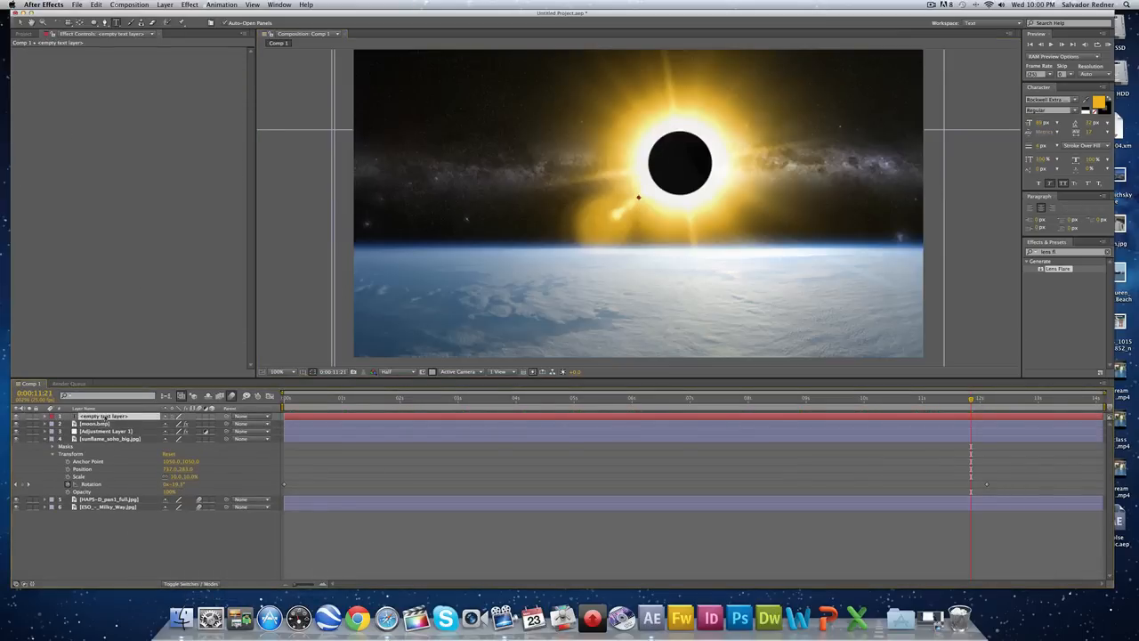
drag(397, 109, 889, 298)
click(889, 299)
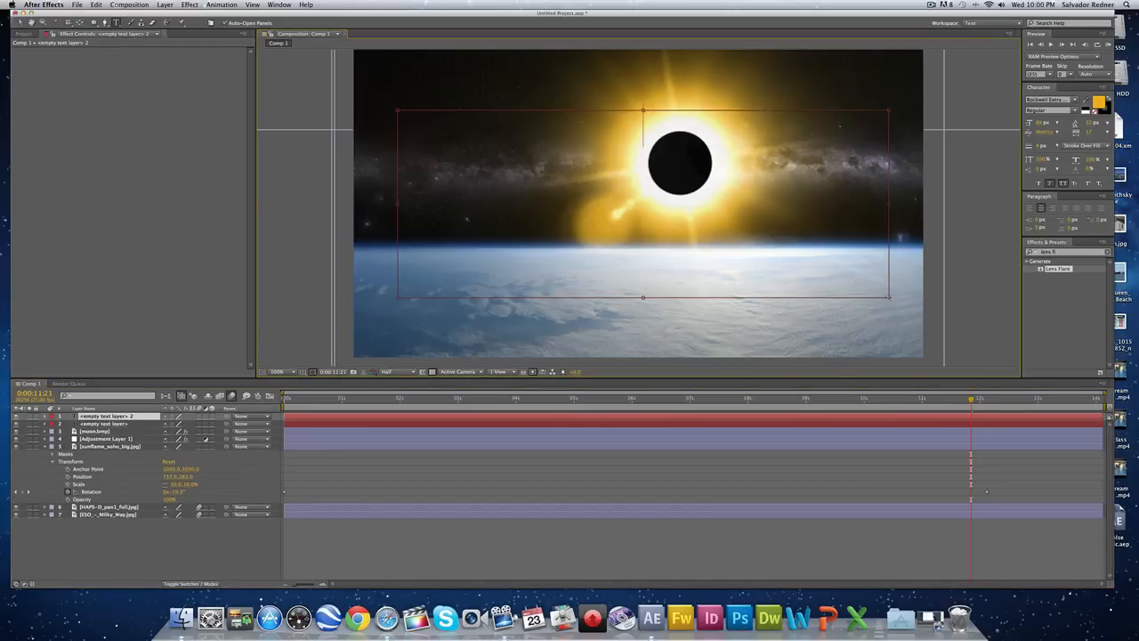
text(SOLA)
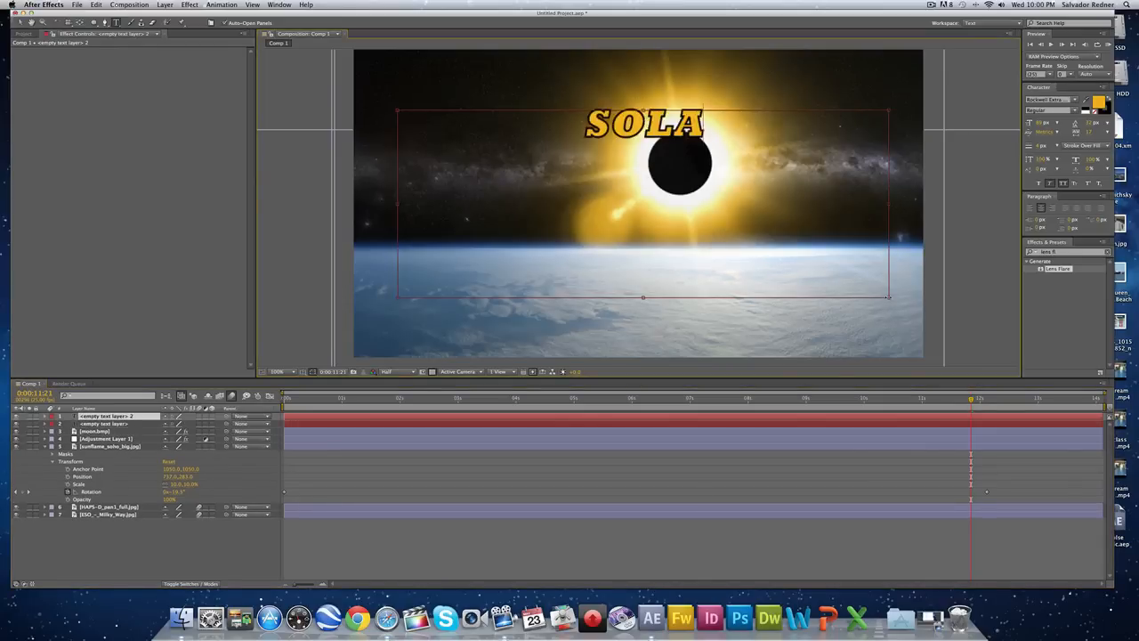
text(R PR)
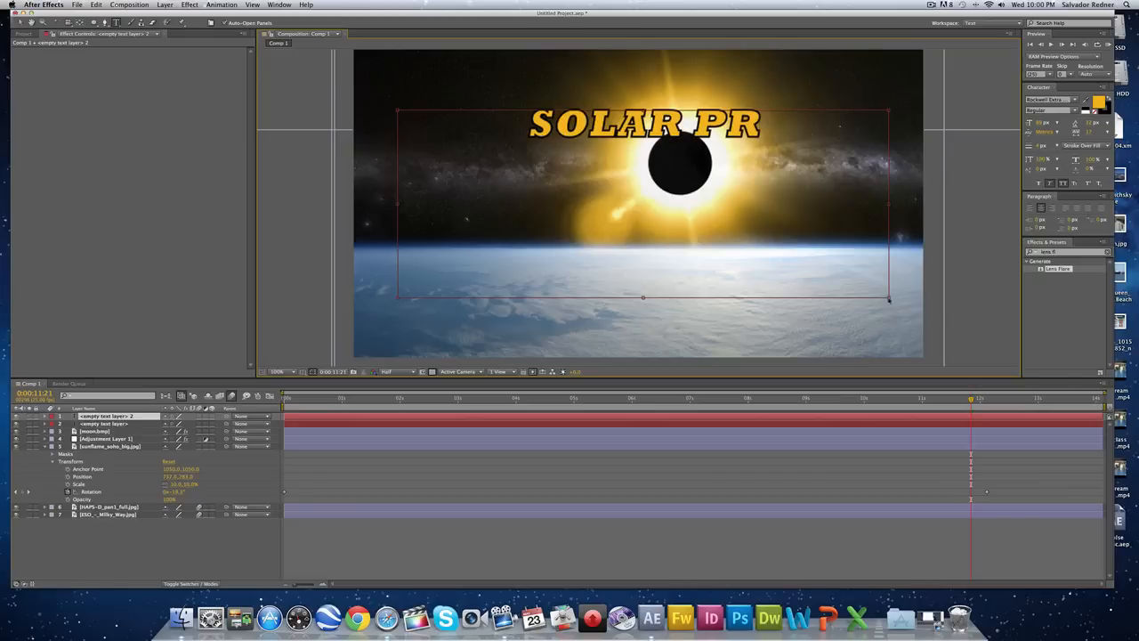
text(ODUCTIONS)
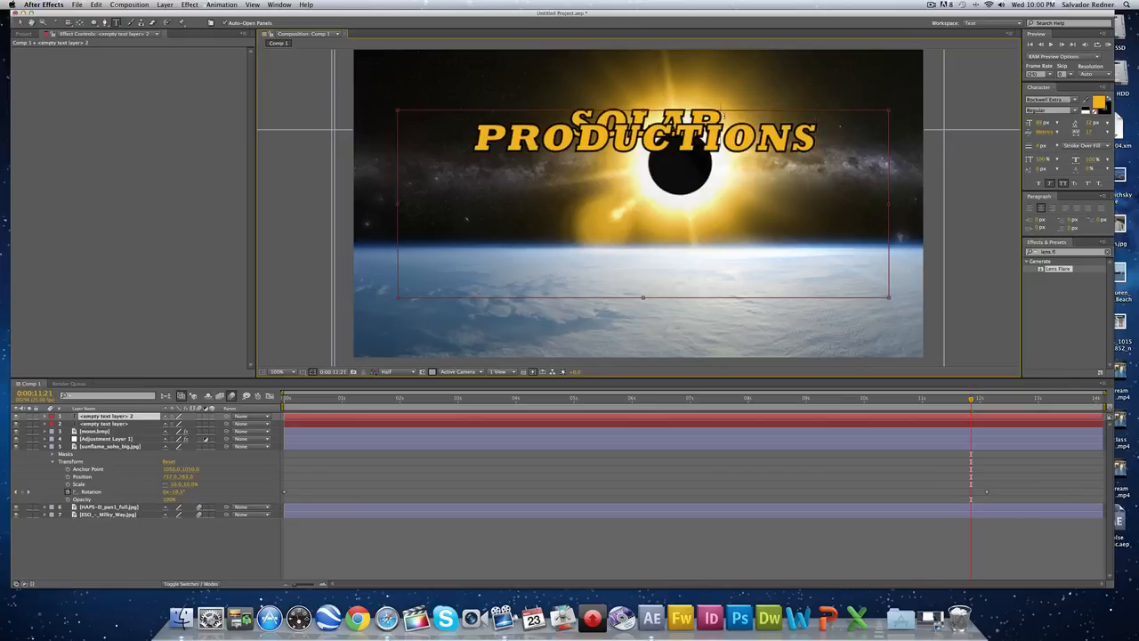
Step: Push PRODUCTIONS farther below SOLAR to open a clear gap between the two lines of text
key(alt+Down)
key(alt+Down)
key(alt+Down)
key(alt+Down)
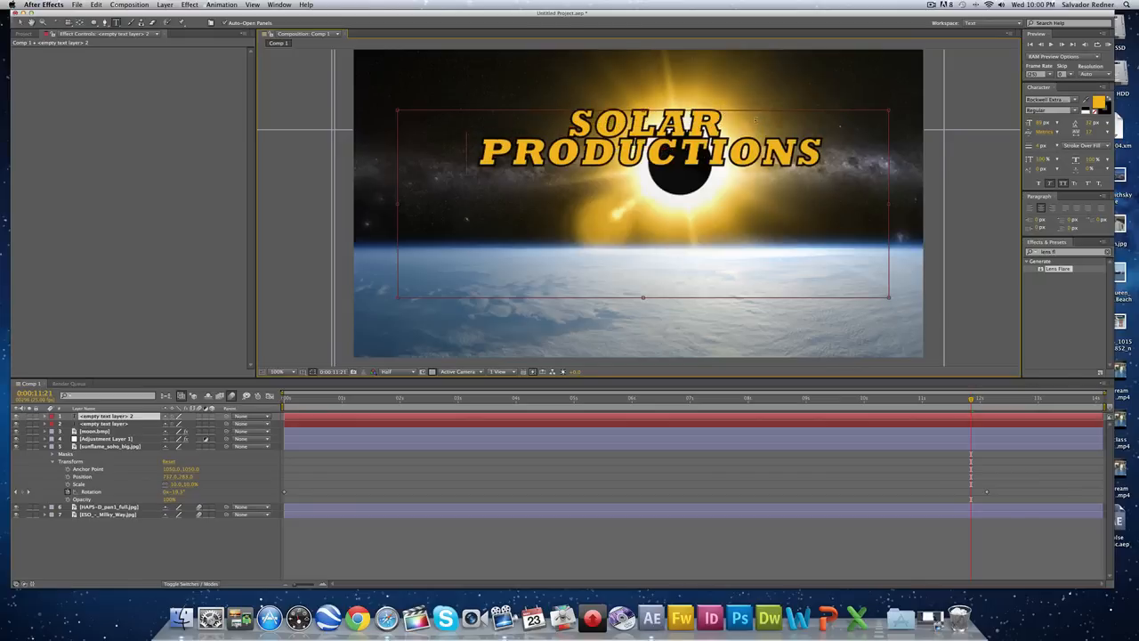
key(alt+Down)
key(alt+Down)
key(alt+Down)
key(alt+Down)
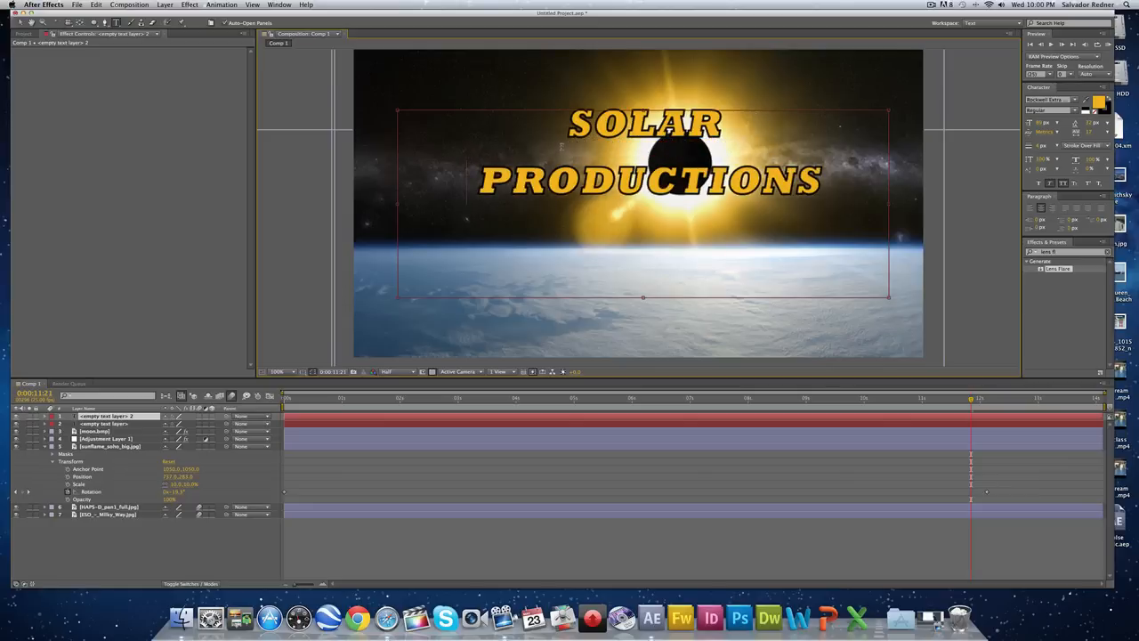
Step: Move the Solar Productions text below the eclipse and over the Earth, and open it for text editing
click(22, 26)
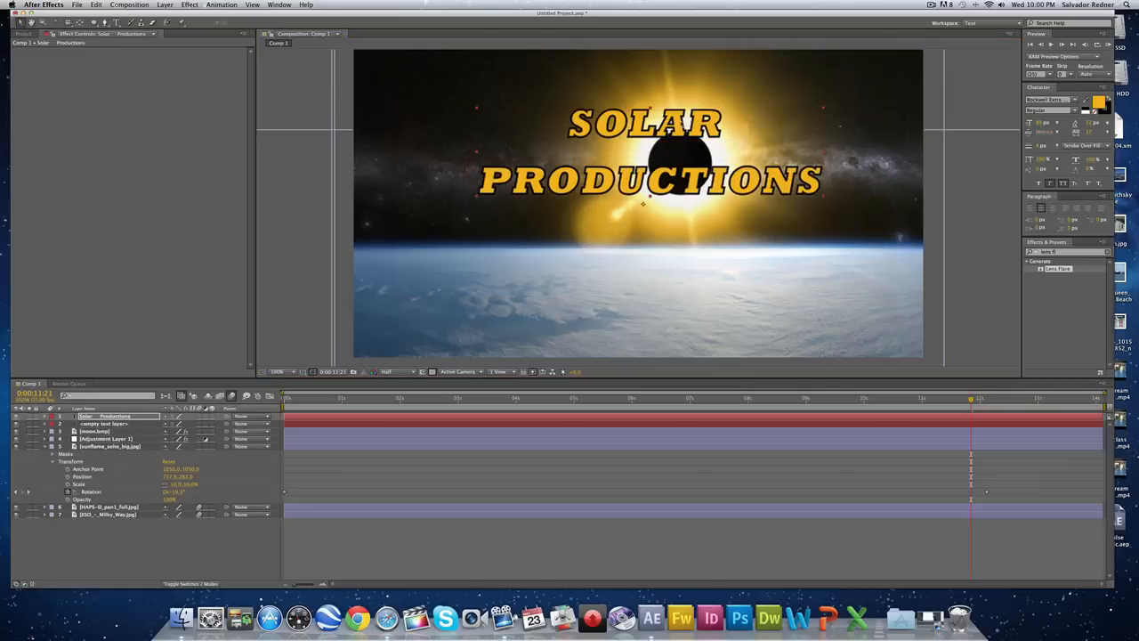
drag(643, 204, 629, 327)
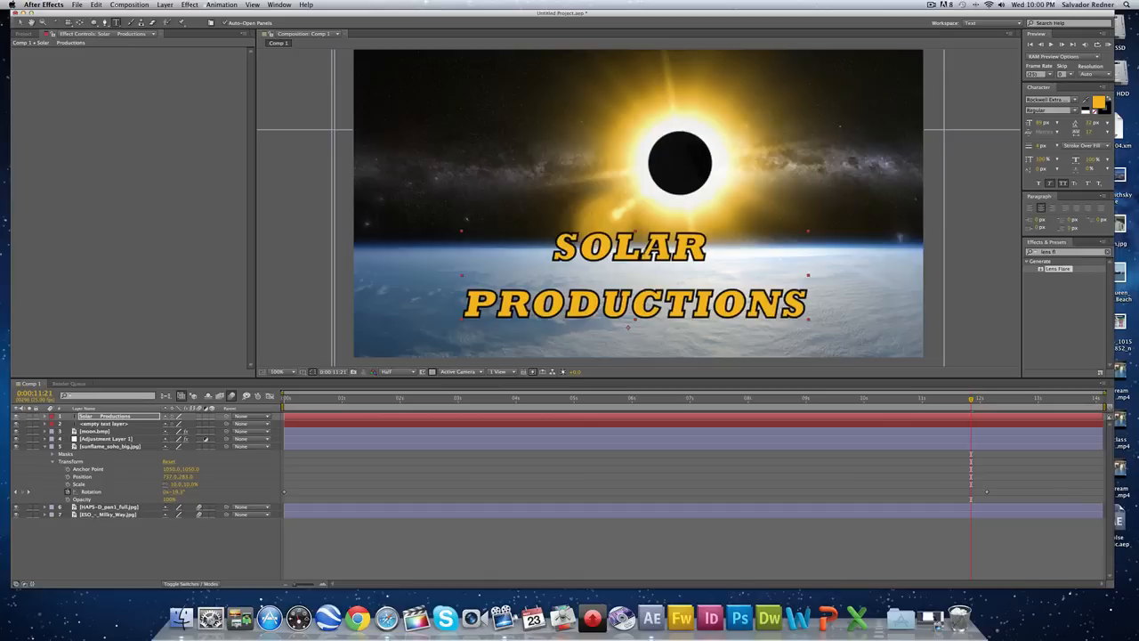
click(640, 264)
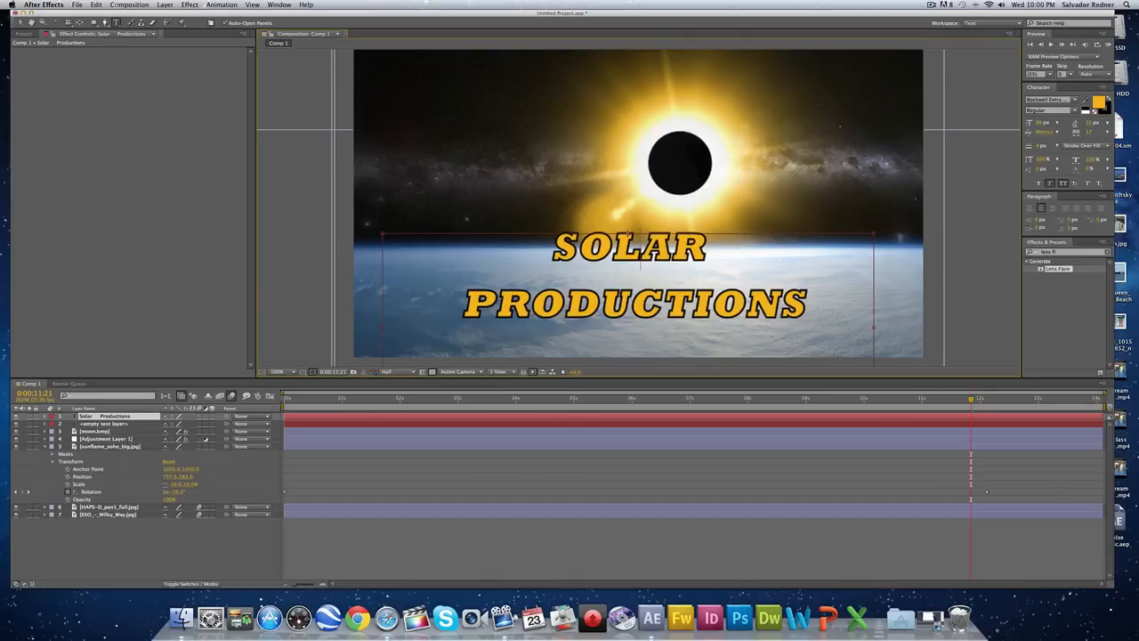
Step: Move the SOLAR PRODUCTIONS title slightly lower so that SOLAR sits just below the Earth's horizon
drag(627, 233, 628, 257)
click(672, 272)
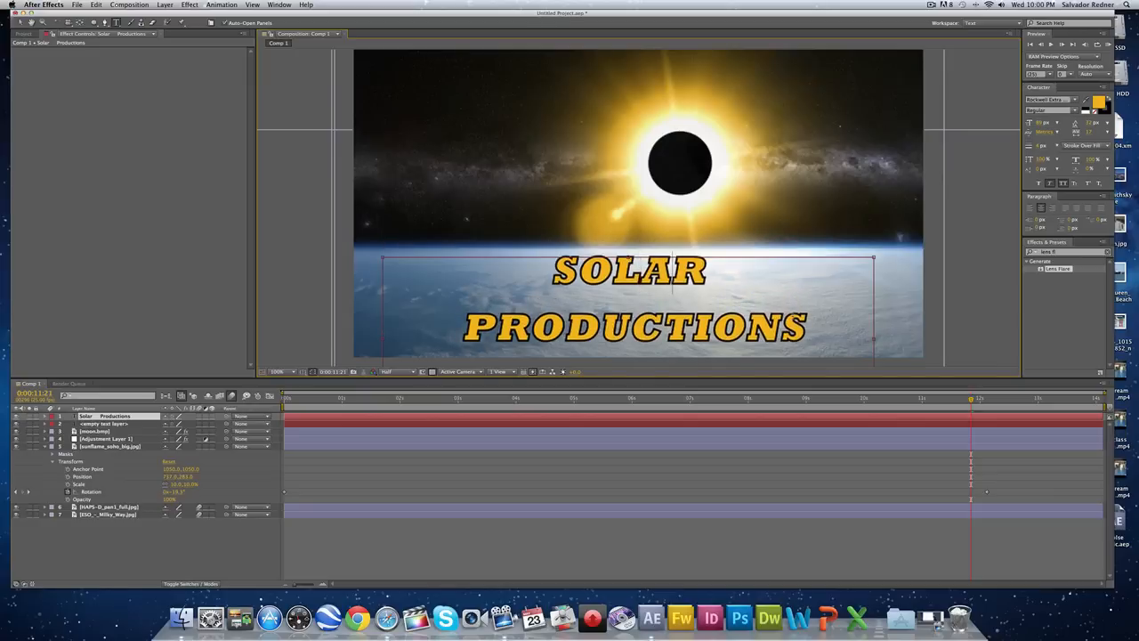
drag(801, 322, 481, 276)
click(699, 278)
Step: Clear the effects search, apply the Evaporate text blur preset to the SOLAR PRODUCTIONS title, and preview the animation up to 0:00:12:21
drag(1068, 252, 1008, 251)
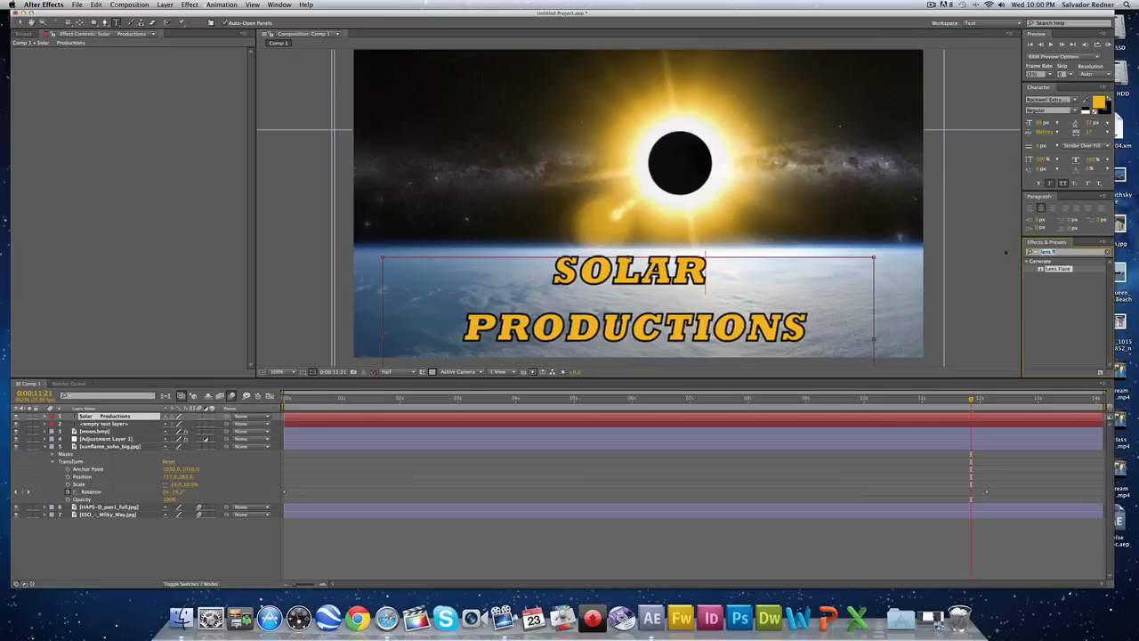
key(Delete)
click(1030, 252)
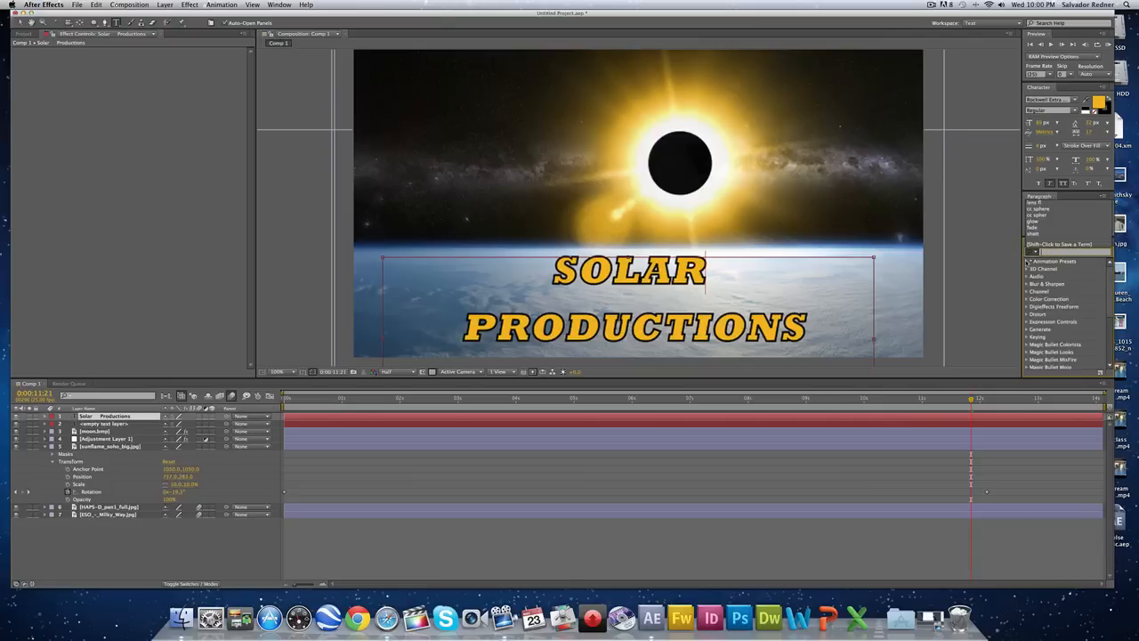
click(1029, 262)
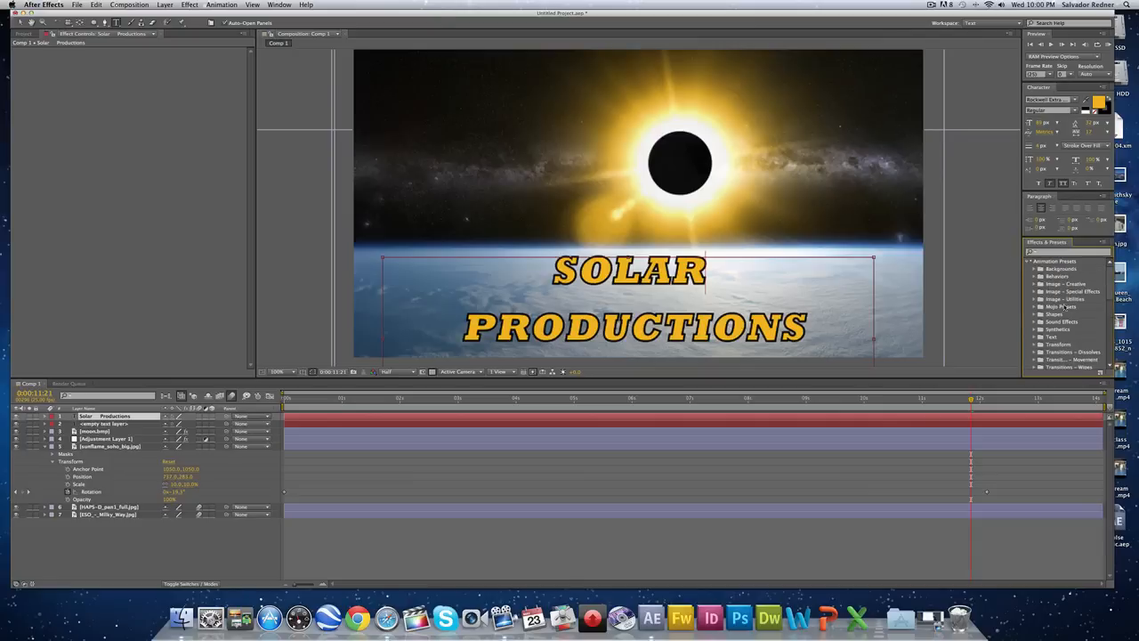
click(1034, 337)
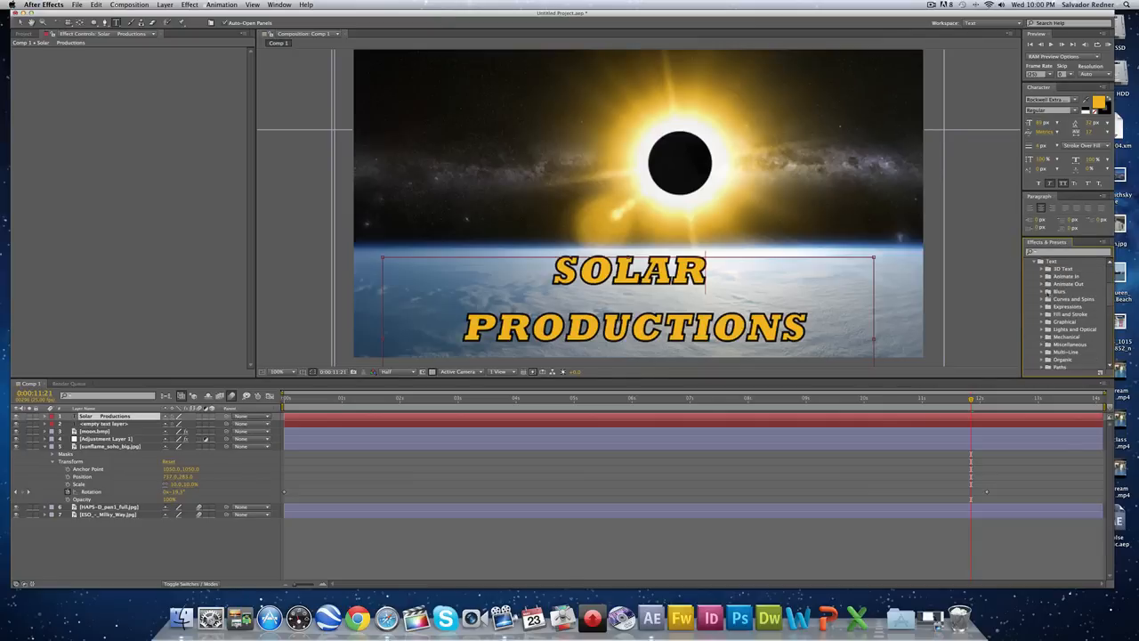
click(1042, 292)
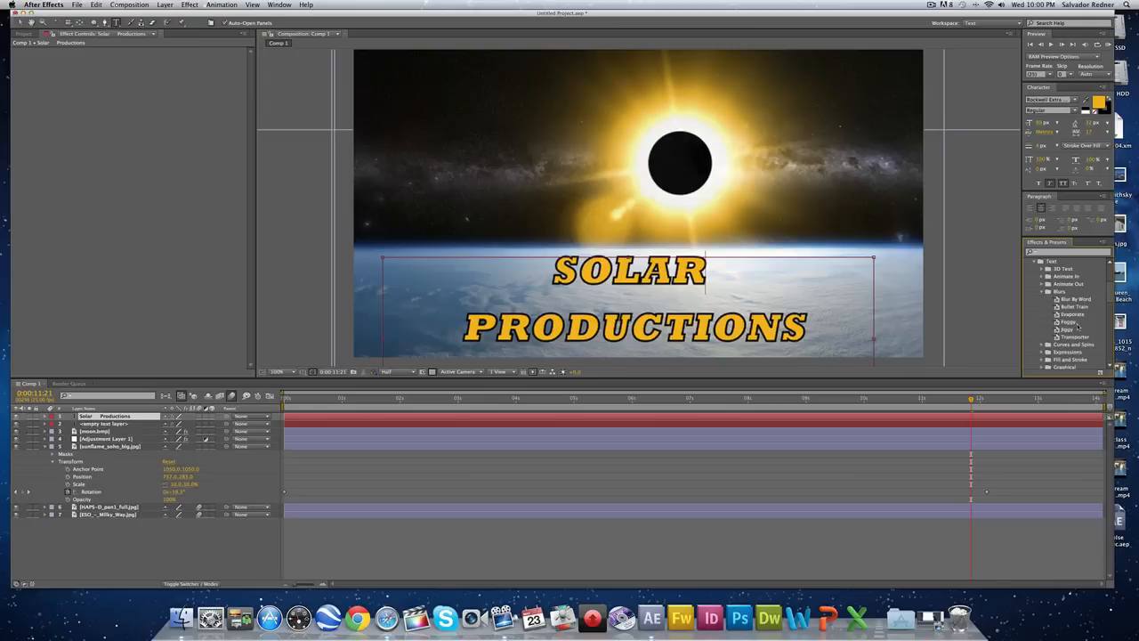
drag(1072, 314, 569, 331)
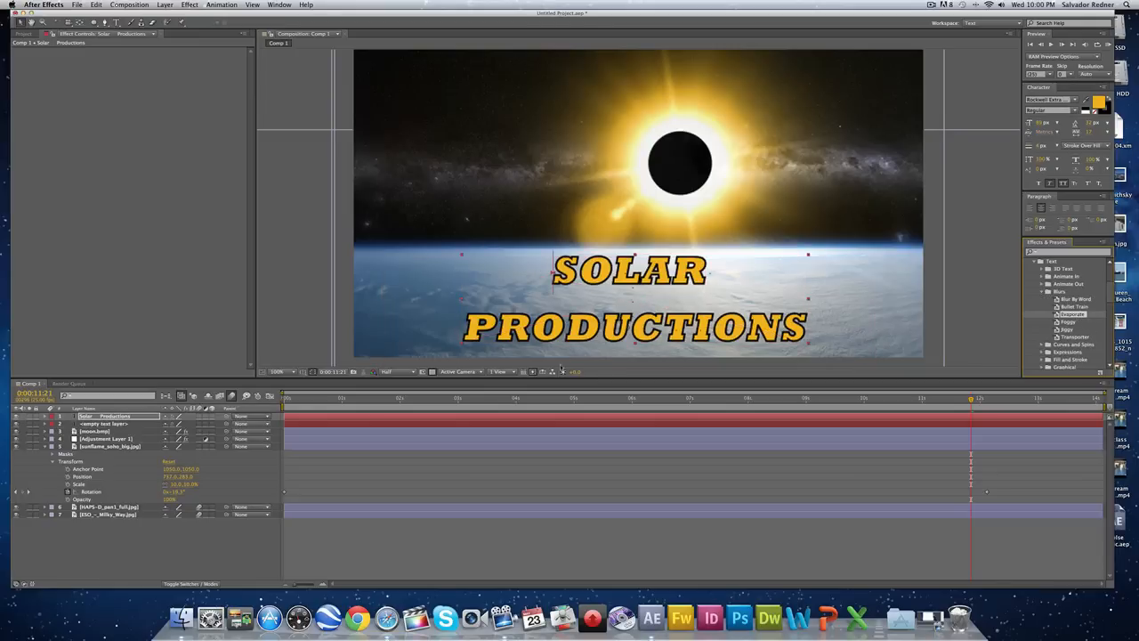
drag(316, 399, 1030, 427)
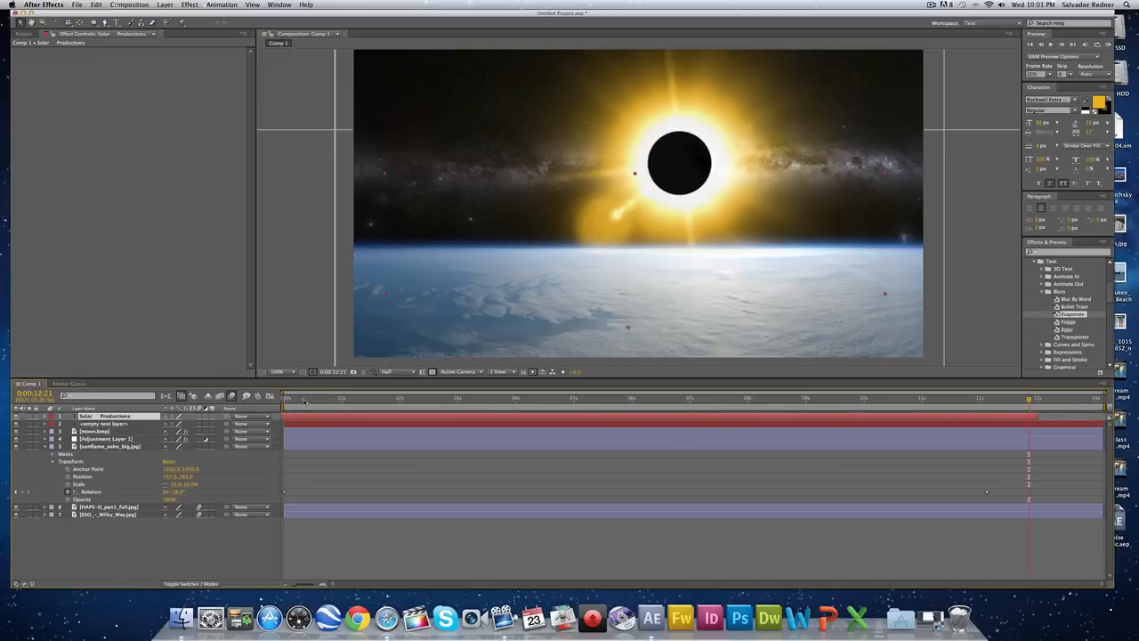
Step: Enable Opacity keyframing on the title layer at 0:00:00:00 and set its Opacity to 0%
drag(305, 401, 281, 403)
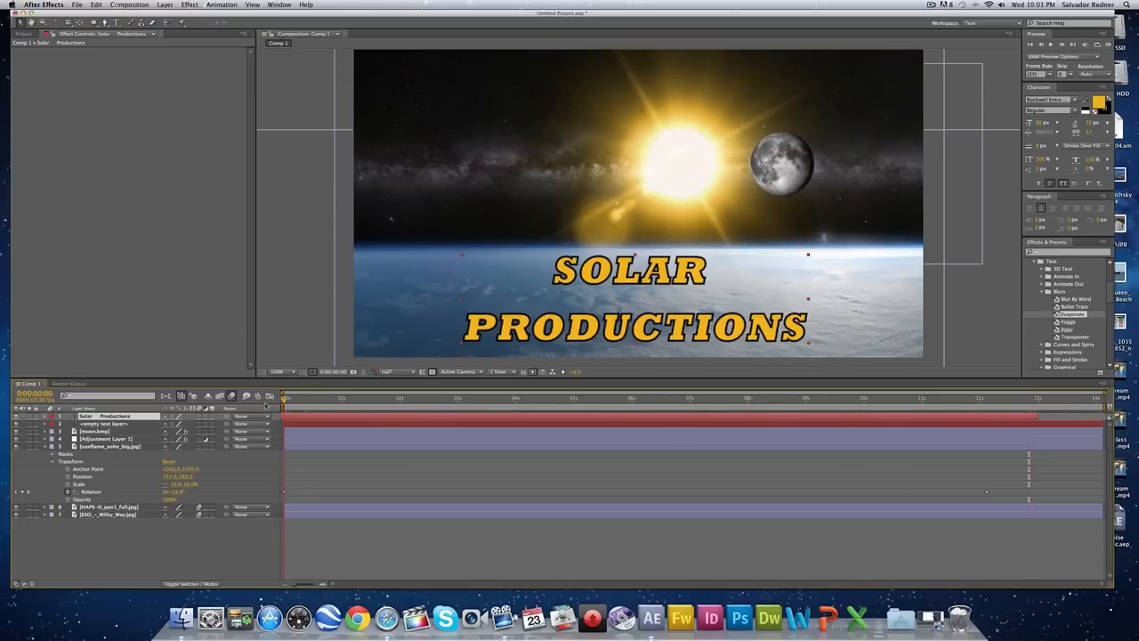
click(44, 417)
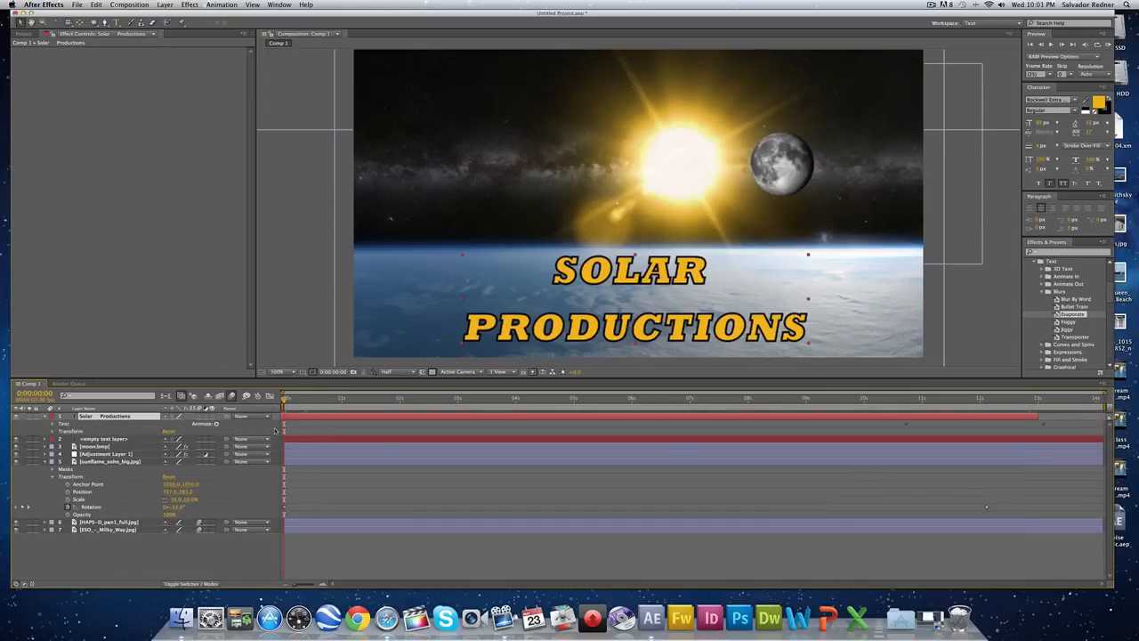
click(51, 432)
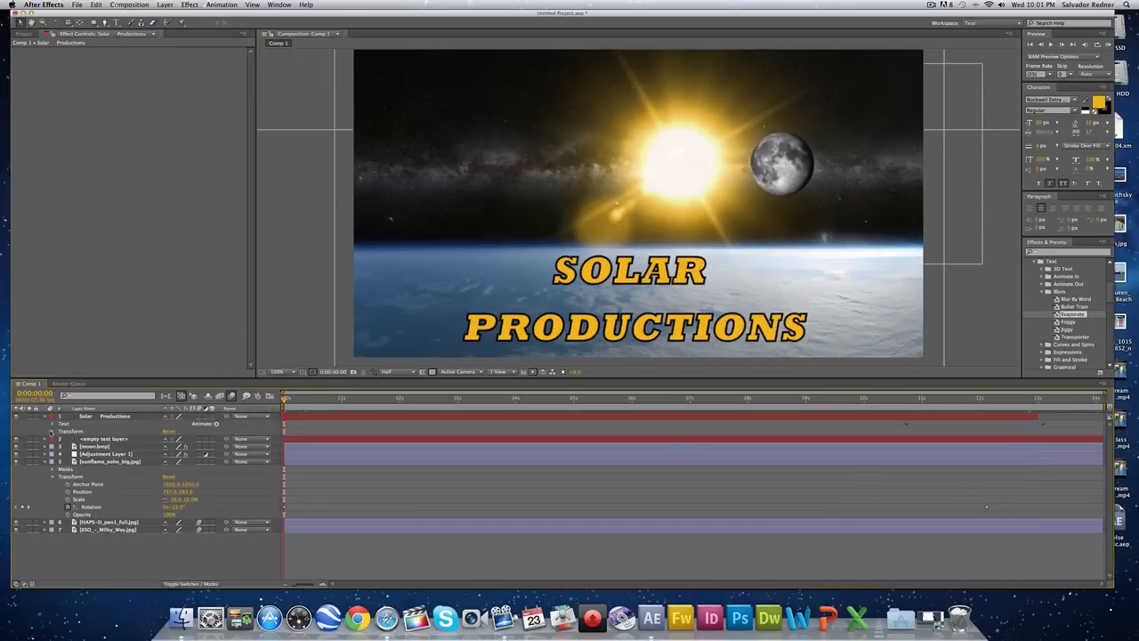
click(53, 432)
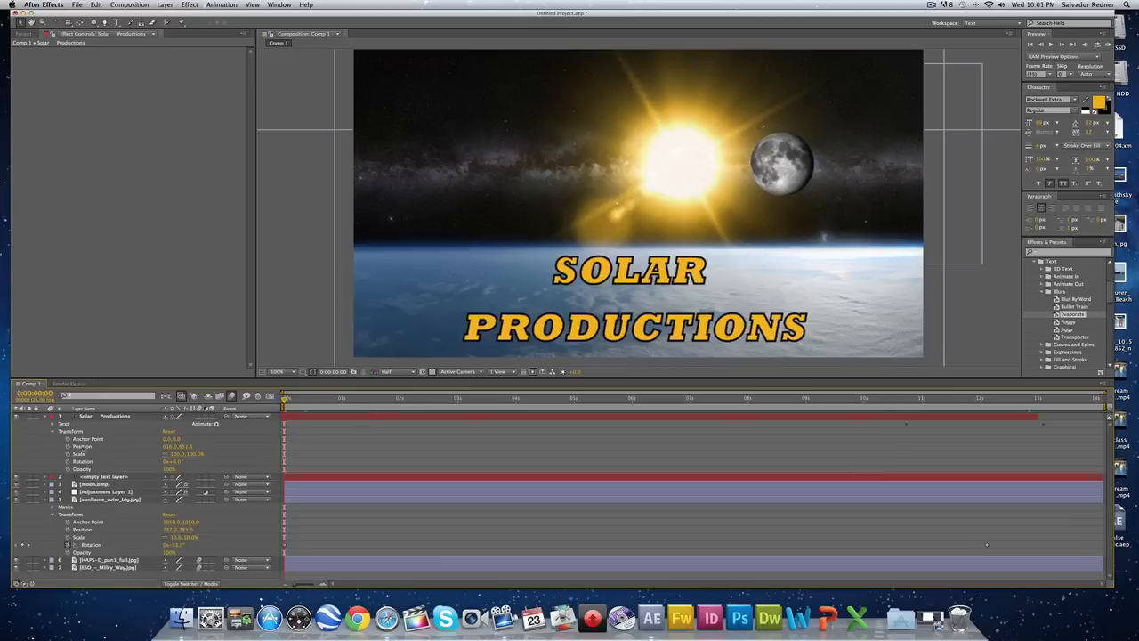
click(119, 468)
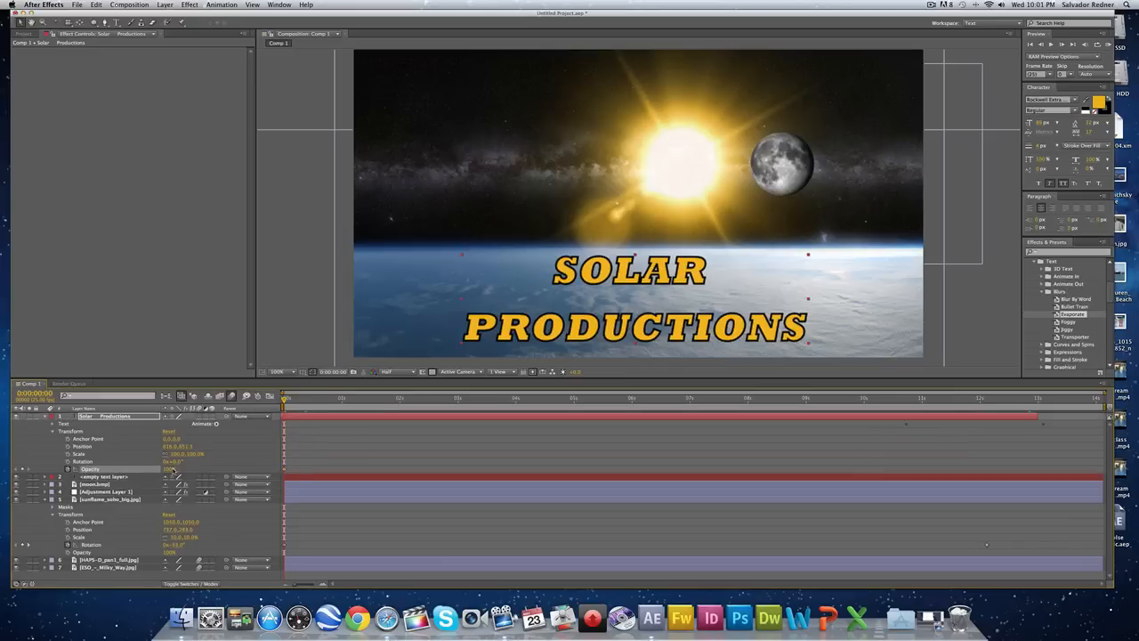
drag(171, 469, 82, 469)
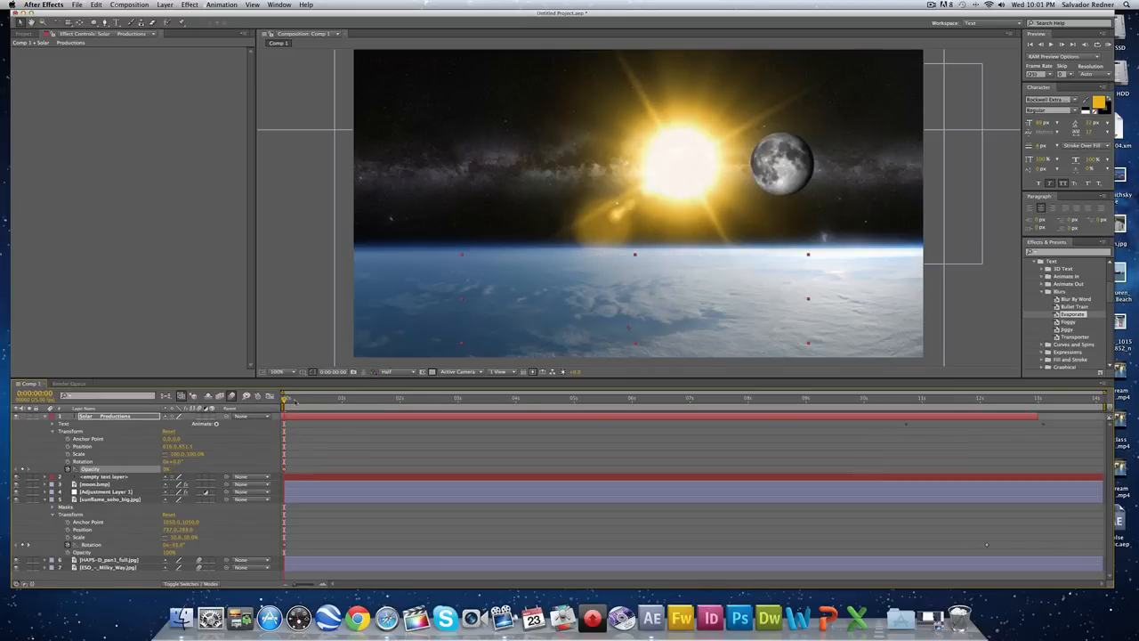
Step: Keyframe the title's Opacity at 0% just after the 8-second mark and at 100% at 0:00:09:04
key(space)
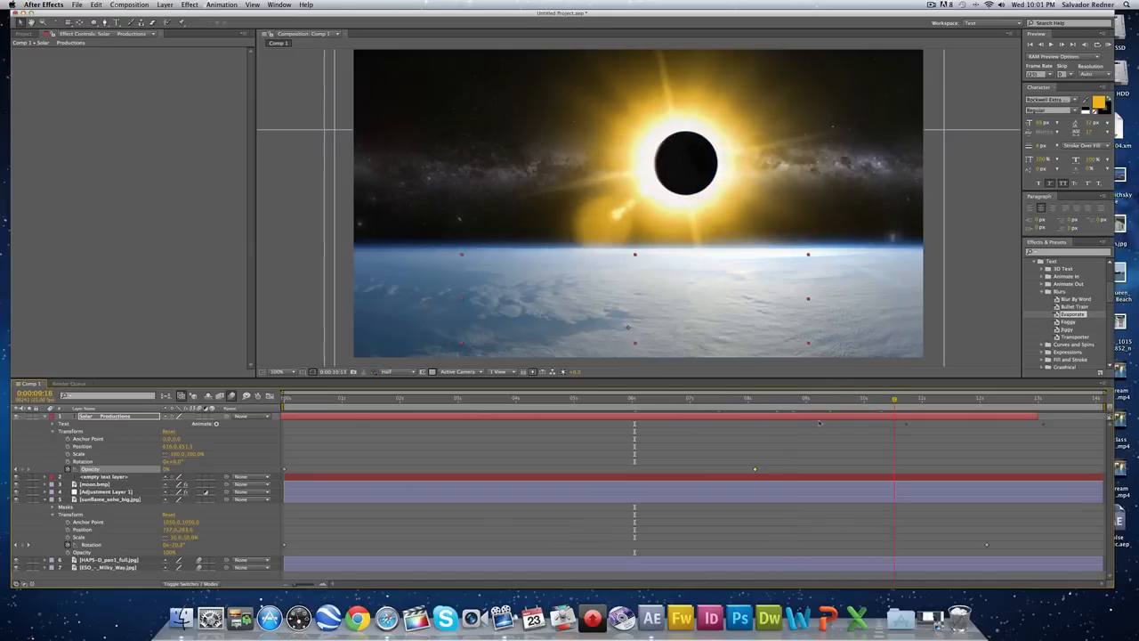
click(167, 470)
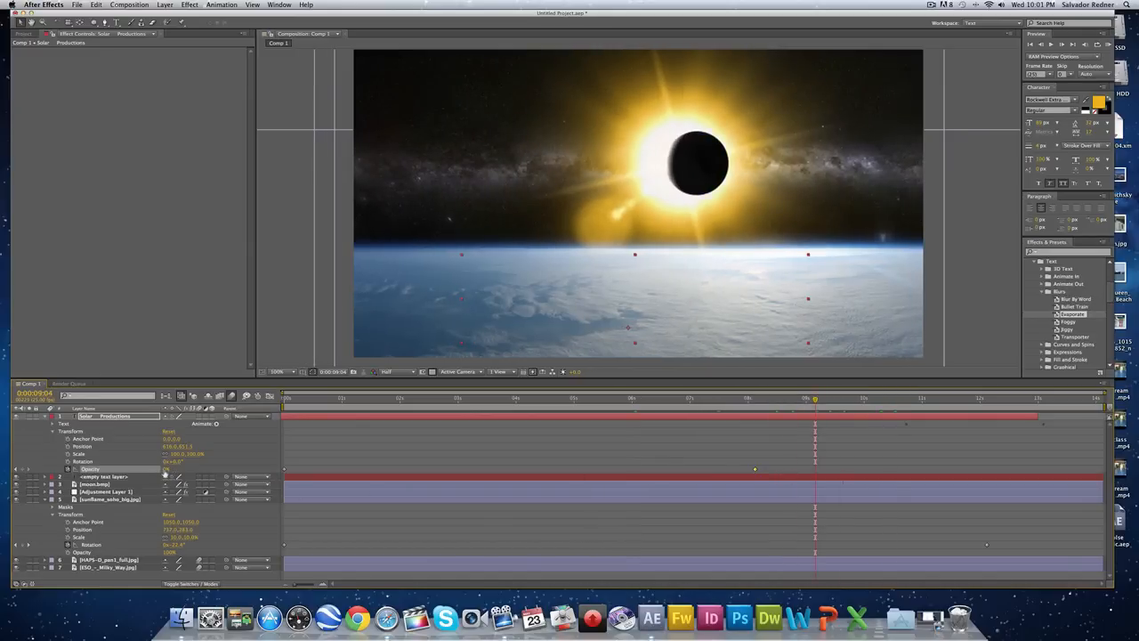
text(100)
key(Return)
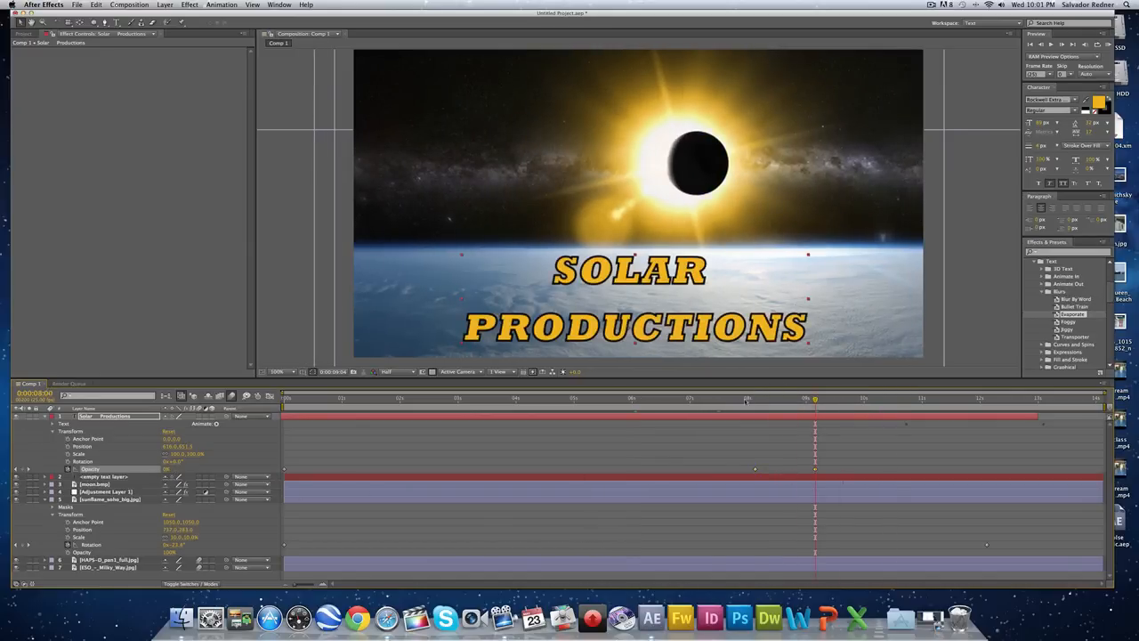
Step: Run a RAM preview of the composition and scrub through the title's fade-in around 9 seconds
drag(747, 398, 852, 439)
click(1106, 43)
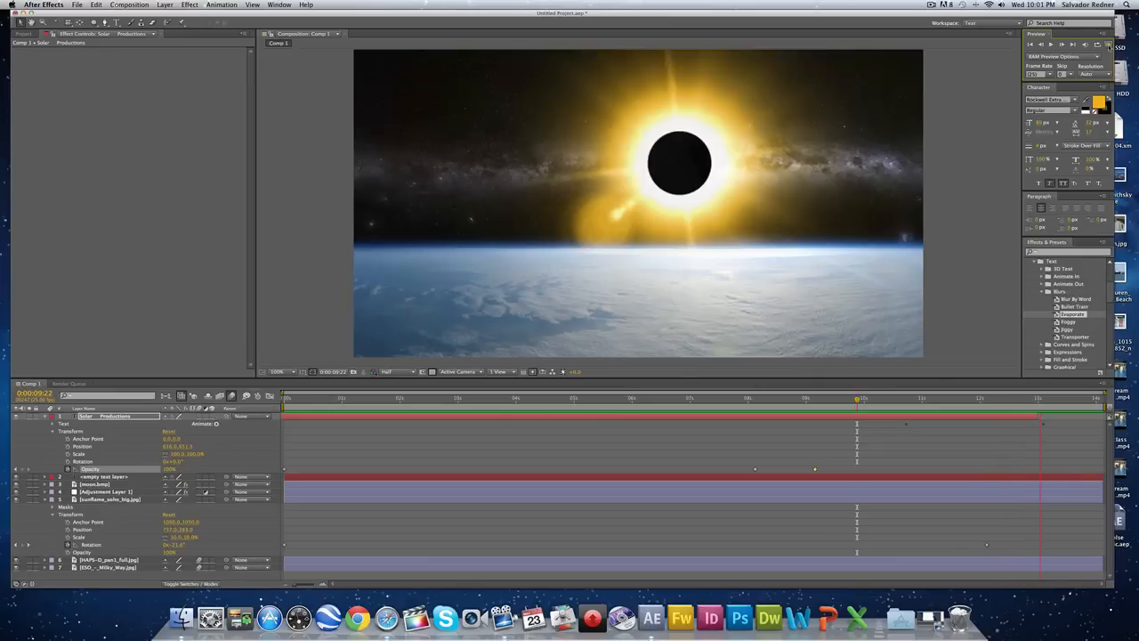
key(space)
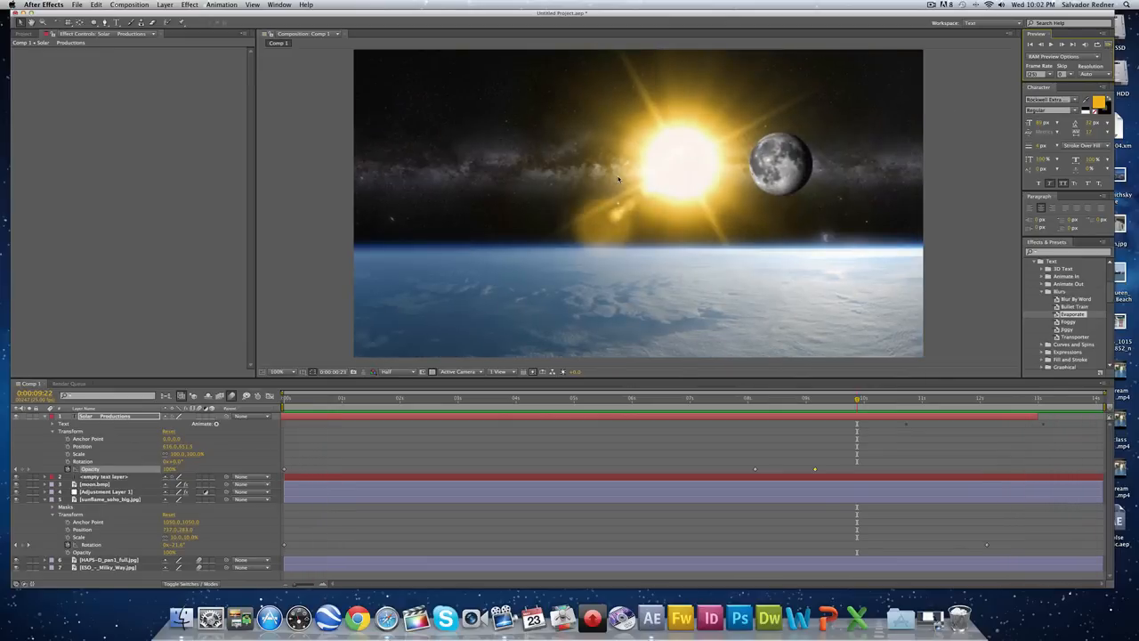
drag(708, 404, 832, 438)
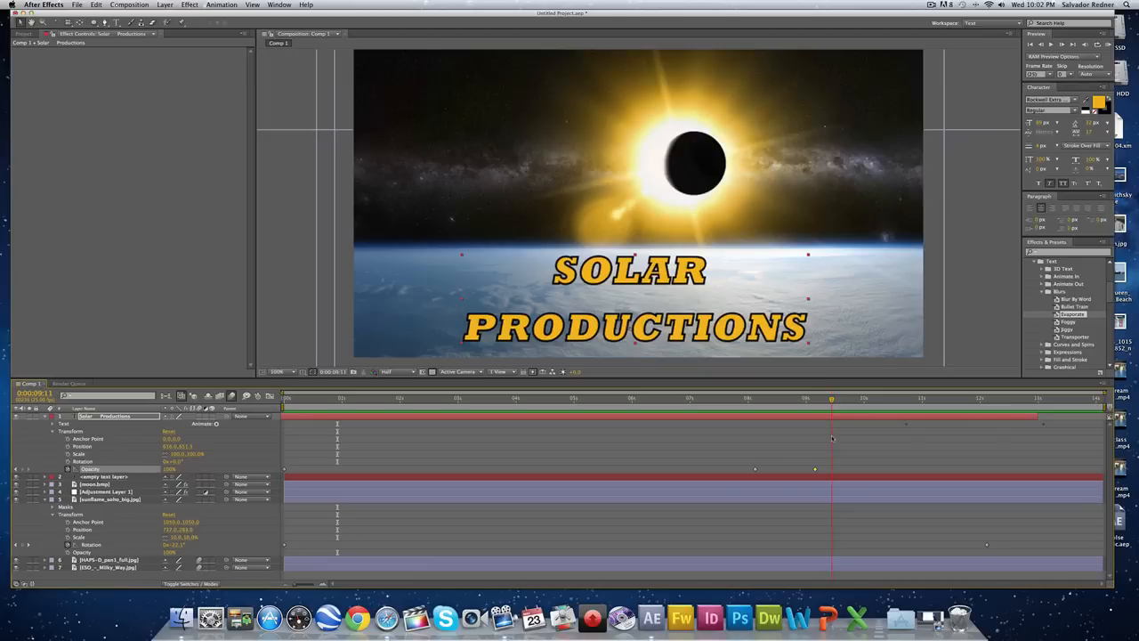
drag(831, 438, 816, 454)
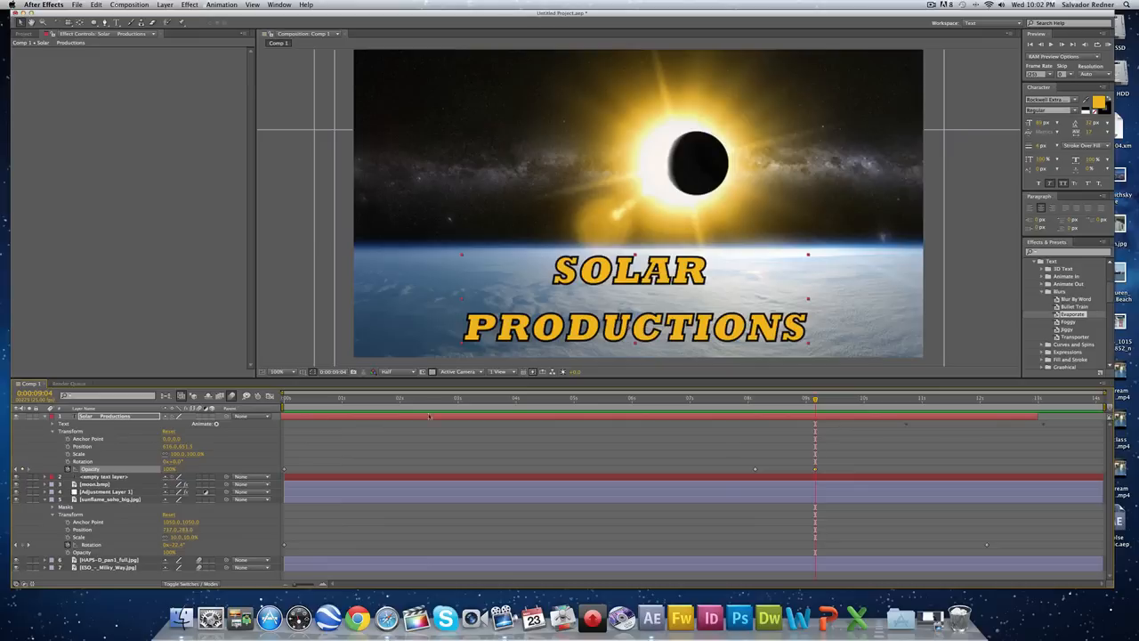
Step: Set the composition's preview resolution to Full and add Comp 1 to the render queue
click(129, 5)
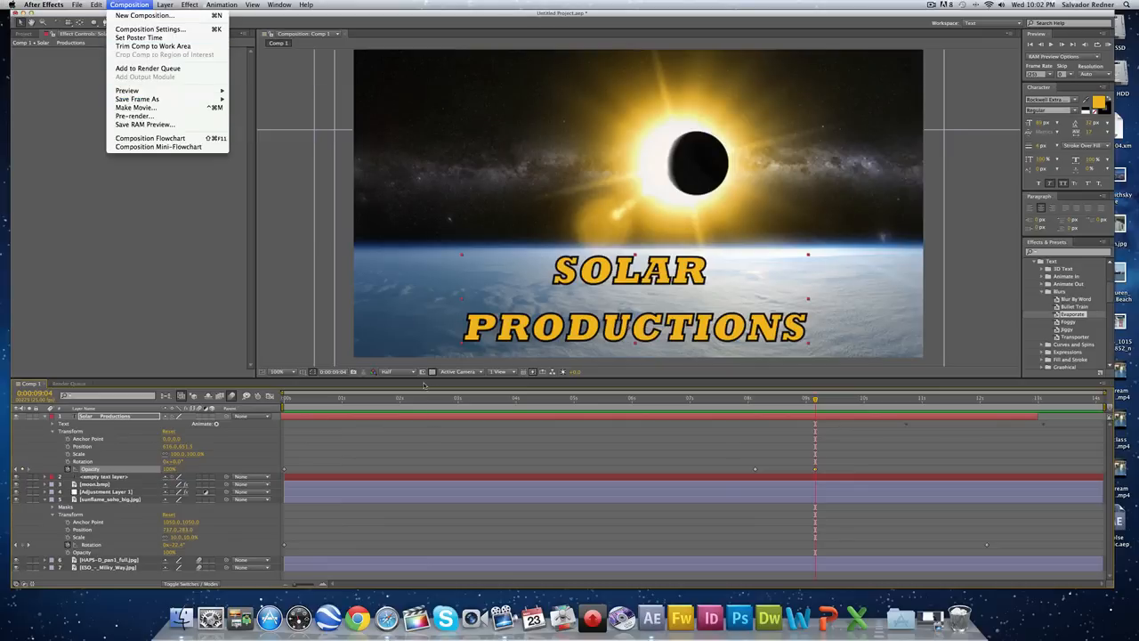
click(425, 385)
click(398, 371)
click(401, 397)
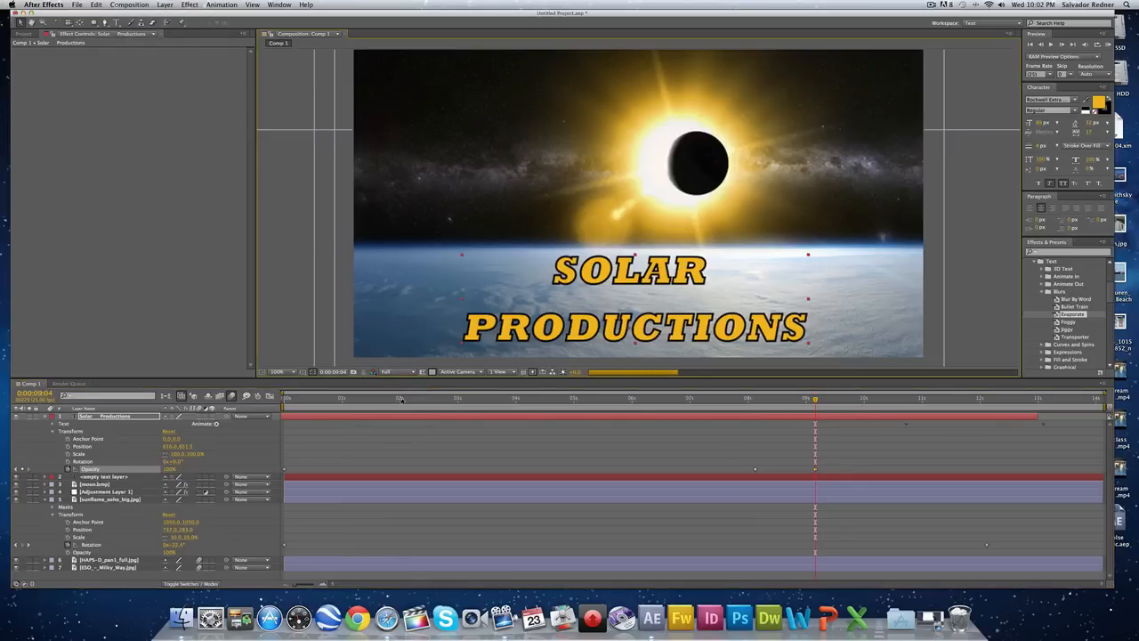
click(129, 5)
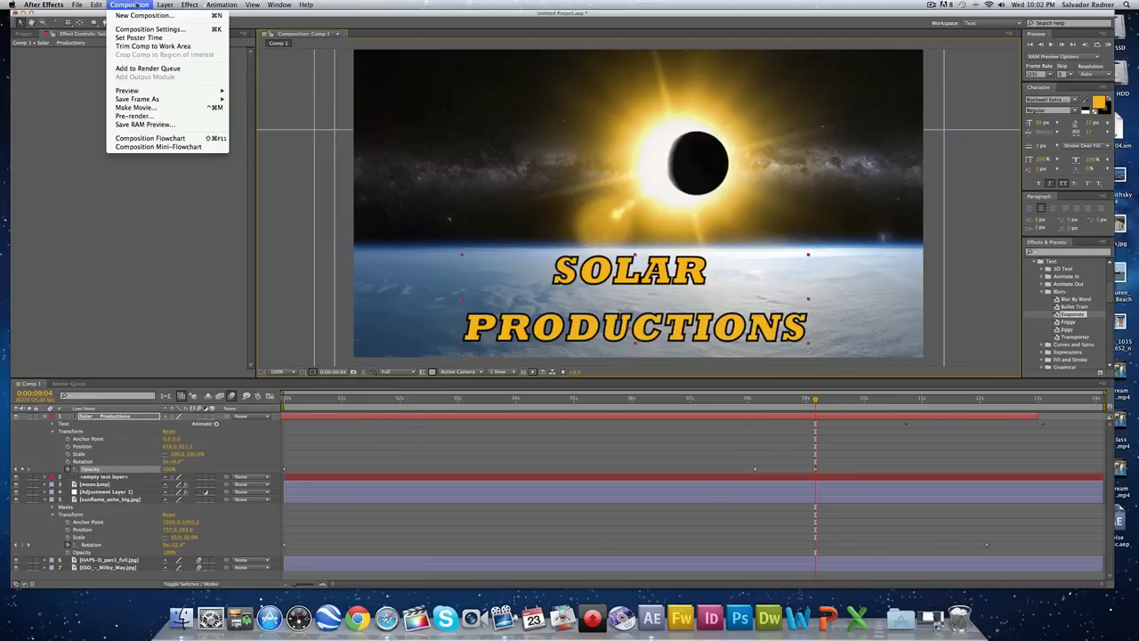
click(147, 68)
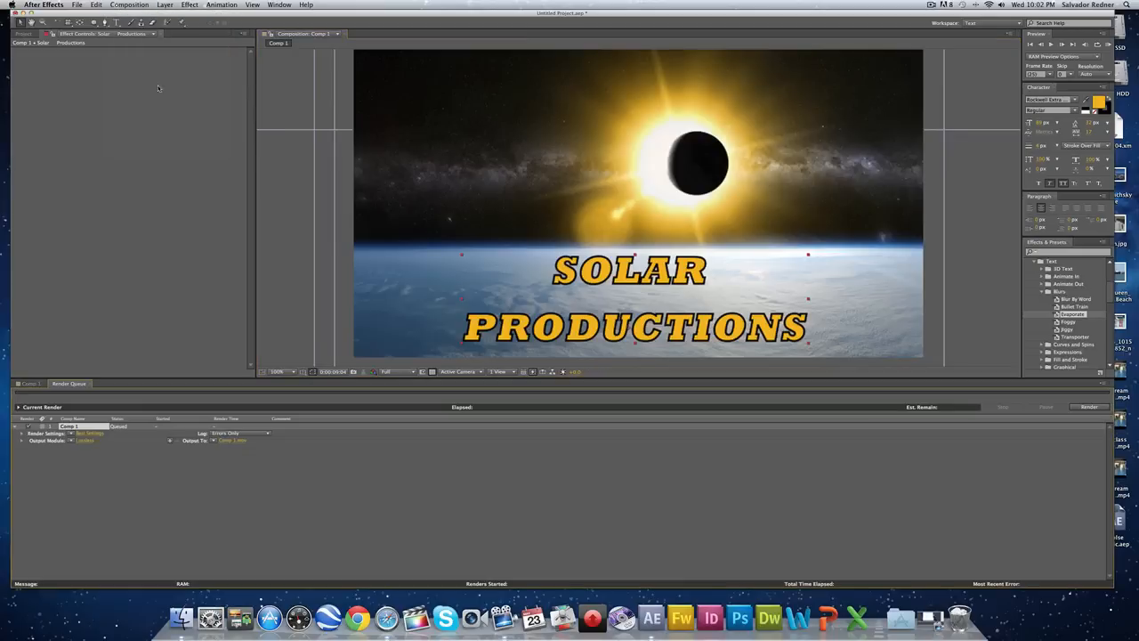
Step: Set the output module's QuickTime video codec to Apple ProRes 422 (HQ)
click(87, 442)
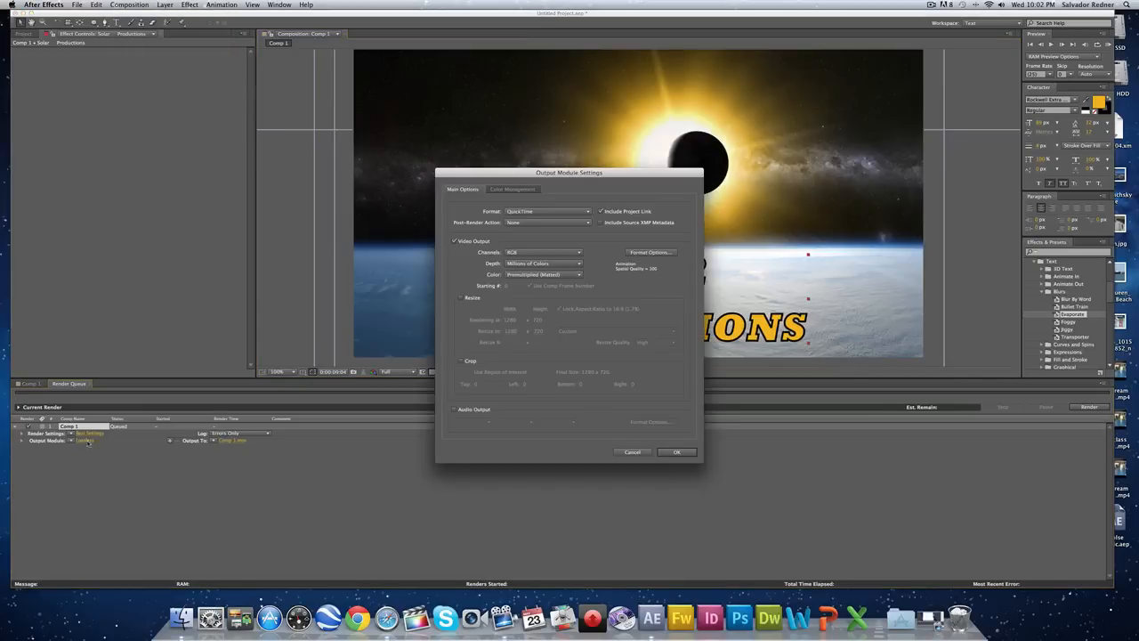
click(665, 253)
click(619, 212)
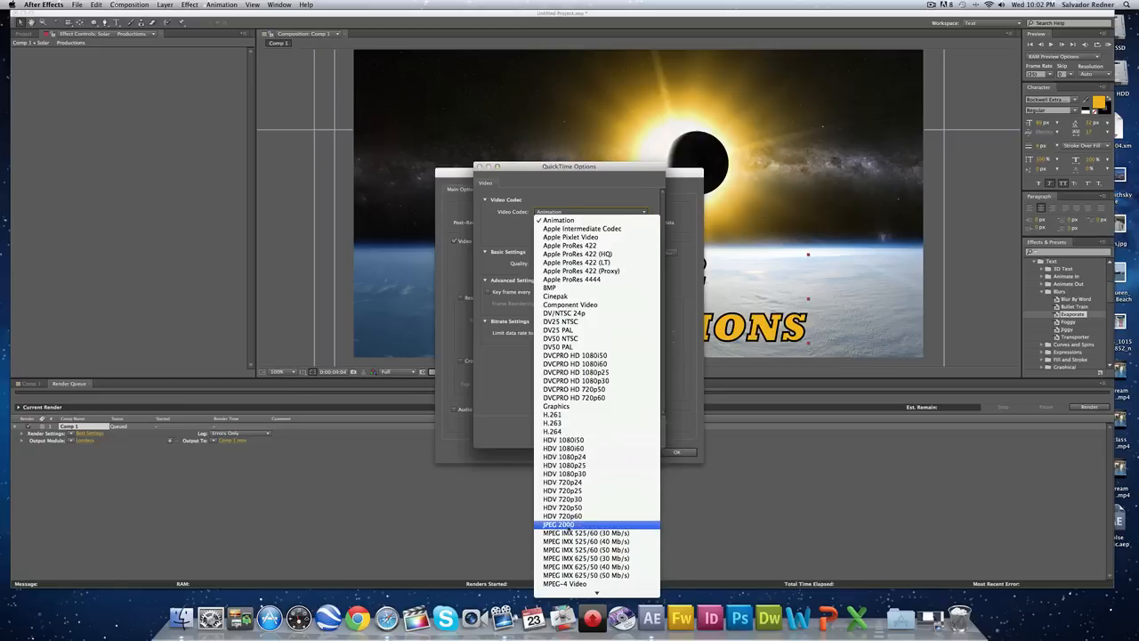
scroll(569, 525, down, 3)
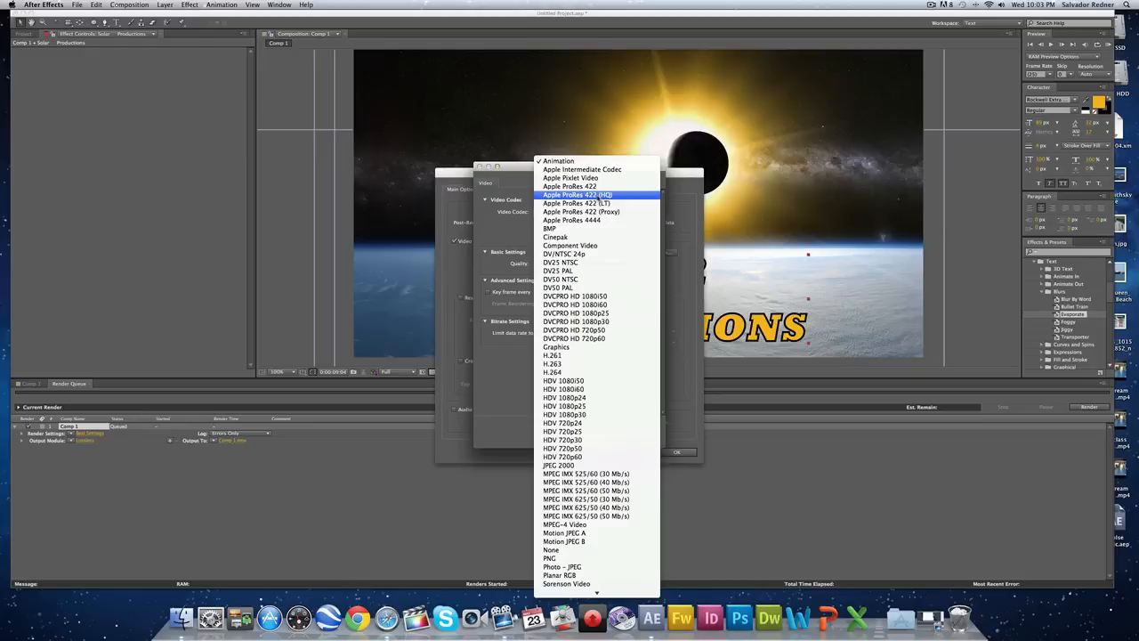
click(601, 195)
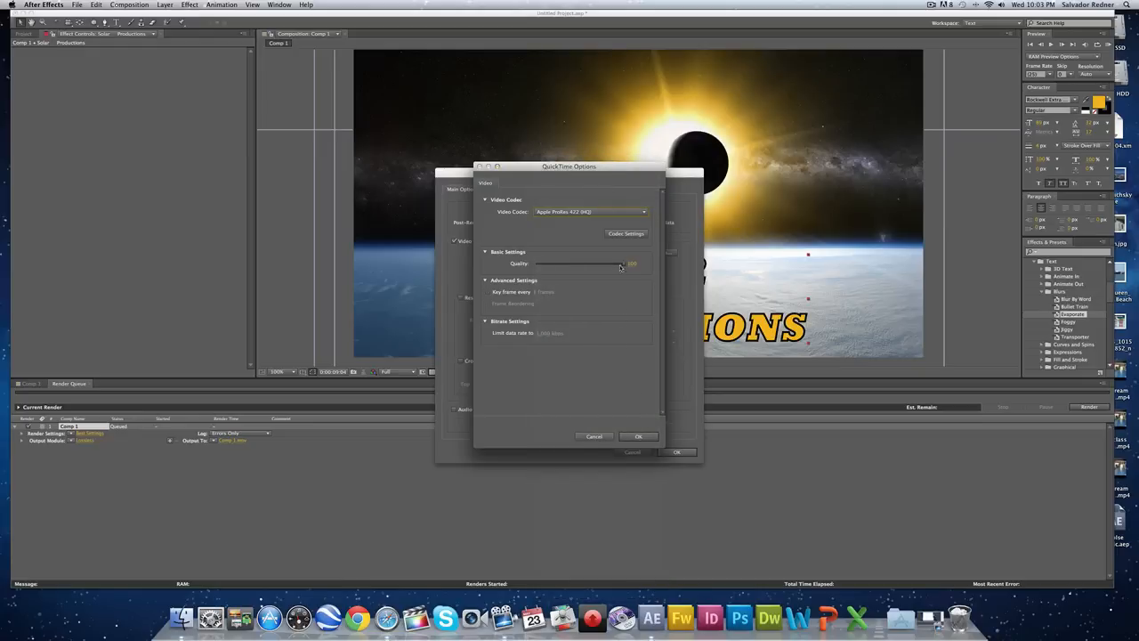
click(638, 436)
click(678, 454)
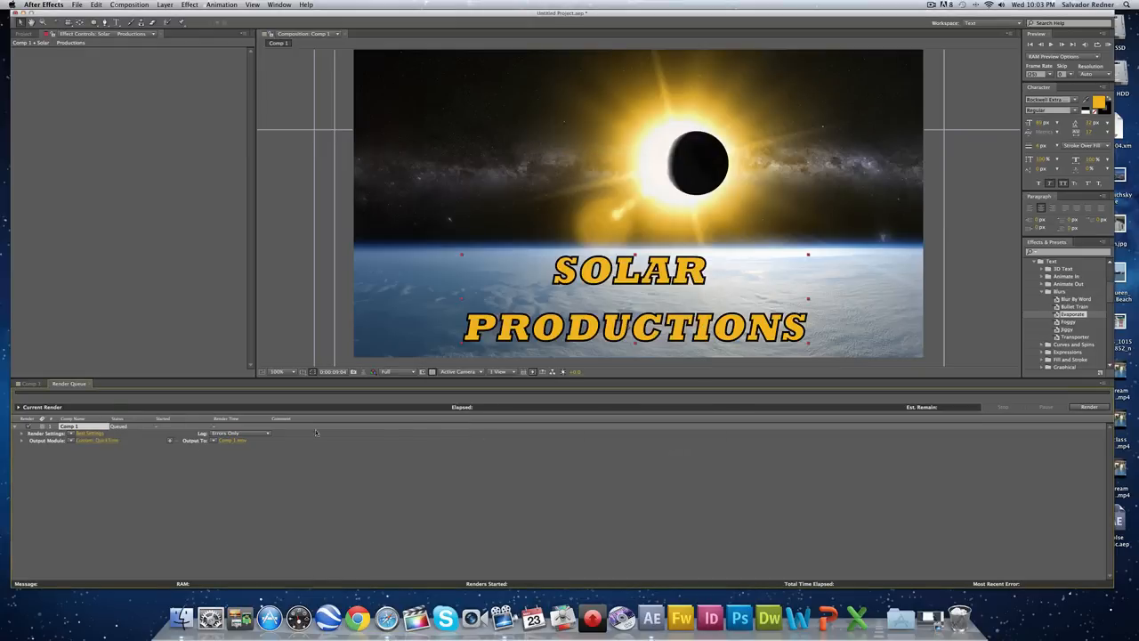
Step: Name the output movie "solar productions", save it to the Desktop, and start the render
click(237, 441)
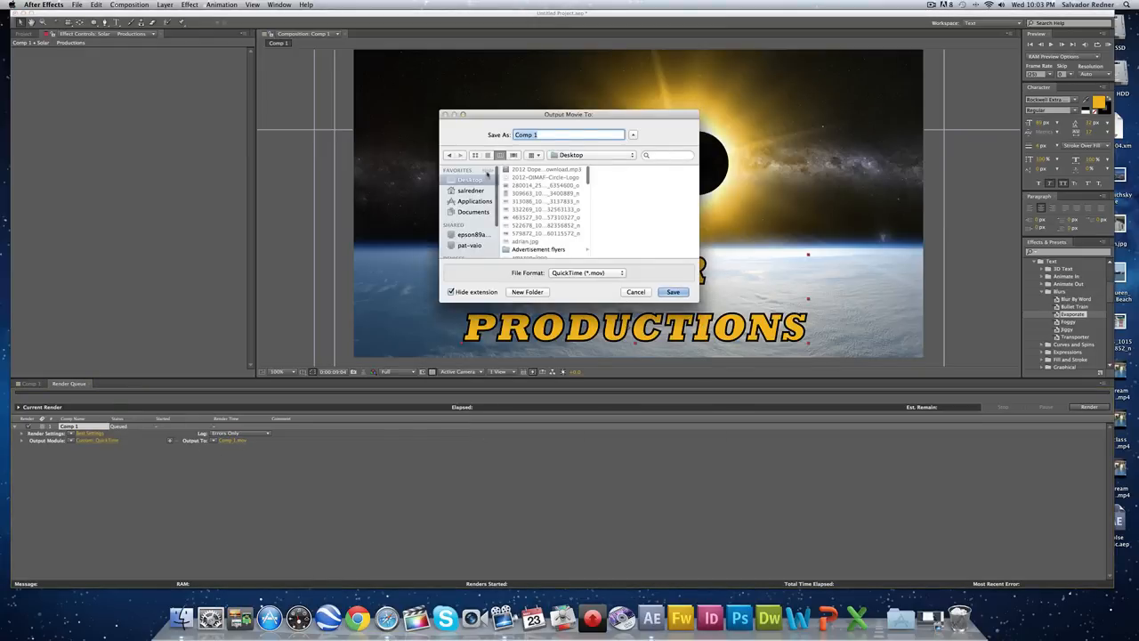
text(solar productions)
click(673, 292)
click(1094, 407)
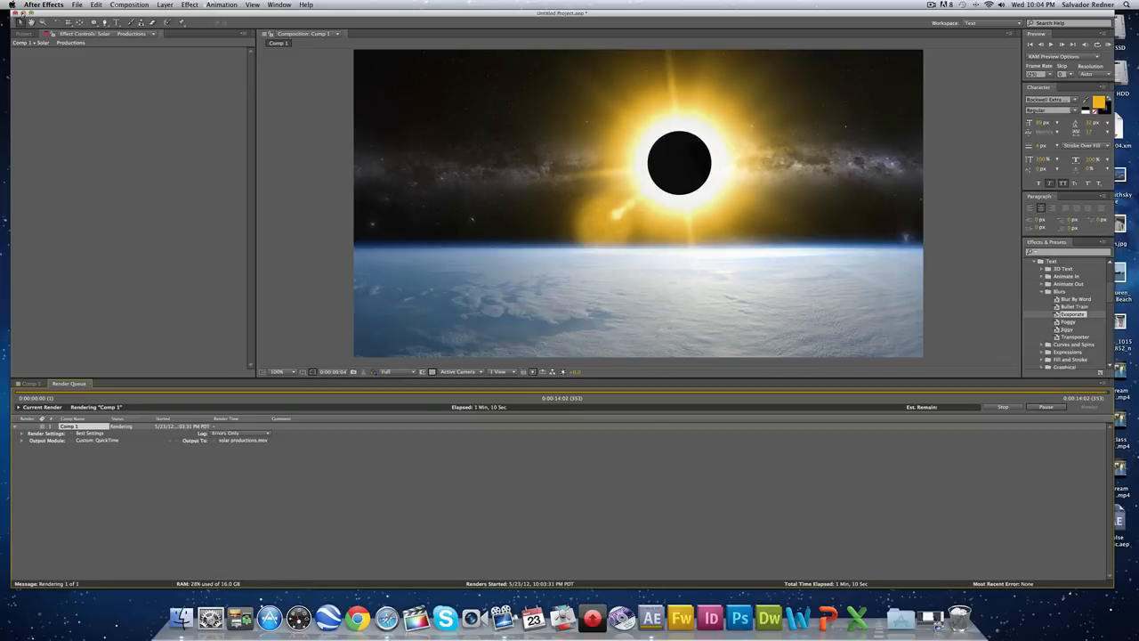
Step: Minimize After Effects, open the rendered solar productions.mov from the desktop in QuickTime Player, and play it
key(super+m)
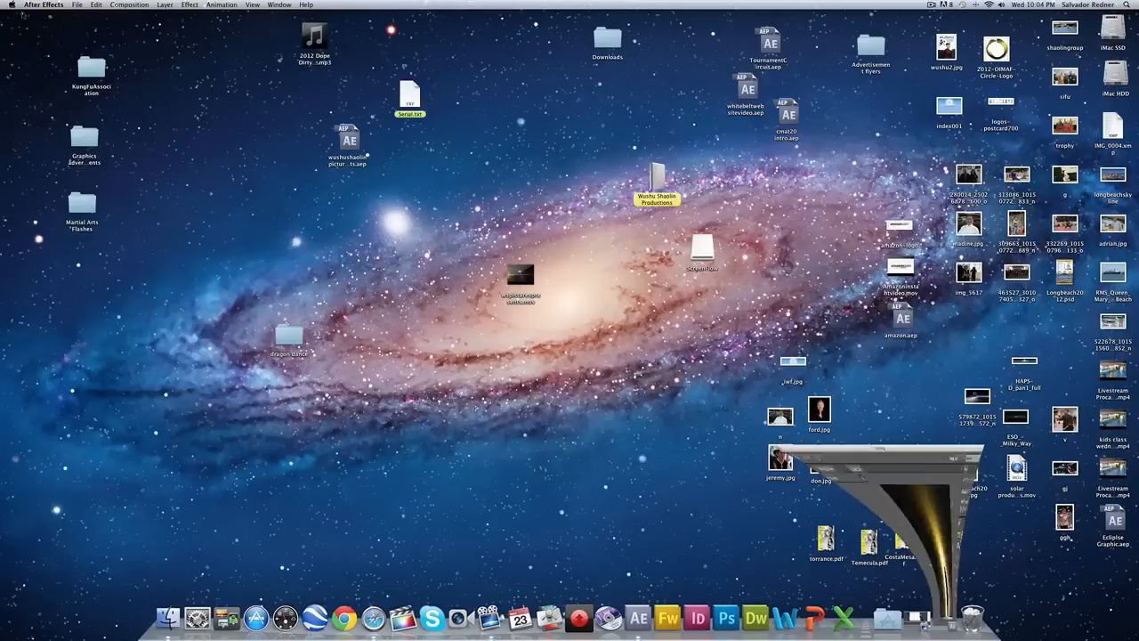
double_click(1016, 467)
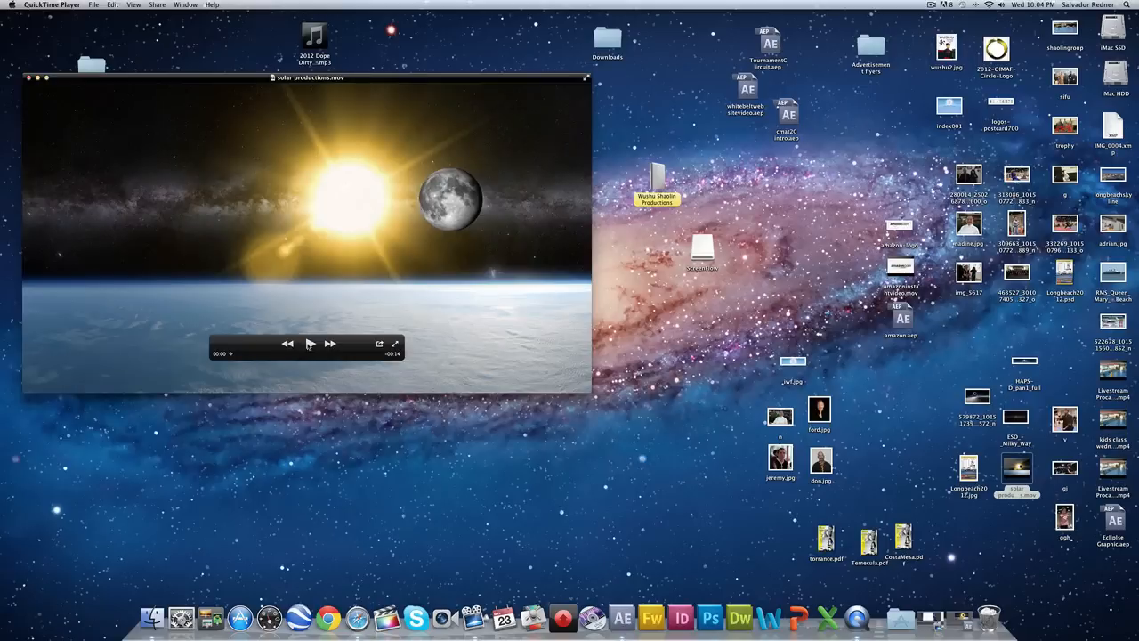
click(309, 344)
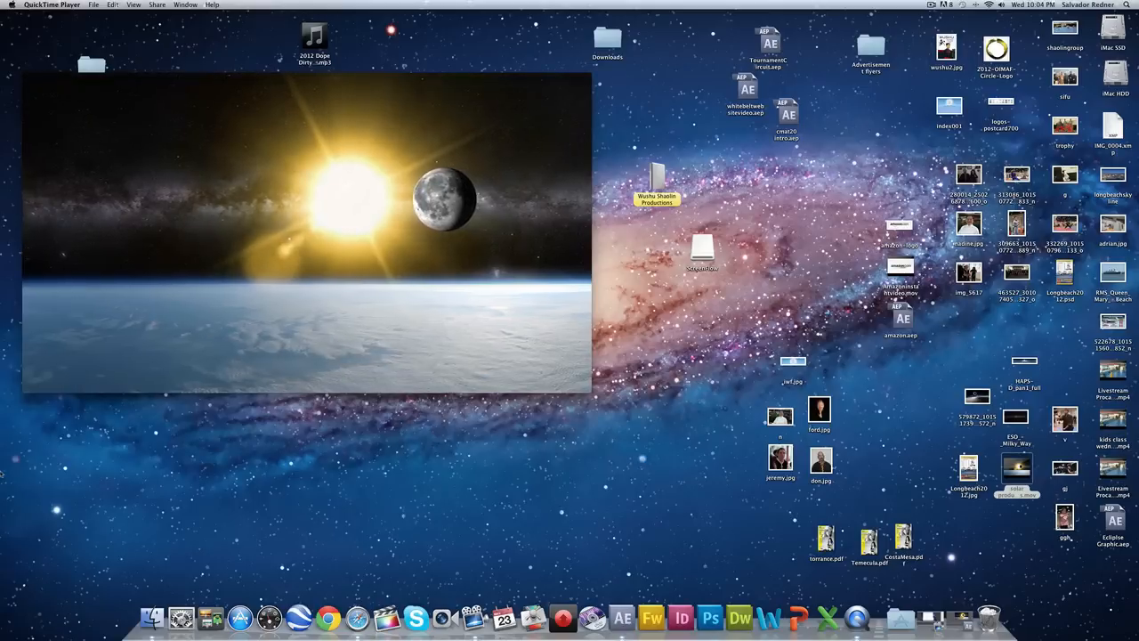